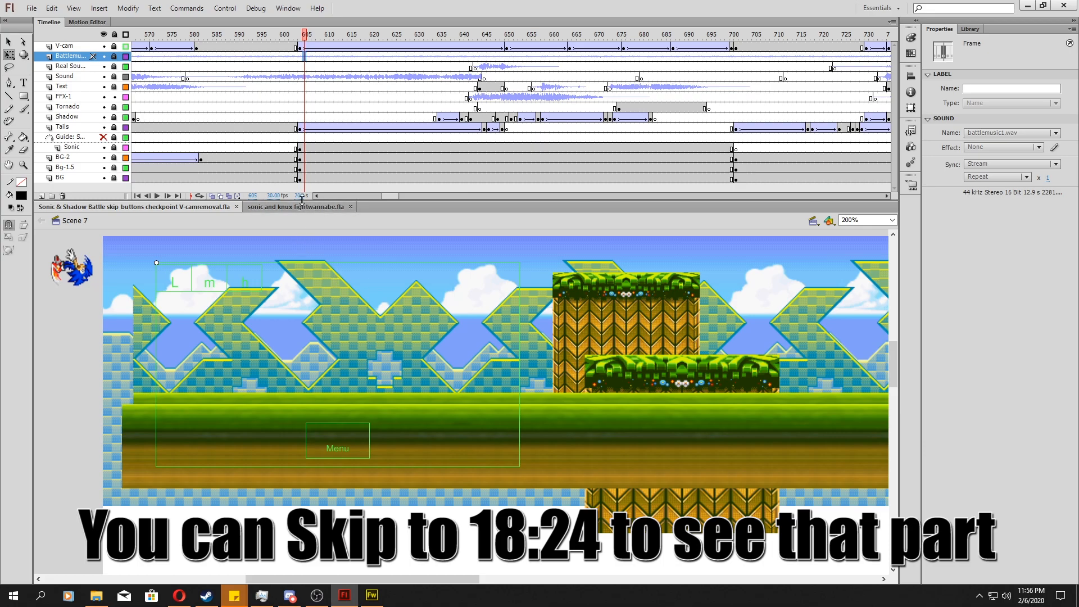
Scrub through the sound and text layers between frames 604 and 675 to review the fight sequence
left_click_drag(304, 66, 459, 86)
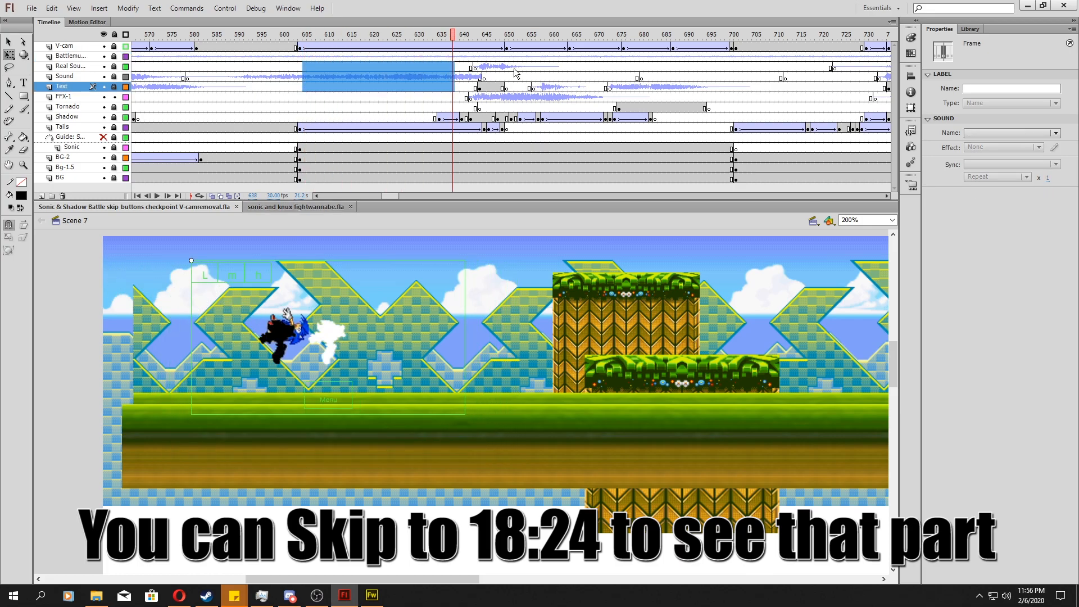
left_click(489, 57)
left_click_drag(522, 66, 619, 66)
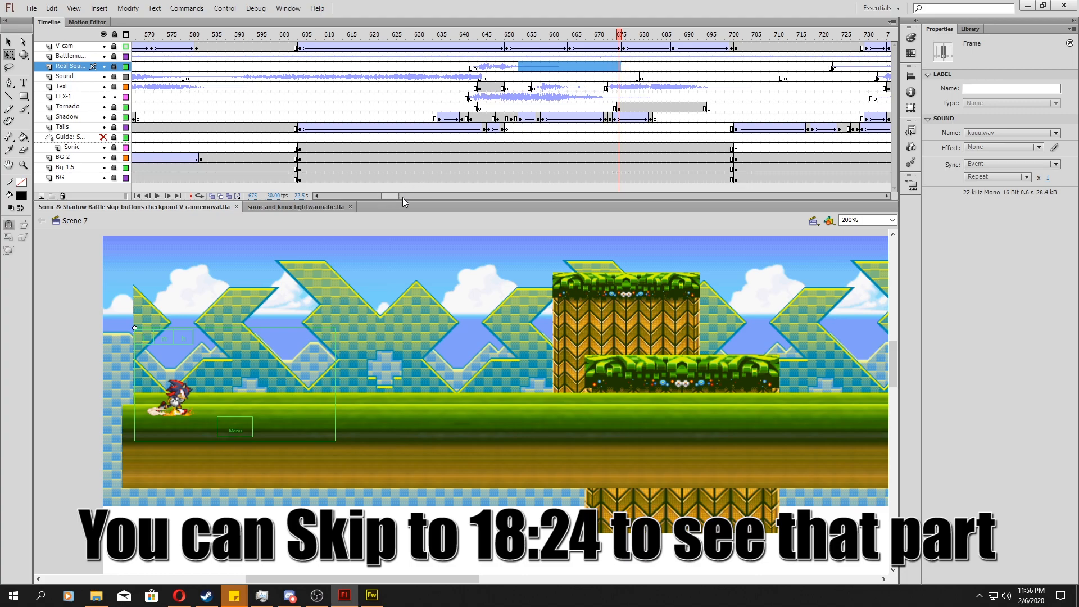
left_click_drag(471, 77, 503, 85)
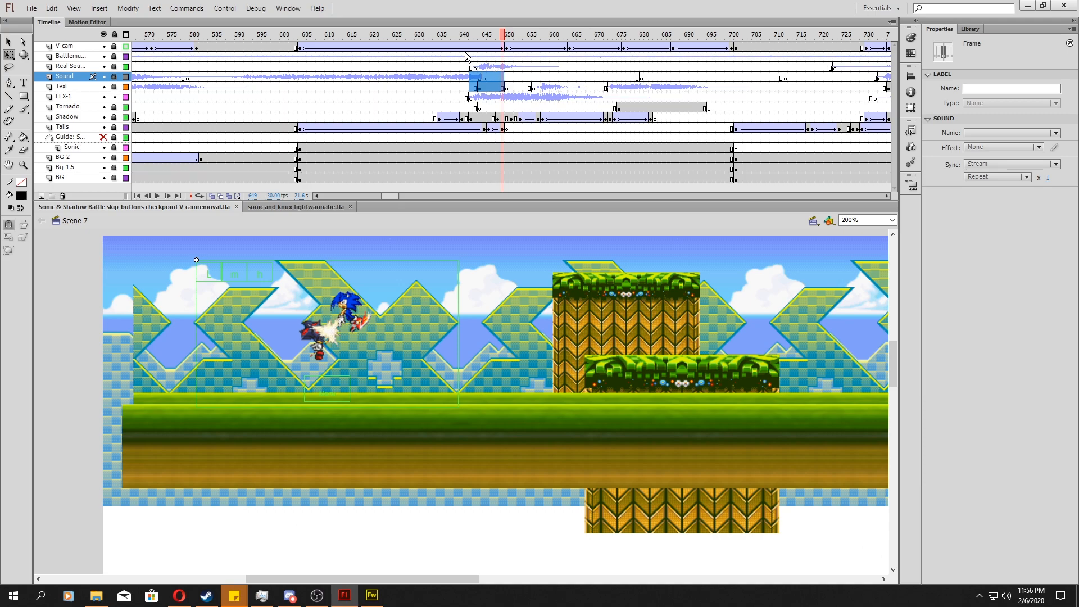
mouse_move(461, 54)
left_mouse_down()
mouse_move(499, 50)
mouse_move(458, 49)
left_mouse_up()
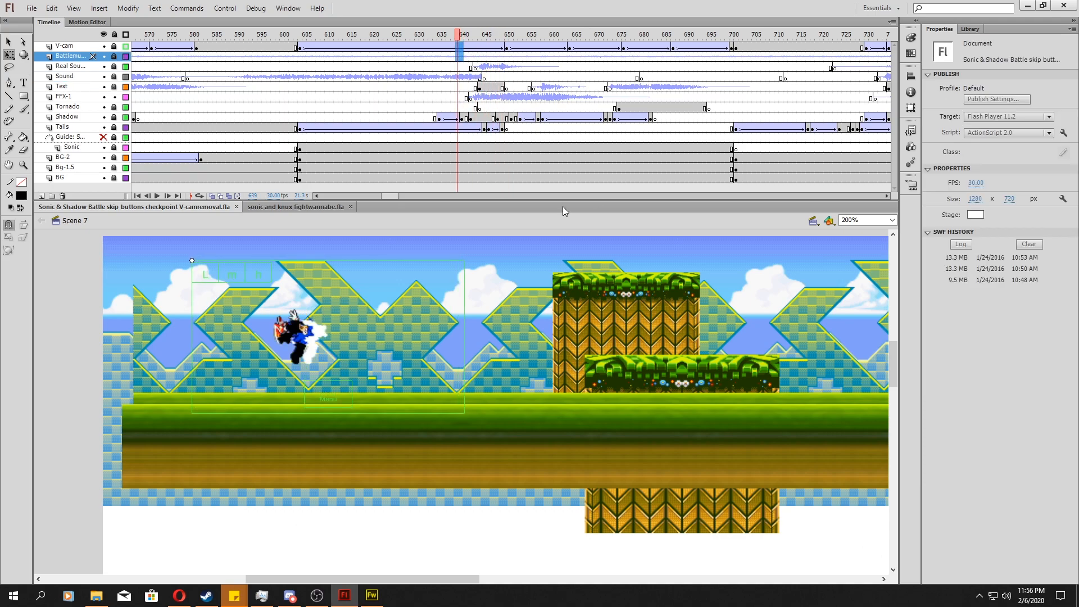
Review the camera, sound and effect layers from frame 694 to 736, including the battle music at frame 701
left_click_drag(379, 196, 395, 194)
left_click_drag(398, 108, 553, 134)
left_click(570, 56)
left_click(588, 56)
left_click(579, 47)
left_click_drag(543, 66, 596, 106)
left_click(606, 97)
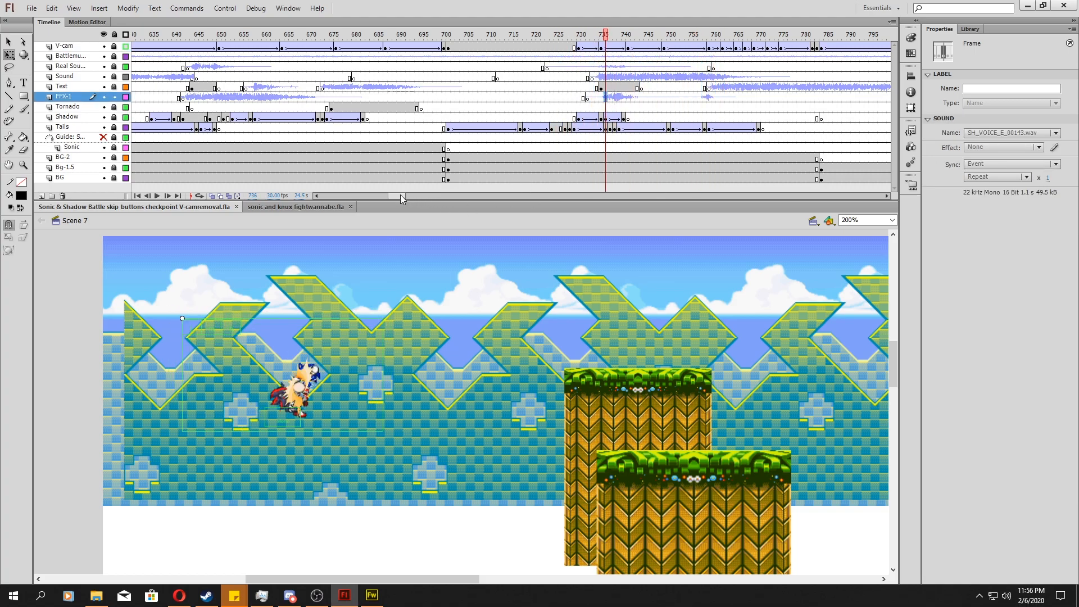
left_click_drag(400, 195, 397, 194)
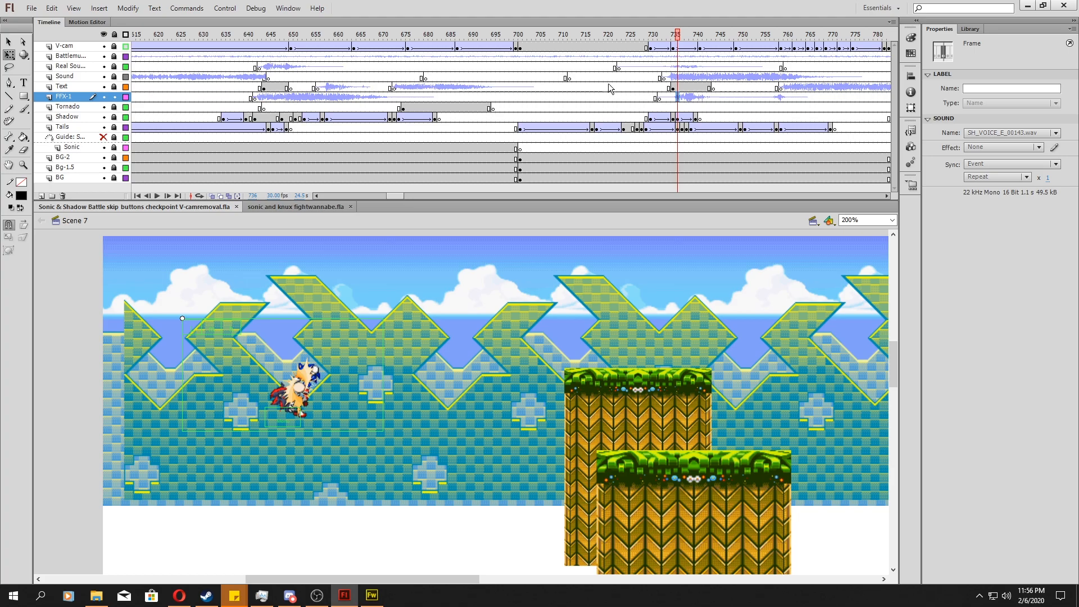
left_click_drag(588, 79, 487, 65)
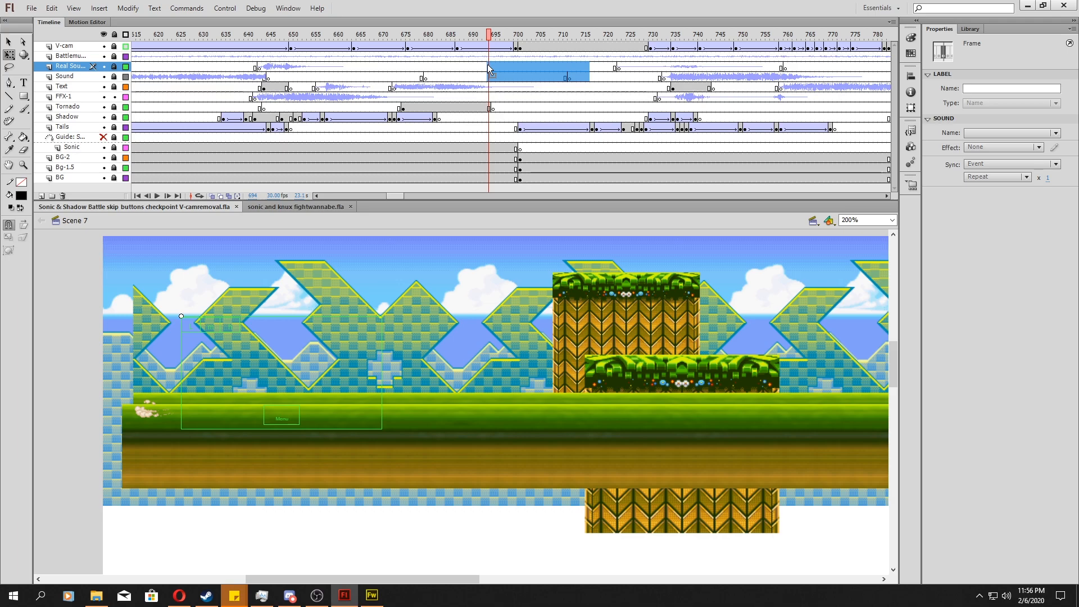
left_click(519, 56)
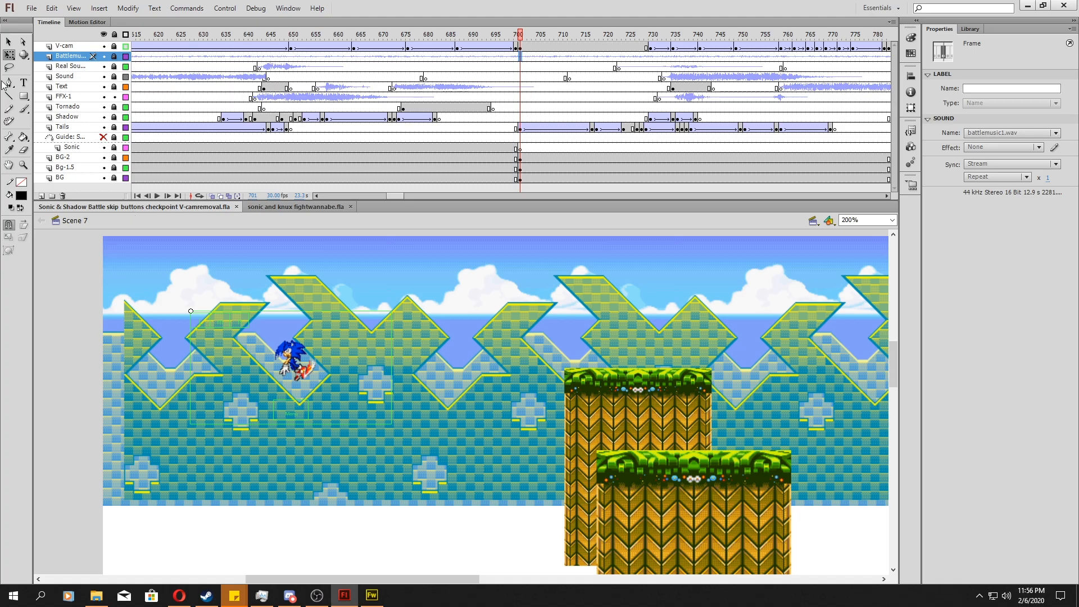
Look over the Sound, FFX-1 and Shadow layers and play the animation around frame 700
left_click(74, 79)
left_click(75, 98)
left_click(66, 119)
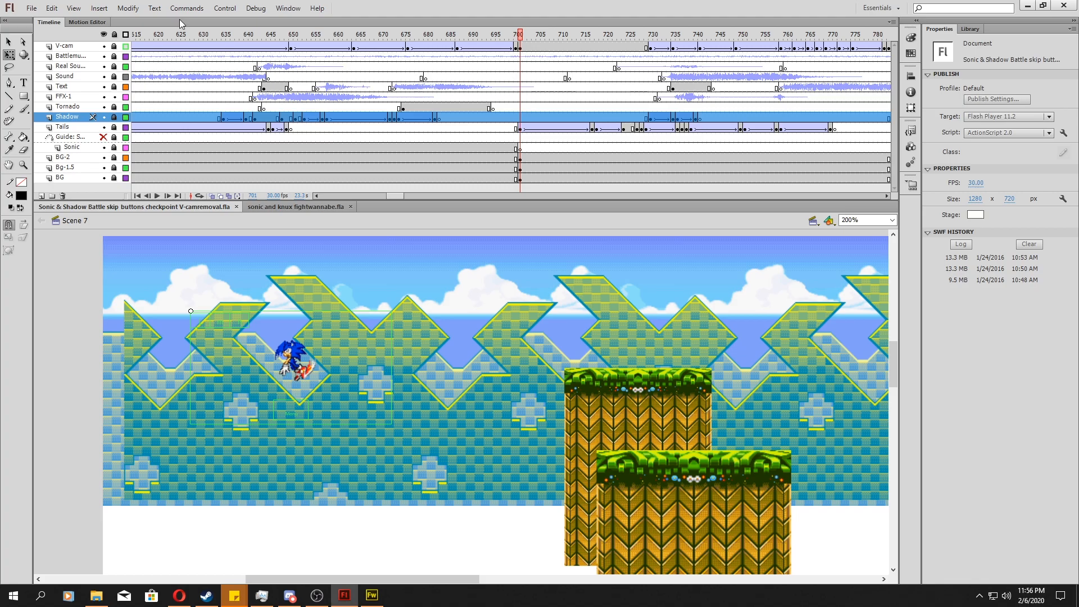
left_click(310, 88)
left_click_drag(471, 80, 515, 86)
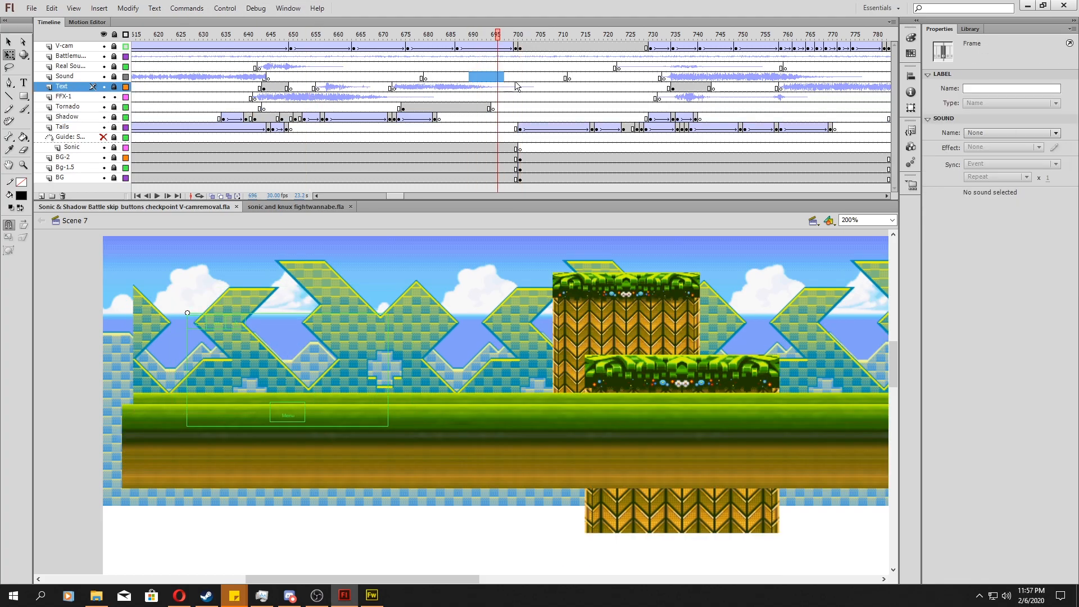
key("Return")
right_click(64, 118)
left_click(51, 191)
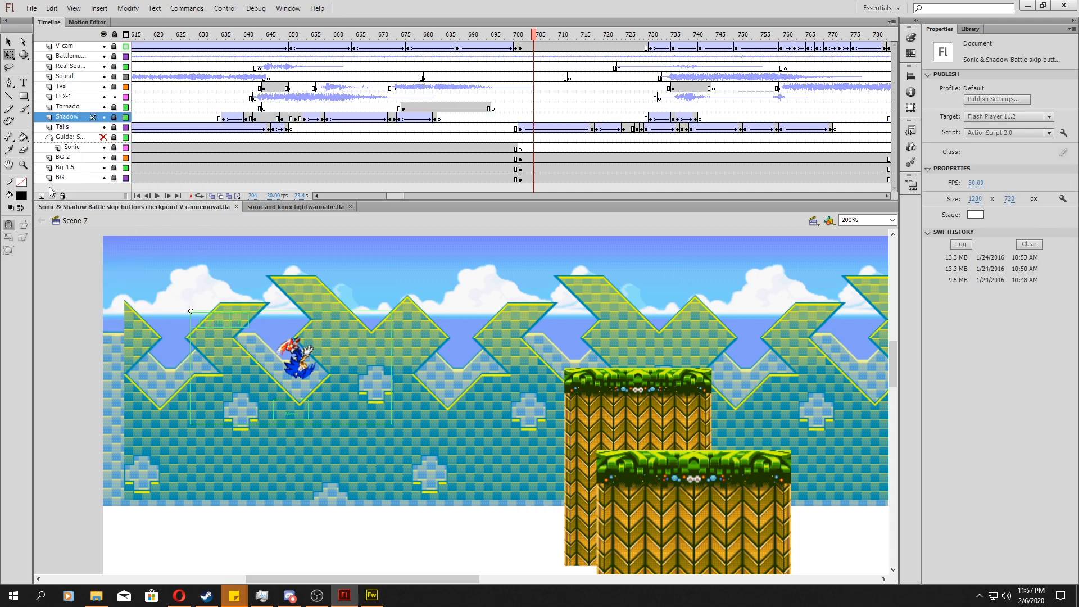
Review the FFX-1, Shadow, BG-2 and Sonic layers, ending at frame 638 of the Sonic layer
left_click_drag(213, 97, 507, 97)
left_click(231, 118)
left_click_drag(416, 159, 285, 158)
left_click(281, 159)
left_click(236, 149)
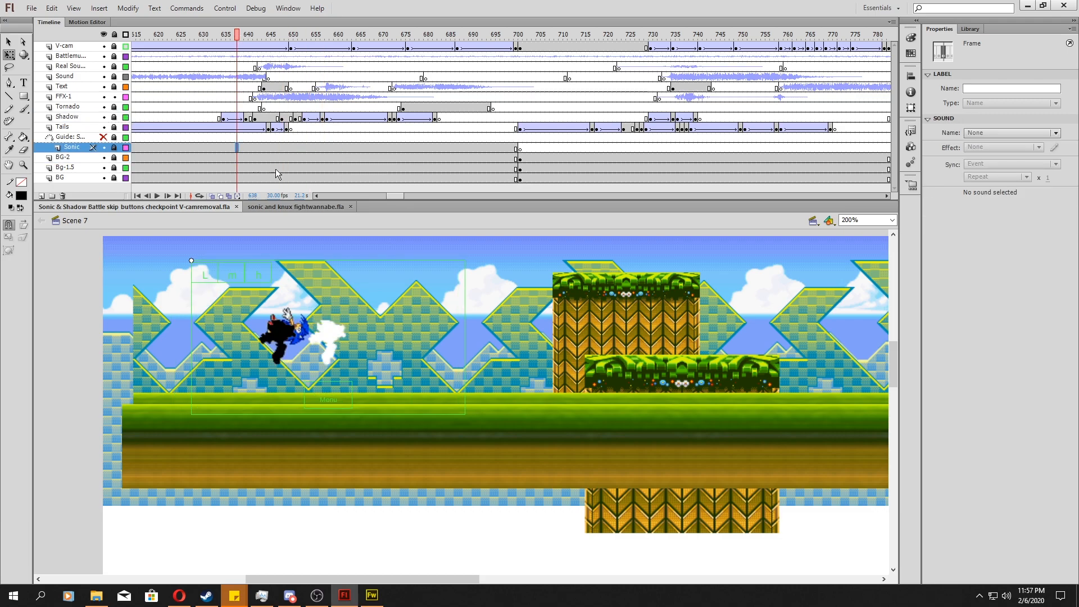
Unlock the BG layer temporarily to inspect the moving background instance's properties at frame 658
left_click(326, 157)
left_click(326, 181)
left_click(115, 177)
left_click(331, 492)
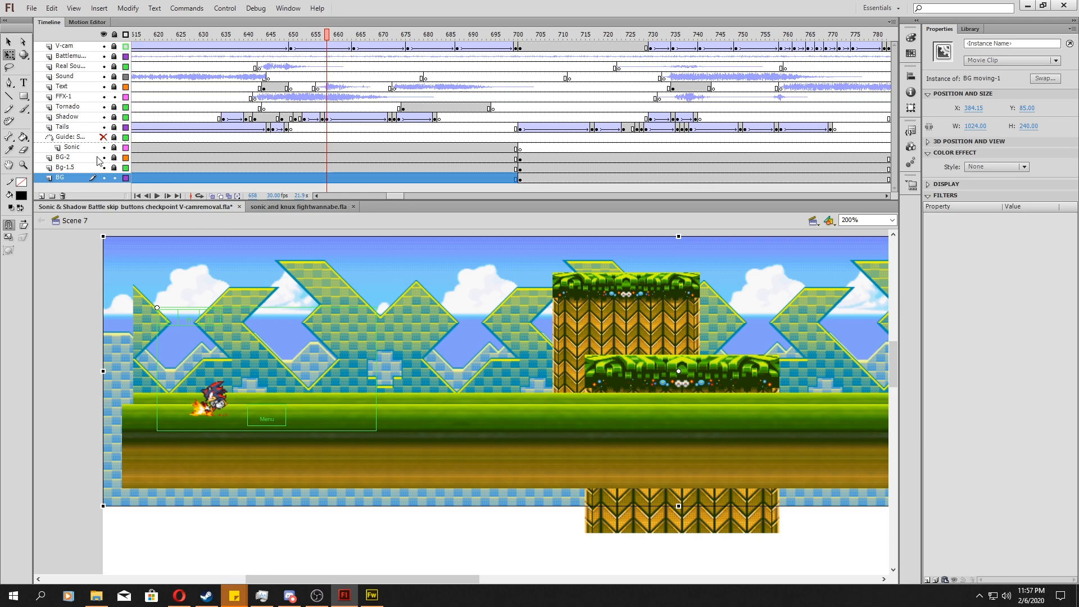
left_click(113, 179)
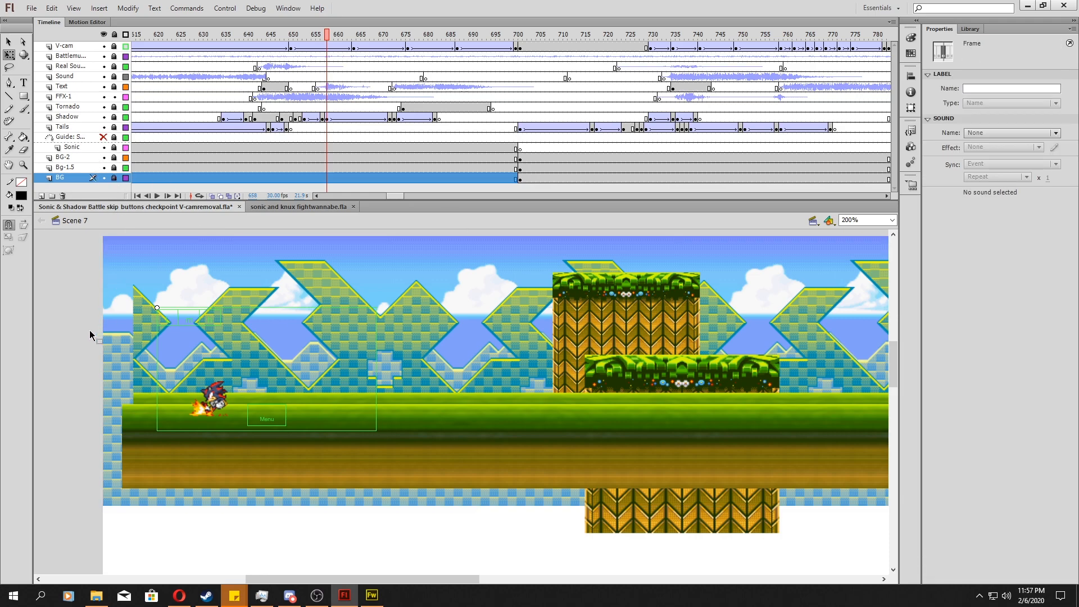
Unlock the Text layer and inspect the hit effect graphic's properties at frame 645
left_click_drag(317, 108, 289, 122)
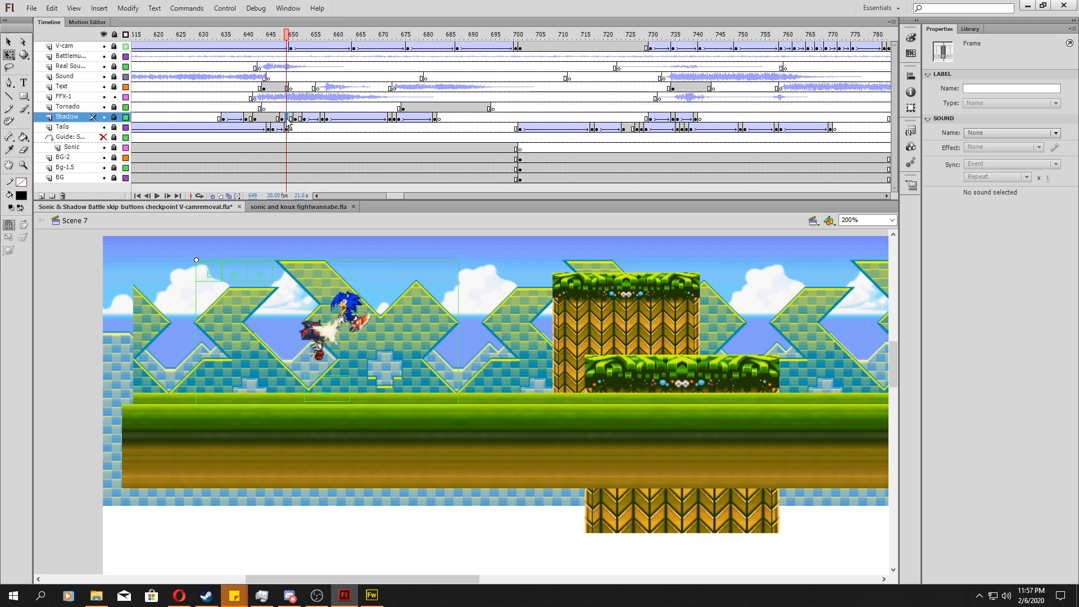
left_click(273, 87)
left_click(115, 87)
mouse_move(254, 93)
left_mouse_down()
mouse_move(273, 94)
mouse_move(260, 95)
left_mouse_up()
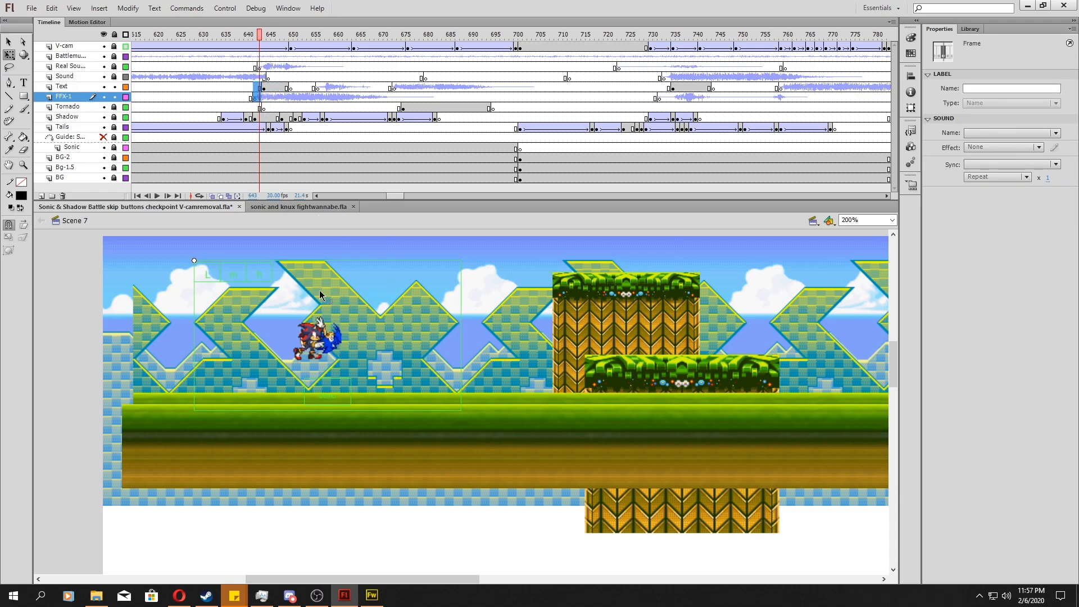
left_click(269, 87)
left_click(1011, 60)
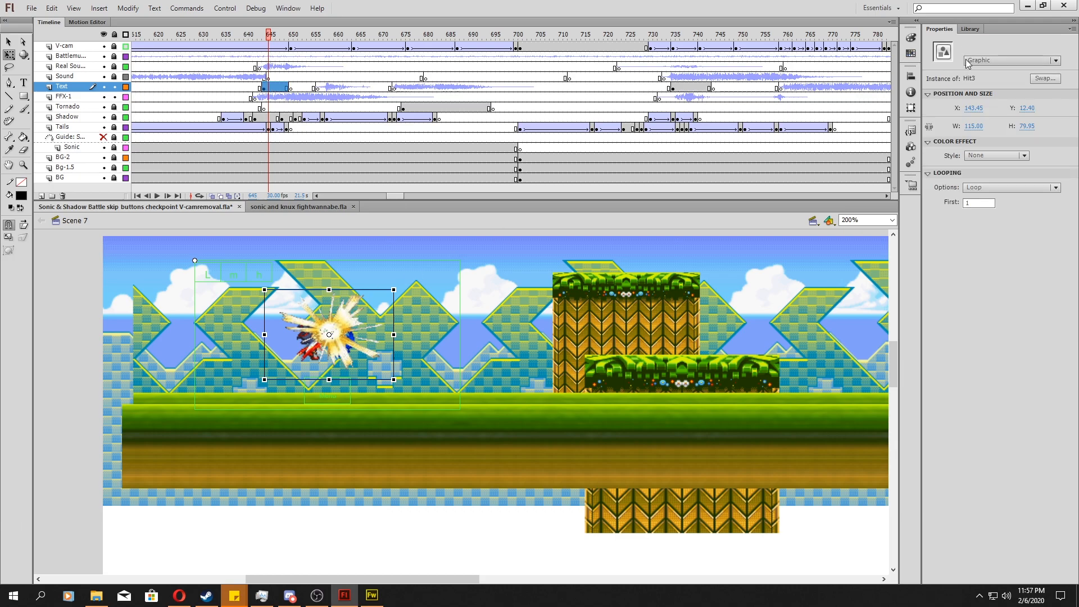
left_click(990, 99)
key("Return")
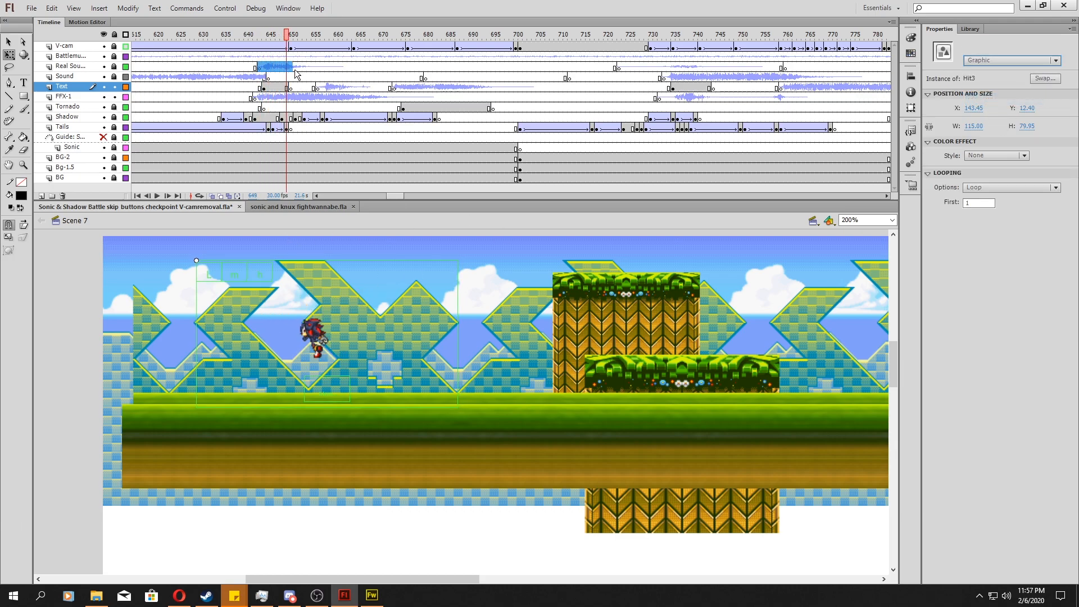
Replay the hit on the Real Sound layer from frame 642 and check the Sound layer at frame 632
left_click(267, 69)
left_click(264, 69)
key("Return")
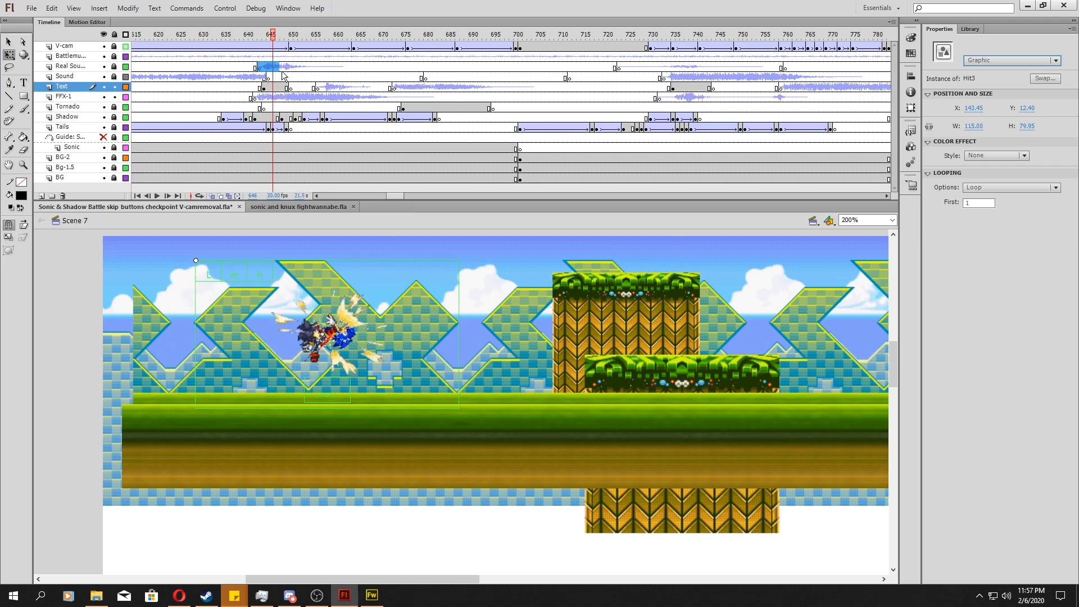
left_click(258, 68)
left_click(257, 68)
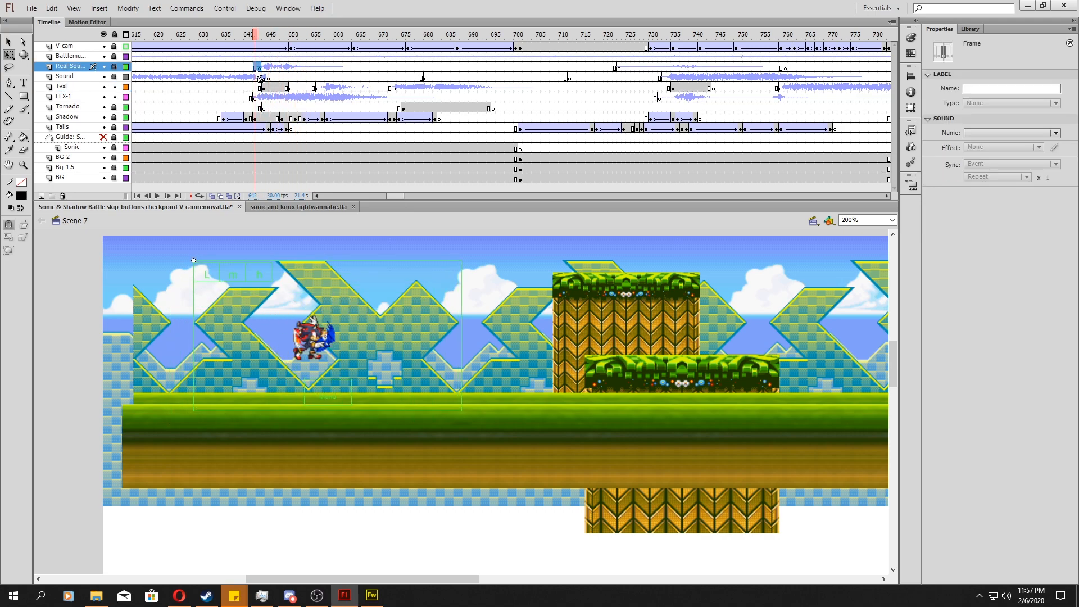
left_click(211, 78)
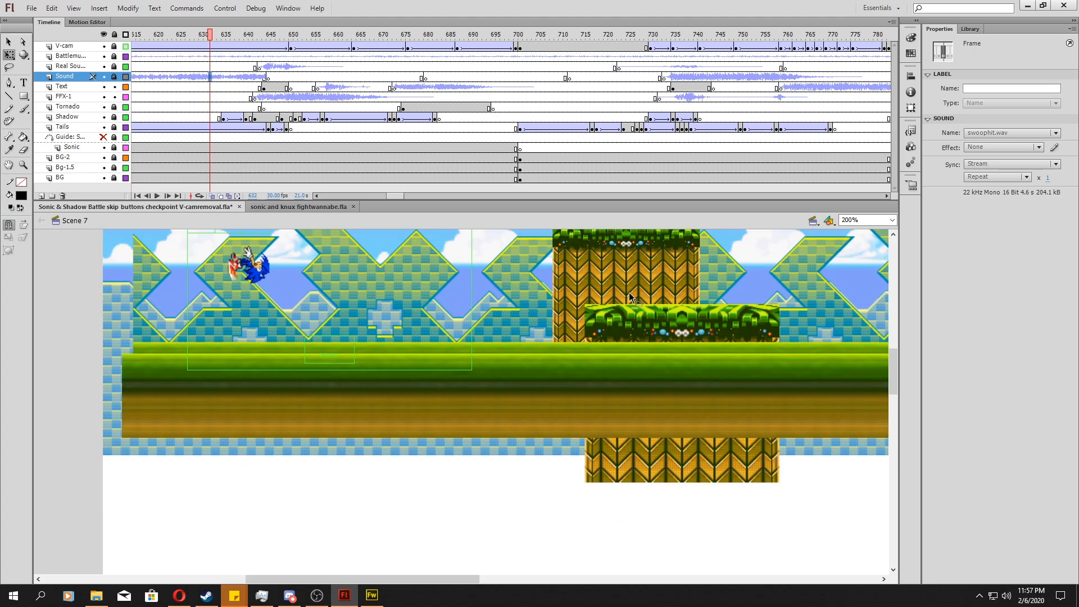
Unlock the BG layer and open the BG moving-1 movie clip for viewing at frame 635
left_click(621, 313)
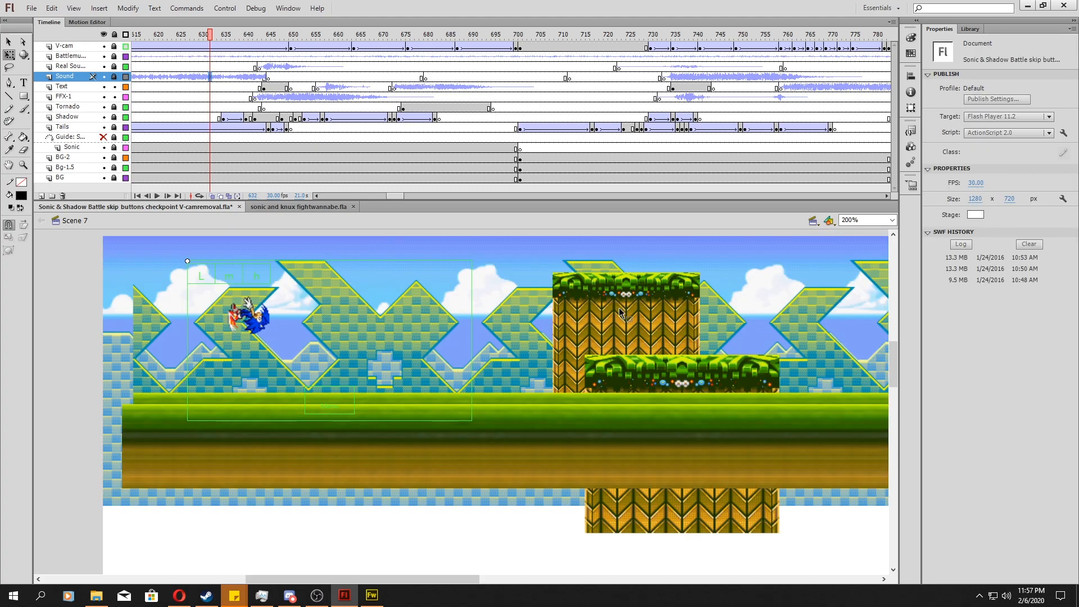
left_click(182, 177)
left_click(114, 179)
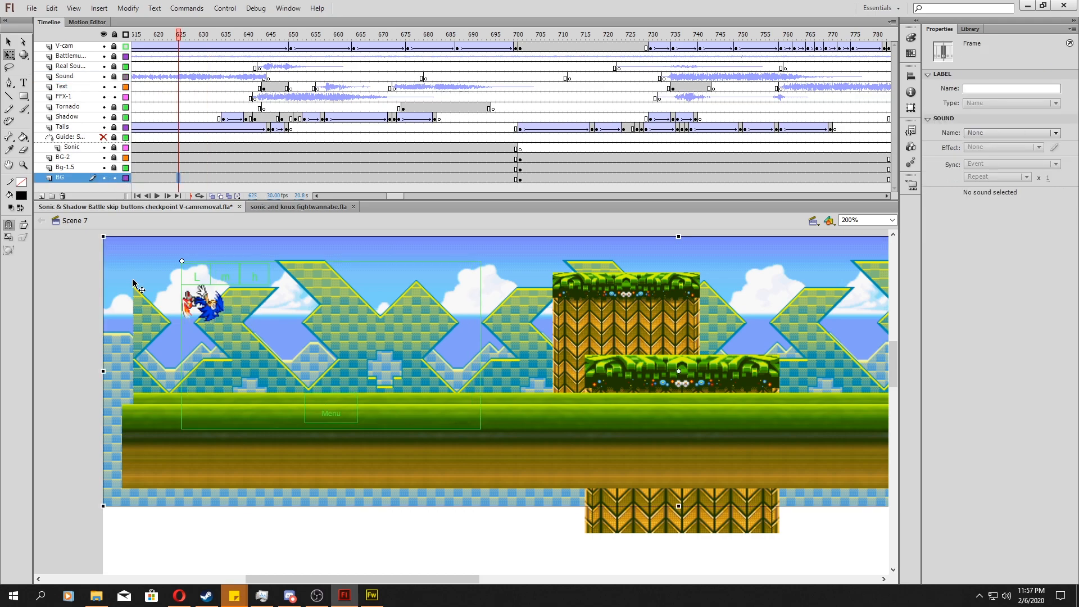
left_click_drag(231, 168, 160, 170)
left_click(224, 179)
left_click(110, 253)
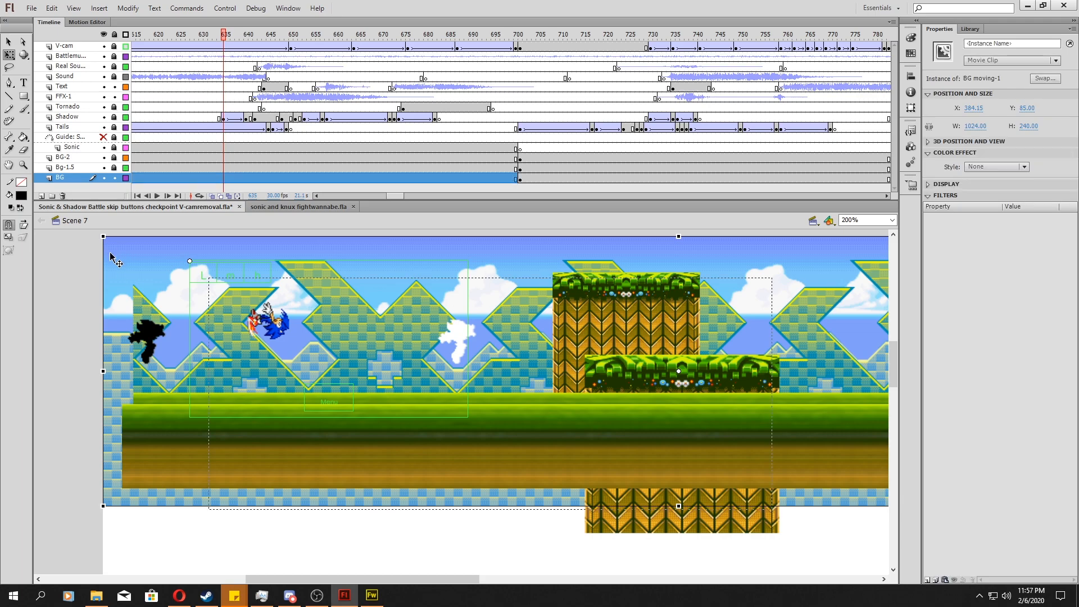
double_click(111, 256)
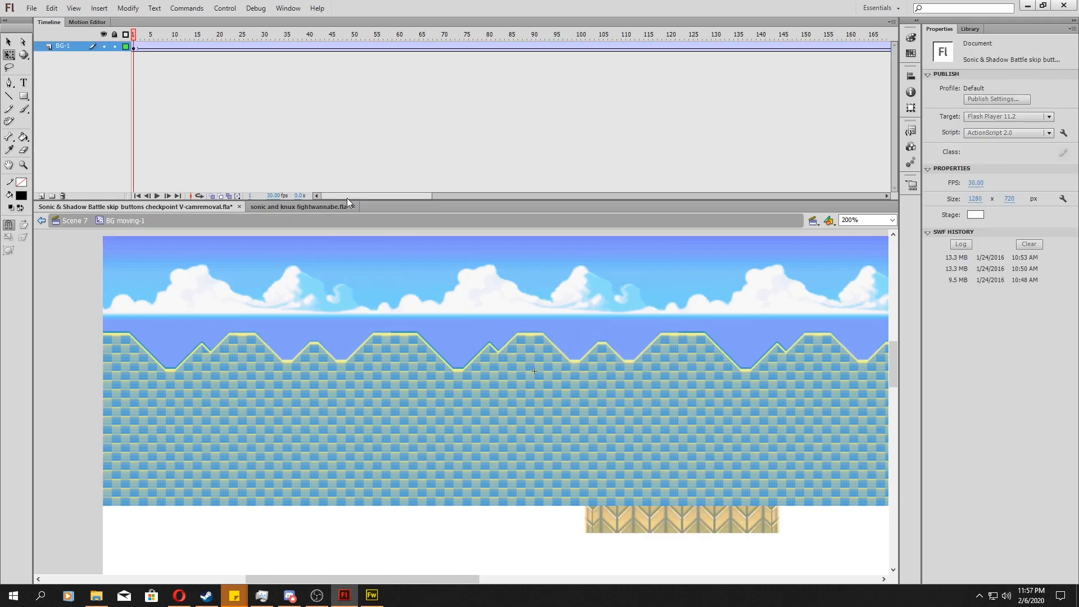
Scrub through the BG-1 tween inside the movie clip and return to Scene 7
left_click_drag(163, 48, 718, 84)
left_click_drag(387, 195, 463, 195)
left_click_drag(354, 47, 425, 55)
left_click_drag(433, 196, 211, 138)
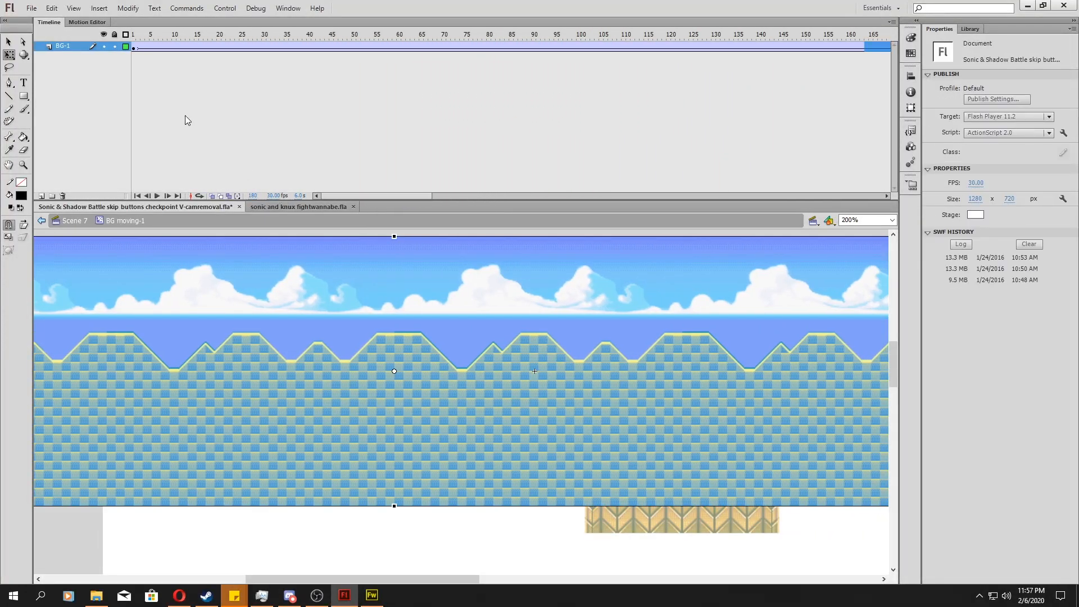
left_click(138, 48)
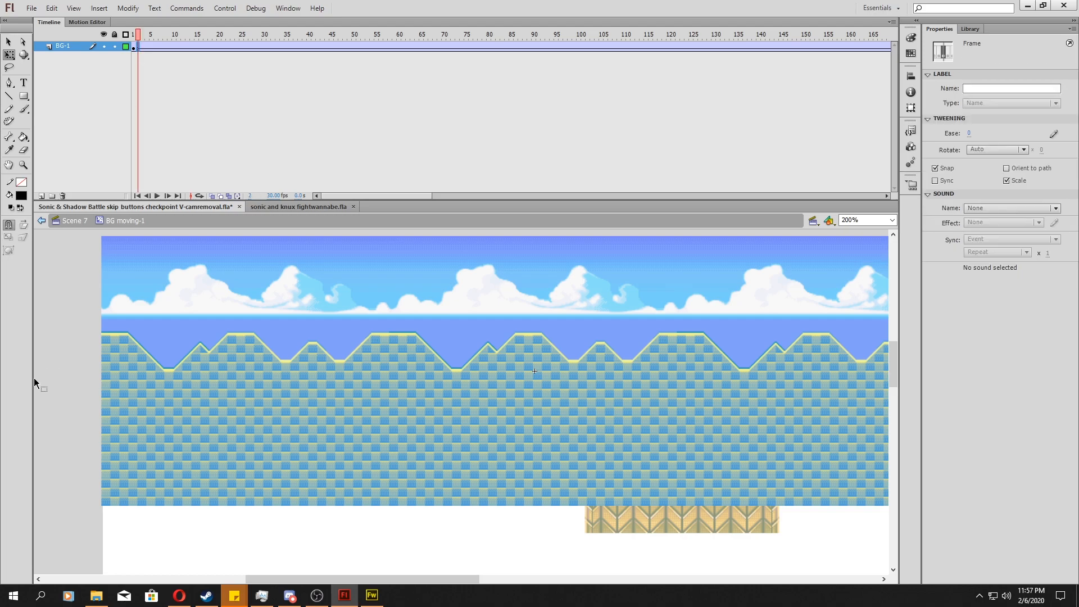
double_click(34, 377)
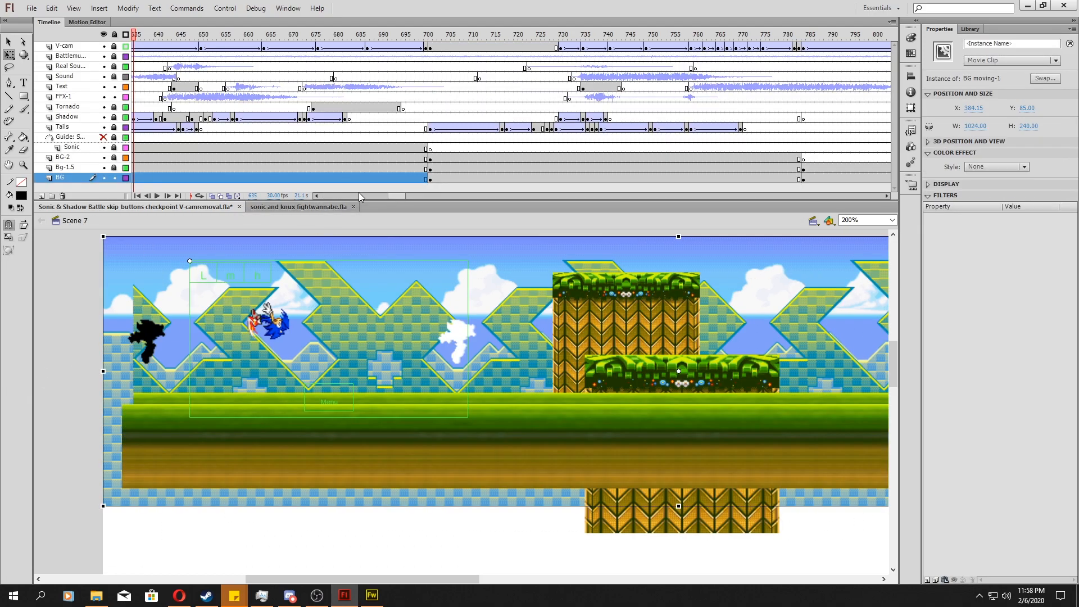
Scrub along the BG-2 layer up to frame 677 to review the background during Shadow's run
left_click(258, 158)
left_click_drag(266, 162, 323, 159)
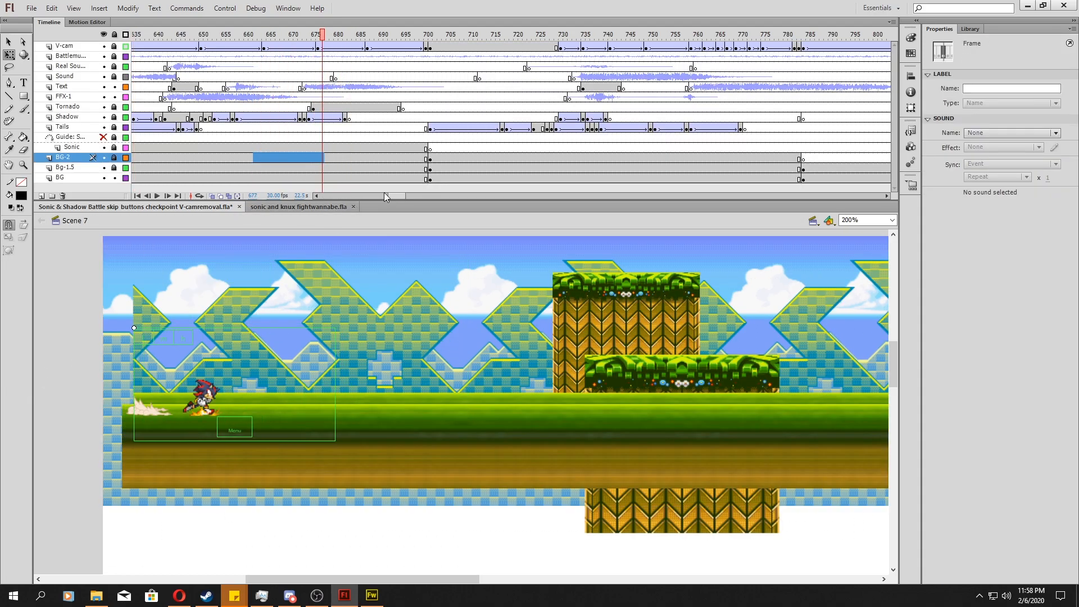
left_click_drag(401, 196, 396, 196)
left_click_drag(352, 146, 426, 160)
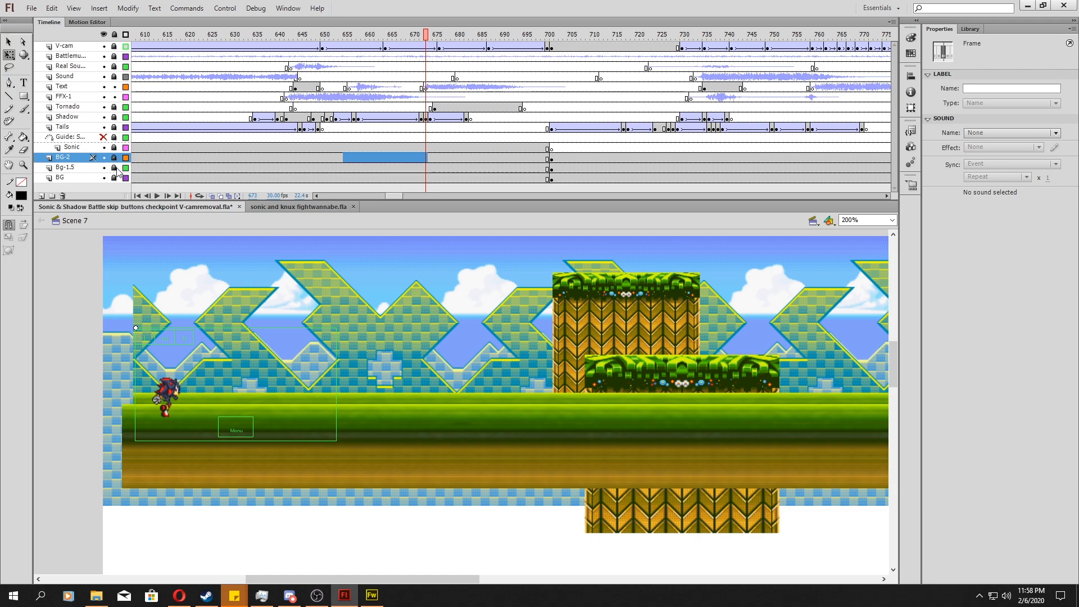
Open the BG1.5 movie clip from frame 630, scrub through its motion tween, and return to Scene 7
left_click(235, 168)
left_click(599, 301)
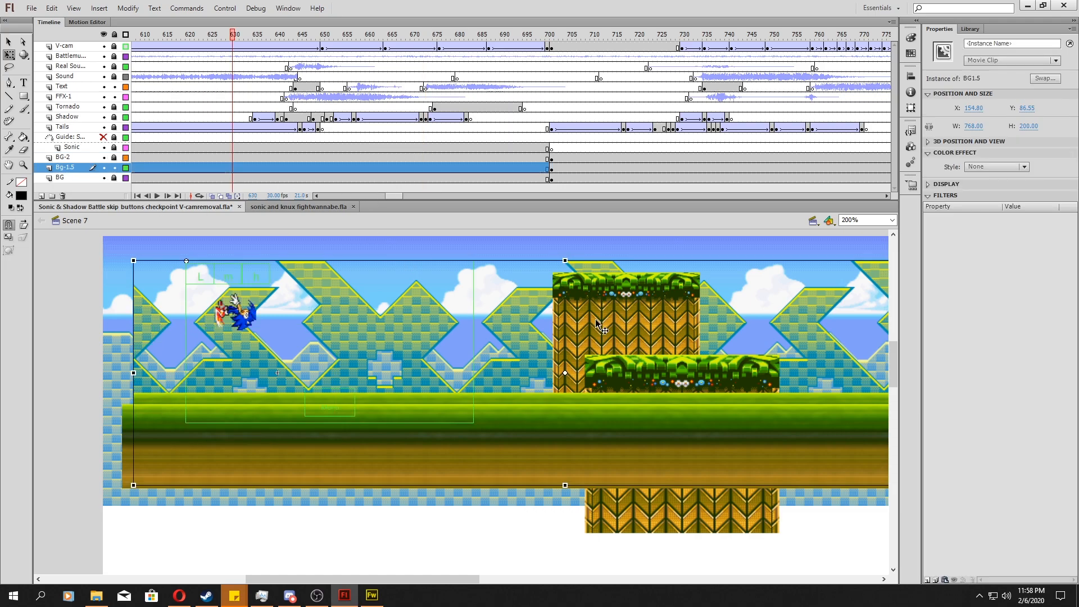
double_click(548, 430)
left_click(177, 100)
left_click_drag(187, 46, 570, 76)
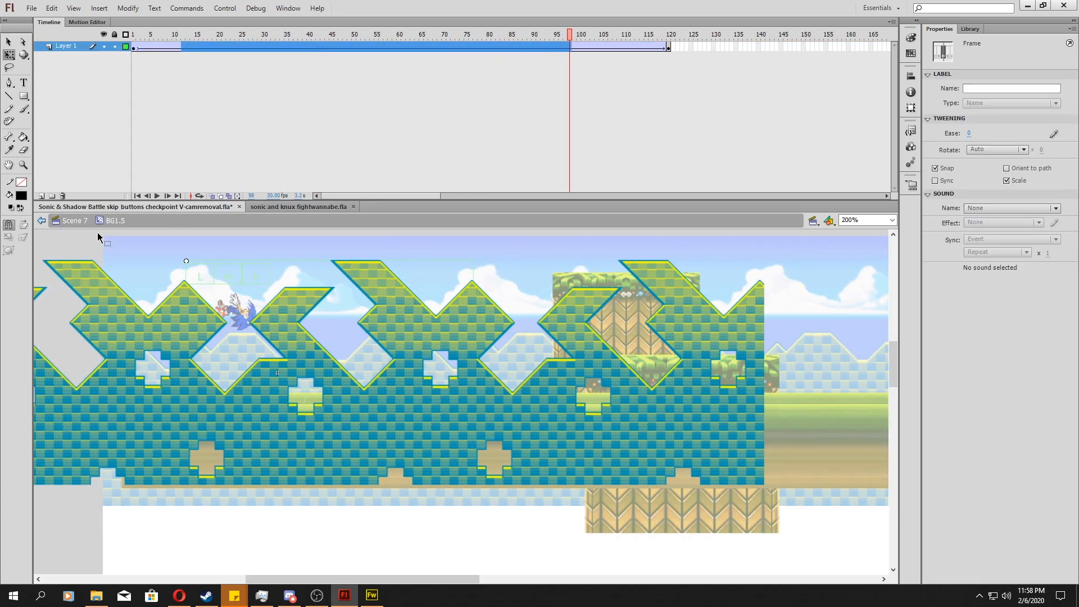
left_click(196, 524)
double_click(196, 524)
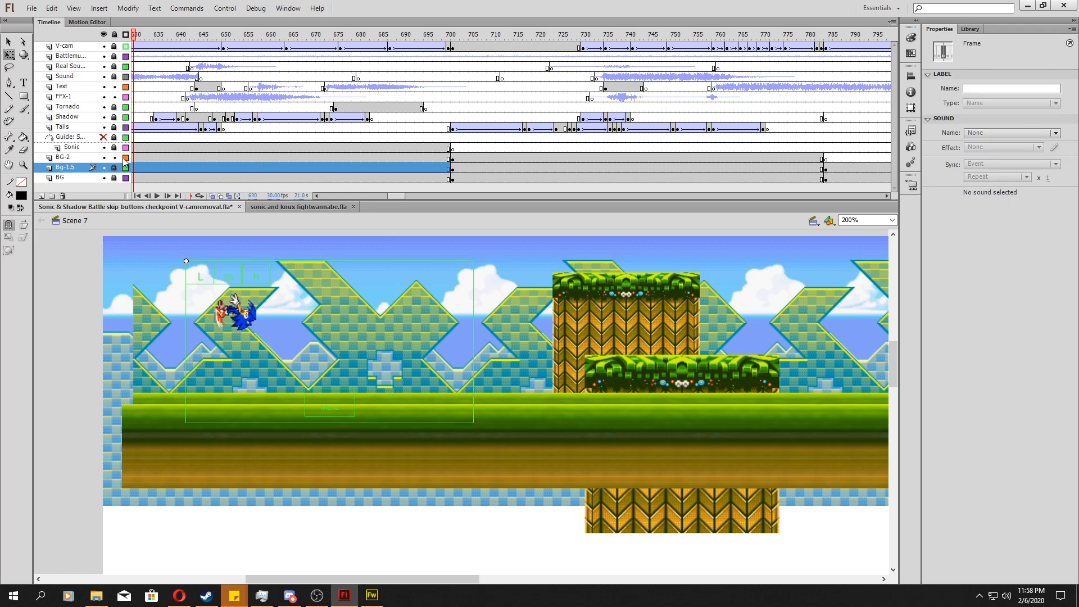
Open the BG2 moving clip and scrub through the motion tweens of its two platform layers
double_click(450, 315)
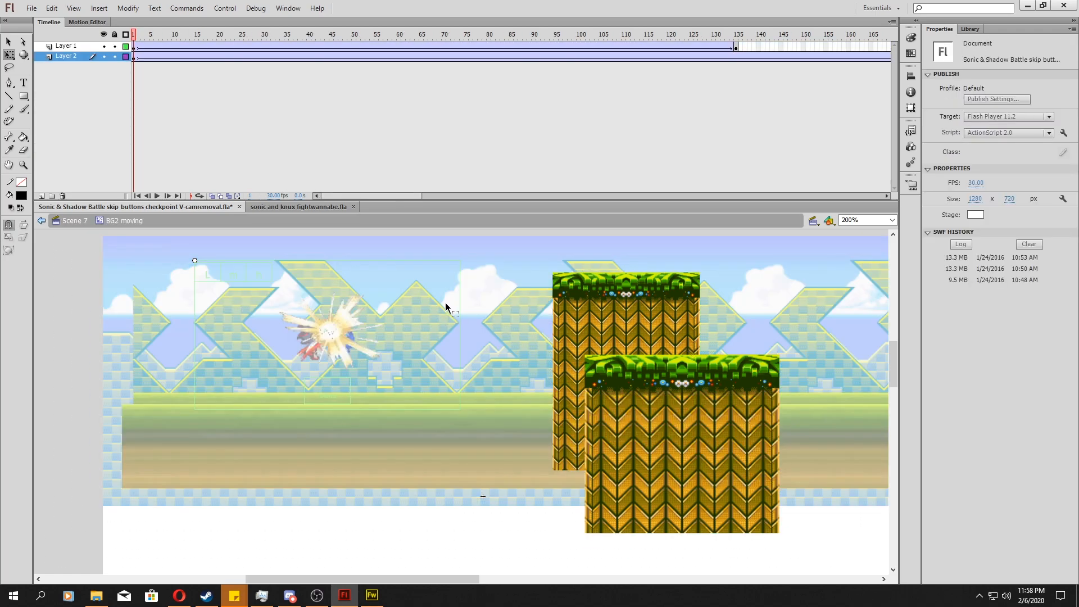
left_click_drag(330, 56, 776, 72)
left_click(566, 56)
left_click_drag(390, 196, 500, 197)
key("Return")
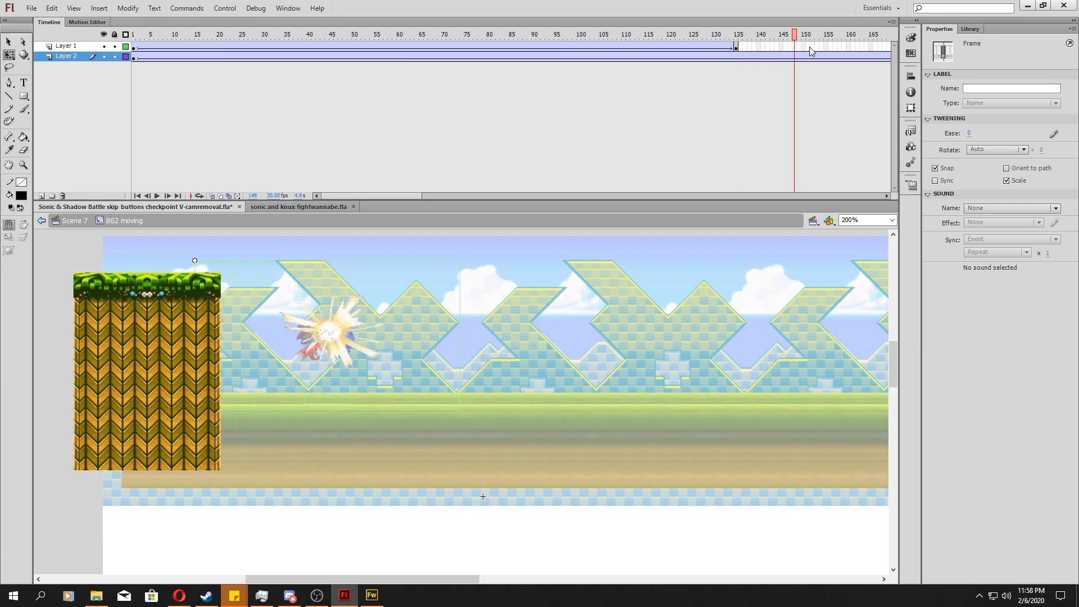
Return to Scene 7 and lock the BG-2 layer
double_click(362, 558)
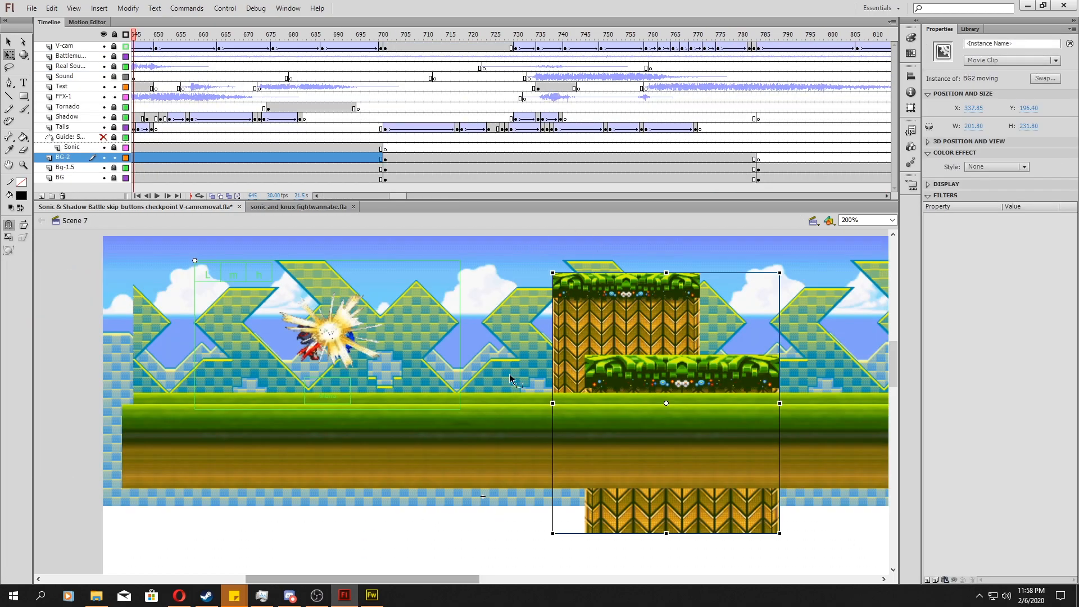
left_click(113, 159)
Open the BG-moving1 ground movie clip from frame 651, scrub through its motion tween, and return to Scene 7
left_click(161, 147)
left_click(253, 390)
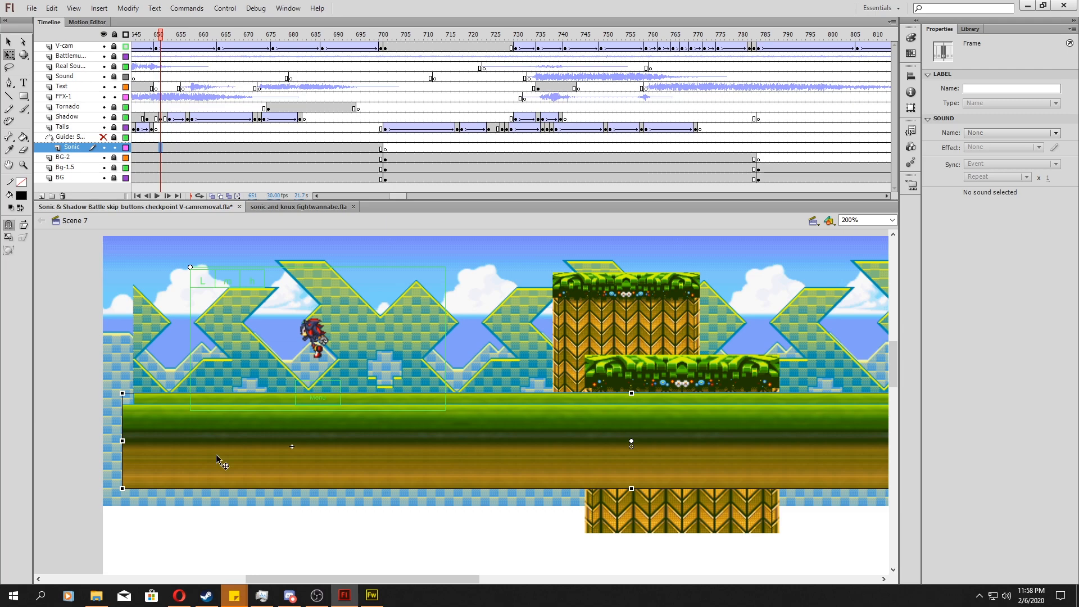
double_click(191, 430)
scroll(442, 333, "down", 1)
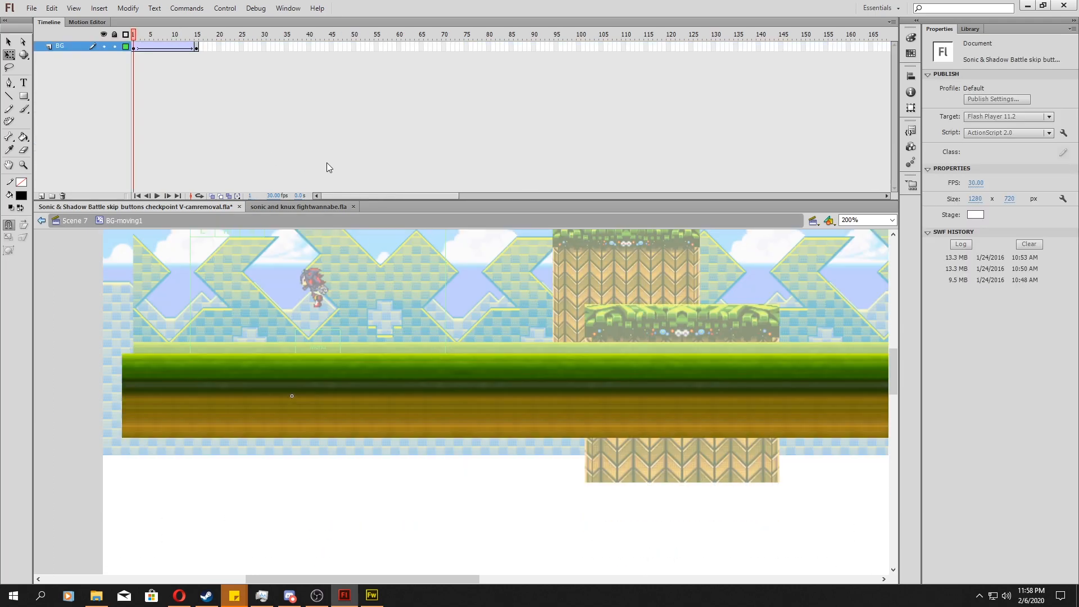
left_click_drag(139, 47, 182, 56)
left_click(195, 49)
key("Return")
double_click(345, 496)
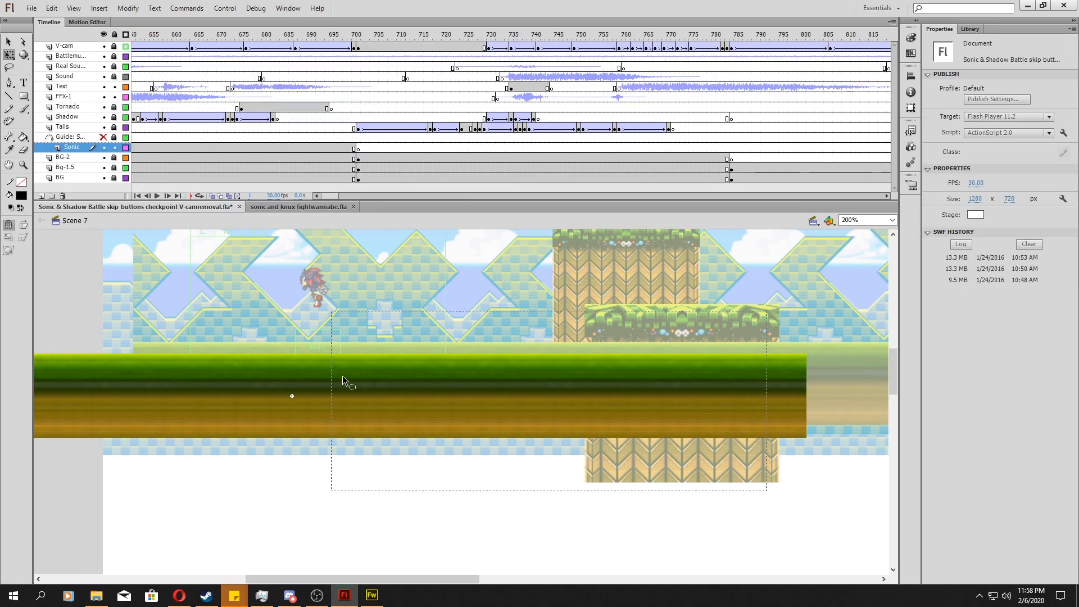
Lock the Sonic layer and scrub the main timeline ahead to frame 794 to review the scene
left_click(261, 149)
left_click(114, 147)
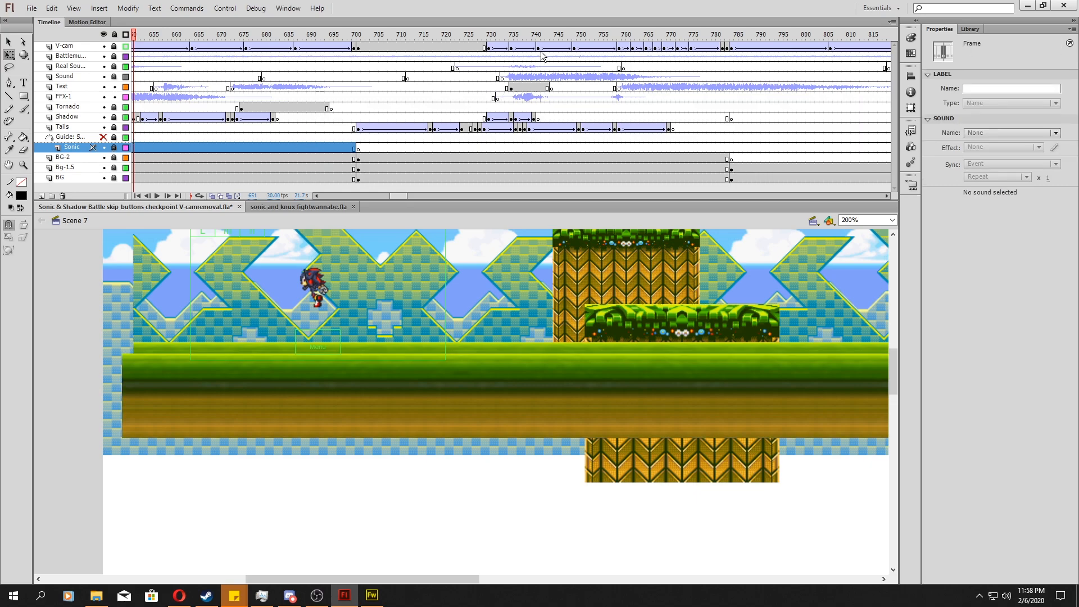
left_click_drag(254, 106, 219, 105)
left_click_drag(476, 97, 538, 96)
left_click_drag(395, 196, 401, 197)
left_click_drag(350, 88, 611, 109)
left_click(561, 48)
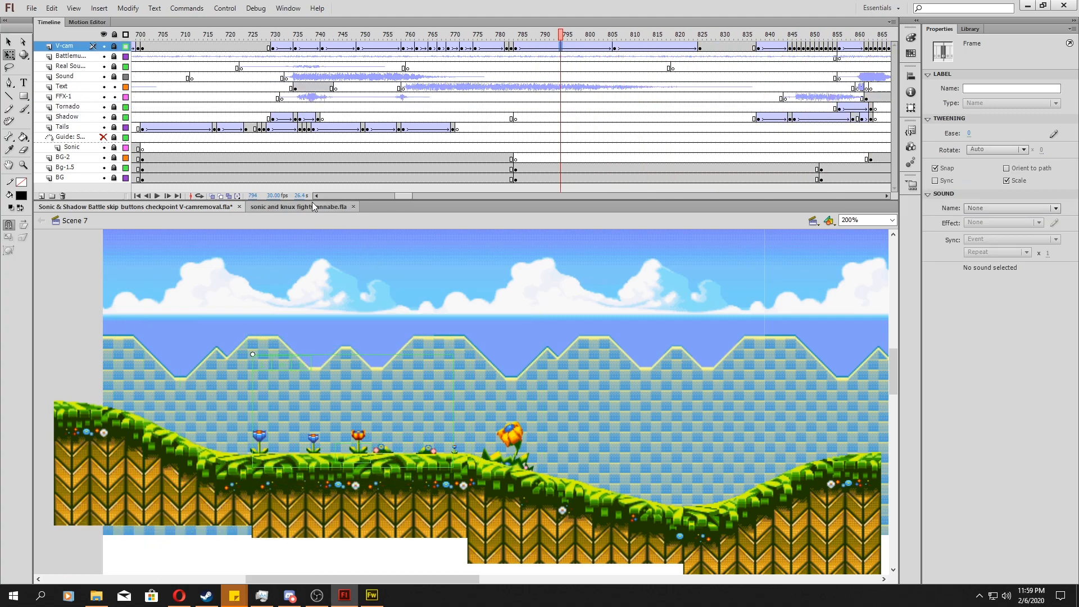
Look at the sonic and knux fightwannabe.fla document, scrub its timeline to frame 42, and return to the battle document
left_click(298, 207)
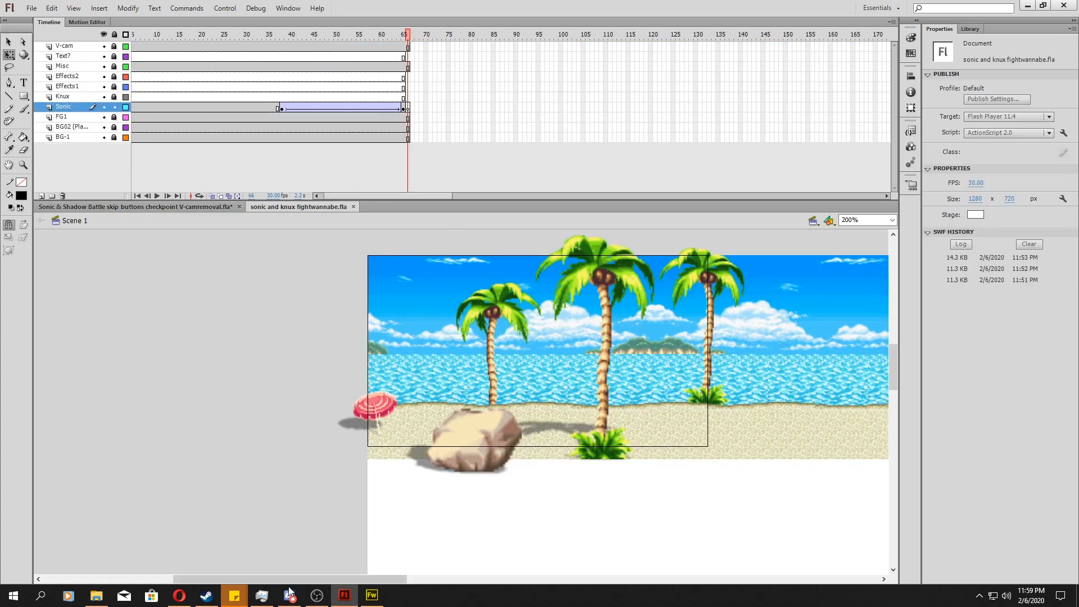
left_click_drag(288, 581, 342, 581)
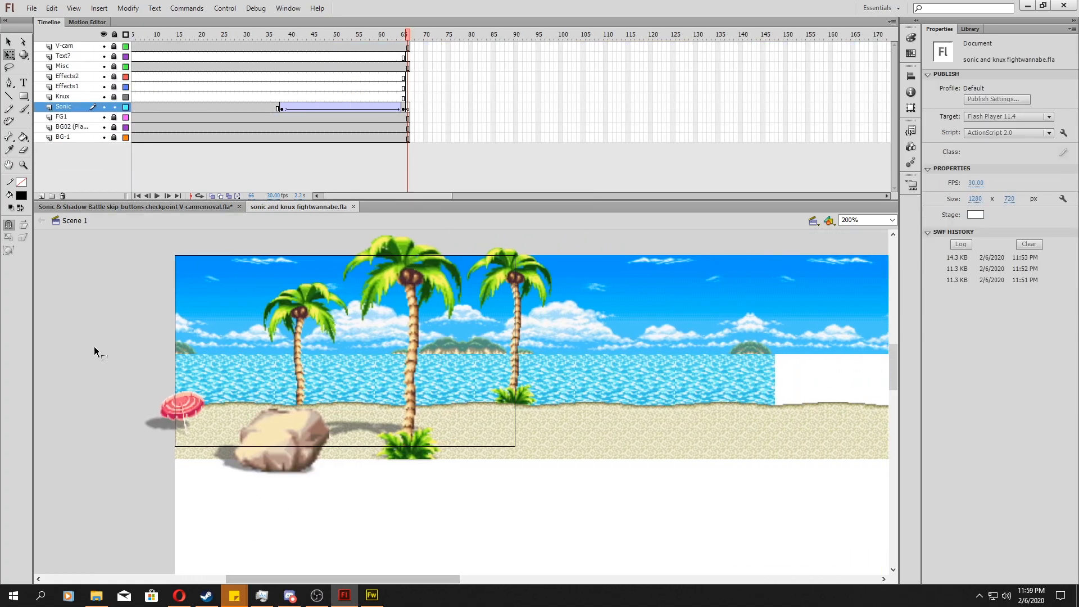
left_click_drag(259, 87, 299, 78)
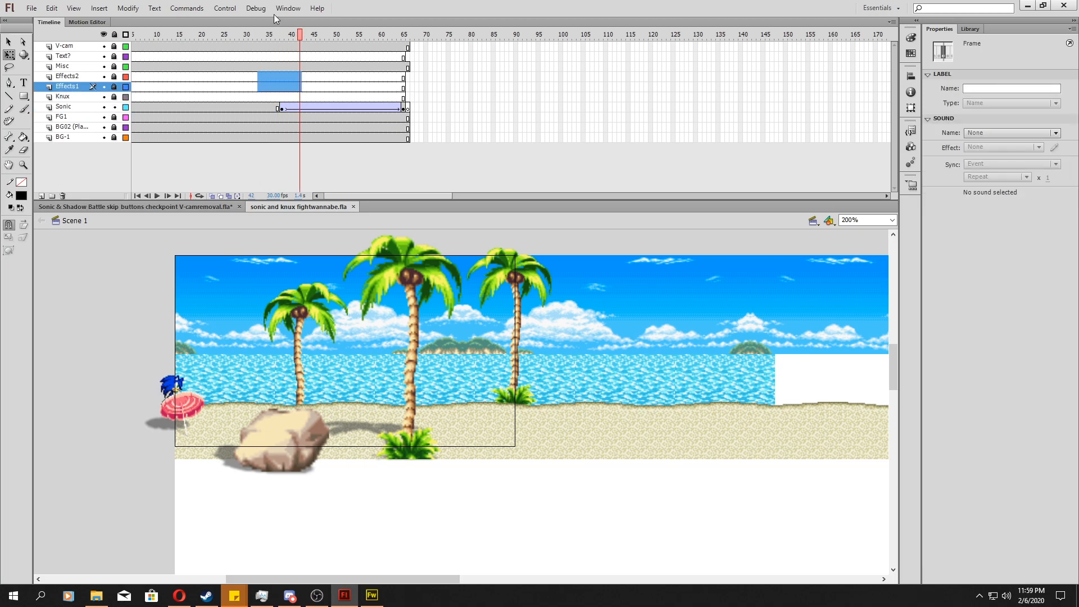
left_click(137, 208)
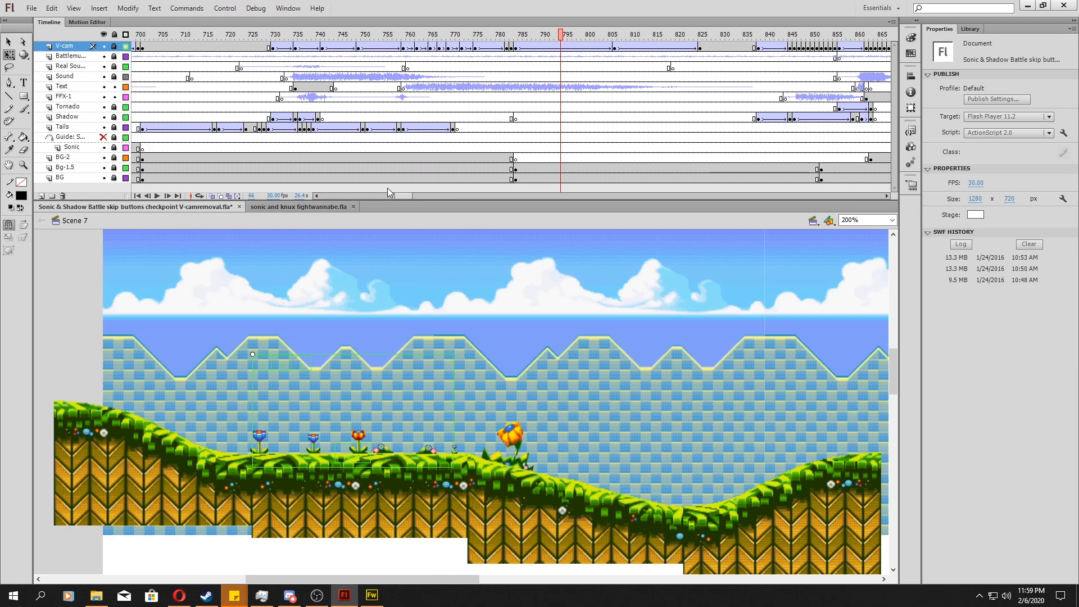
Scrub through the battle timeline to frame 817 to review the sounds and effects
left_click_drag(403, 199, 400, 199)
left_click_drag(345, 81, 758, 98)
left_click_drag(403, 196, 420, 196)
Open the Import to Library dialog, view the supported file formats, and cancel without importing anything
left_click(32, 8)
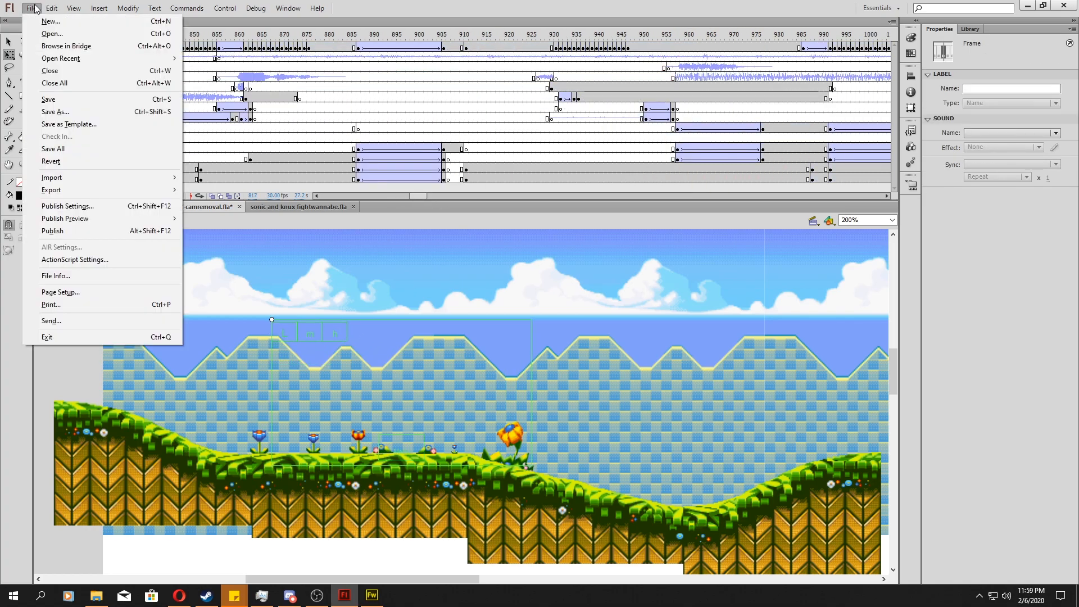
mouse_move(84, 183)
left_click(225, 190)
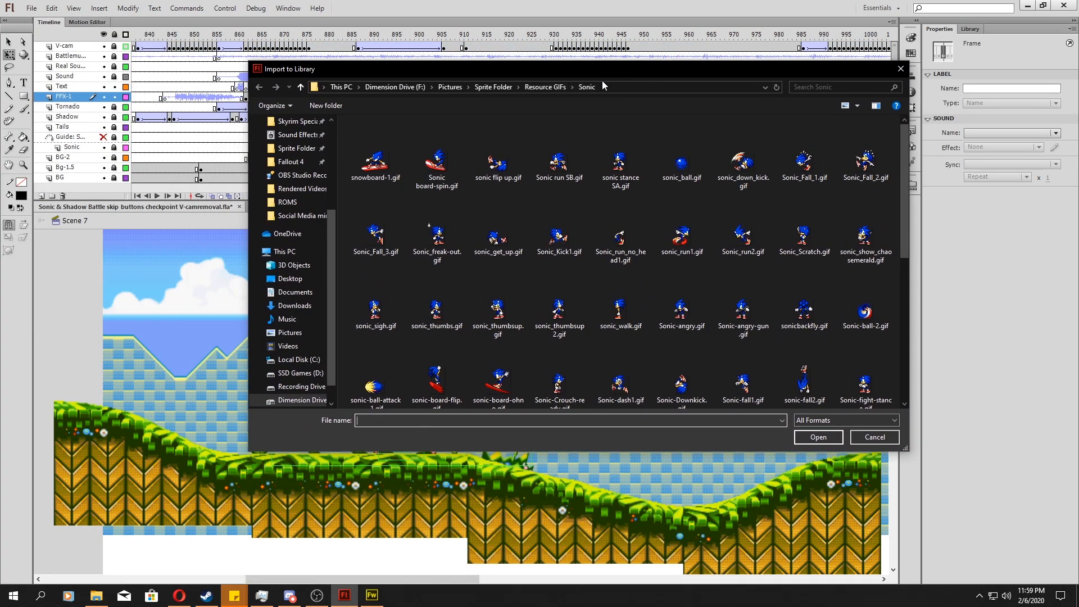
left_click(846, 420)
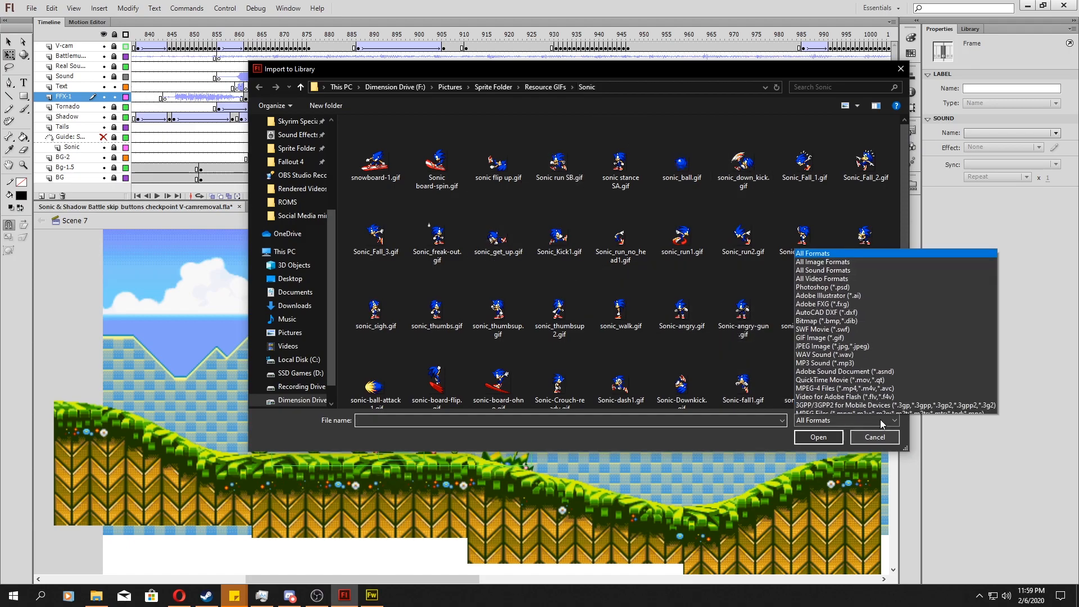
left_click(780, 438)
left_click(875, 437)
Search the library for "sym" and preview the Symbol 2 movie clip
left_click(971, 29)
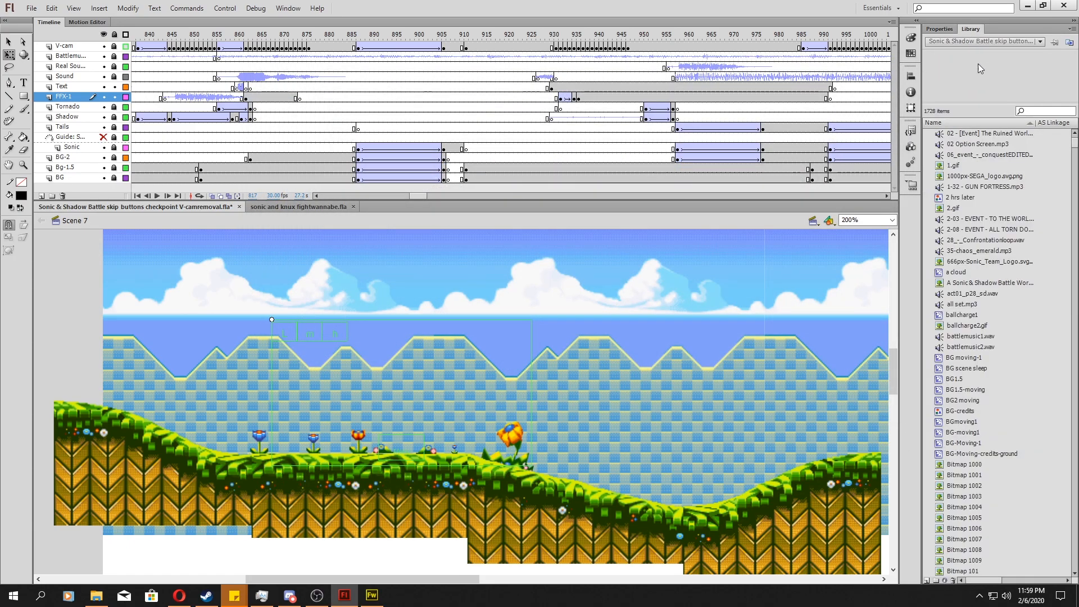
left_click(1042, 111)
type("sym")
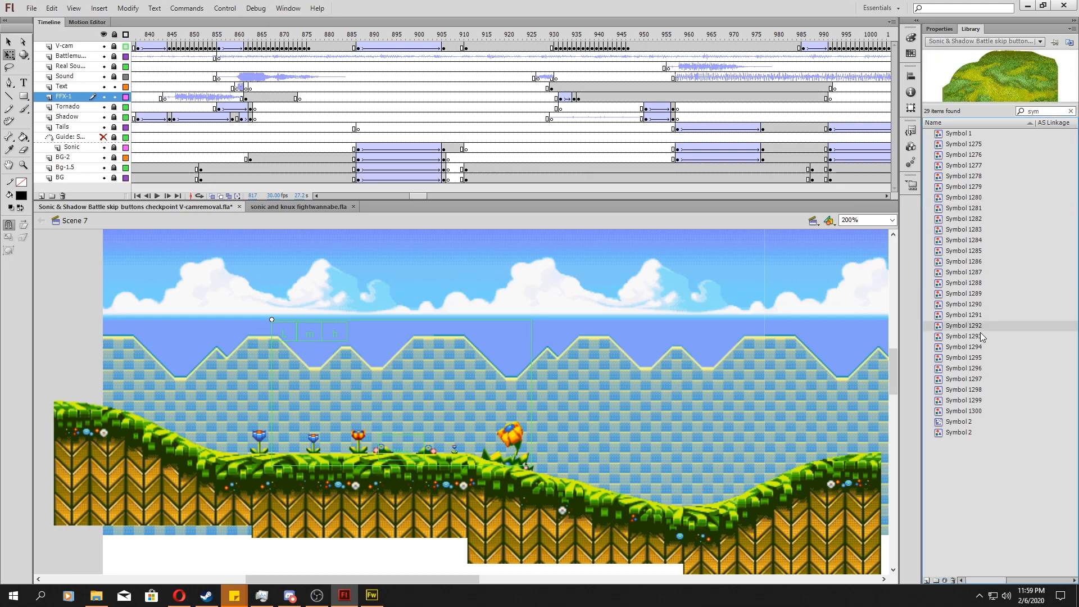
left_click(981, 424)
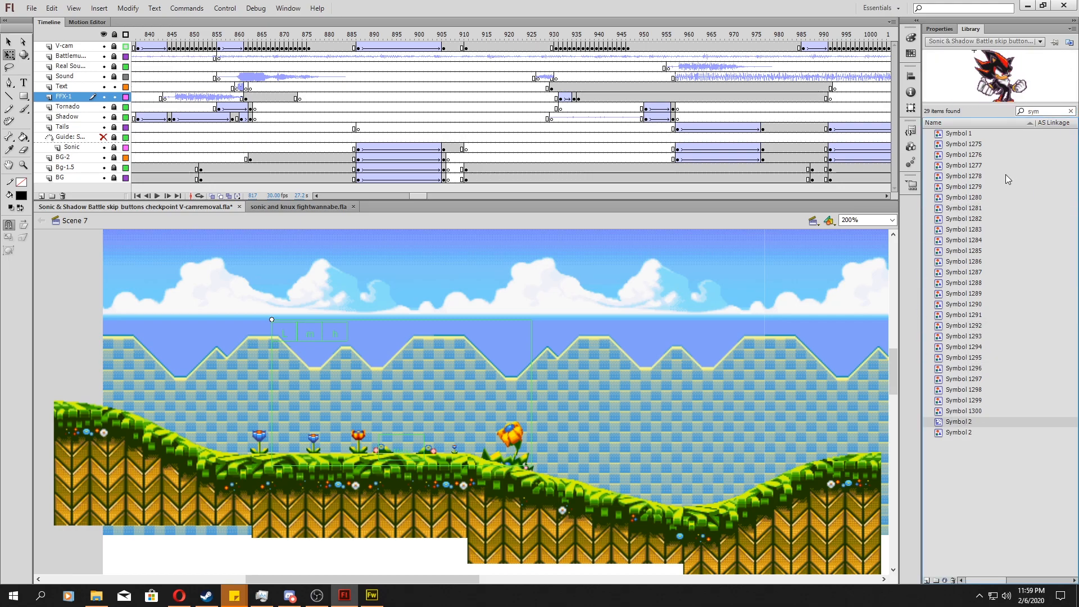
Search the library for "sonic" and preview items such as Sonic Sleep, Sonic&ShadowFightPreview, Sonic-Fall1 and Sonic-downkick
left_click(1039, 112)
key("BackSpace")
key("BackSpace")
key("BackSpace")
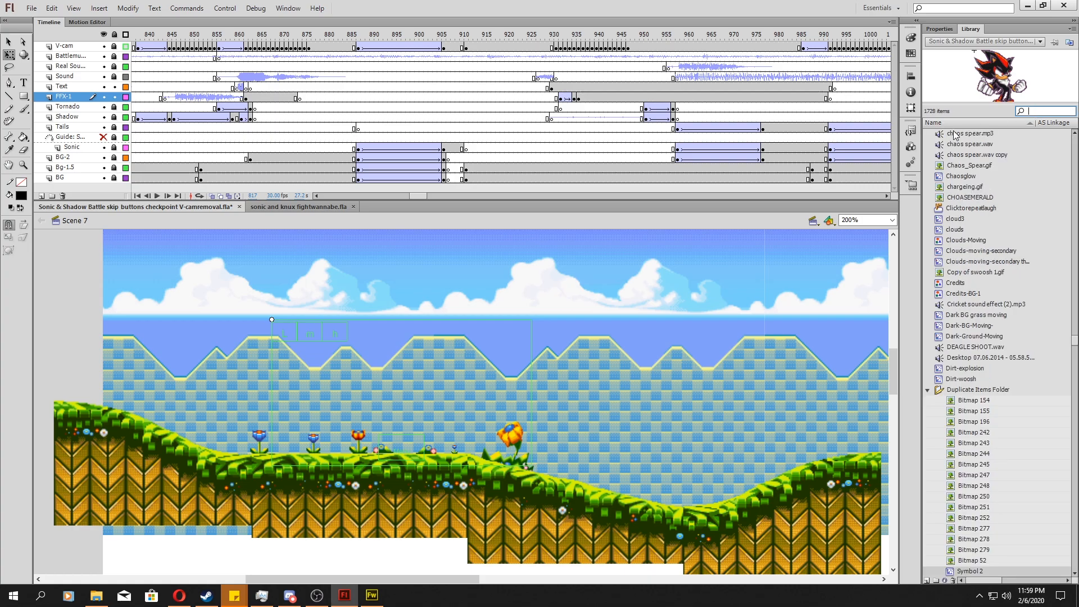
type("sonic")
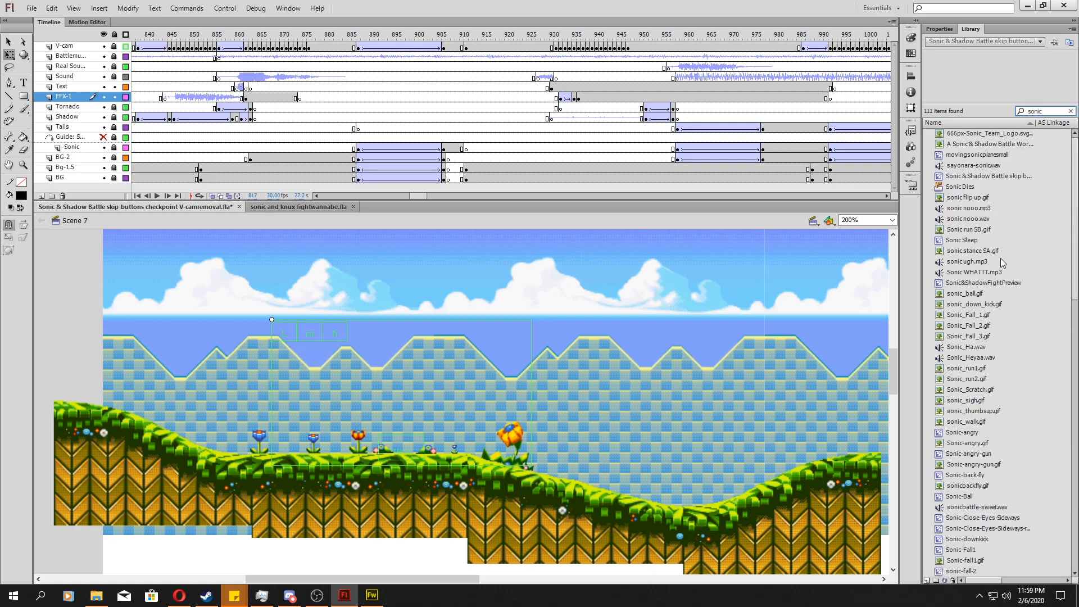
left_click(968, 241)
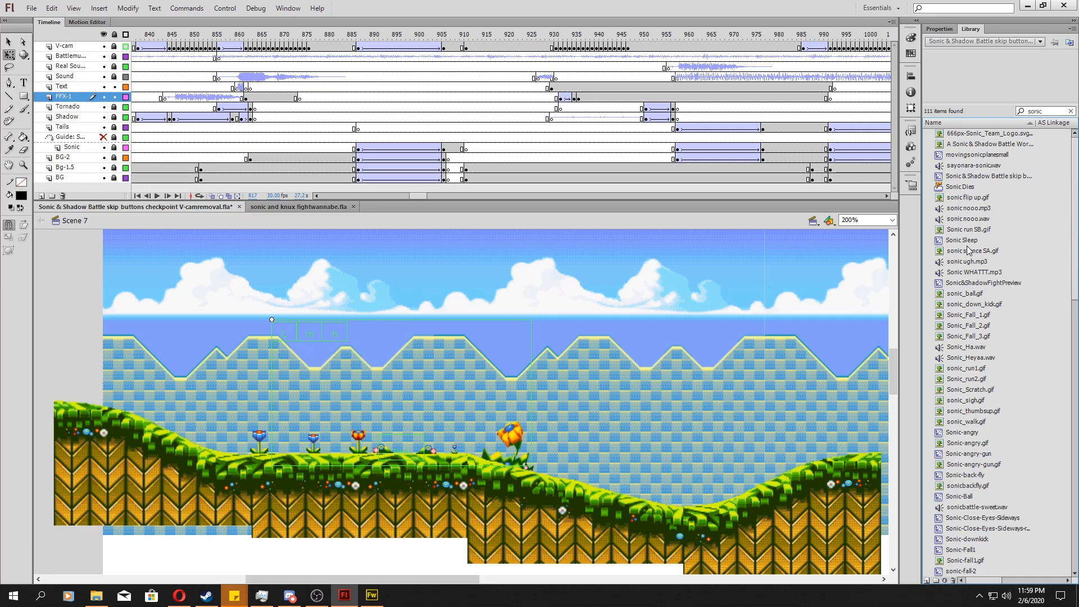
scroll(975, 224, "down", 3)
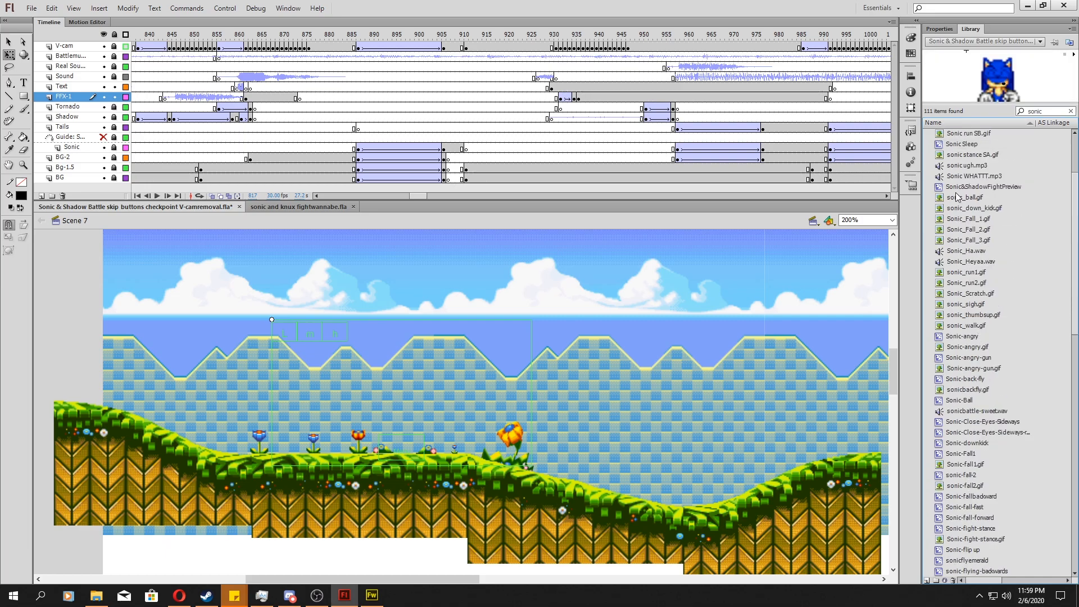
left_click(954, 191)
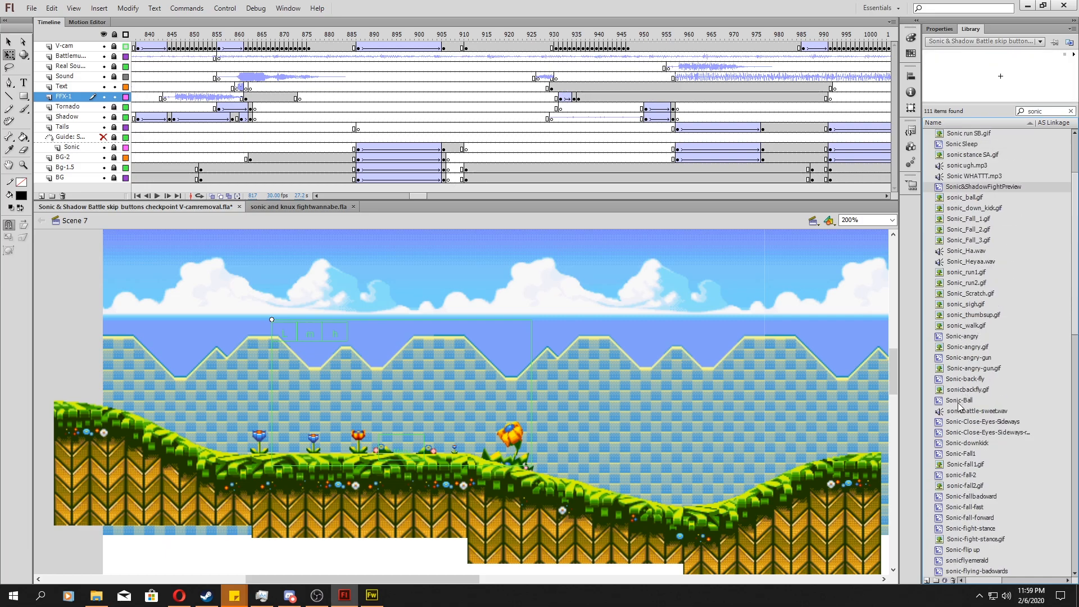
left_click(961, 453)
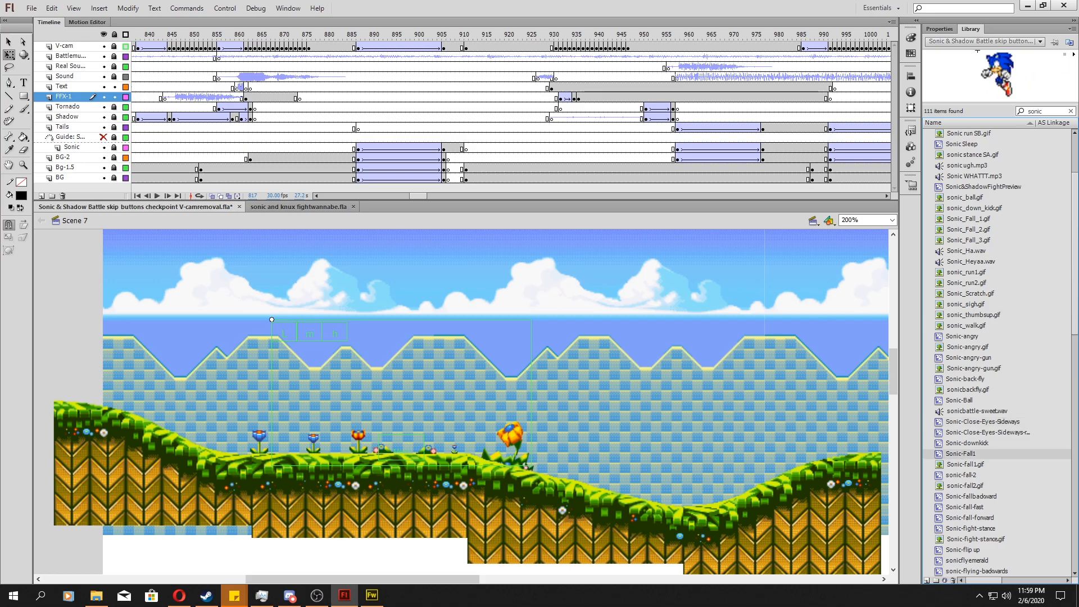
left_click(1074, 54)
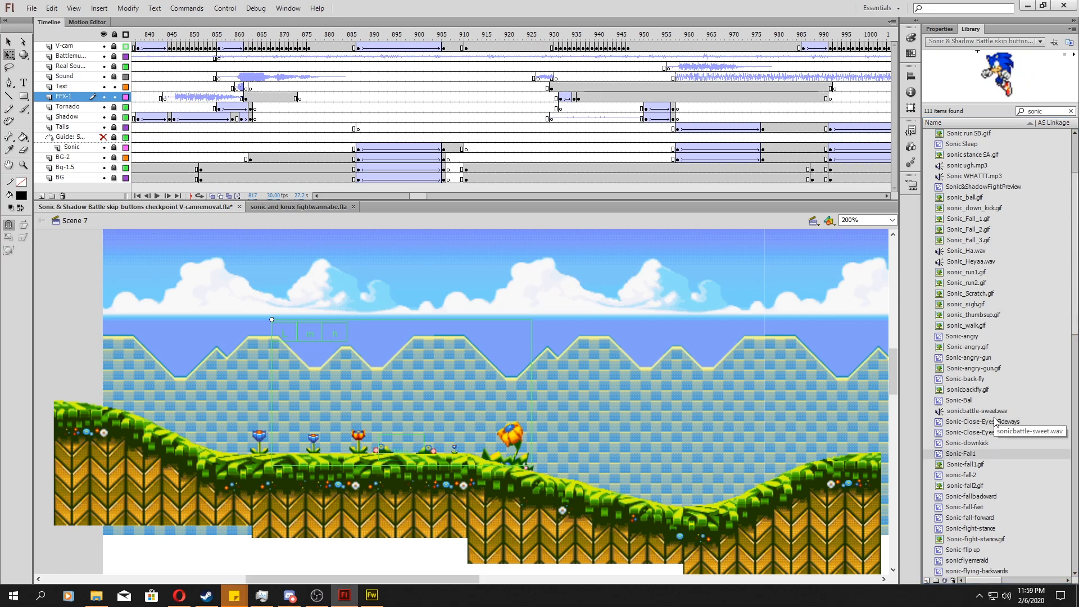
left_click(964, 443)
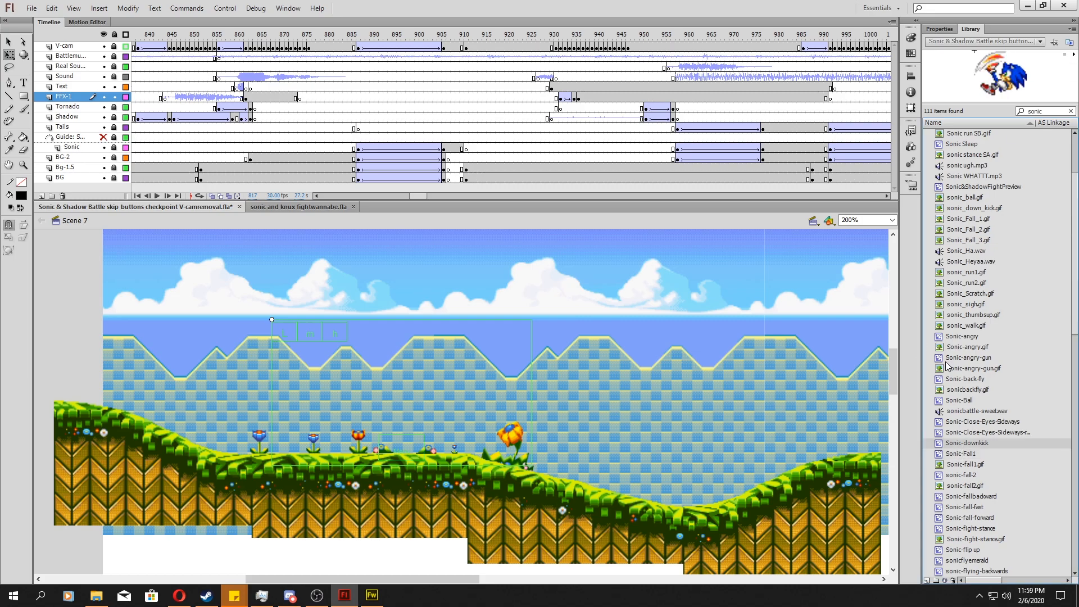
Scrub the Scene 7 timeline to frame 849 to review the action on the grassy hills
left_click_drag(350, 89, 219, 118)
left_click_drag(414, 198, 403, 197)
left_click_drag(569, 77, 666, 93)
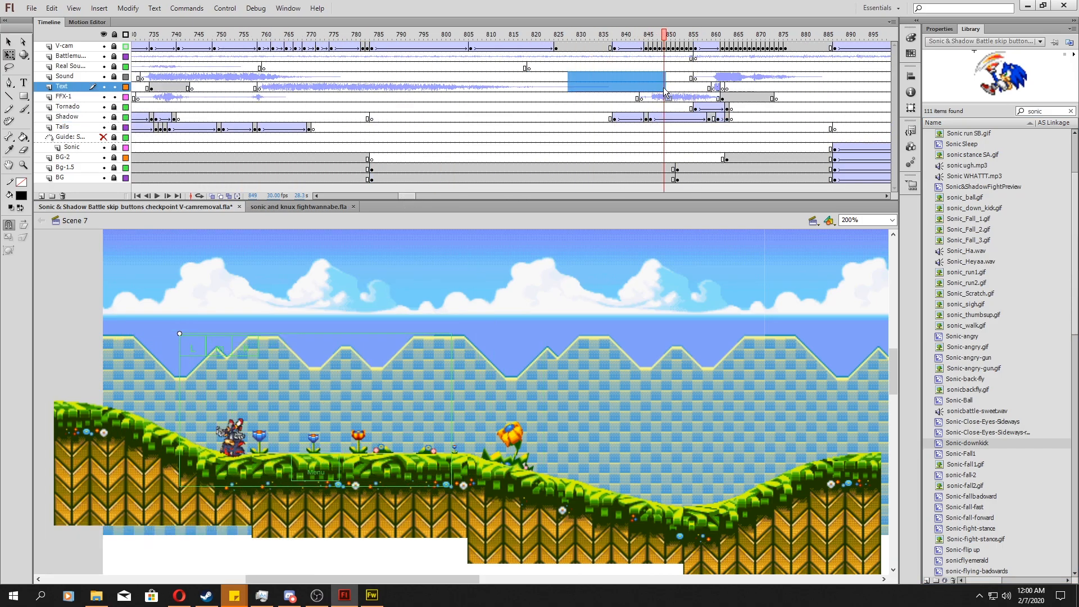
Scrub ahead to frame 1027 and bring the characters inside the camera frame into view
left_click_drag(355, 67, 318, 87)
left_click_drag(409, 194, 422, 195)
left_click_drag(409, 126, 495, 127)
left_click_drag(554, 108, 888, 127)
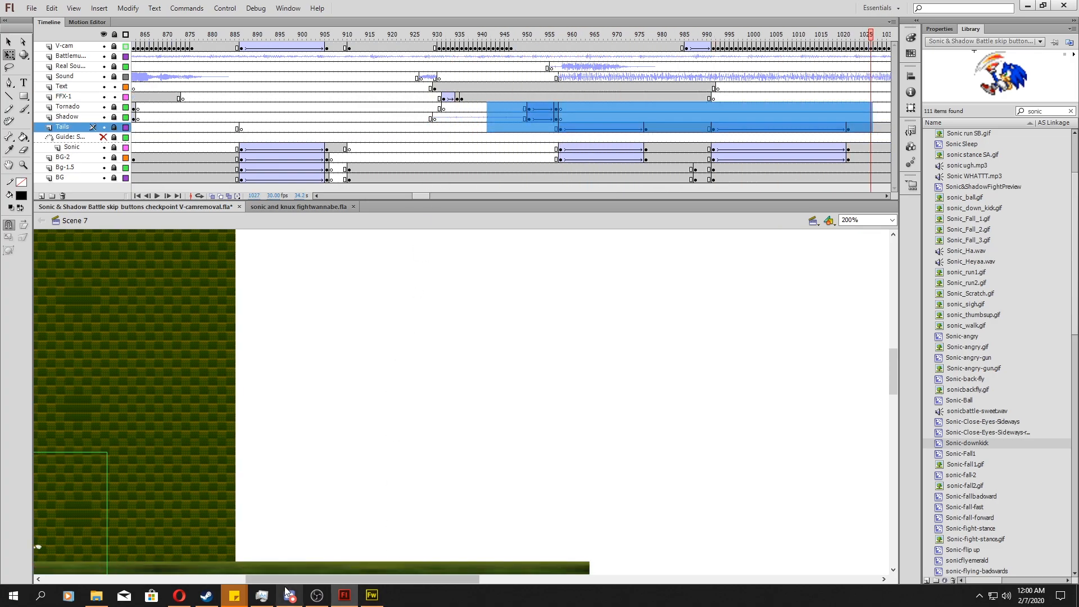
left_click_drag(274, 579, 172, 586)
scroll(456, 267, "down", 2)
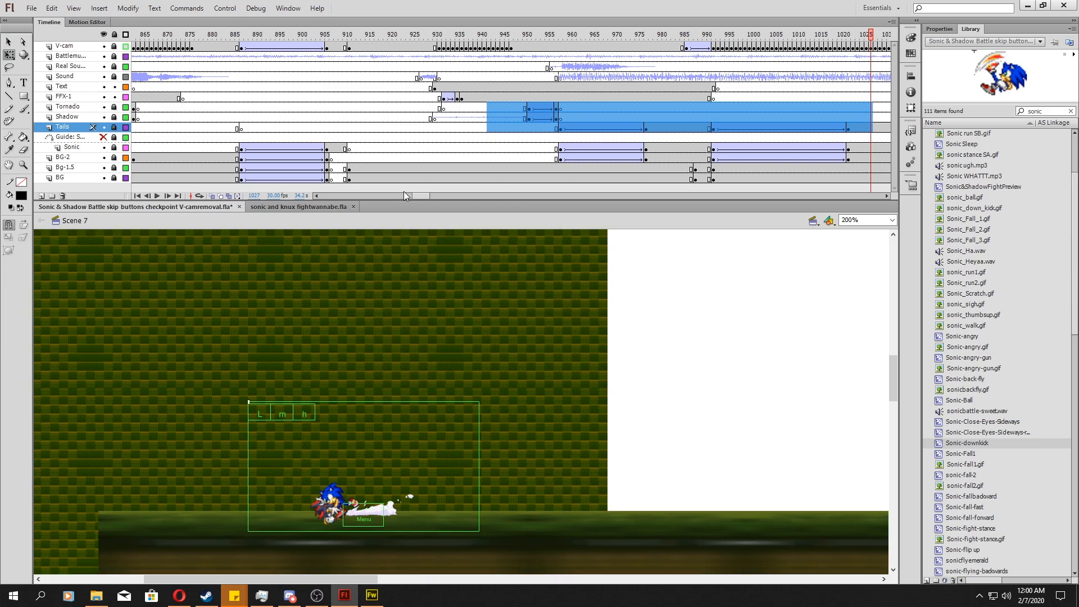
Scrub through the fight against the dark brick background past frame 1213
left_click_drag(420, 194, 436, 195)
left_click_drag(489, 97, 839, 235)
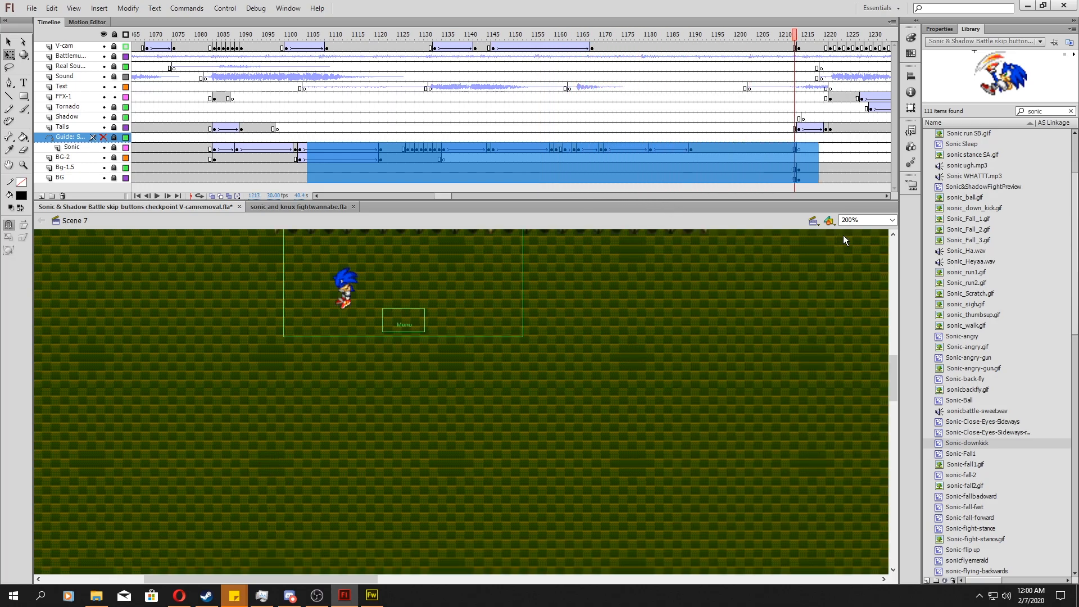
left_click_drag(583, 107, 678, 107)
Open the Dust movie clip from frame 1224 of the FFX-1 layer, scrub its frames, and return to Scene 7
left_click(733, 97)
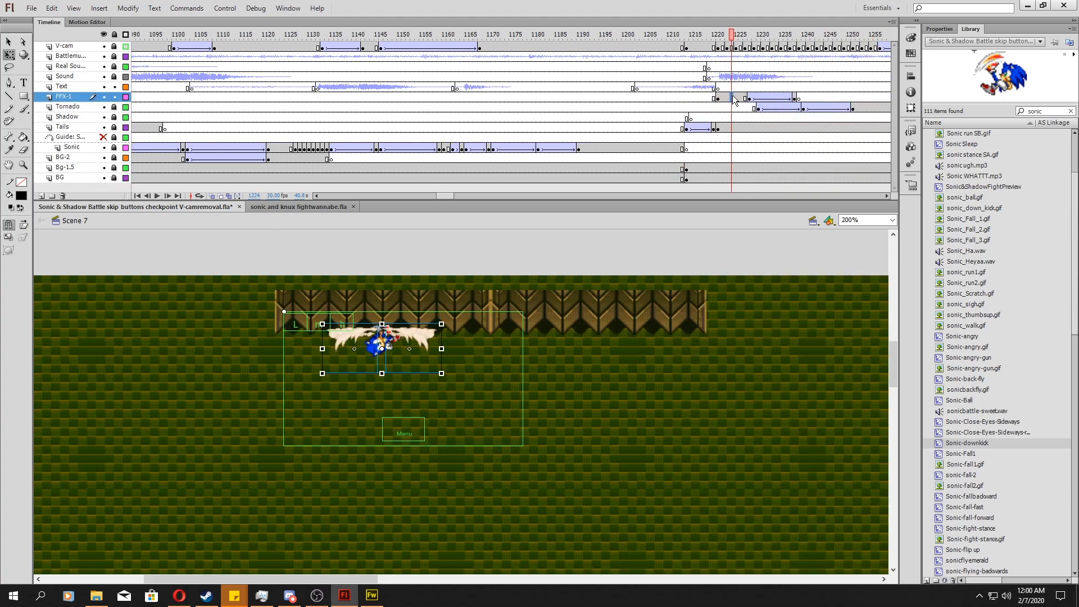
double_click(429, 335)
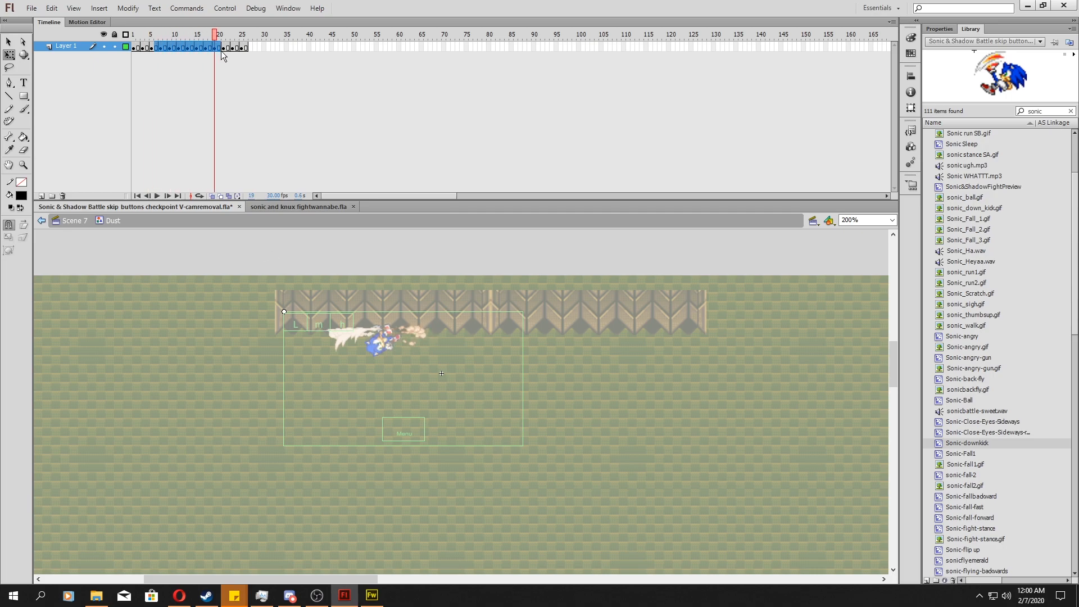
double_click(122, 259)
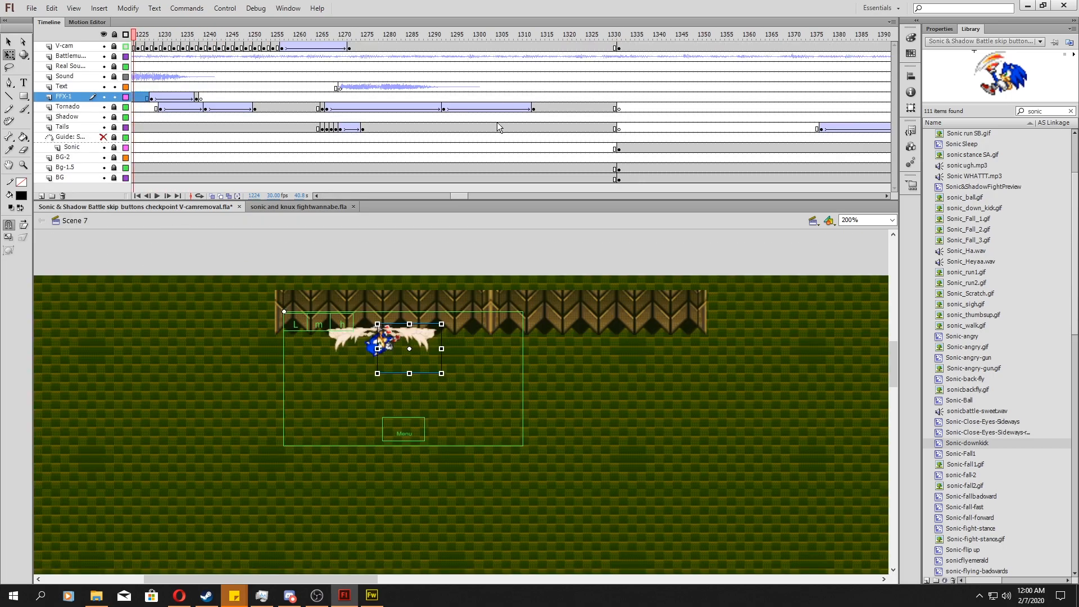
Go to frame 1221 of the FFX-1 layer and inspect the dust clips on both sides of Sonic
left_click_drag(469, 194, 463, 193)
left_click(192, 89)
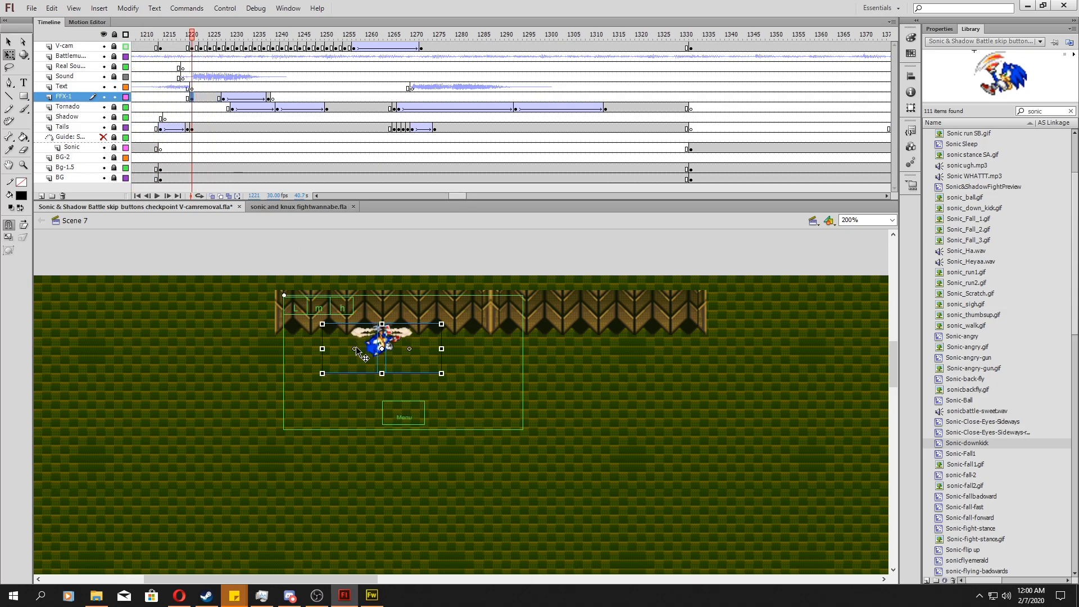
left_click(364, 326)
left_click_drag(415, 337, 351, 325)
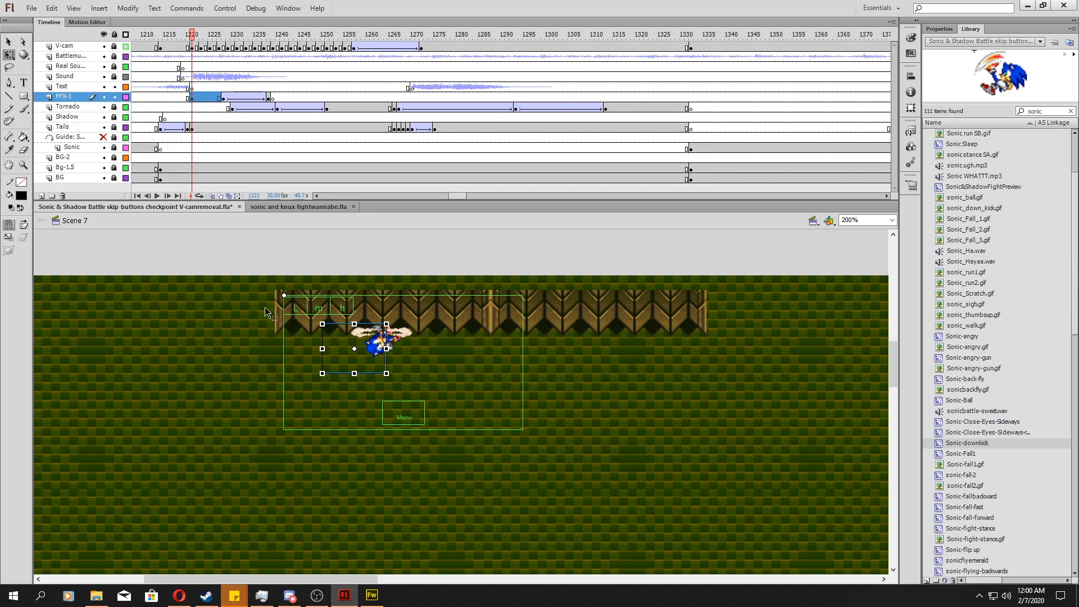
left_click(420, 253)
left_click(388, 356)
left_click(337, 340)
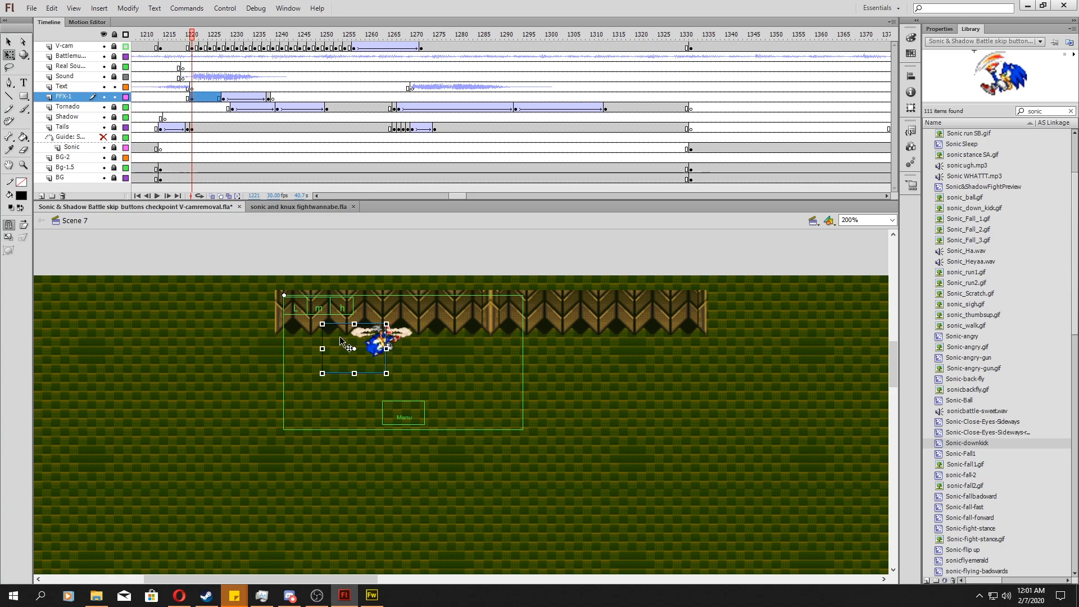
left_click_drag(359, 341, 400, 339)
Compare the dust effect across nearby frames of the FFX-1 layer, up to frame 1224
left_click(169, 100)
left_click(205, 98)
left_click(197, 98)
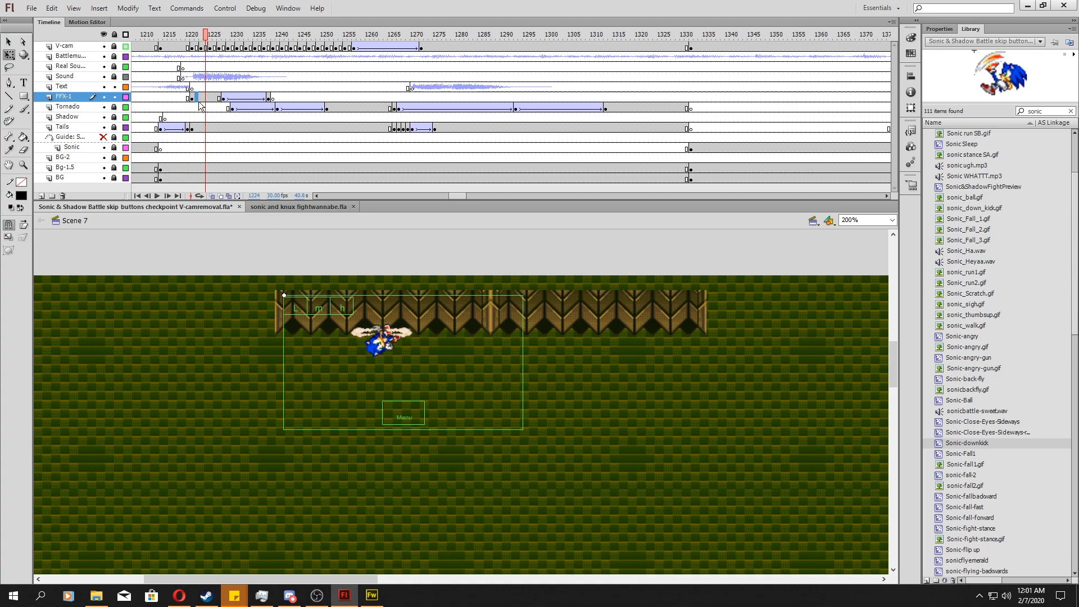
Inspect the instance properties of the dust clip beside Sonic on the FFX-1 layer and scrub through its neighbouring frames
left_click(931, 29)
left_click(437, 507)
left_click(406, 325)
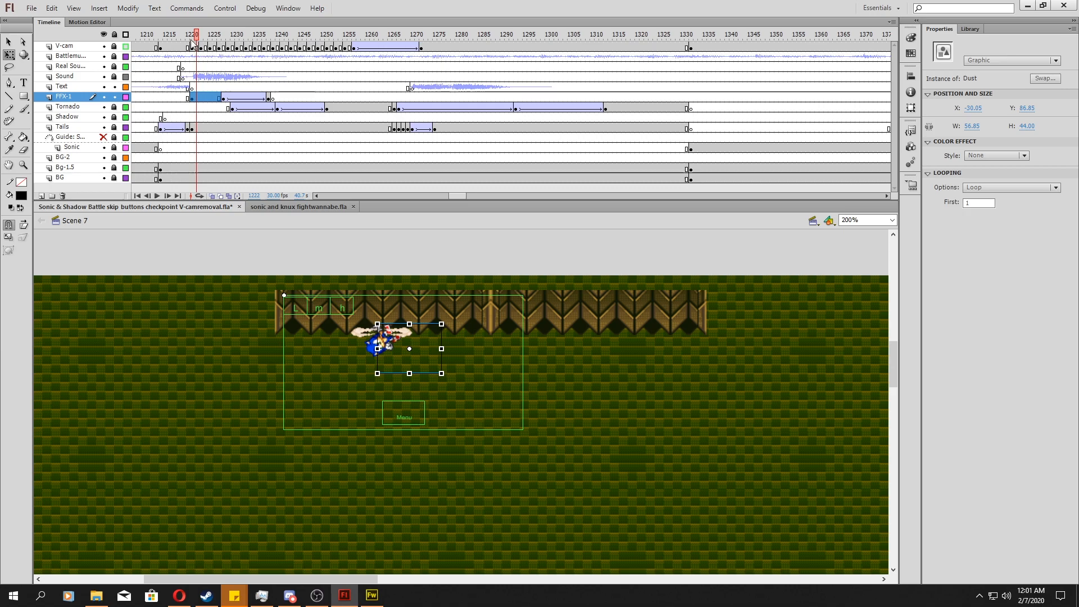
mouse_move(197, 37)
left_mouse_down()
mouse_move(244, 36)
mouse_move(185, 45)
mouse_move(234, 37)
mouse_move(212, 37)
left_mouse_up()
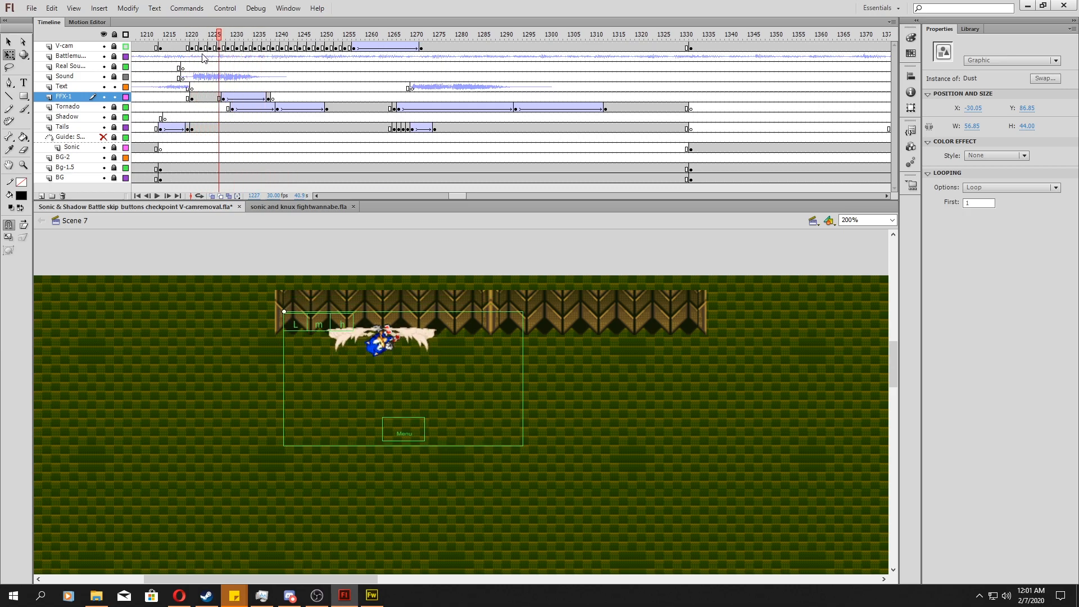
Search the library for "dust", place the Dust symbol on the stage at frame 1223 of the FFX-1 layer, and flip it vertically
left_click(201, 98)
left_click(971, 29)
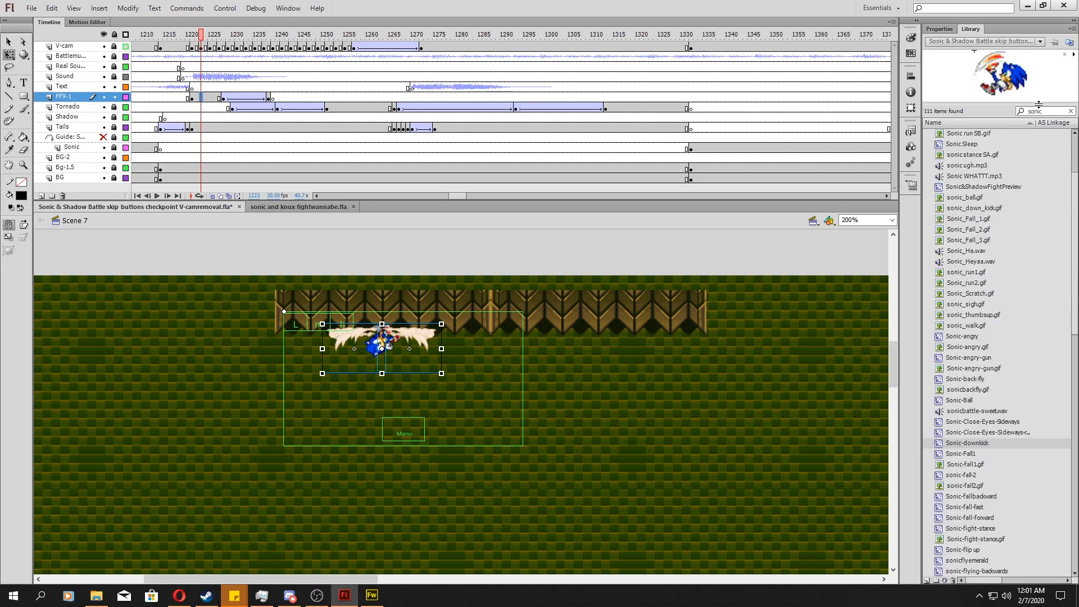
type("dust")
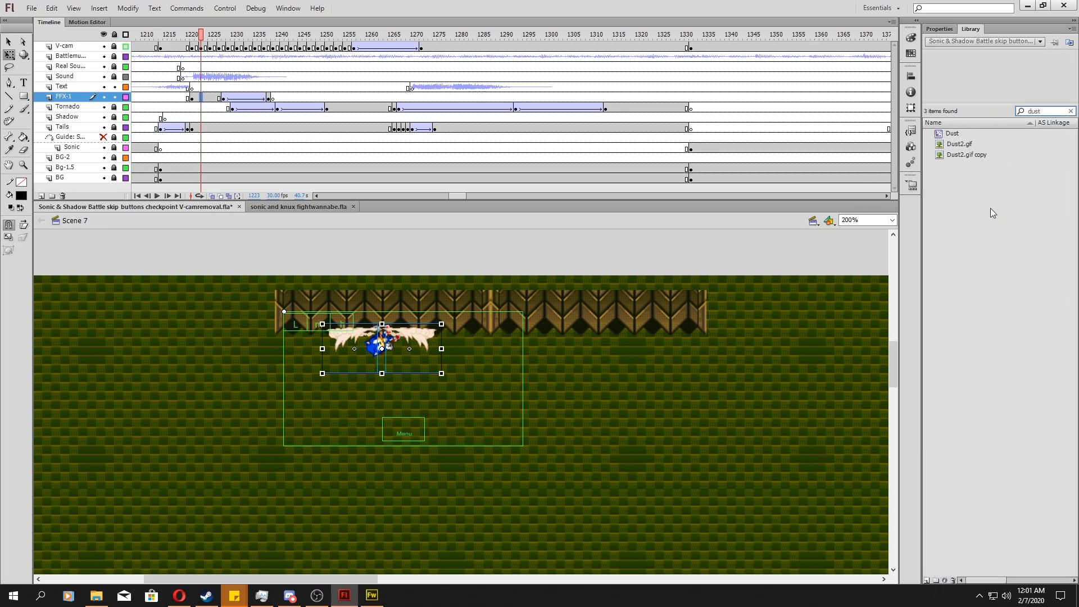
left_click(959, 135)
left_click(1074, 55)
left_click_drag(951, 134, 195, 405)
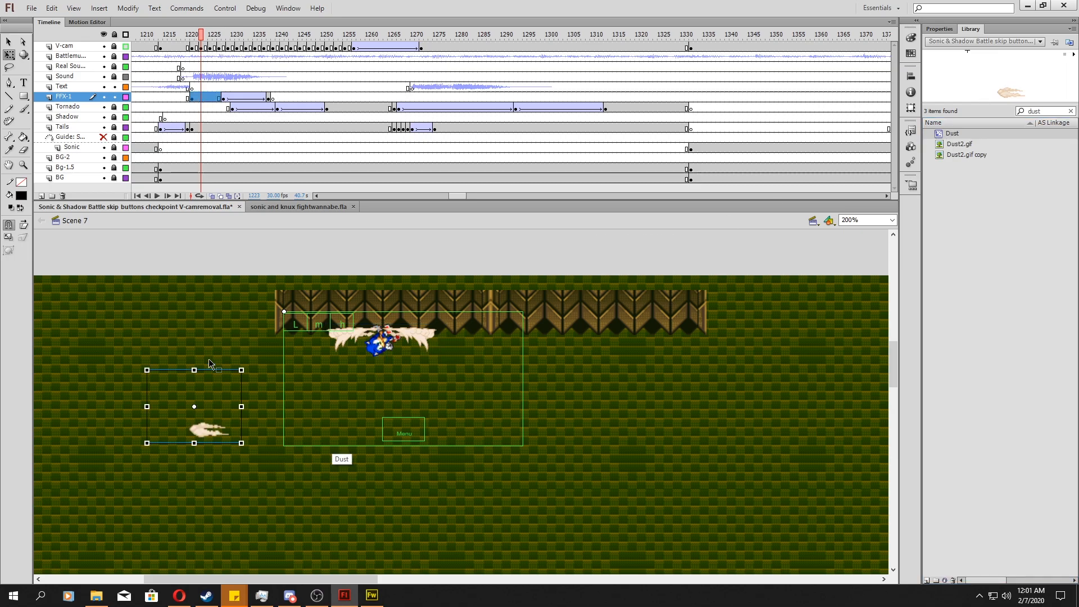
left_click(128, 8)
mouse_move(169, 148)
left_click(314, 255)
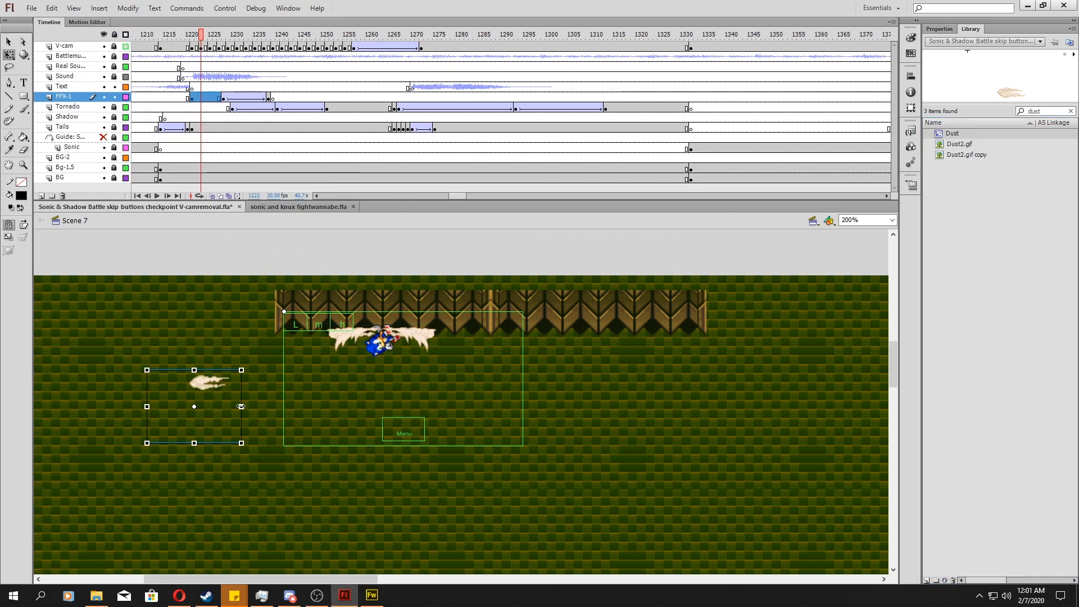
Delete the existing dust clip to the left of Sonic and move the new Dust instance into its place
left_click(365, 331)
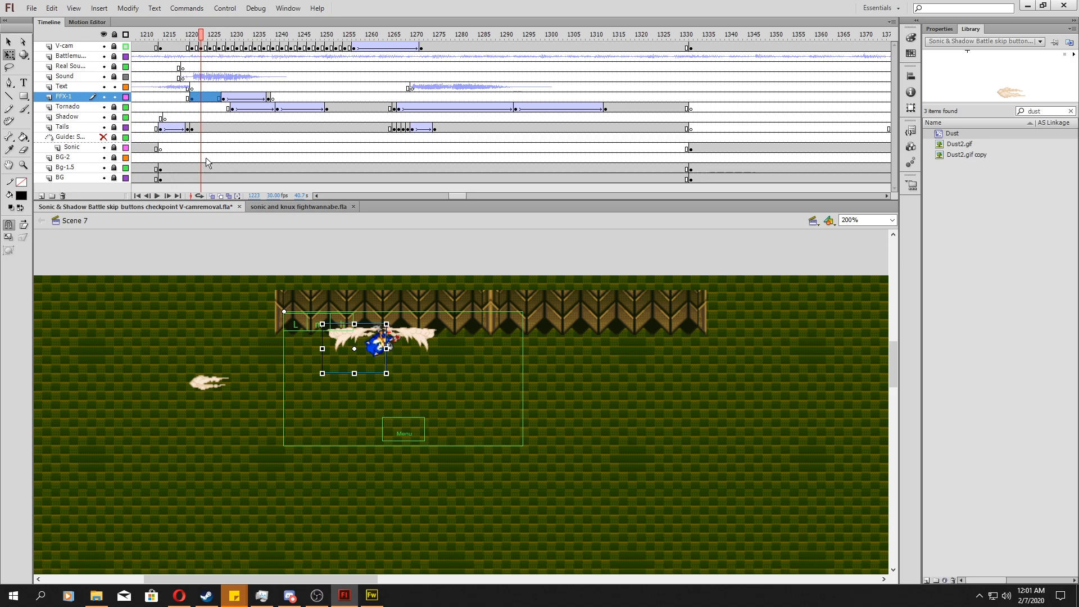
key("Delete")
left_click_drag(302, 355, 375, 345)
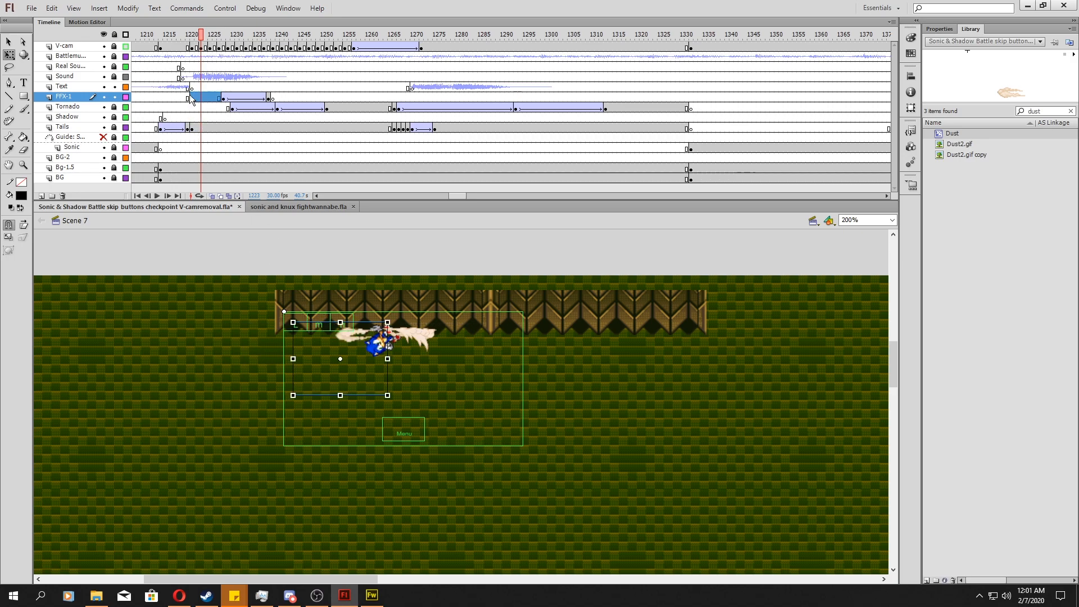
Change the new Dust instance's behavior to Graphic and scale it down to about 66 by 51
left_click(935, 31)
left_click(992, 61)
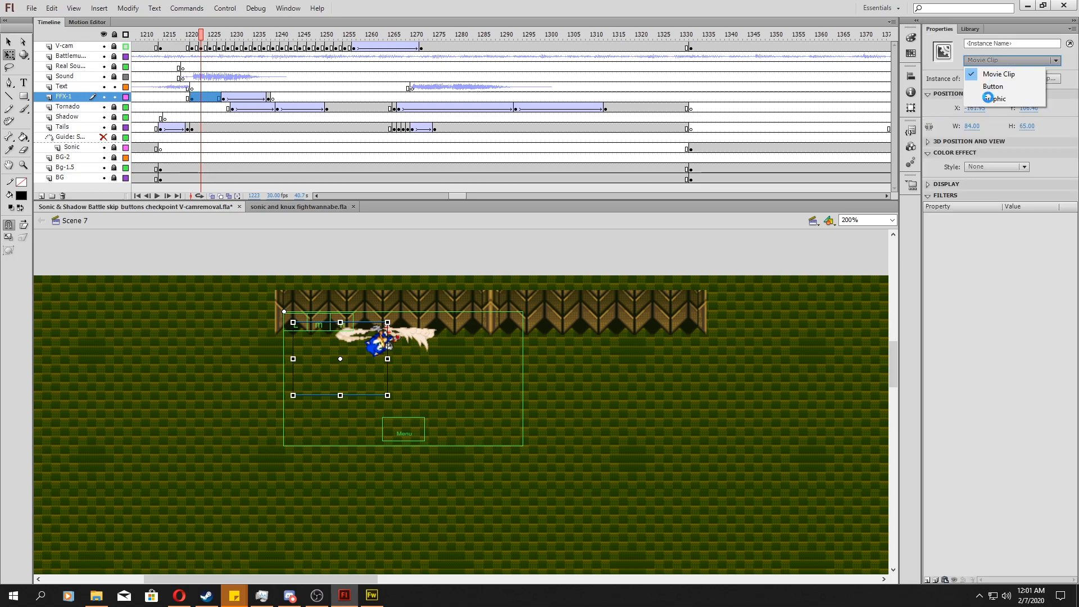
left_click(991, 99)
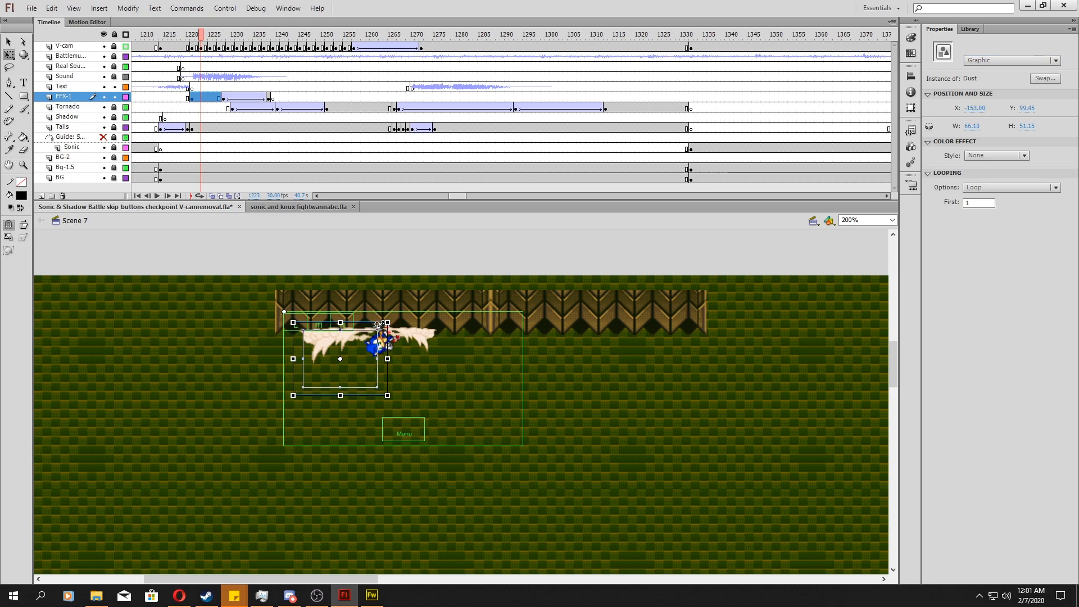
left_click_drag(375, 326, 374, 327)
Nudge the resized Dust instance in small and large increments to align it beside Sonic
key("Up")
key("Up")
key("Up")
key("shift+Up")
key("shift+Up")
key("shift+Right")
key("shift+Up")
key("shift+Right")
key("shift+Down")
key("shift+Left")
key("Down")
key("Down")
key("Down")
key("Down")
key("Down")
key("Down")
key("Down")
key("Left")
key("Left")
key("Left")
key("Left")
key("Left")
key("Left")
Scrub the dust effect on both sides of Sonic across frames 1222 to 1226
mouse_move(188, 88)
left_mouse_down()
mouse_move(227, 101)
mouse_move(222, 93)
mouse_move(241, 93)
mouse_move(205, 88)
left_mouse_up()
left_click(218, 88)
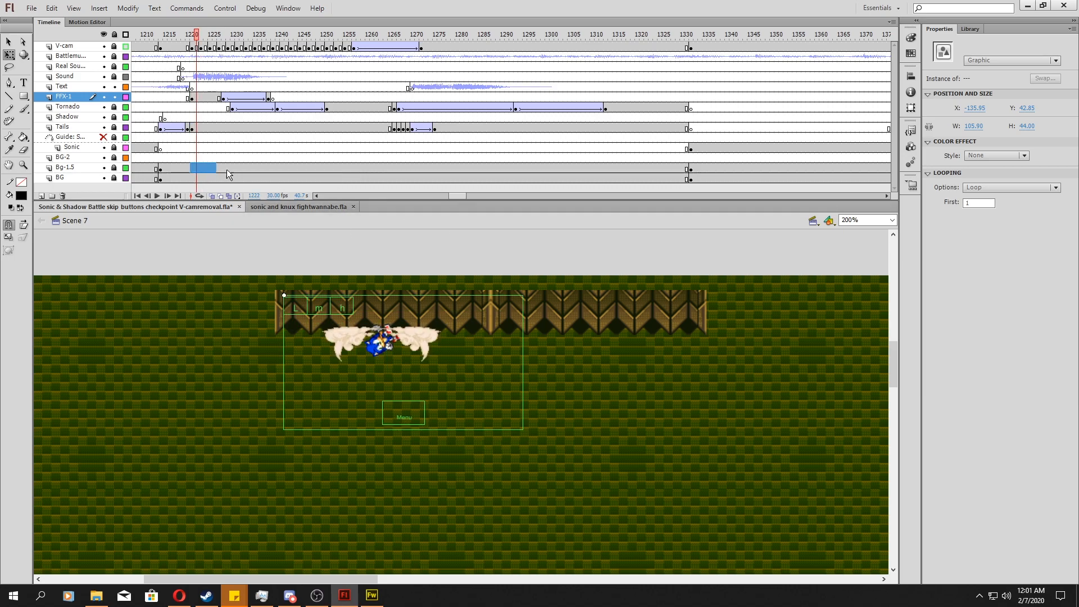
left_click(216, 108)
mouse_move(202, 97)
left_mouse_down()
mouse_move(308, 101)
mouse_move(218, 100)
left_mouse_up()
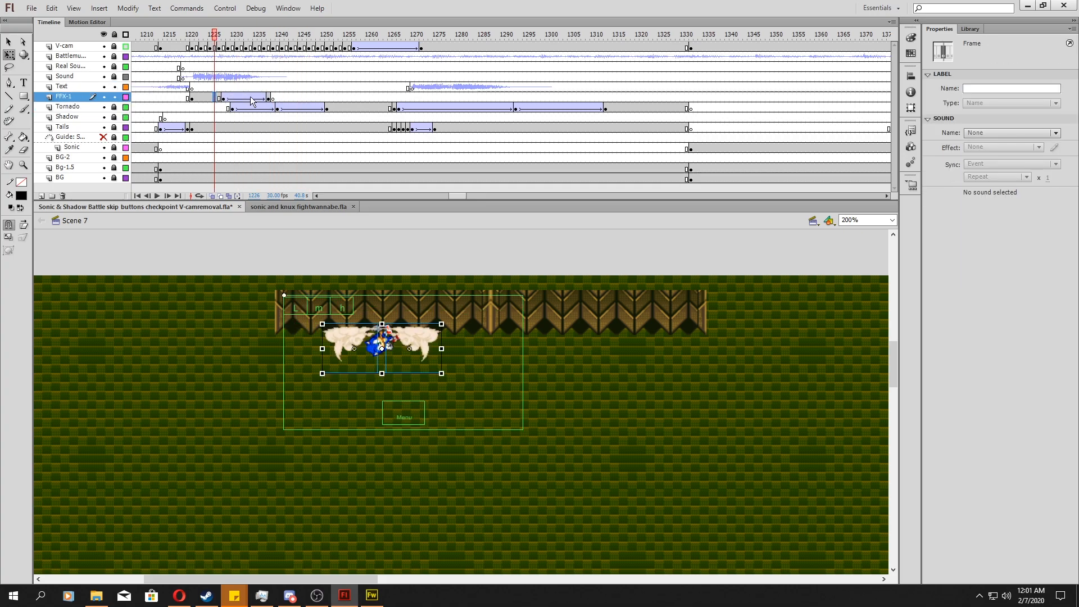
left_click_drag(338, 77, 230, 76)
left_click(206, 86)
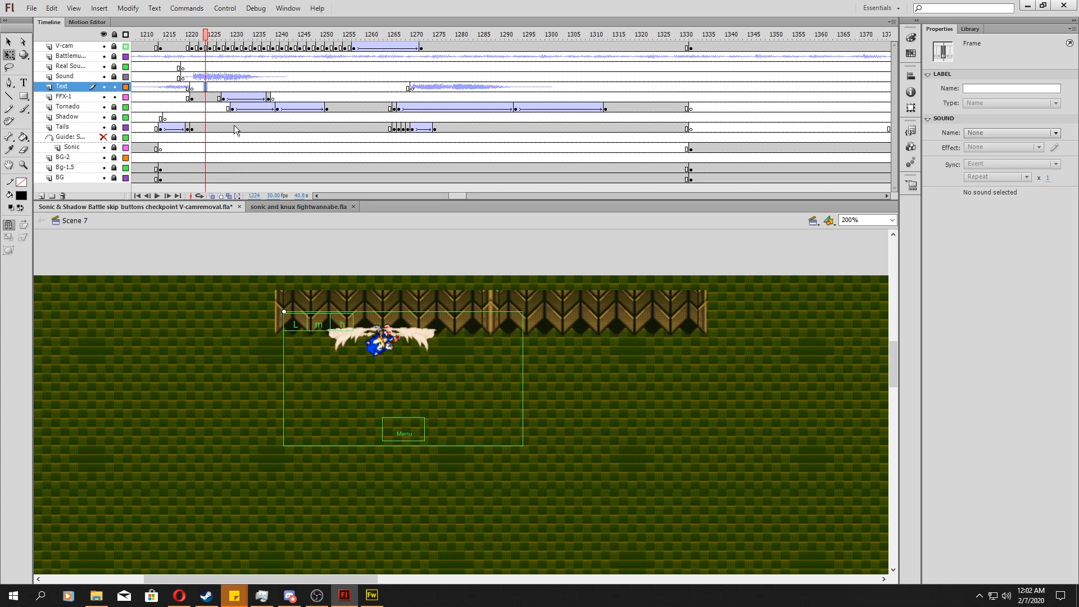
Scrub forward past the dust effect to Sonic's movement around frame 1269
left_click_drag(209, 97, 281, 113)
left_click_drag(195, 74, 285, 92)
left_click_drag(300, 93, 464, 135)
left_click_drag(434, 97, 395, 109)
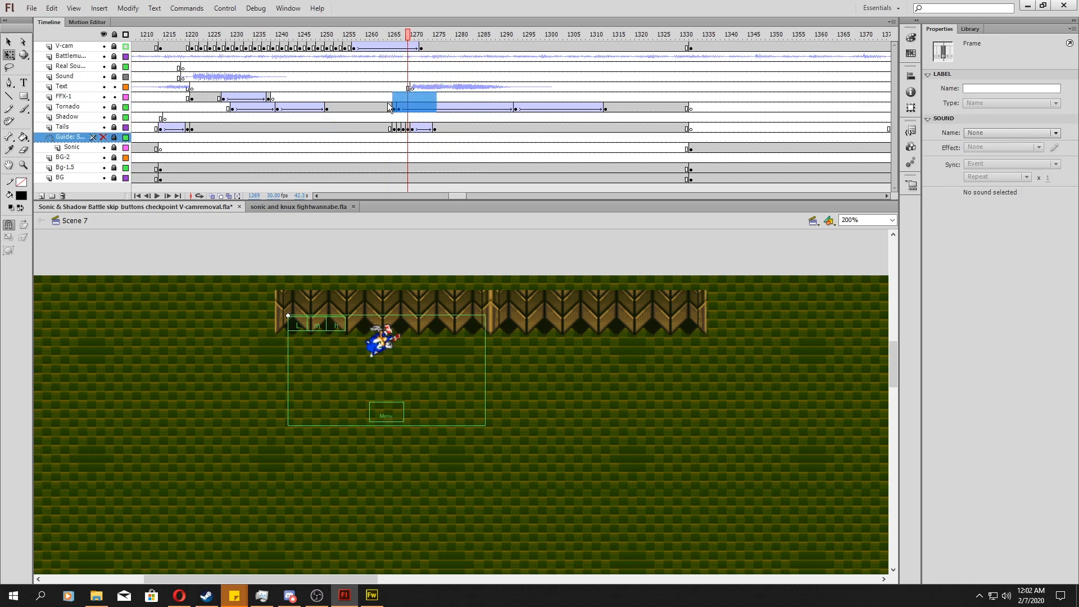
Go to frame 1268 of the Tornado layer and view the small white effect beside Sonic at 800% magnification
left_click(404, 108)
left_click(892, 220)
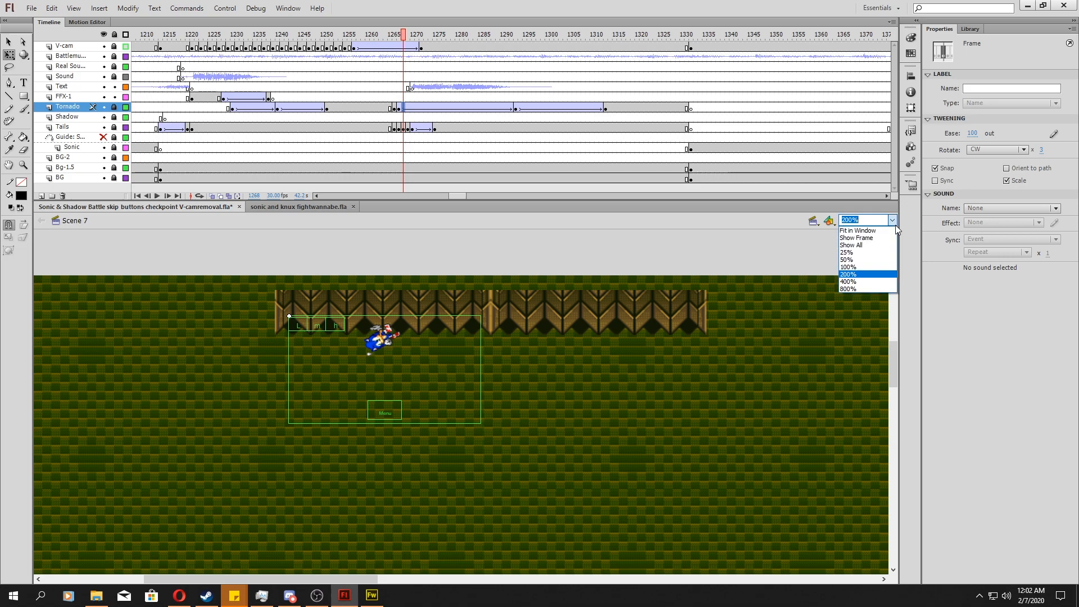
left_click(869, 287)
scroll(401, 323, "up", 2)
left_click(384, 409)
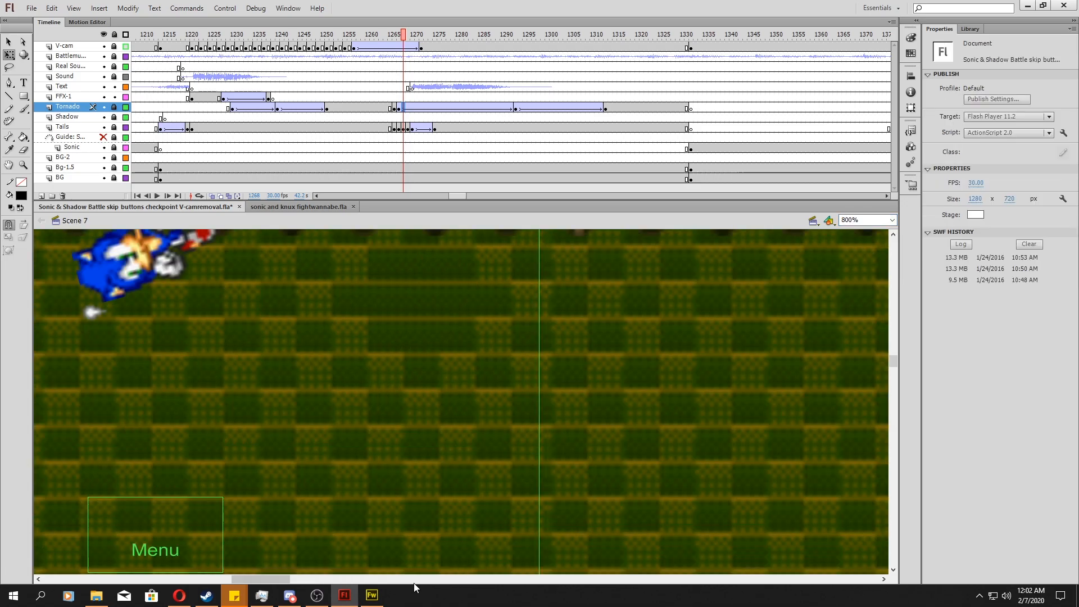
left_click(391, 579)
left_click_drag(325, 580, 247, 575)
Follow the small white effect on the Tornado layer to frame 1281 and return to its keyframe at frame 1267
left_click_drag(398, 97, 497, 105)
left_click(462, 108)
left_click(306, 338)
scroll(303, 342, "up", 2)
scroll(309, 342, "down", 2)
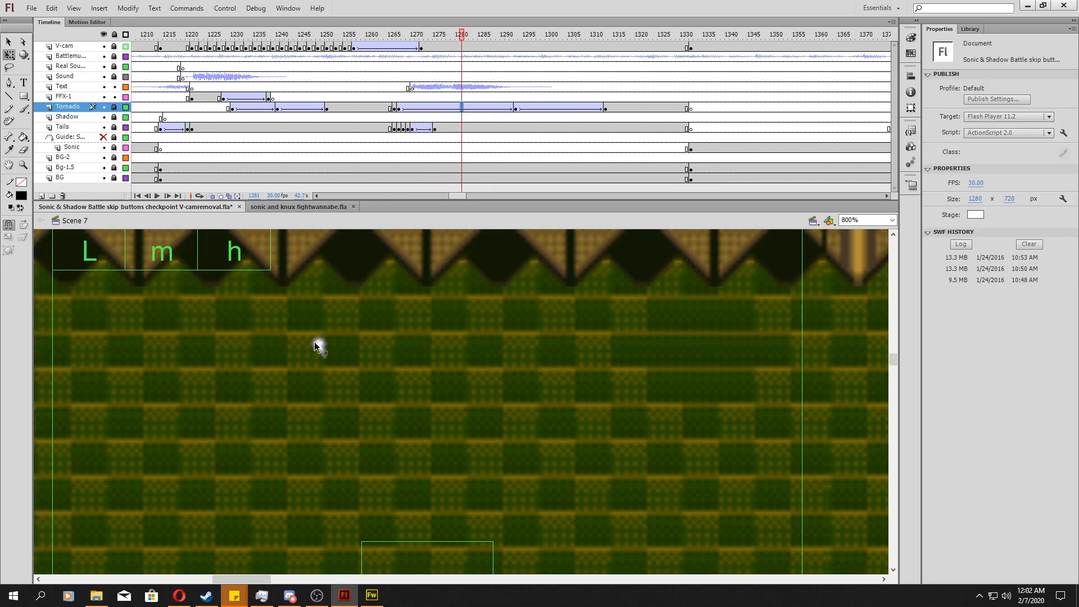
left_click(399, 108)
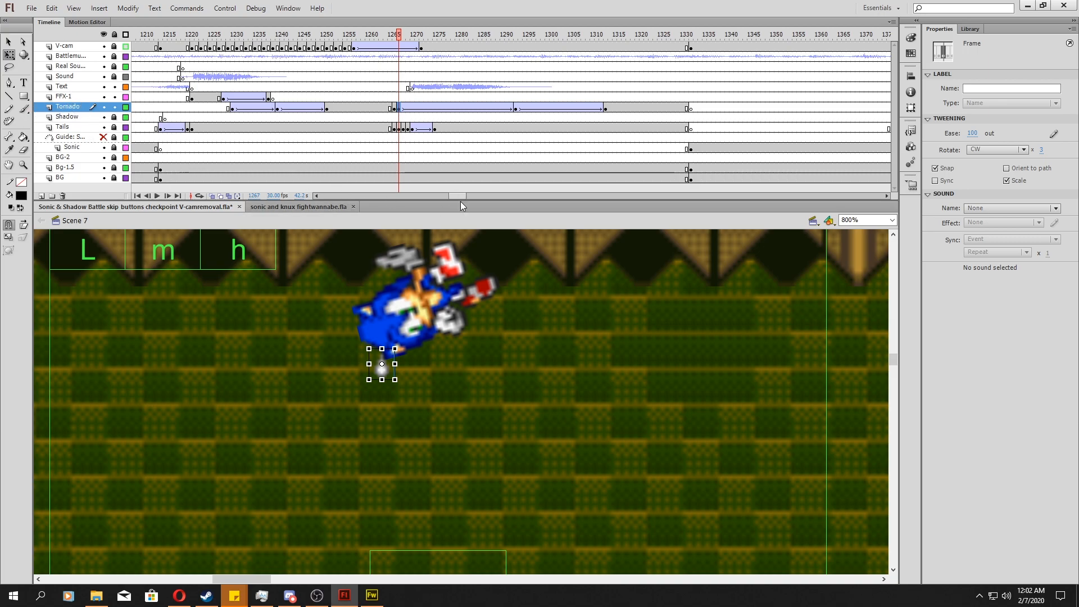
Compare the tween settings of the Tornado layer's keyframes at frames 1267 and 1293, and check the motion at frame 1272
mouse_move(452, 197)
left_mouse_down()
mouse_move(586, 197)
mouse_move(439, 198)
mouse_move(454, 198)
left_mouse_up()
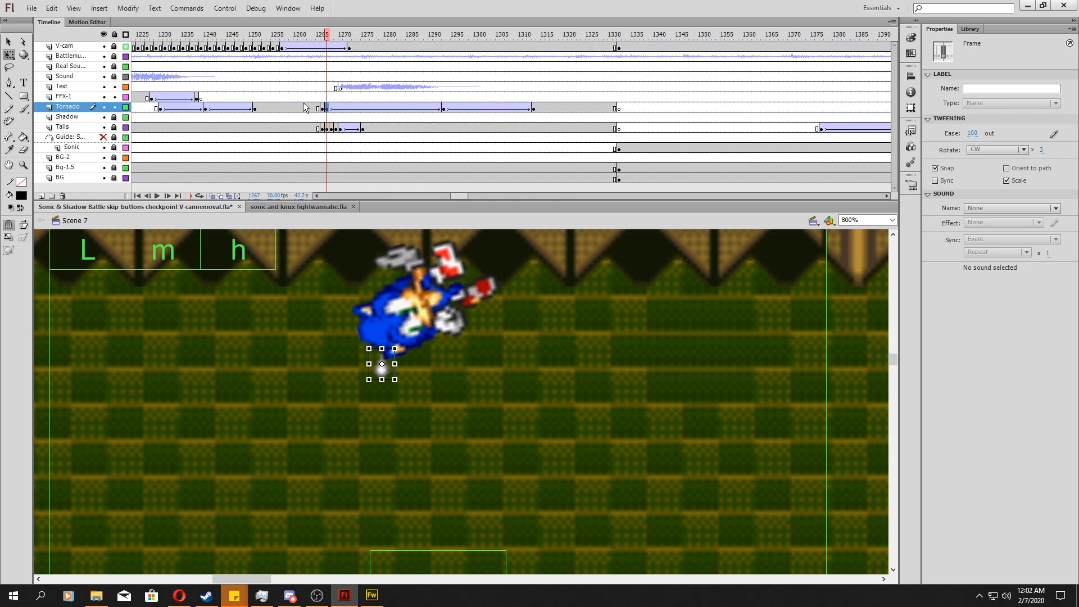
left_click_drag(380, 108, 437, 110)
left_click(448, 107)
left_click(444, 107)
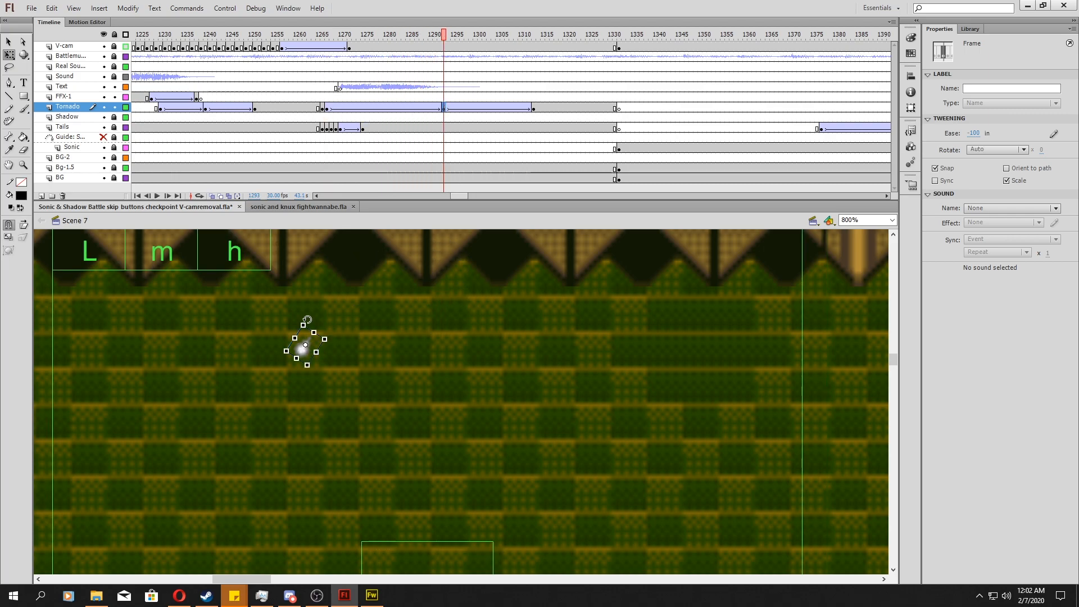
left_click(328, 109)
left_click(444, 106)
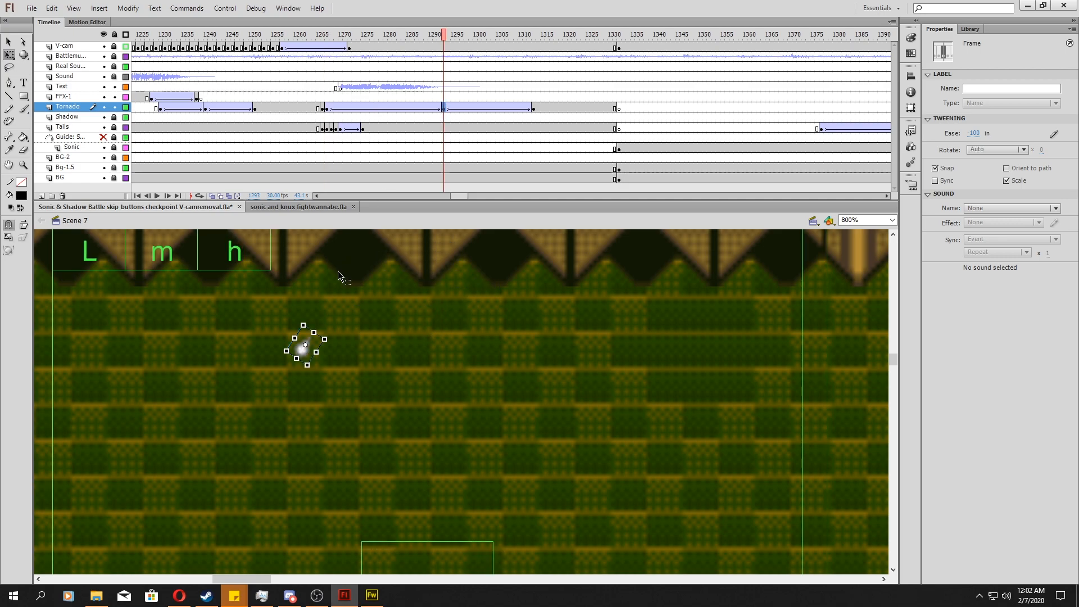
left_click(349, 107)
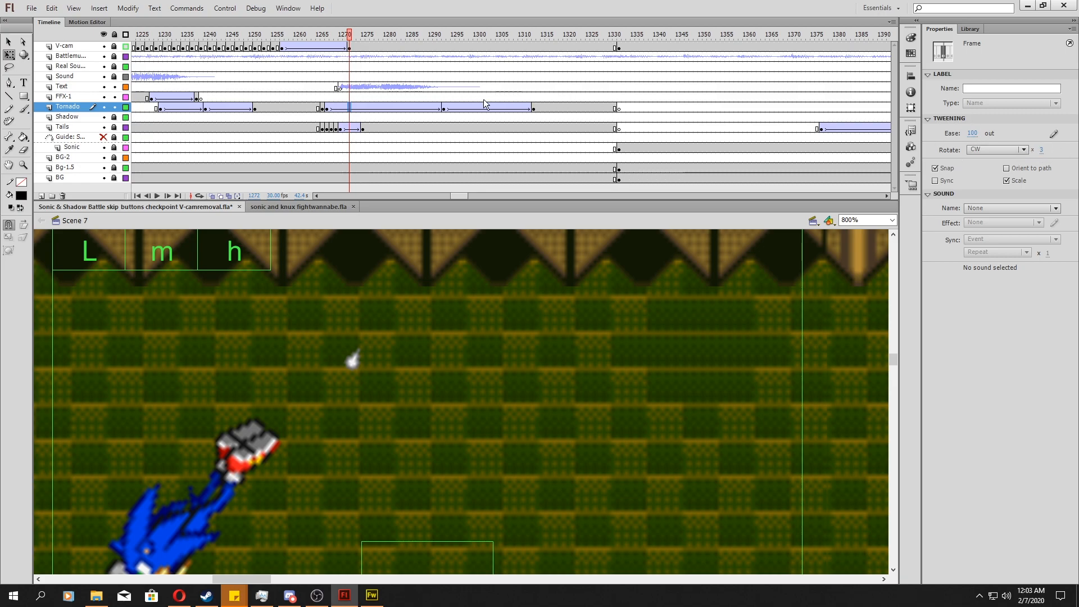
Scrub through the Tornado layer's tweens up to the final keyframe before the static span
left_click_drag(323, 88, 442, 115)
left_click(544, 99)
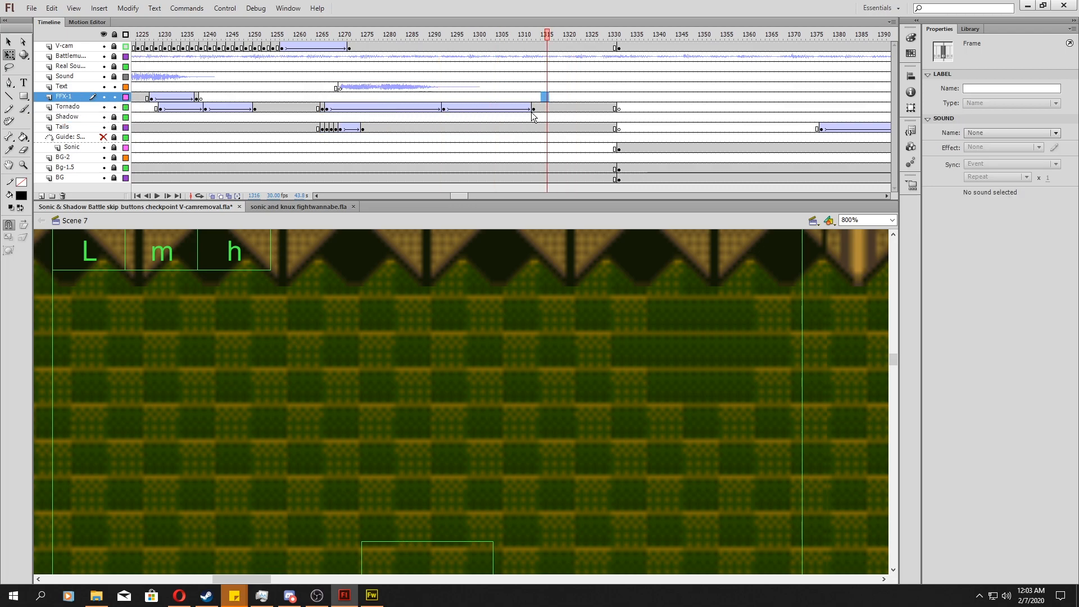
left_click(533, 110)
At frame 1317 of the Tornado layer, select the small white effect below the camera frame and rotate it
left_click(551, 106)
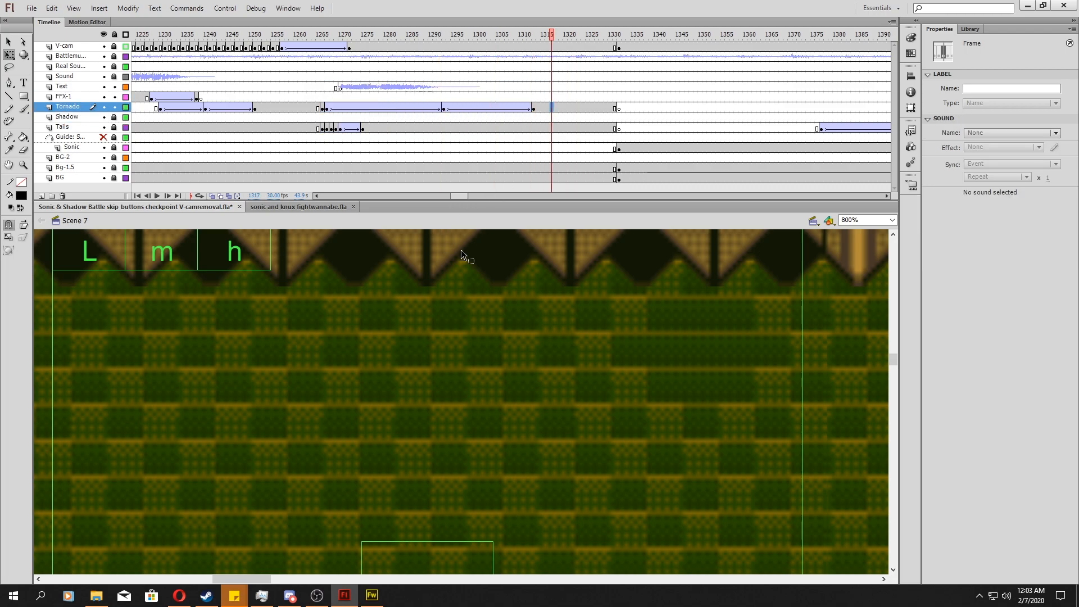
scroll(455, 270, "down", 5)
left_click_drag(260, 385, 129, 376)
scroll(253, 405, "down", 4)
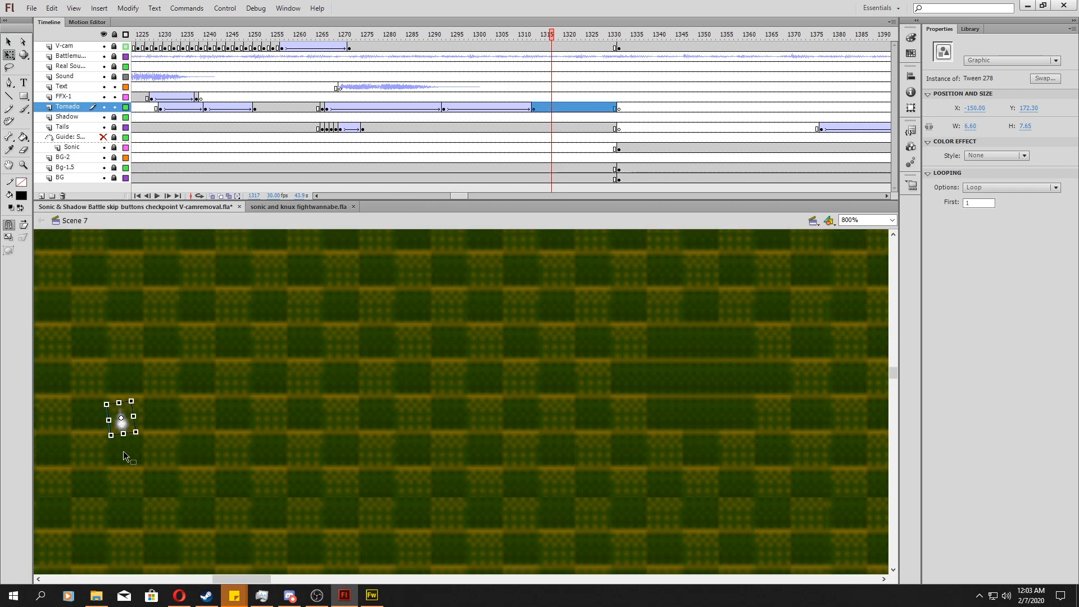
left_click_drag(144, 436, 112, 459)
scroll(293, 444, "up", 4)
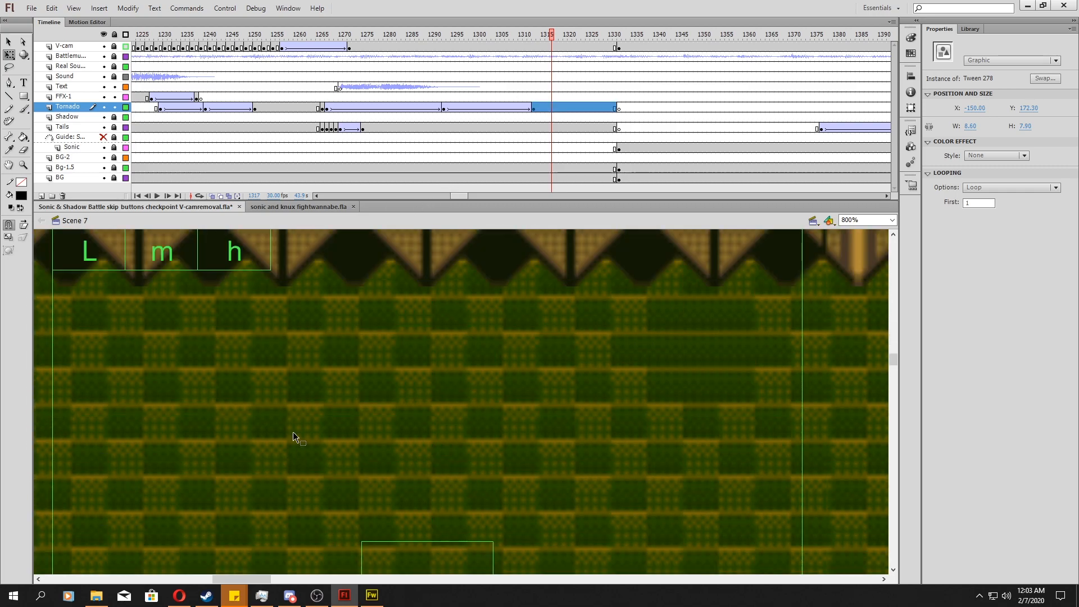
At frame 1323 of the Tornado layer, move the small white effect horizontally to X -145
left_click_drag(447, 93, 489, 139)
left_click(489, 139)
left_click(578, 108)
scroll(356, 376, "down", 5)
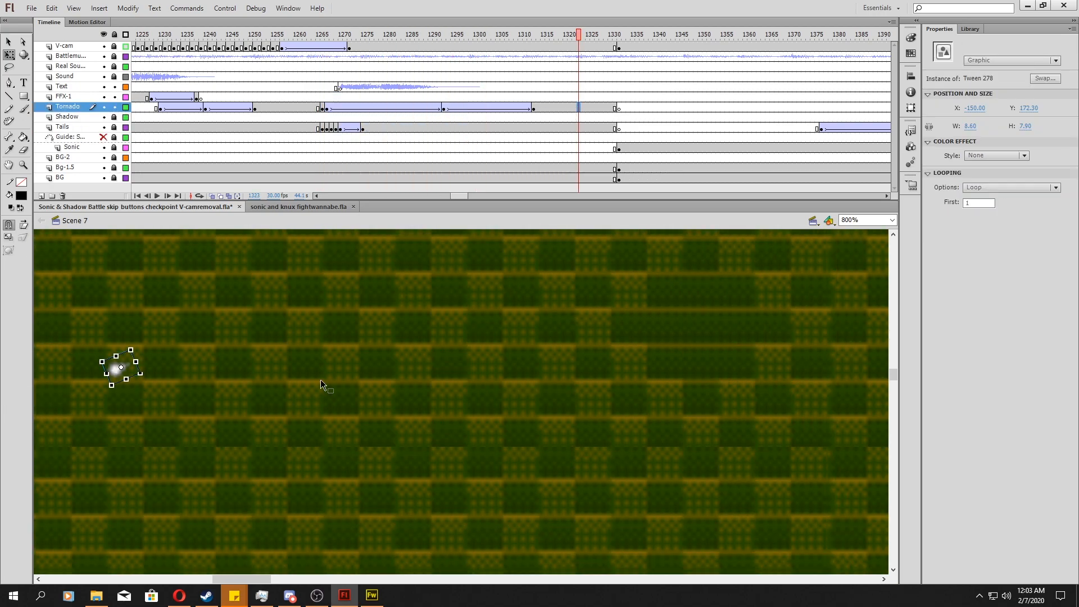
left_click_drag(138, 372, 161, 373)
scroll(149, 371, "up", 5)
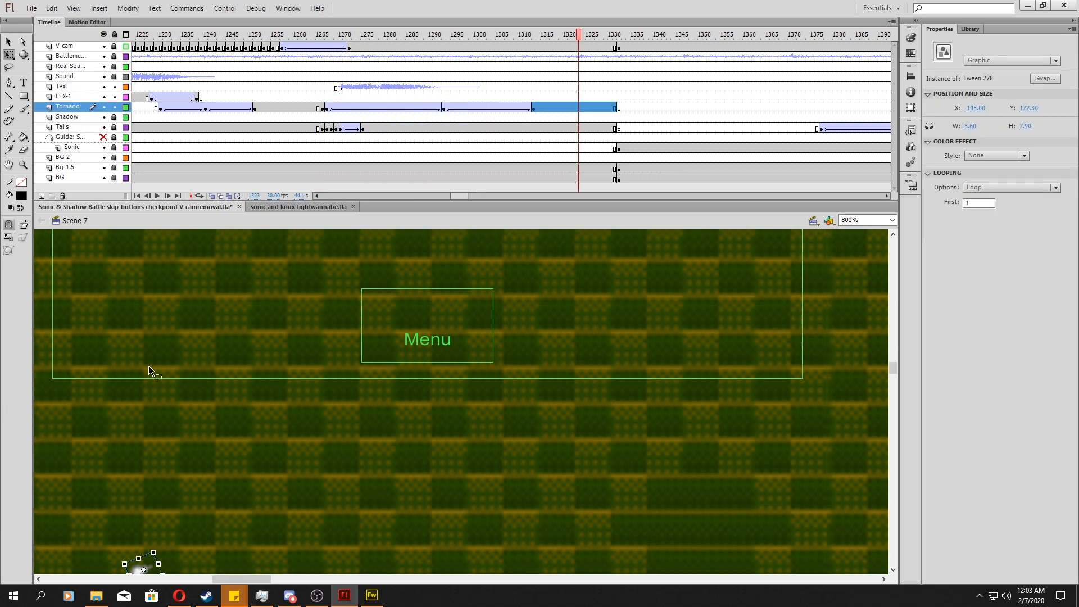
Scrub back to frame 1239 and forward to frame 1403, reducing the stage magnification to 400% and finally 200%
left_click_drag(479, 126, 520, 126)
left_click(893, 220)
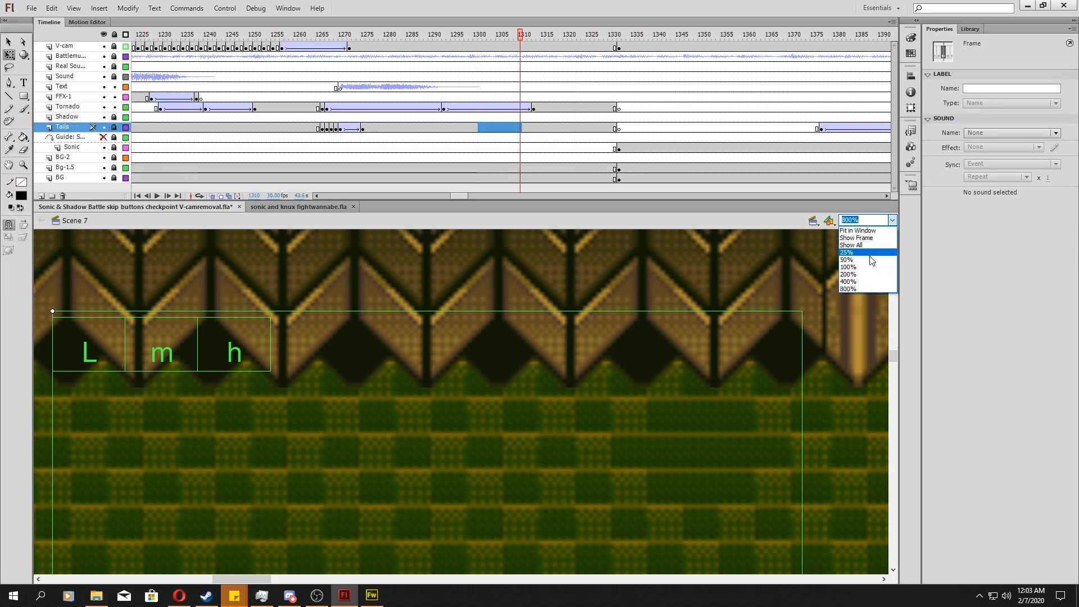
left_click(866, 282)
left_click_drag(309, 128, 201, 139)
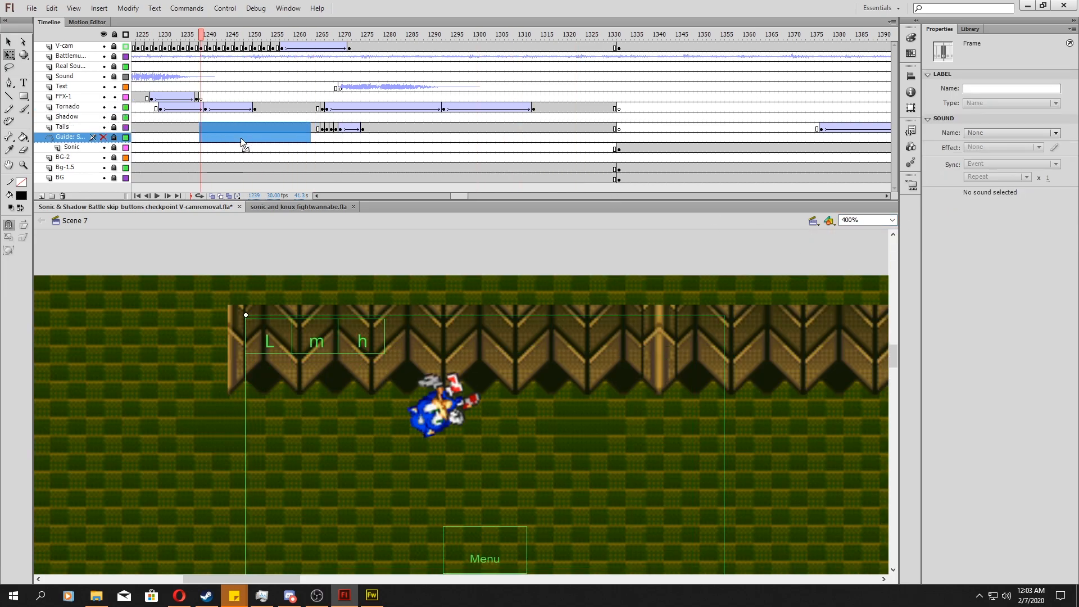
left_click_drag(686, 100, 871, 76)
left_click(892, 220)
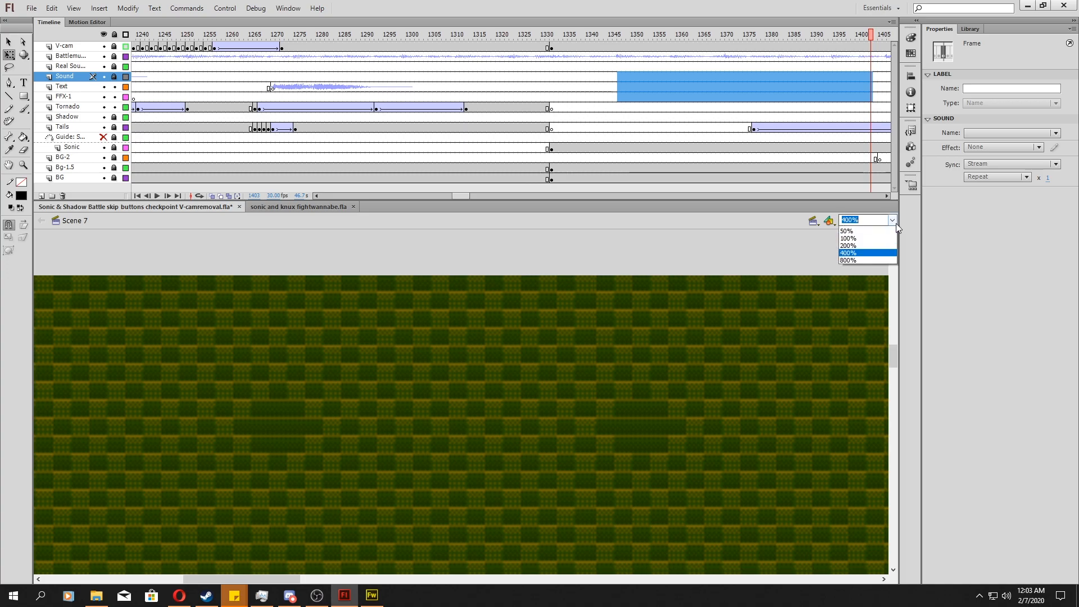
left_click(868, 275)
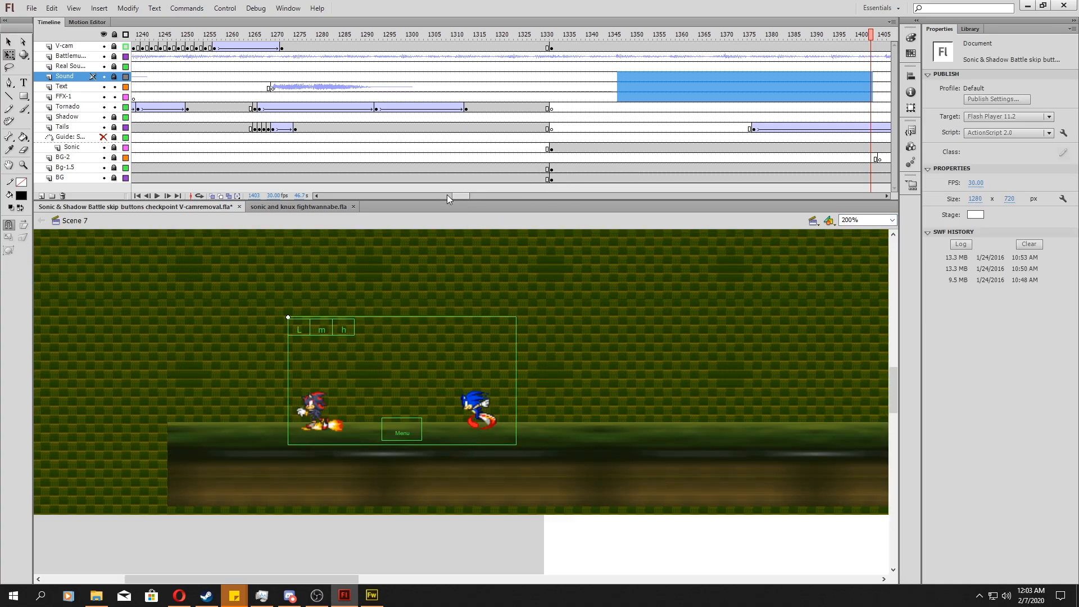
Return to the start of Scene 7's timeline, open Scene 2, and switch to Scene 1
left_click_drag(460, 198, 260, 215)
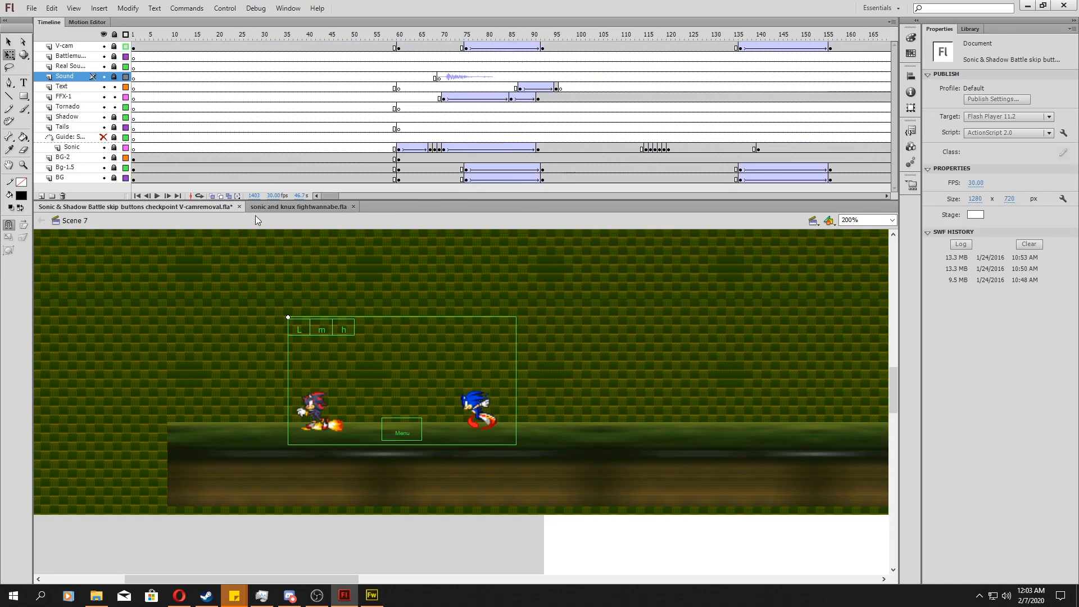
left_click(814, 220)
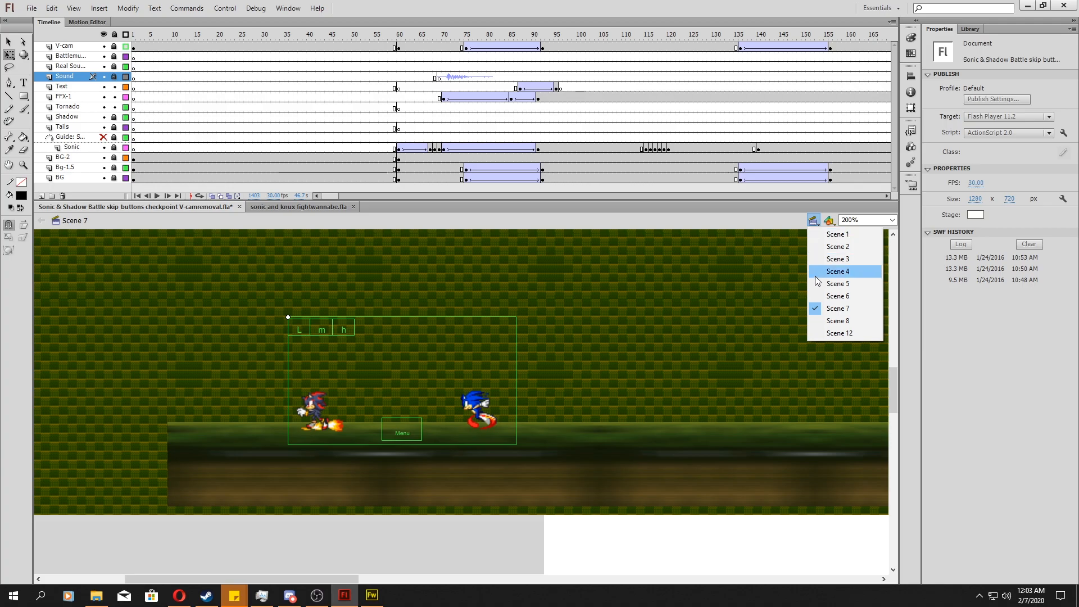
left_click(836, 248)
left_click(814, 220)
left_click(837, 234)
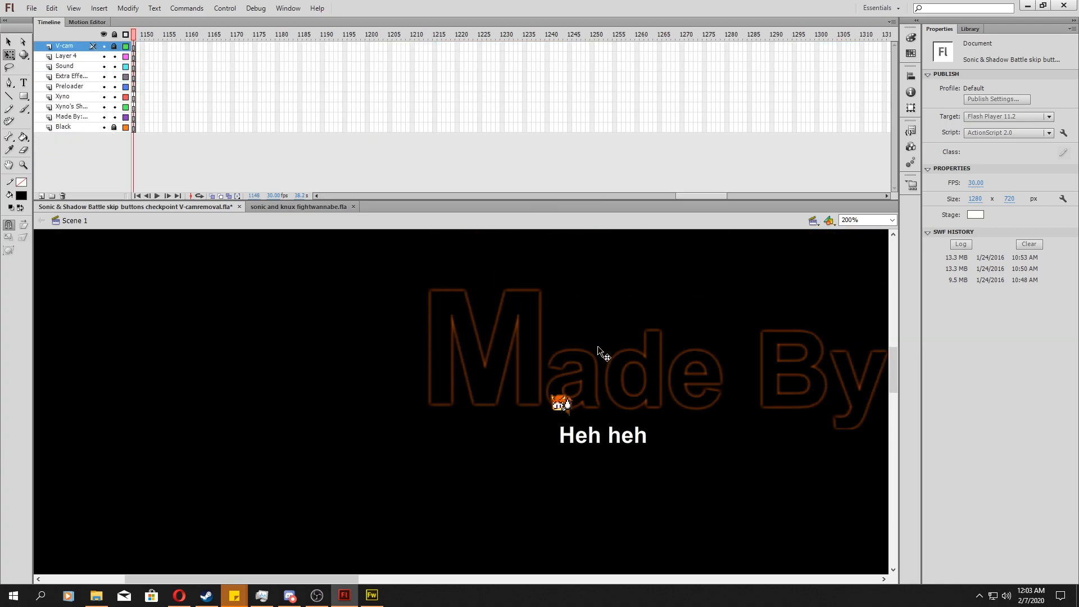
Open Scene 2 and scrub through its timeline to the title screen, ending at frame 650
left_click(814, 221)
left_click(821, 247)
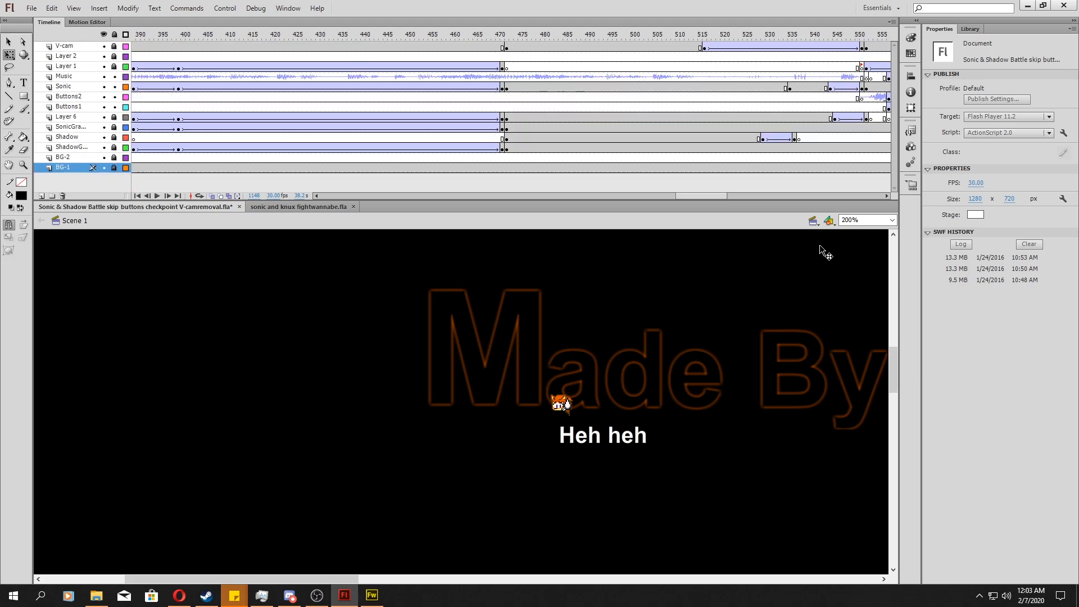
left_click_drag(364, 106, 209, 128)
left_click_drag(502, 196, 362, 217)
left_click_drag(271, 136, 507, 136)
left_click_drag(393, 196, 592, 195)
left_click_drag(579, 100, 732, 116)
left_click_drag(582, 194, 619, 194)
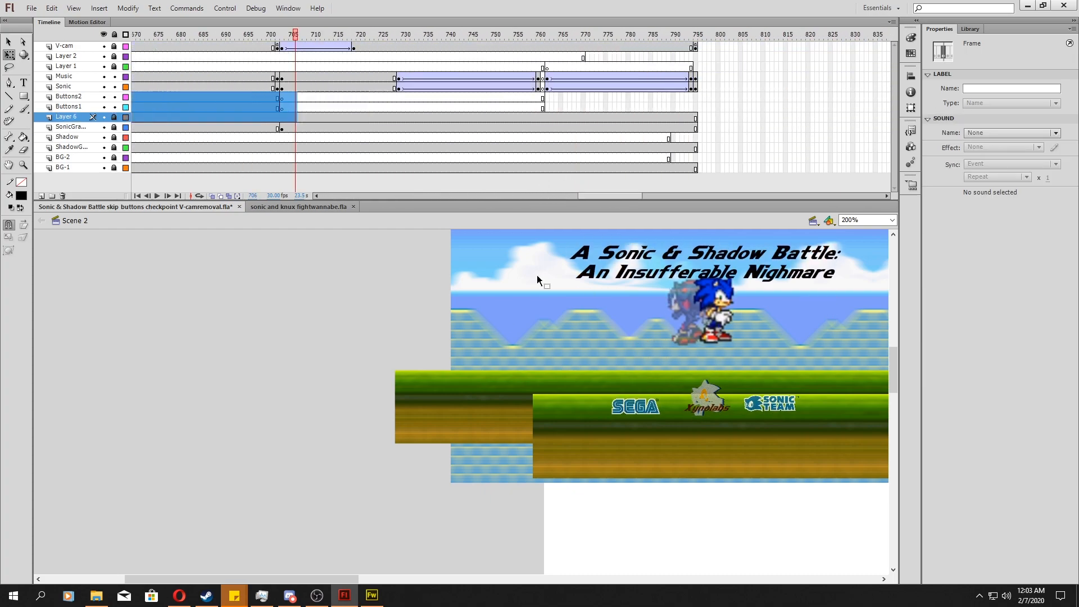
left_click_drag(309, 575, 386, 578)
left_click_drag(371, 79, 358, 107)
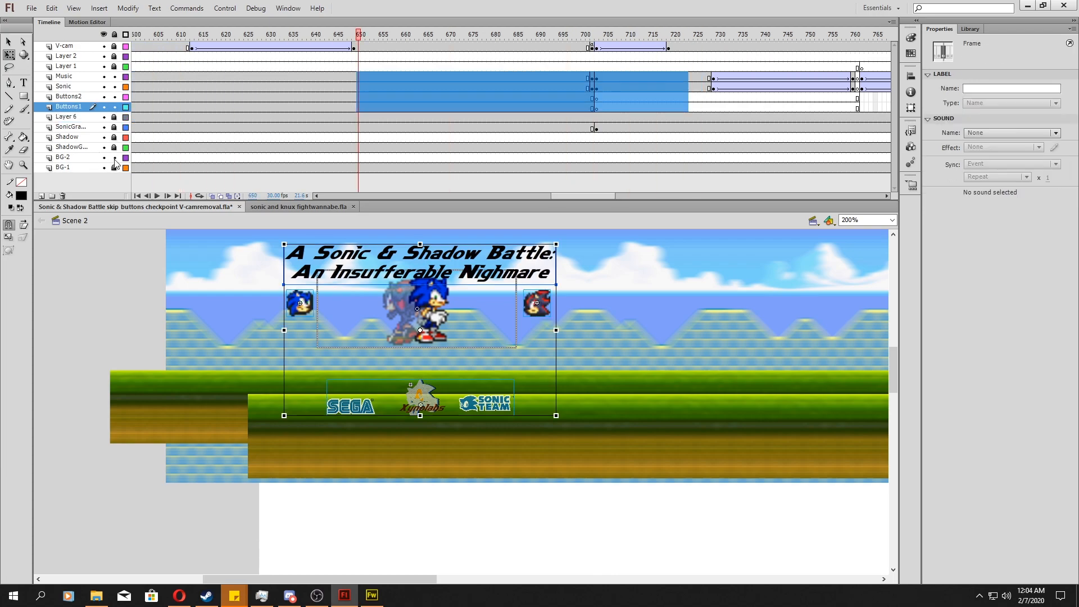
Open the BG-Moving-1 background symbol to view its tween, and return to Scene 2
left_click(652, 409)
double_click(655, 410)
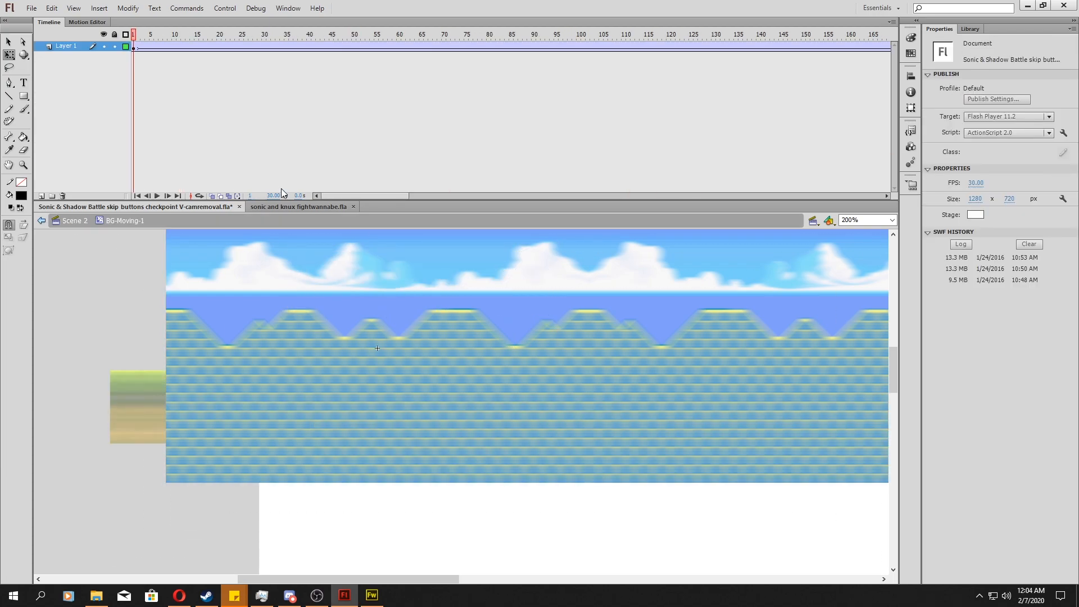
double_click(93, 363)
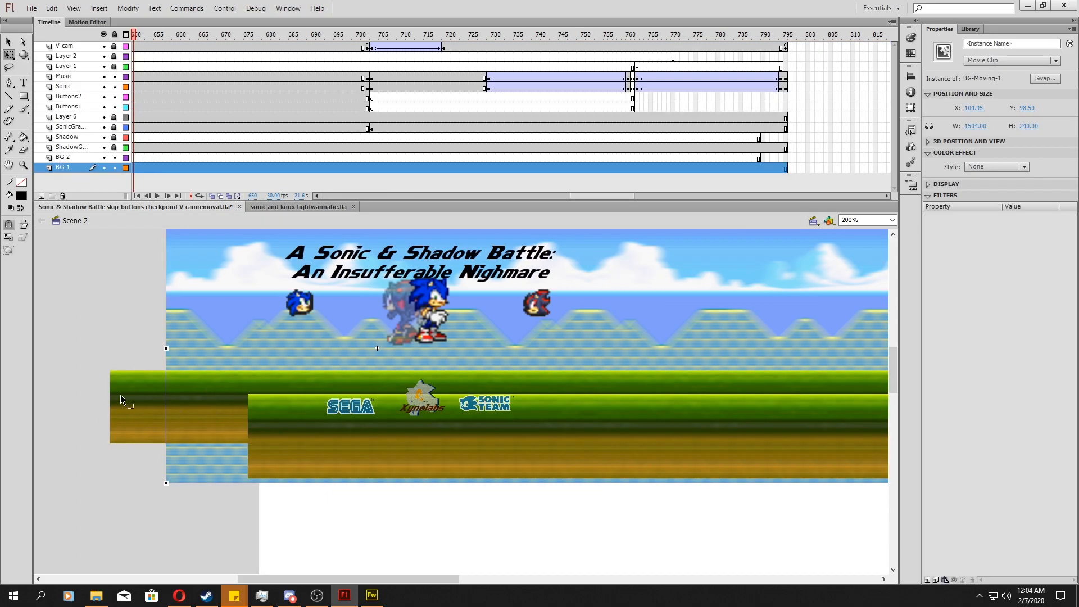
left_click(129, 398)
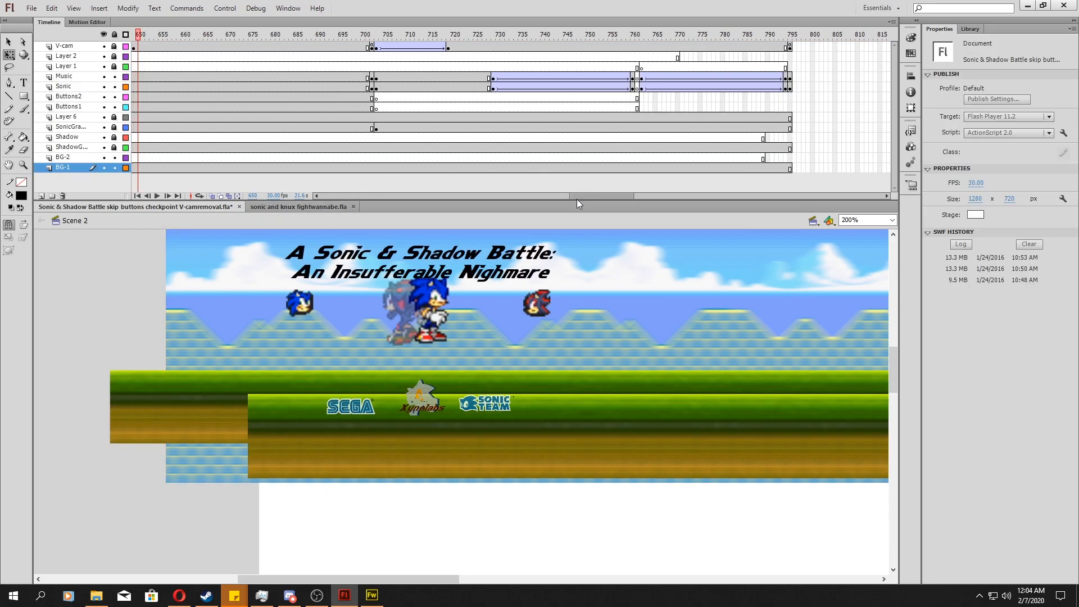
At frame 715, view the BG-1 layer as outlines, lock the layer, and restore its full display
scroll(580, 197, "left", 3)
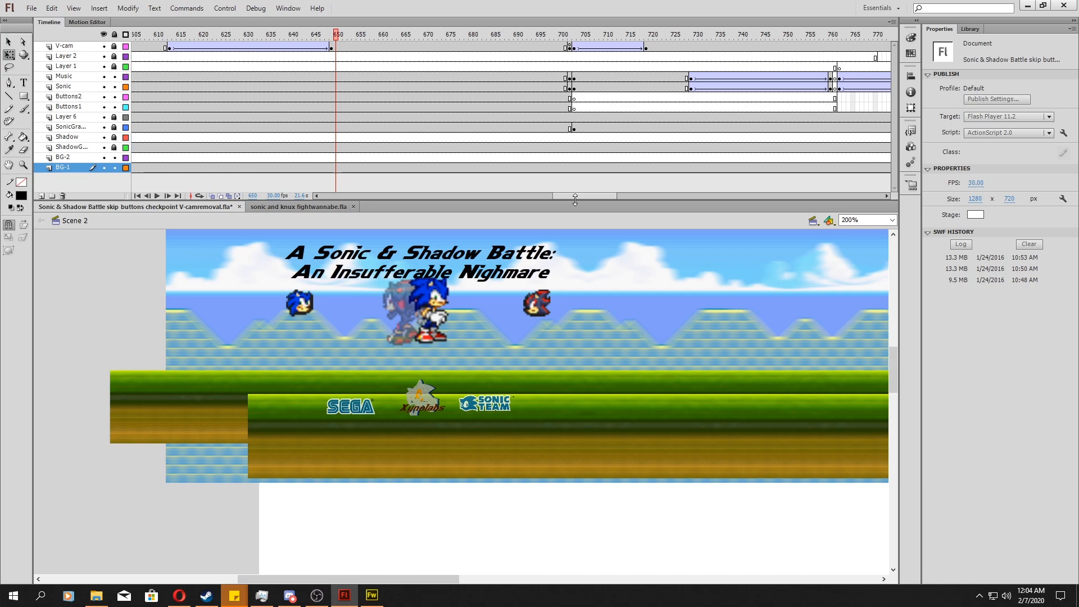
left_click(580, 77)
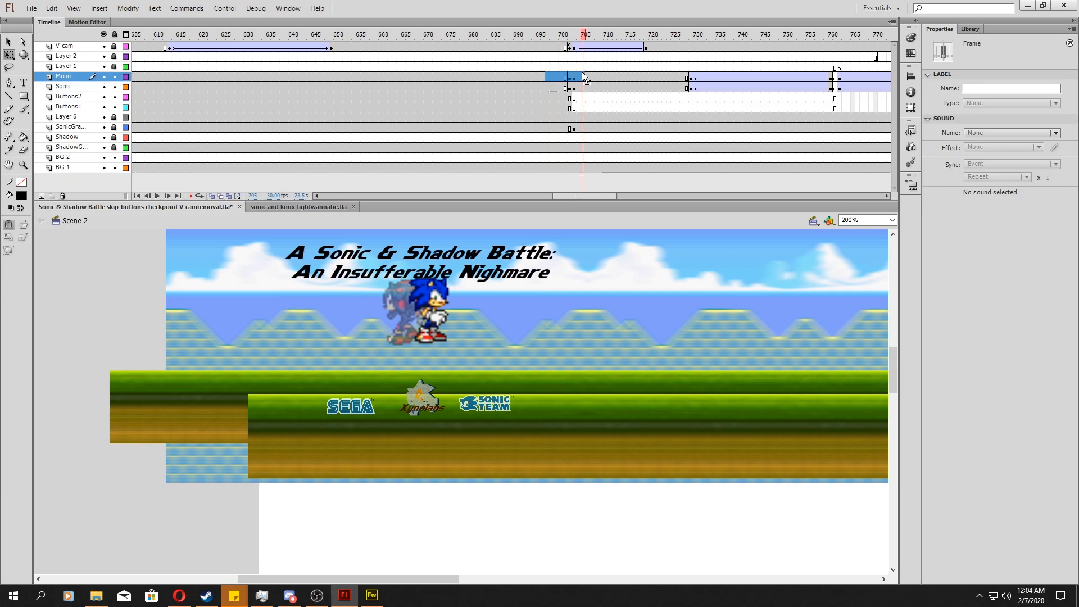
left_click(628, 87)
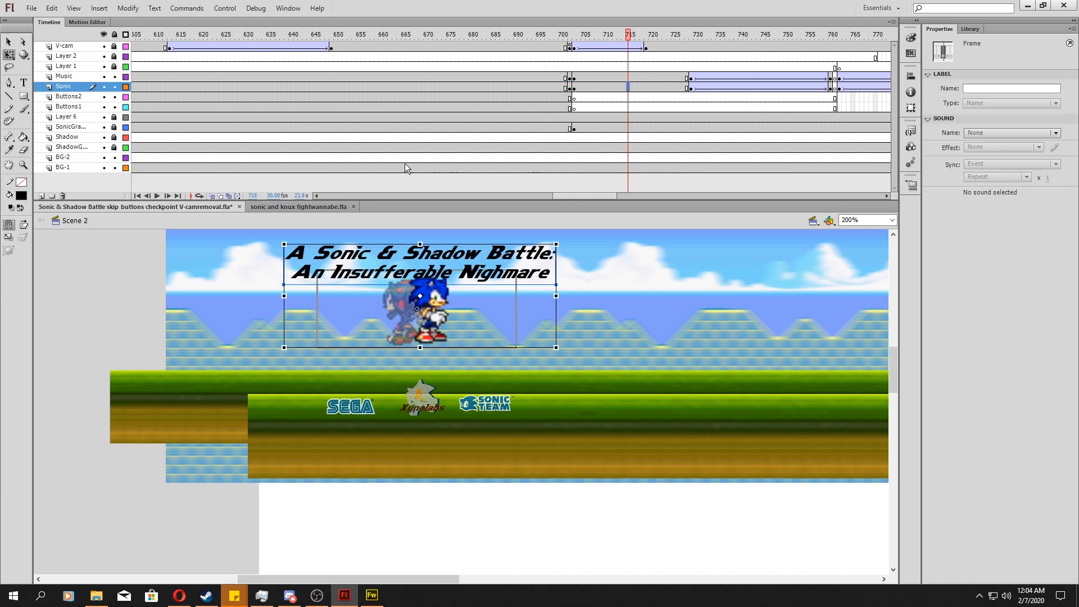
left_click(125, 167)
left_click(114, 168)
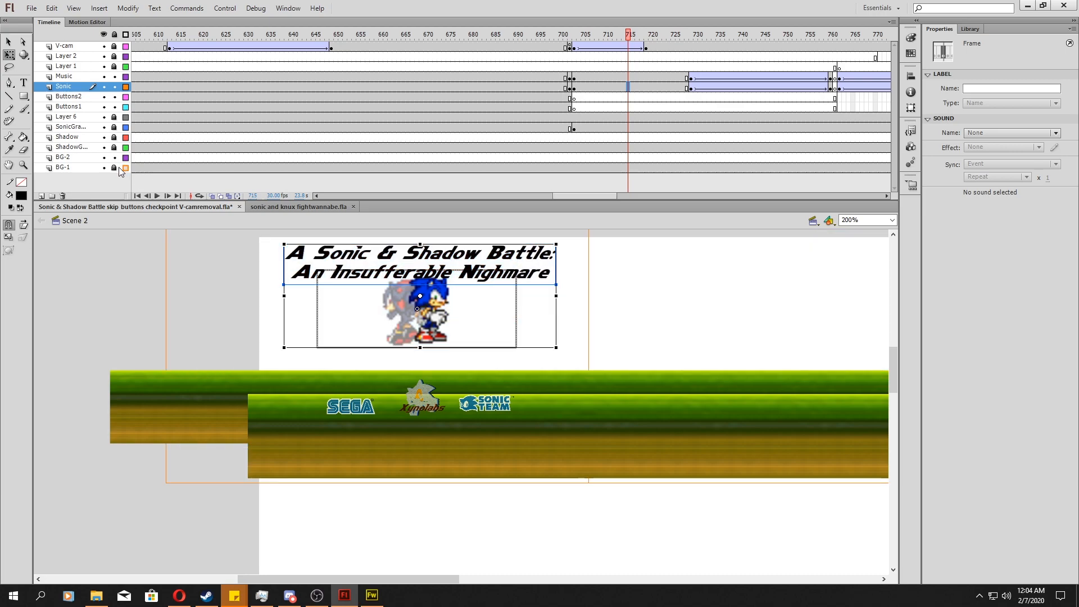
left_click(125, 168)
Show the green ground strip's extent on the ShadowG... layer at frame 608 and lock that layer
left_click(148, 147)
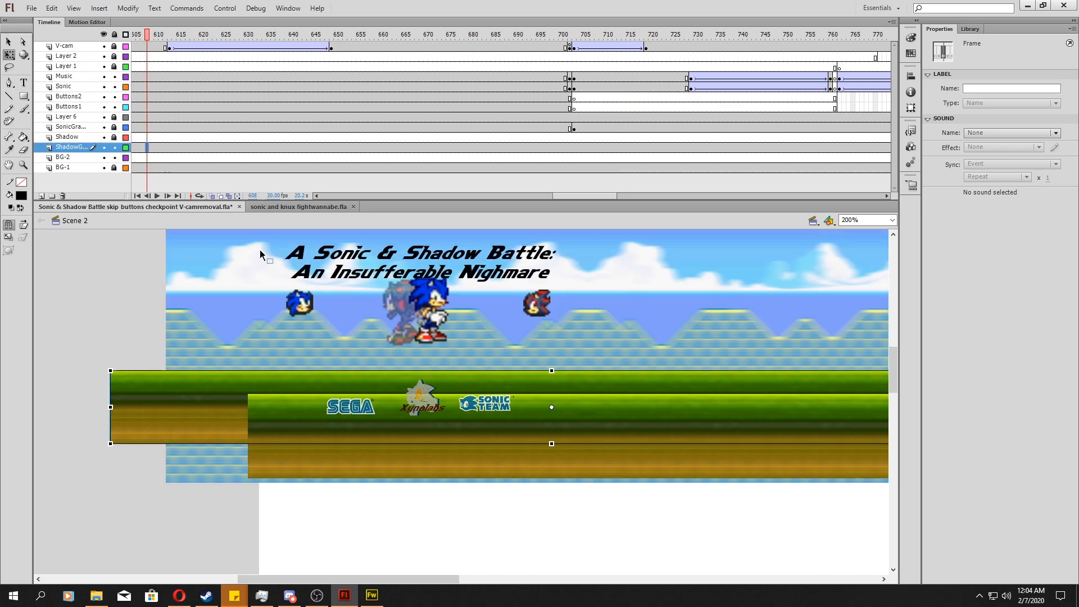
left_click(114, 148)
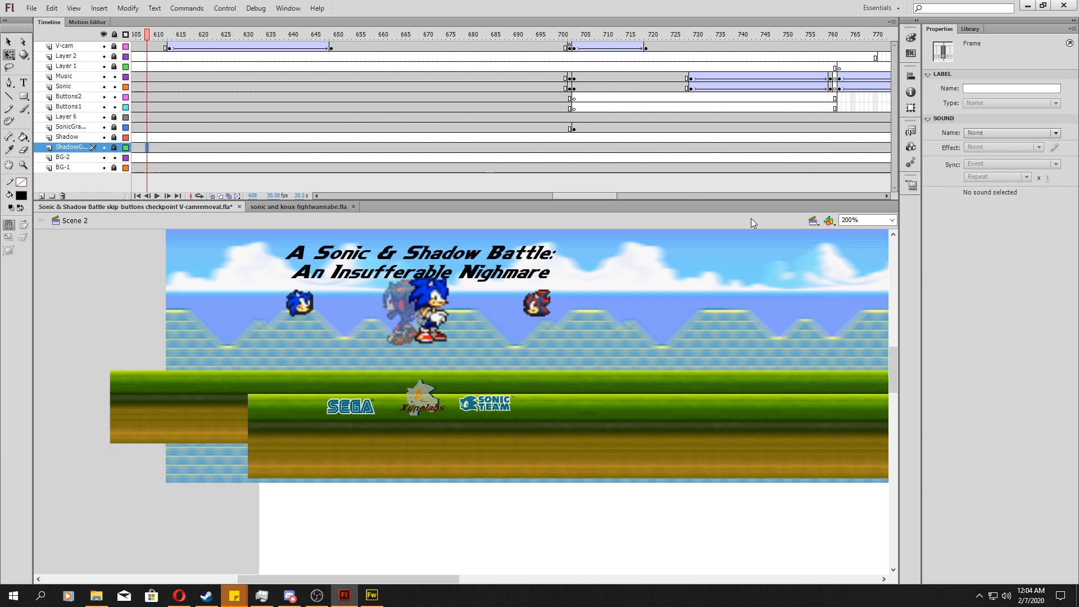
left_click(814, 222)
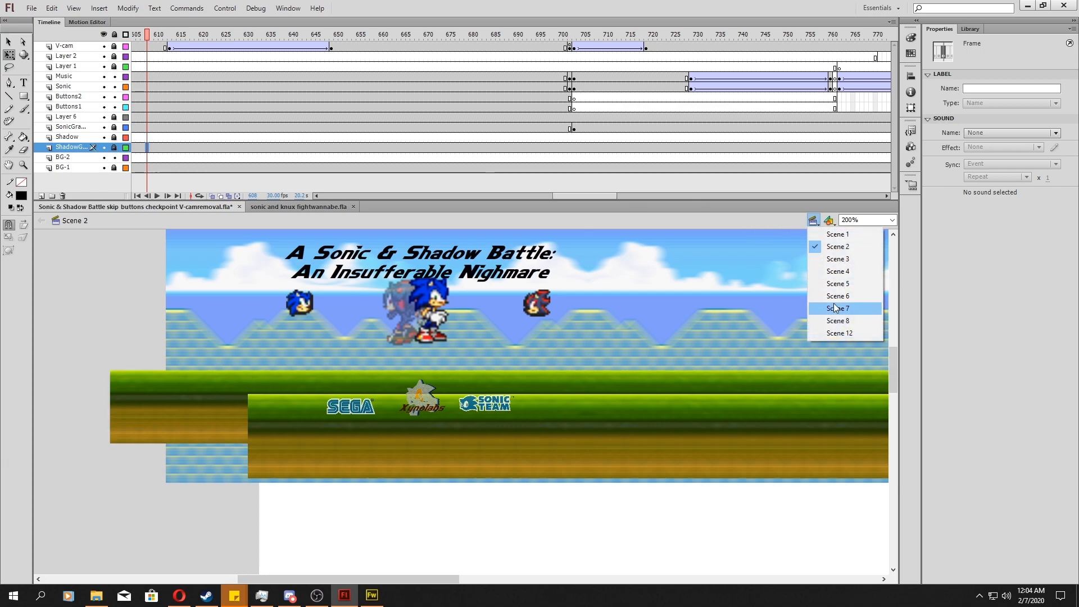
left_click(98, 281)
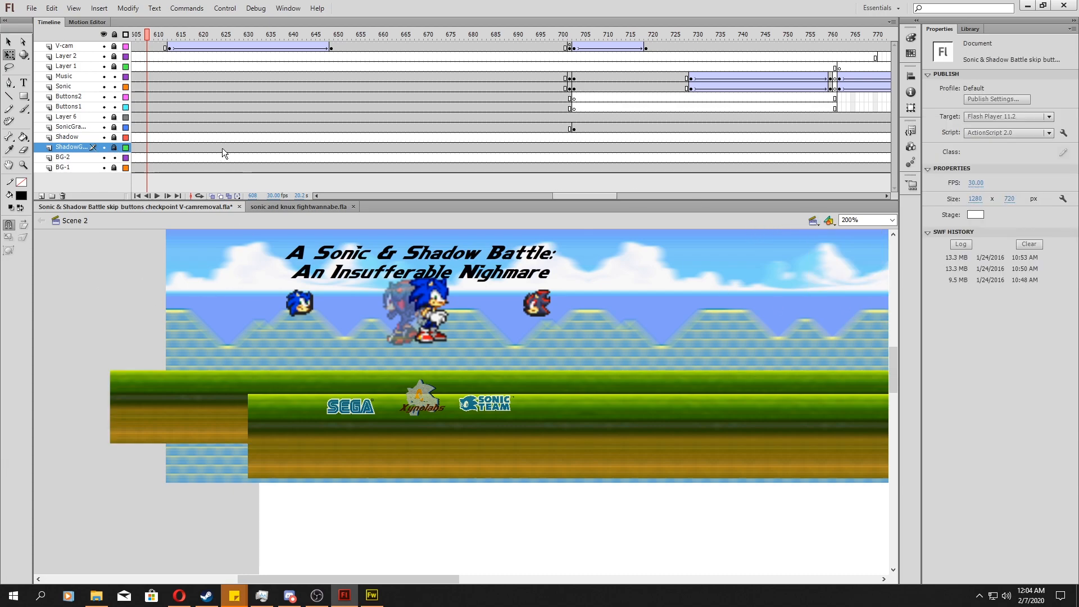
Unlock the SonicGra... layer, check the Shadow and SonicGra... frames around frame 647, and lock the SonicGra... layer again
left_click(116, 130)
left_click(324, 137)
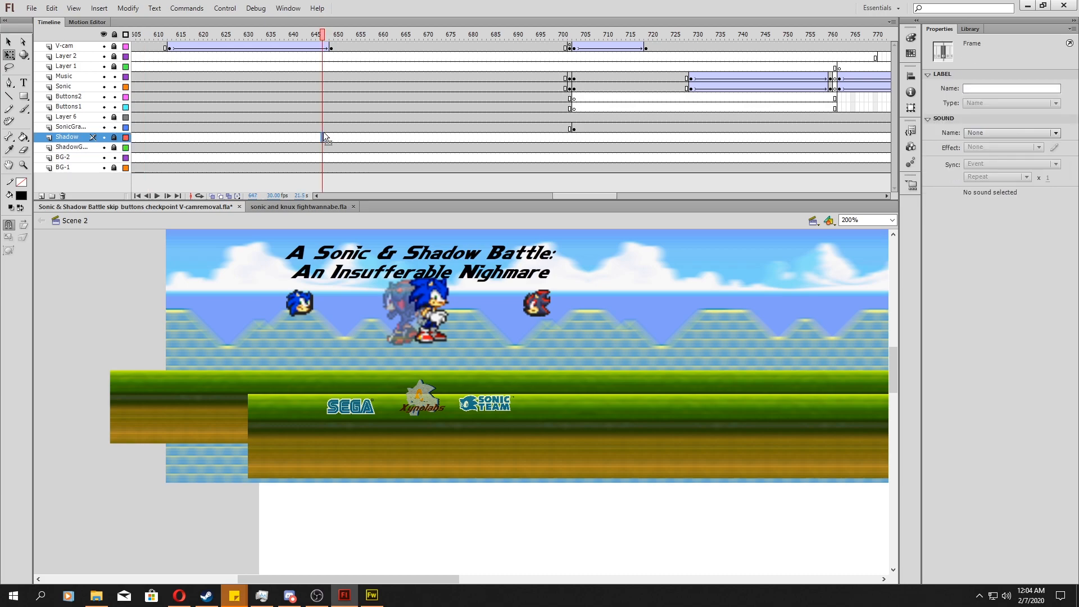
left_click(340, 127)
left_click(116, 127)
At frame 612 of Layer 6, select the tiny movie clip above the logos and open its Sonic&ShadowFightPreview timeline
left_click(165, 119)
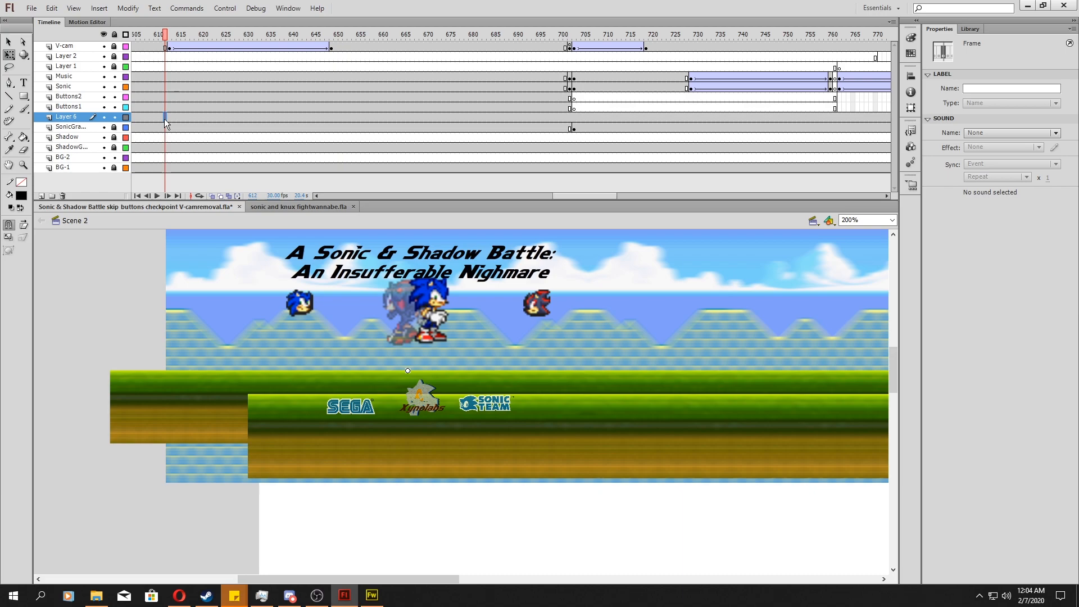
left_click(409, 375)
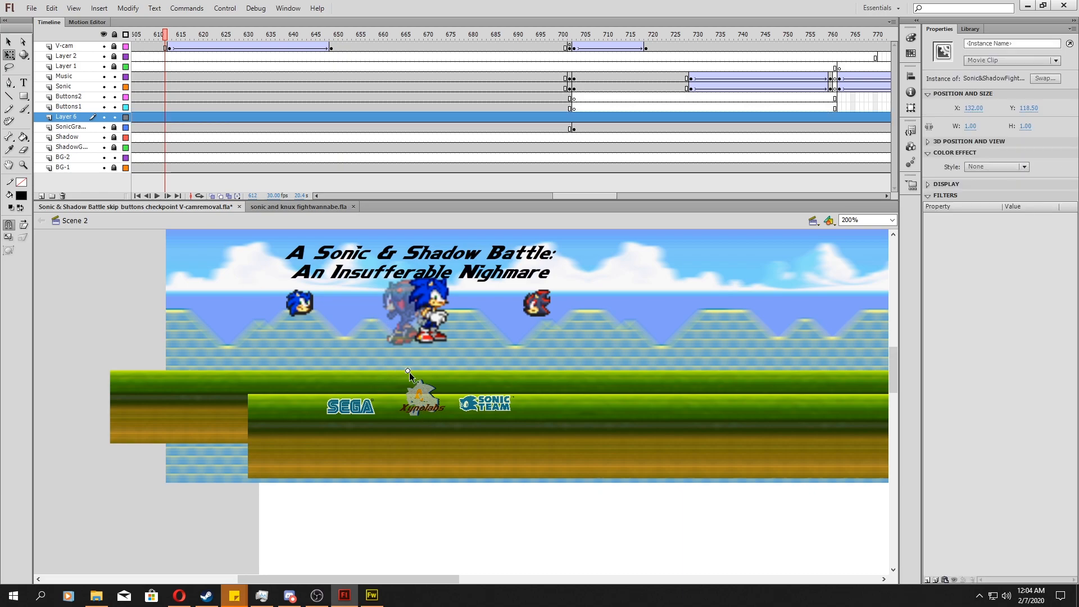
left_click(9, 41)
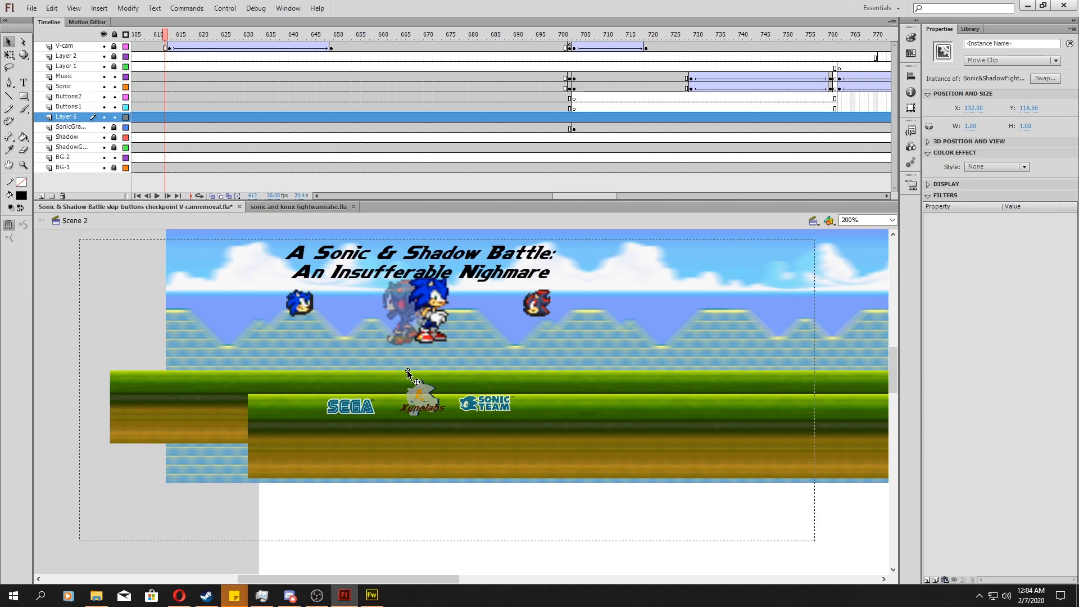
double_click(395, 358)
Scrub through the opening frames of the fight preview clip up to frame 99
left_click_drag(164, 52, 348, 96)
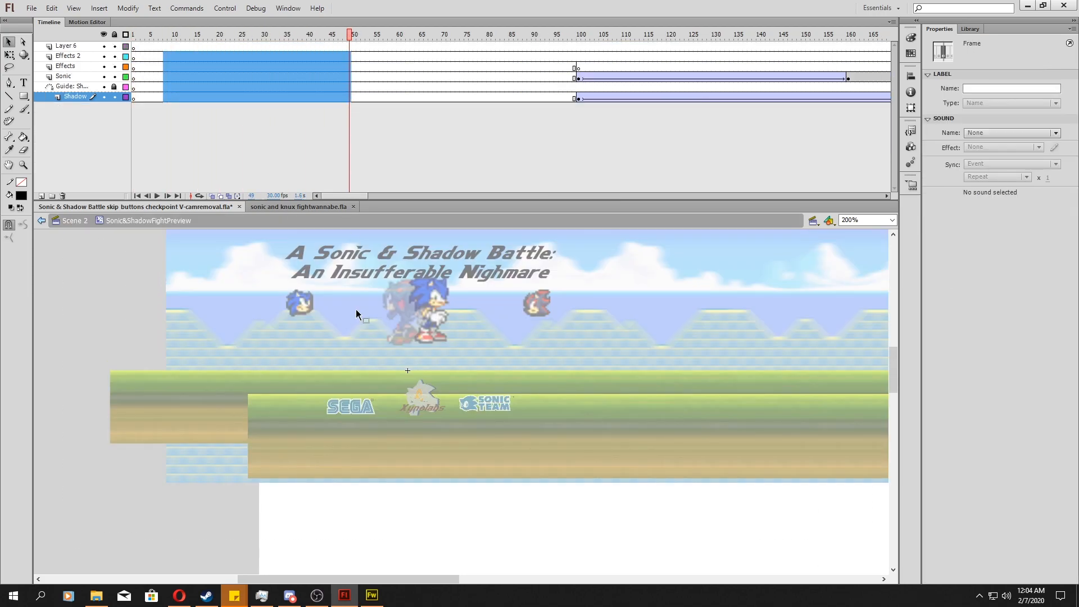
left_click(147, 131)
left_click_drag(466, 58, 349, 47)
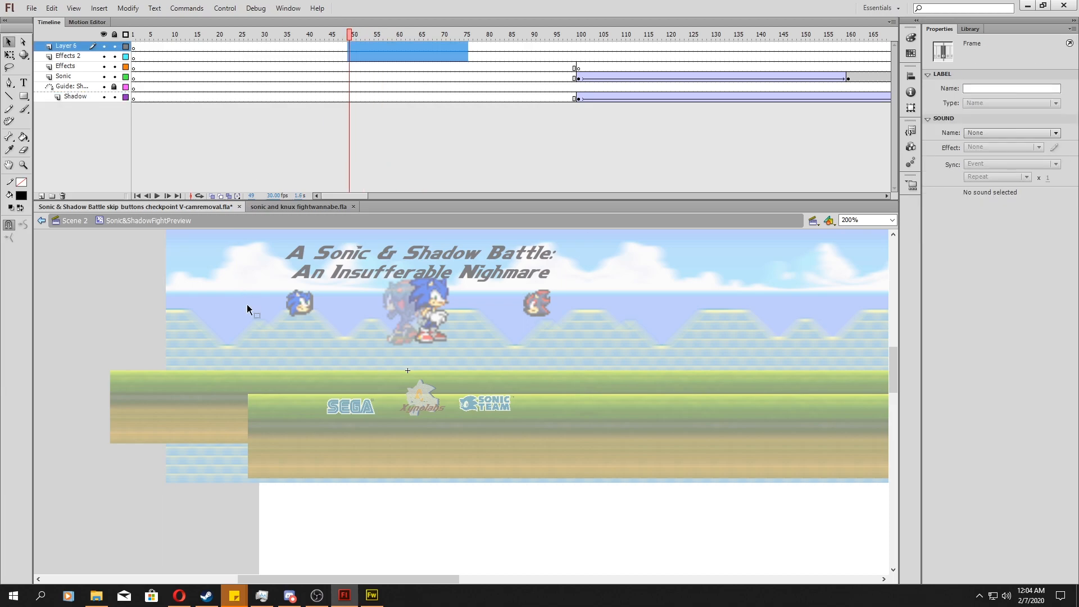
left_click_drag(246, 576, 293, 578)
left_click_drag(181, 88, 415, 114)
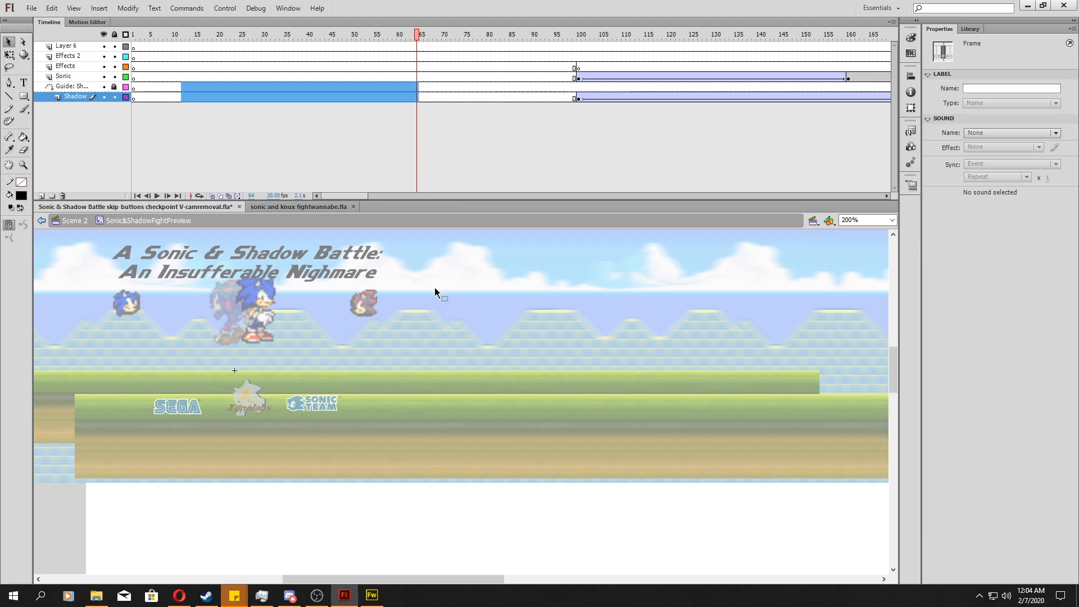
left_click_drag(510, 66, 463, 68)
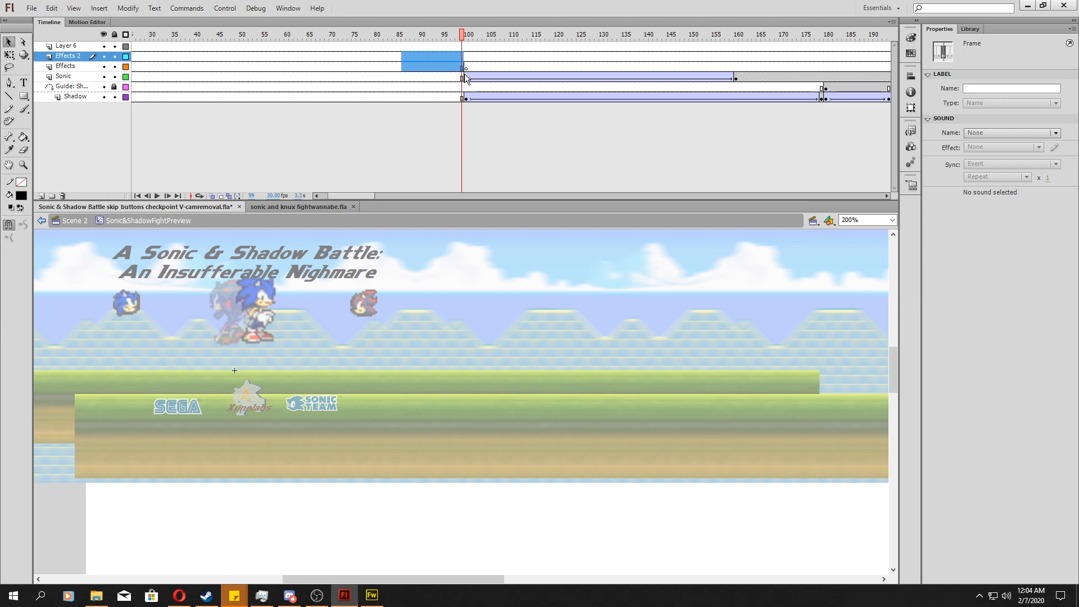
At frame 100, open Sonic's Sonic-Run1 symbol, play its run cycle, and return to the fight preview clip
left_click(466, 77)
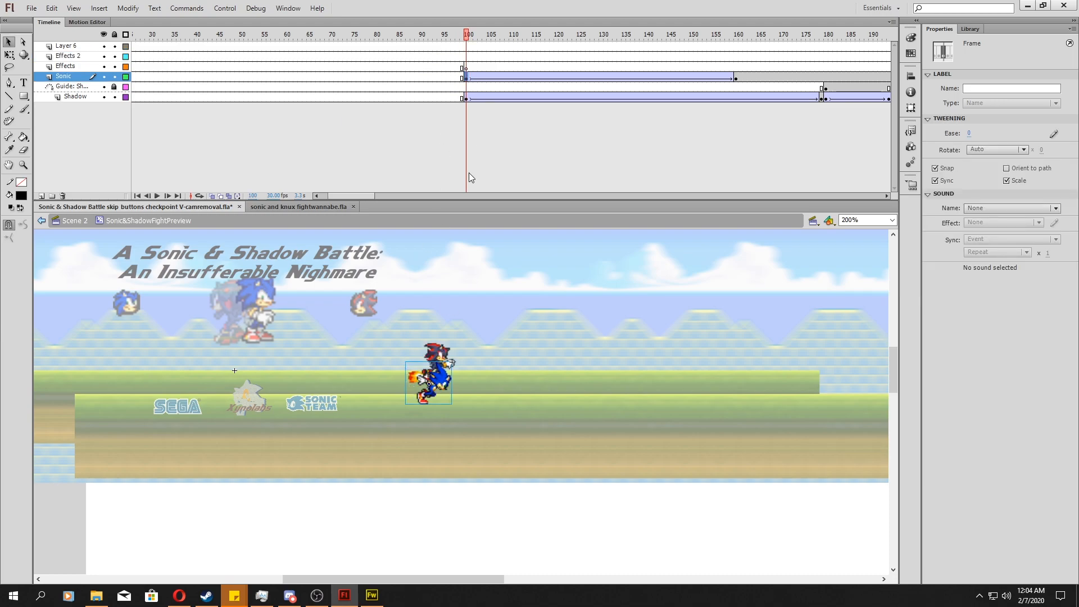
double_click(446, 367)
key("Return")
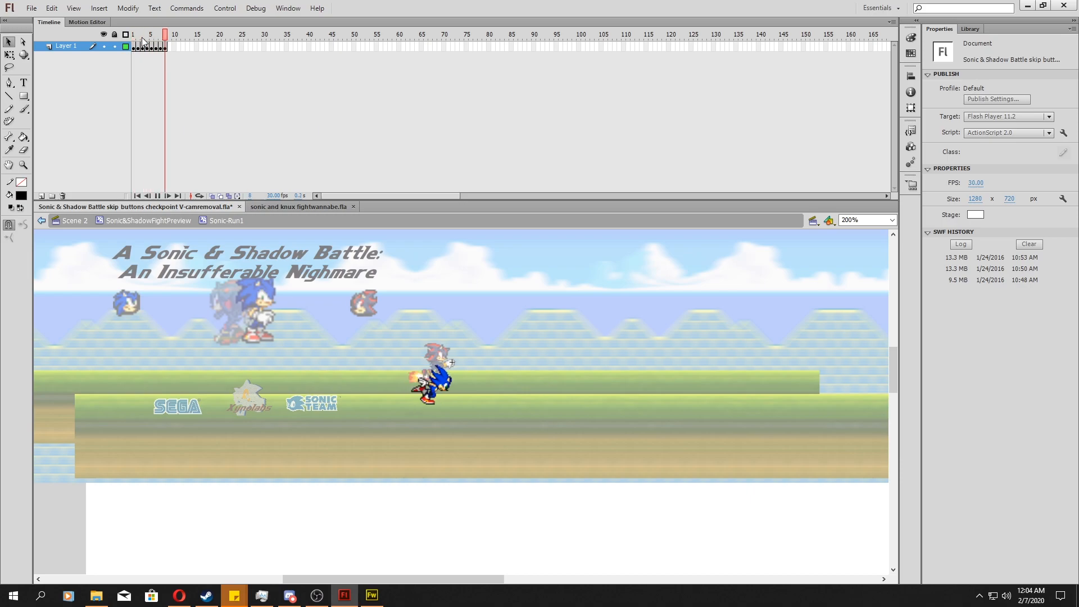
left_click(435, 382)
left_click(348, 543)
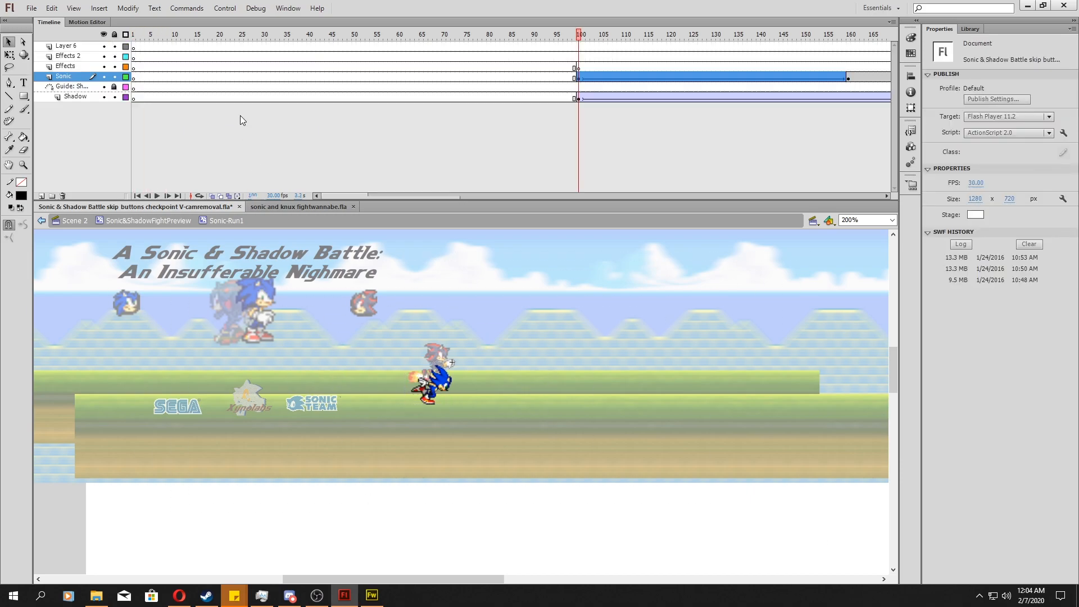
Scrub to frames 173 through 183 and examine the guide layer's motion path for Shadow's spinning jump
left_click_drag(599, 87, 660, 78)
left_click(688, 89)
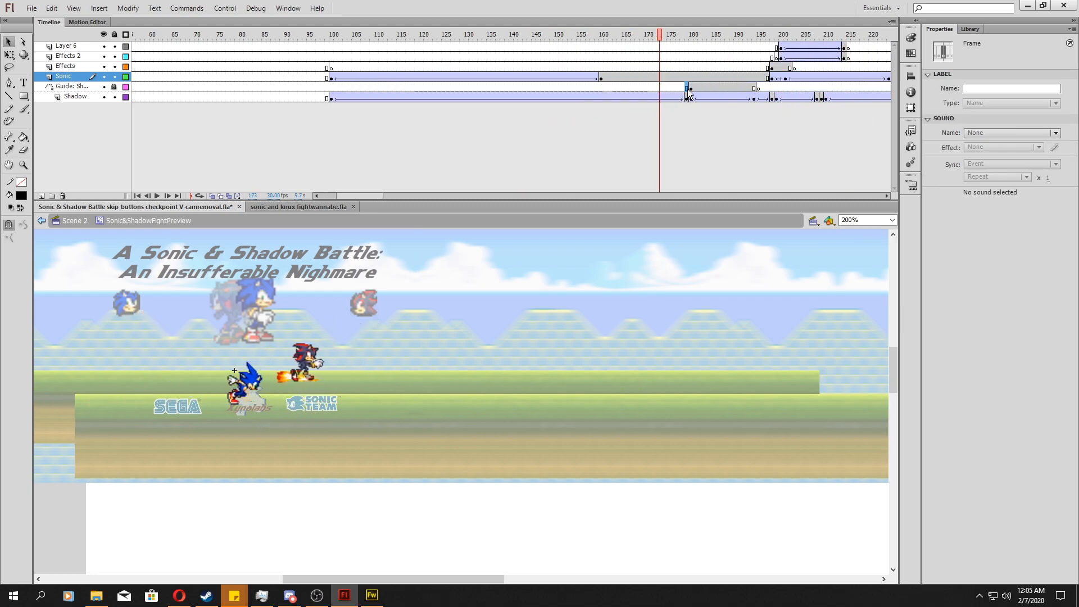
left_click_drag(375, 579, 401, 578)
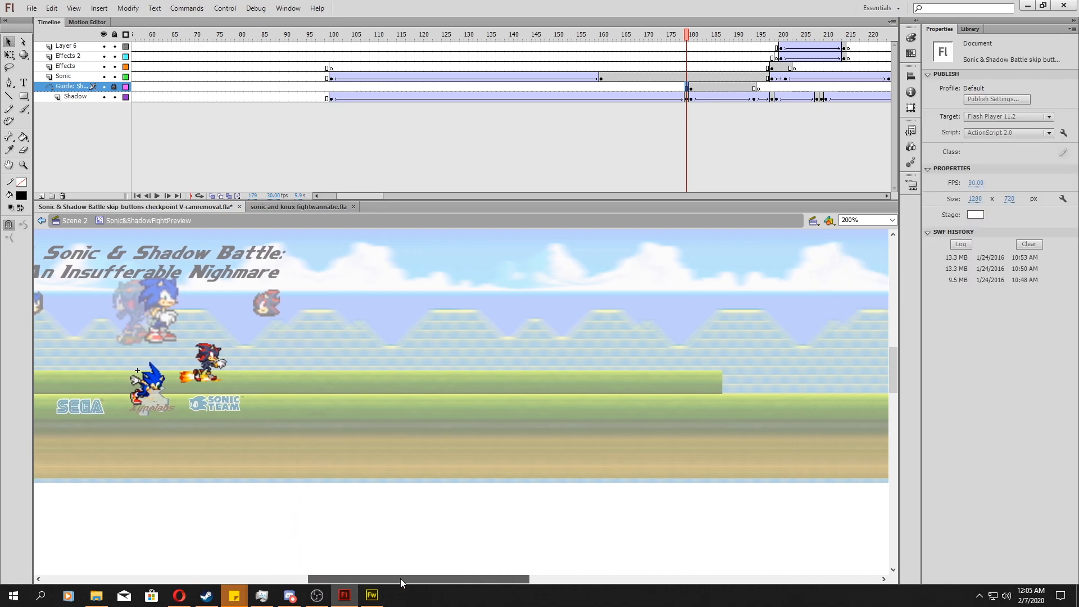
left_click(697, 88)
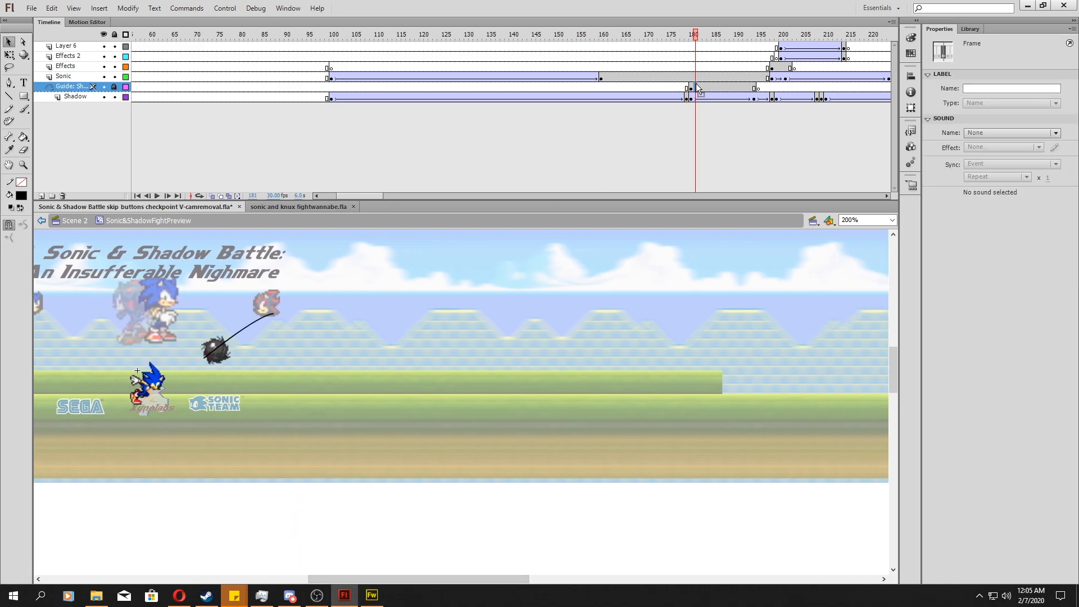
left_click_drag(674, 79, 705, 87)
left_click(65, 87)
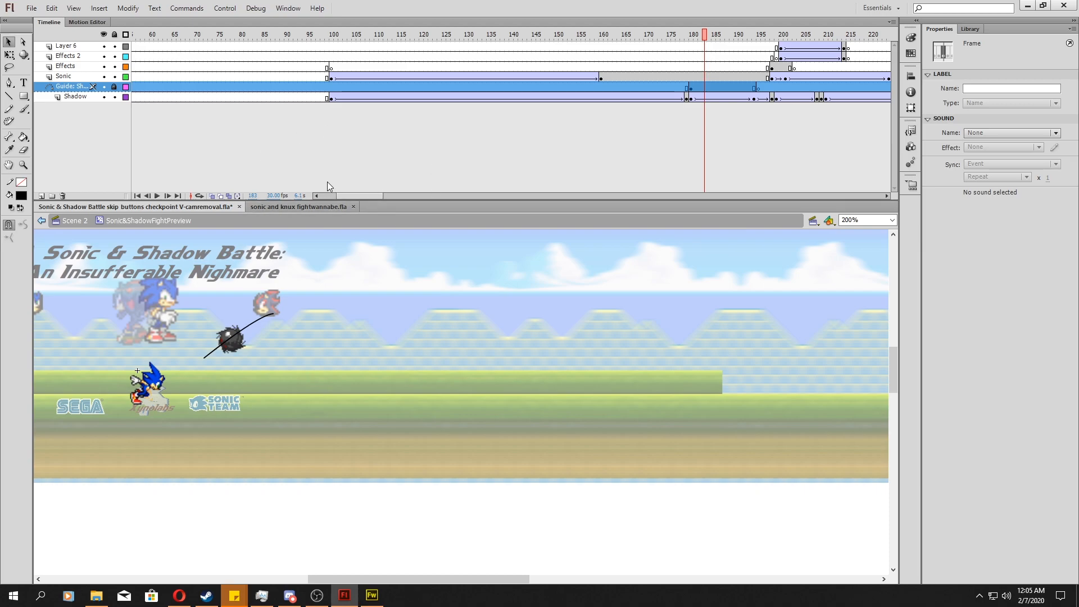
left_click_drag(369, 196, 377, 196)
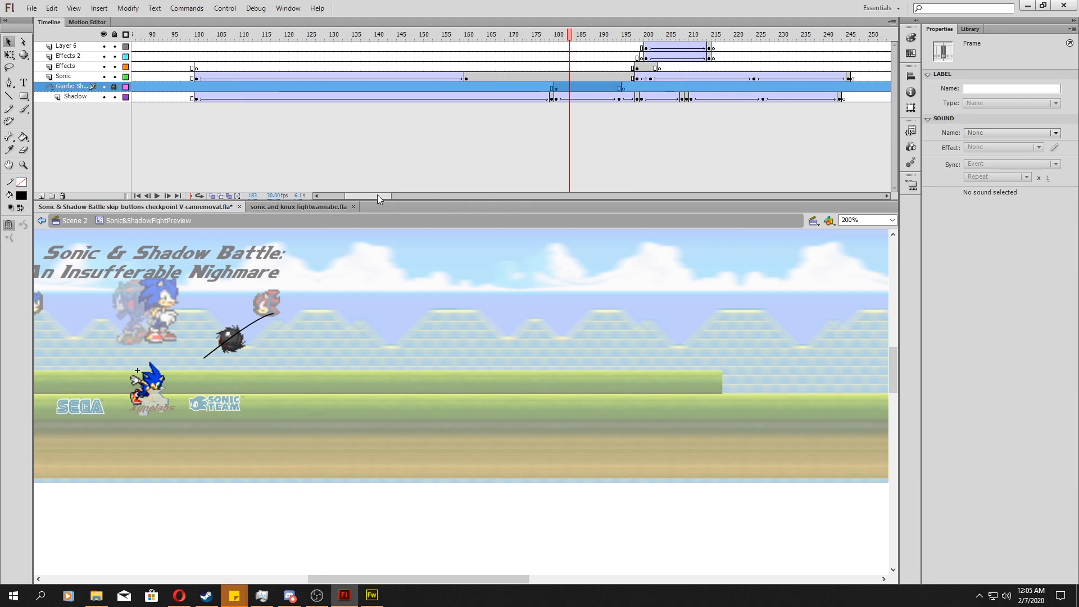
Review the available tween commands for frame 164 of the Sonic layer and frame 165 of the Shadow layer
right_click(482, 72)
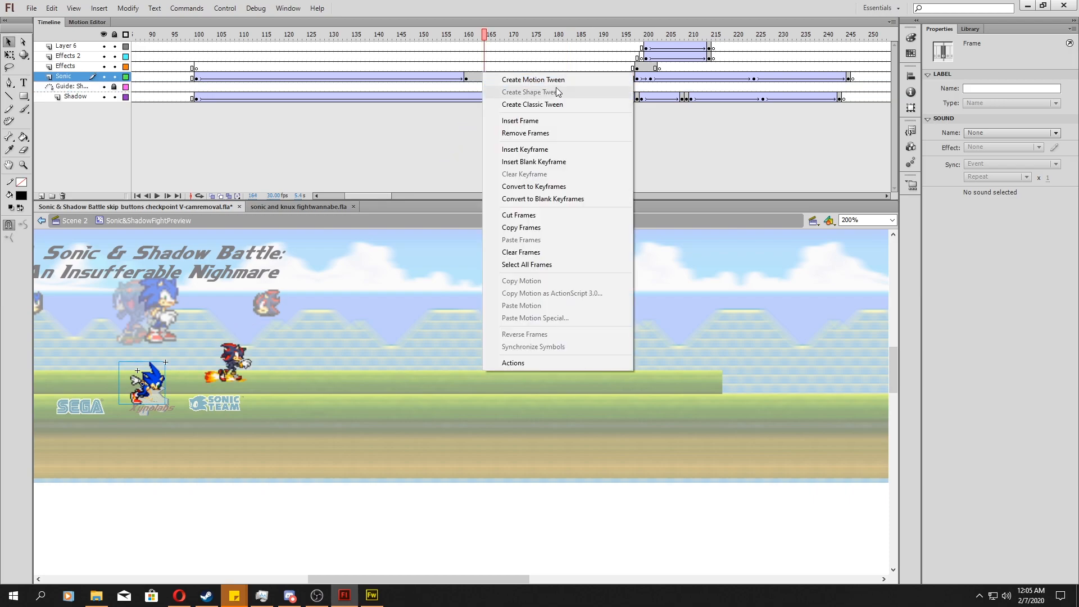
left_click(457, 112)
left_click(490, 98)
right_click(490, 98)
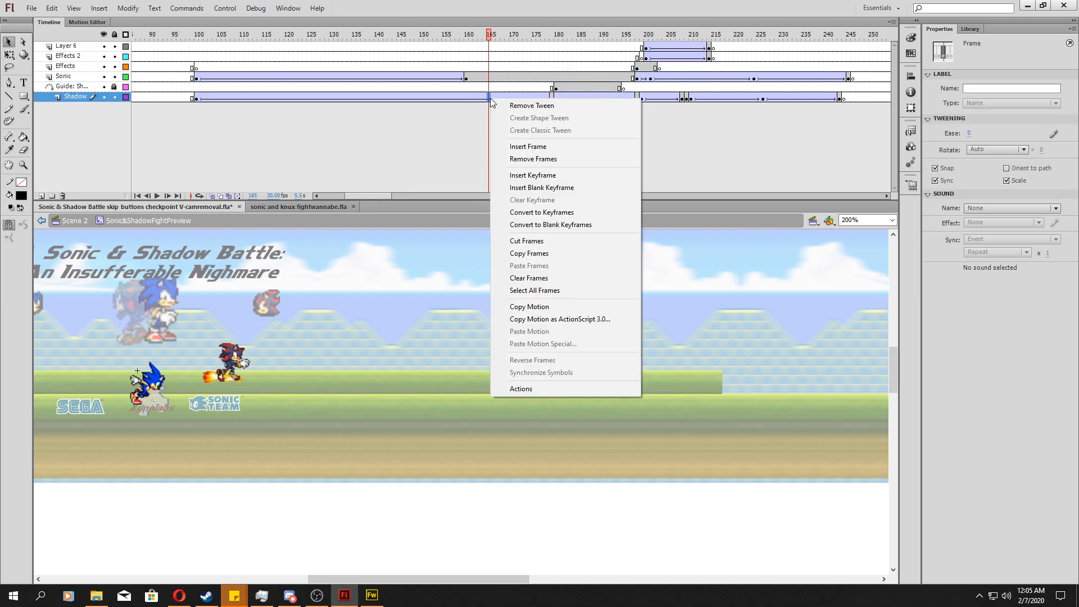
left_click(460, 128)
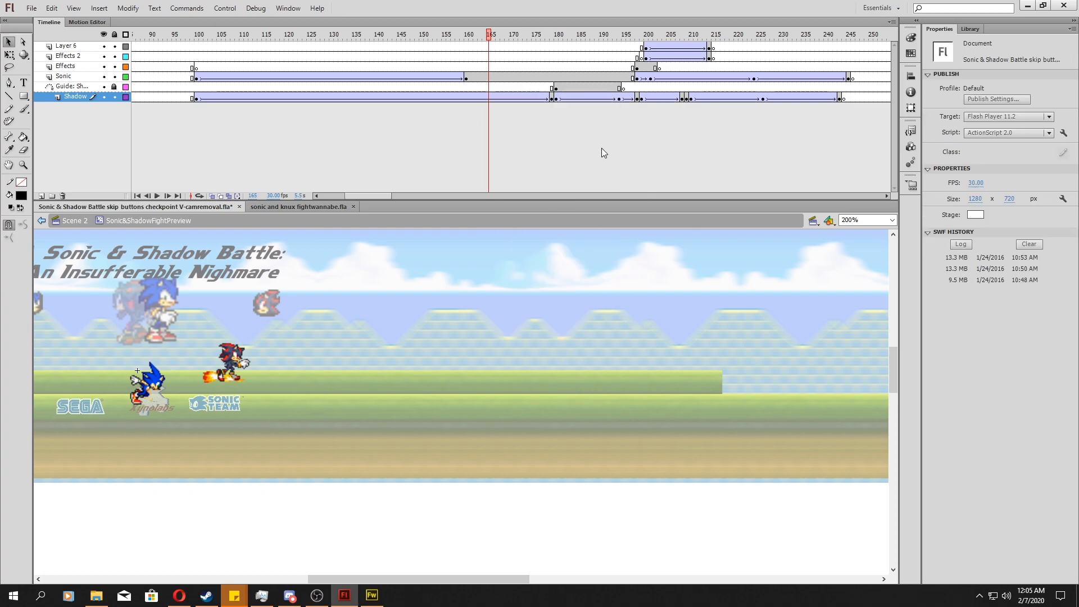
Scrub through Shadow's spin attack and inspect the impact effect at frame 198 of the Effects layer
left_click_drag(503, 98, 628, 112)
left_click_drag(537, 67, 636, 77)
left_click(635, 68)
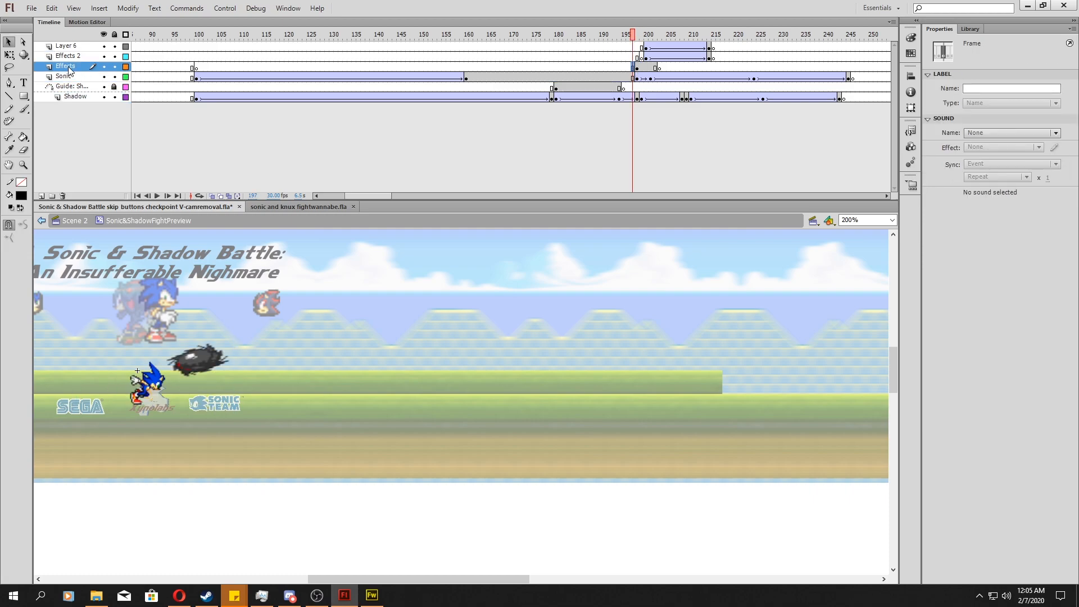
left_click(637, 67)
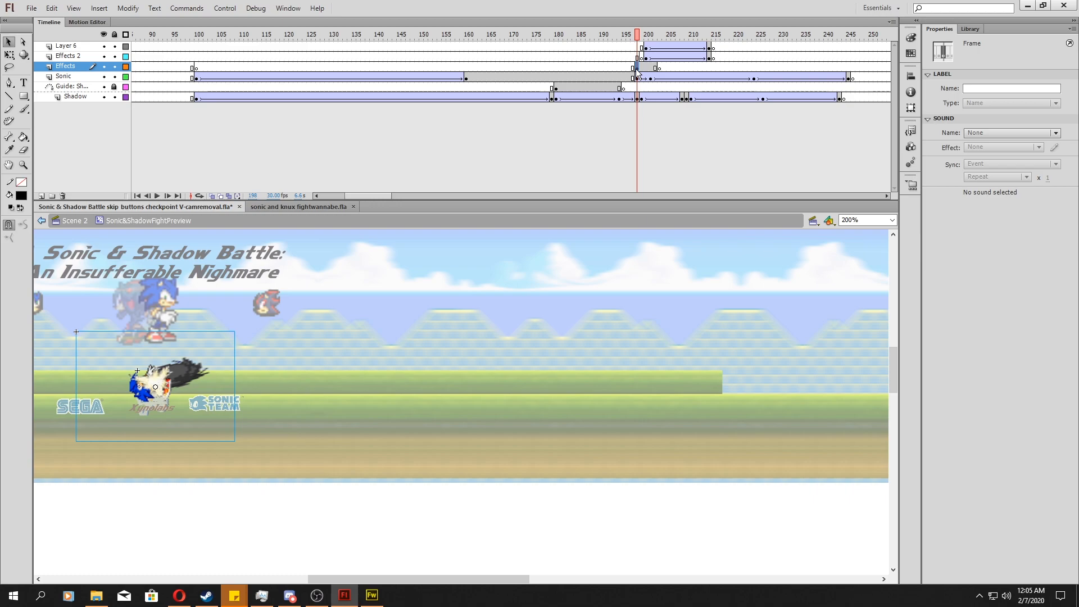
Scrub the Layer 6 and Effects 2 layers around frame 200 to examine the effects triggered by the impact
left_click_drag(70, 67, 83, 106)
left_click_drag(589, 50, 638, 67)
left_click_drag(74, 95, 75, 63)
left_click(588, 38)
left_click_drag(609, 56, 649, 58)
left_click(655, 49)
left_click(641, 49)
left_click(646, 48)
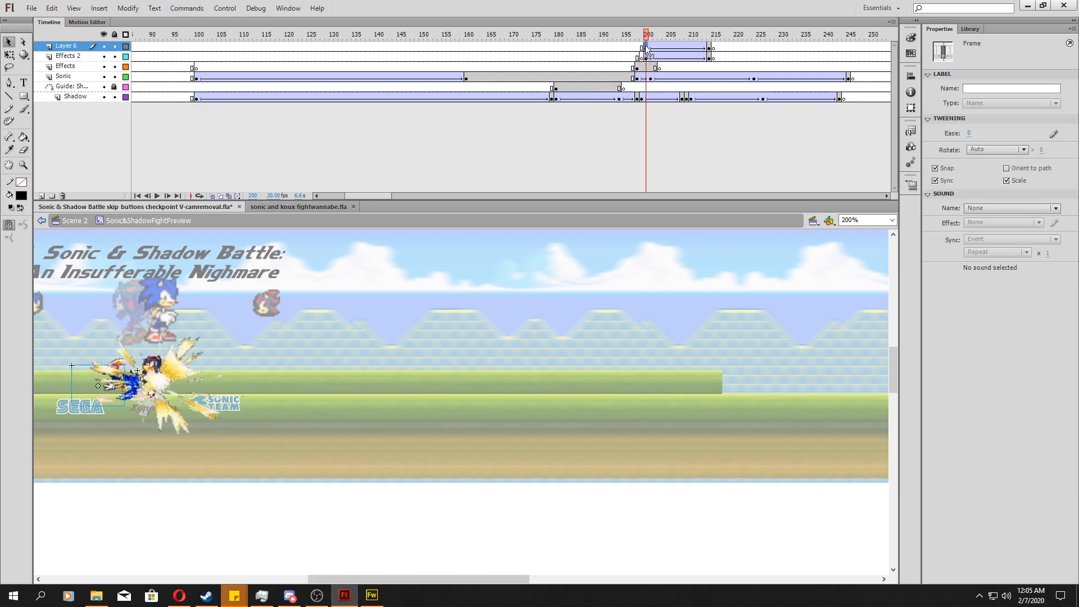
Lock the Sonic, guide and Shadow layers and select the Dust clip on Layer 6 at frame 200
left_click_drag(115, 76, 115, 97)
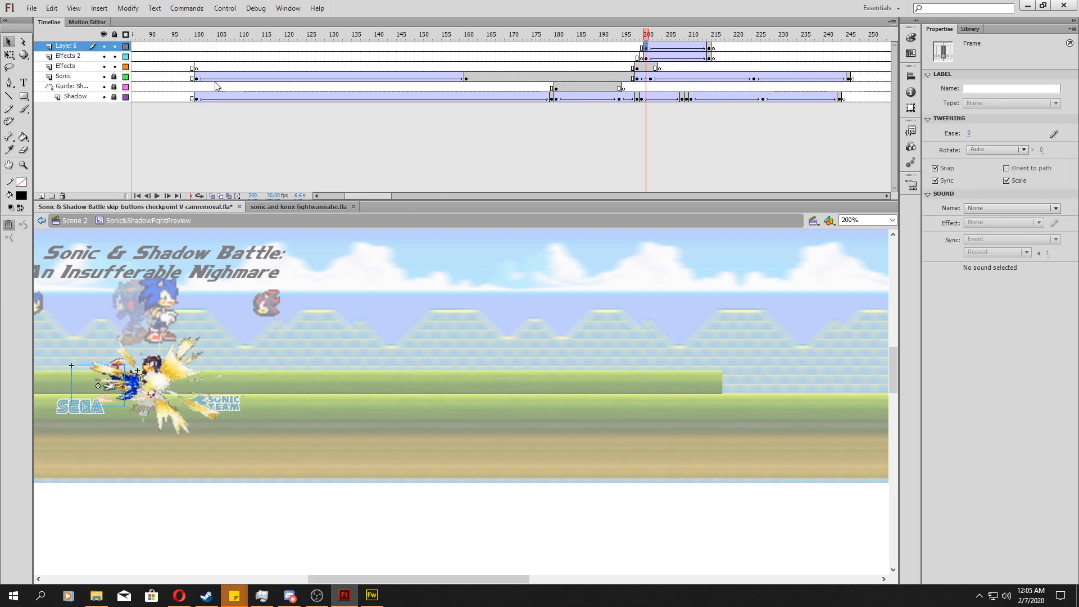
left_click(135, 386)
left_click(117, 384)
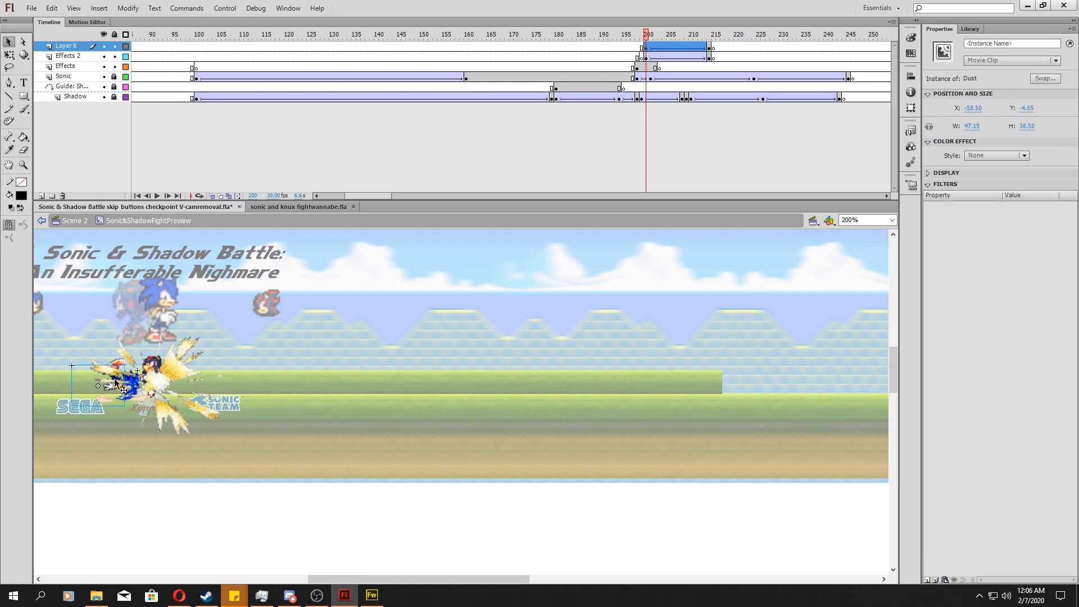
Switch to Fireworks and bring up the lower sprite rows of sonicbattle_sonic_sheet.png
left_click(371, 595)
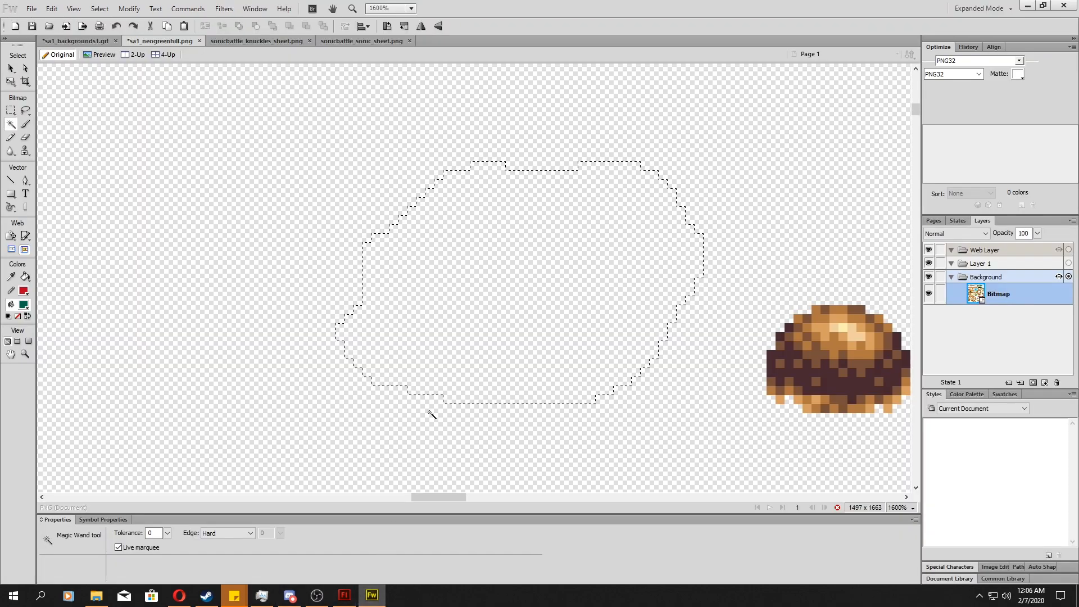
left_click(274, 39)
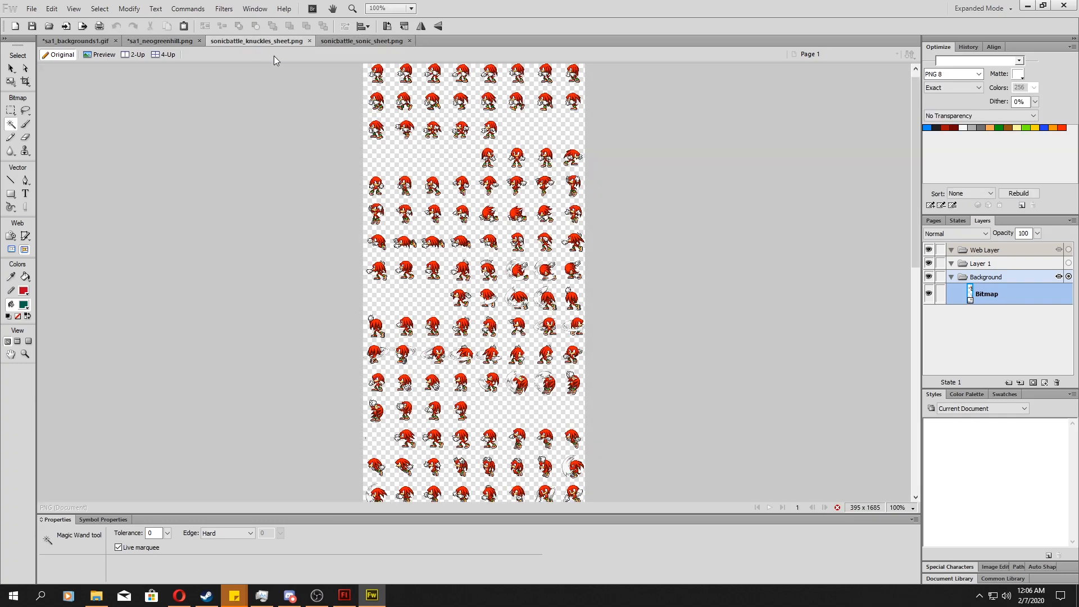
left_click(377, 43)
scroll(452, 191, "down", 10)
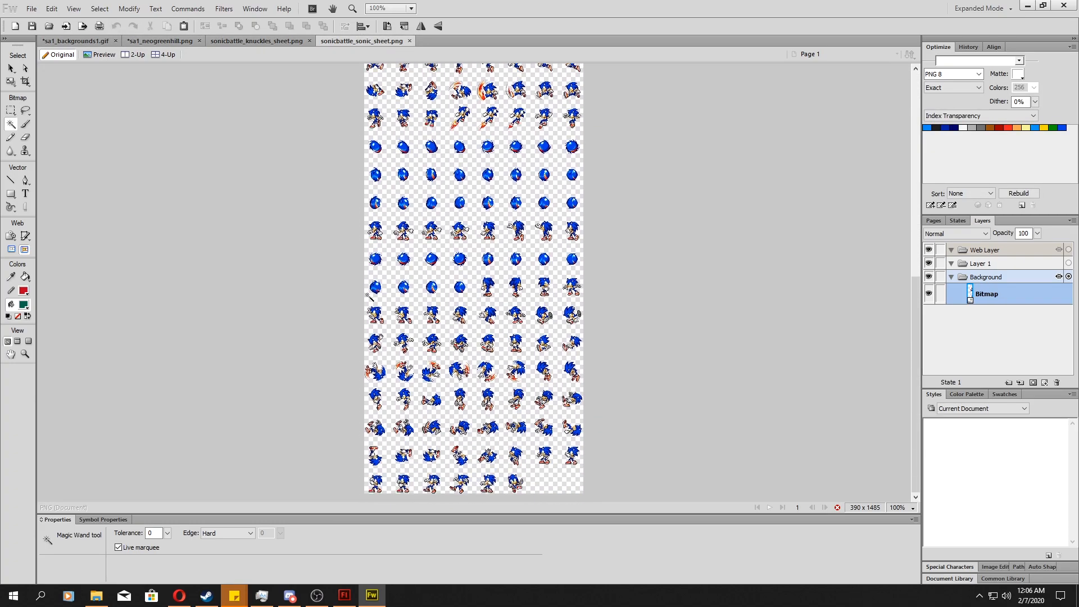
Marquee-select the fourth spinning-kick sprite of Sonic, using a selection of 56 by 45 pixels
left_click(10, 110)
left_click_drag(357, 354, 455, 410)
key("ctrl+=")
key("ctrl+=")
key("ctrl+=")
key("ctrl+=")
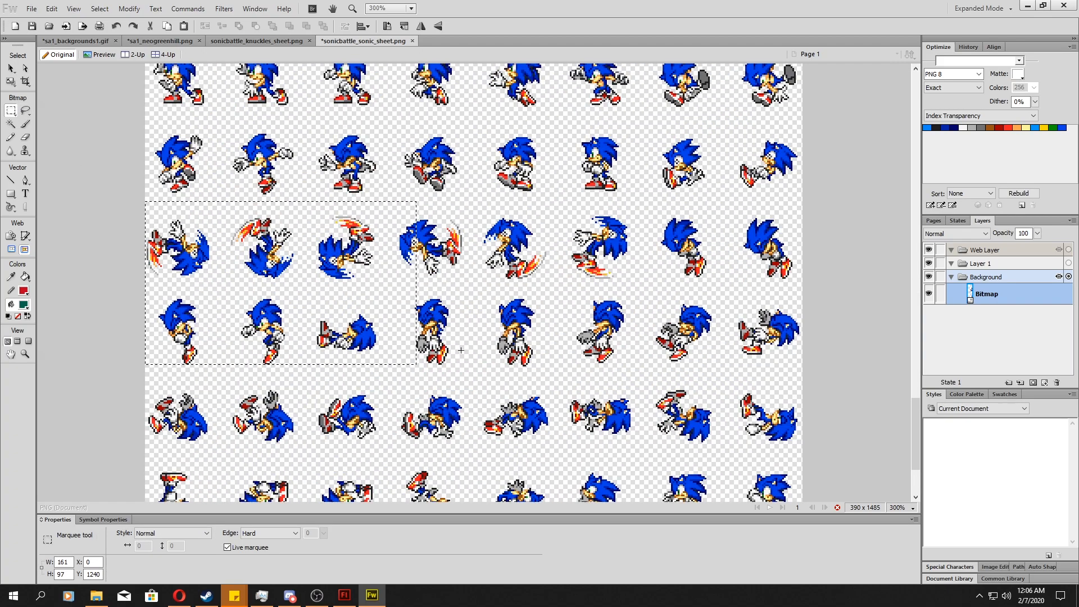
left_click(156, 240)
left_click_drag(379, 174, 507, 277)
Switch back to Flash and inspect the tween settings at frame 209 on Layer 6 and Effects 2
key("alt+Tab")
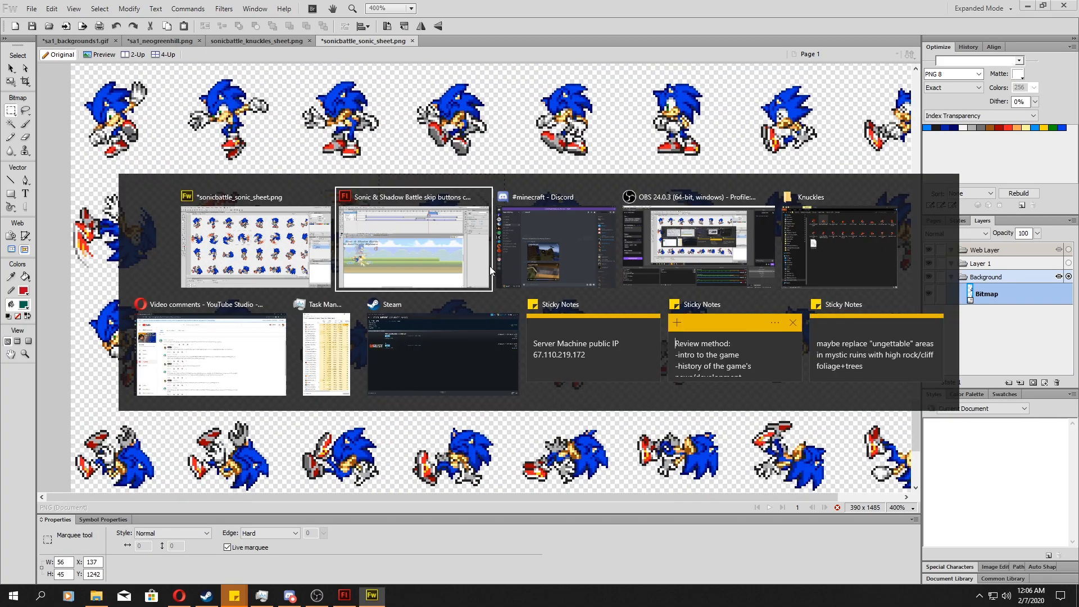
left_click(663, 57)
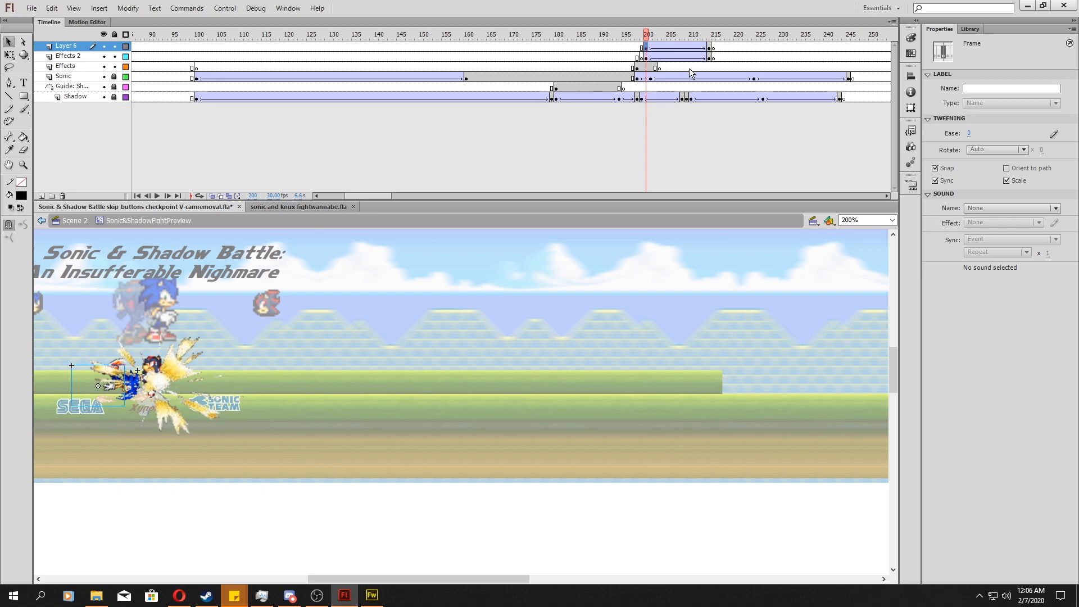
left_click_drag(667, 47, 724, 54)
left_click(686, 45)
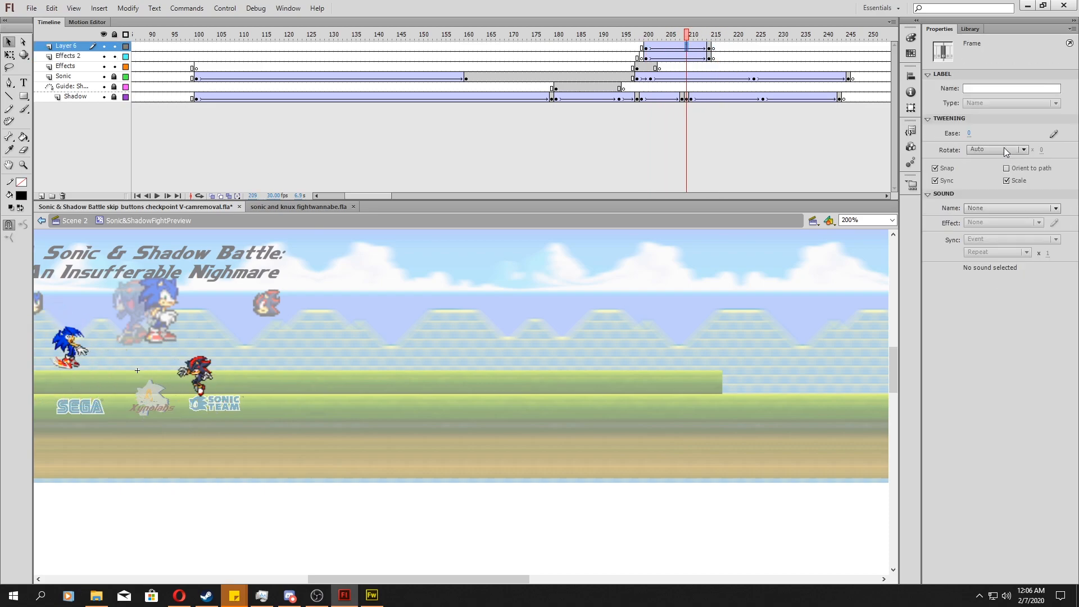
left_click(686, 57)
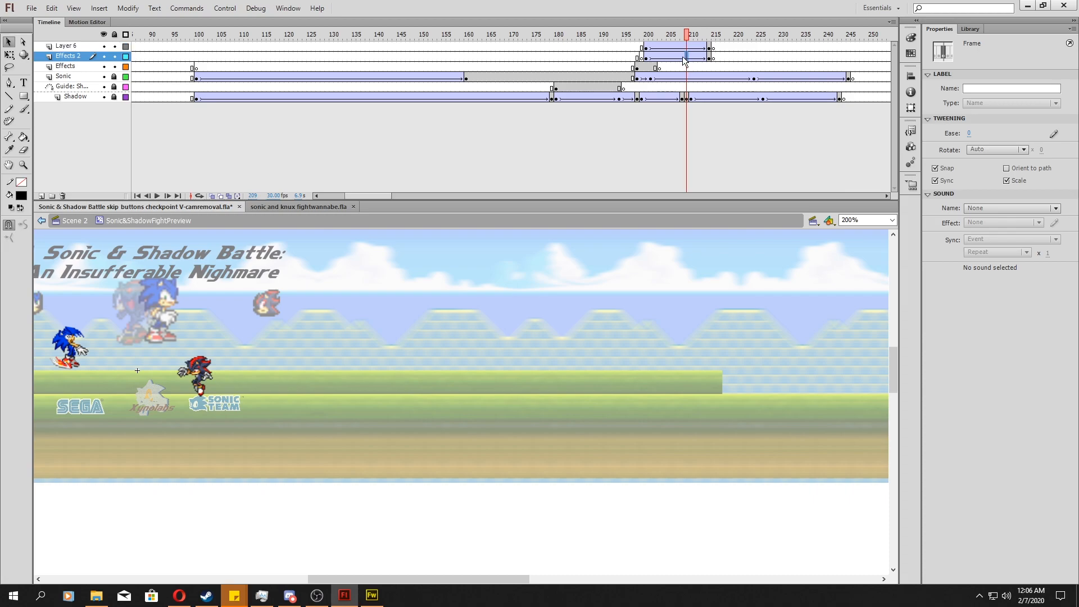
Inspect the rotation settings of Sonic's tween at frames 206 and 201, and scrub through to frame 227
left_click(672, 77)
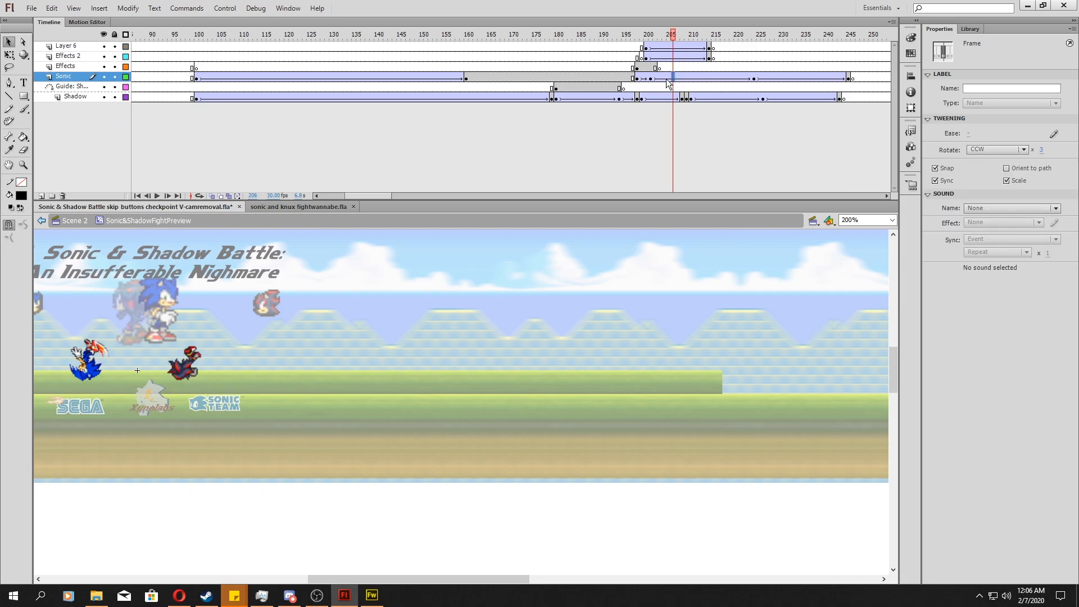
left_click(652, 79)
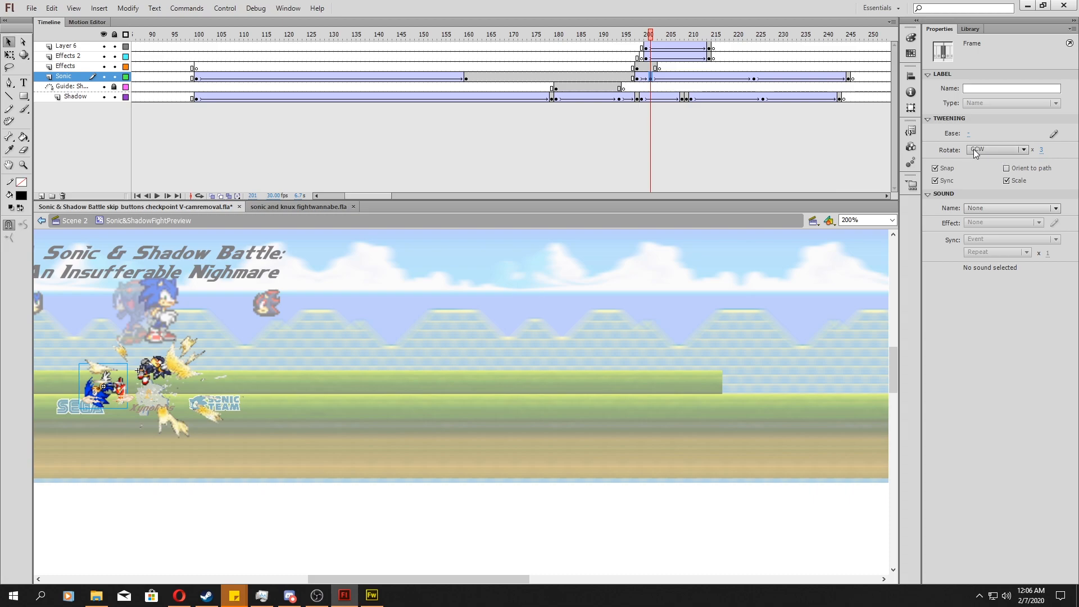
left_click_drag(666, 82, 768, 87)
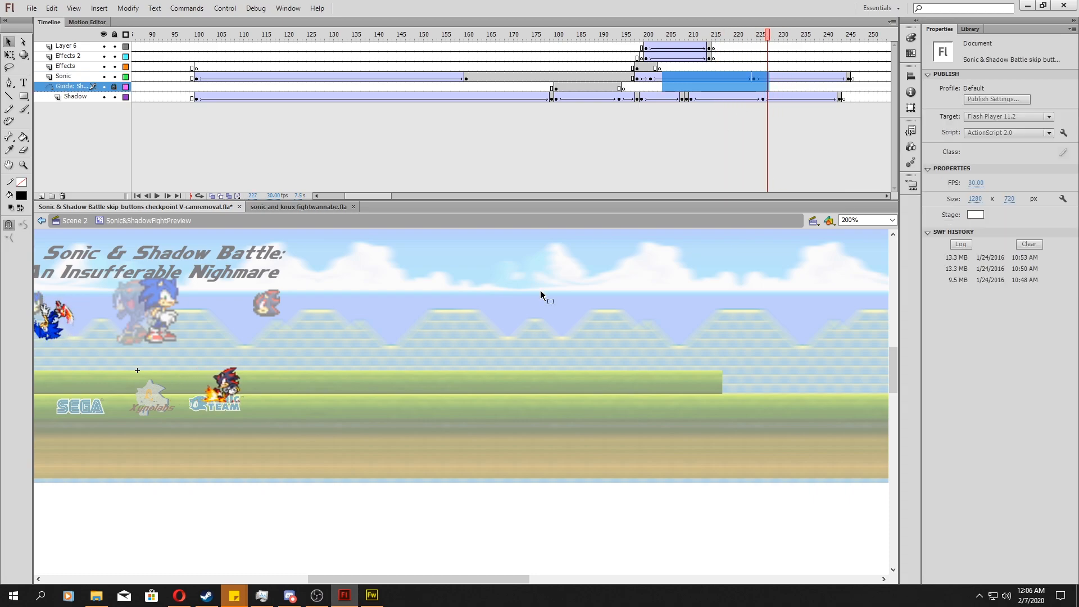
Scrub through Shadow's recoil on the Shadow layer and examine the keyframes at frames 198 and 199
left_click_drag(352, 578, 272, 576)
left_click_drag(803, 54, 847, 66)
left_click_drag(659, 97, 801, 100)
left_click(628, 98)
left_click_drag(637, 94, 666, 98)
left_click(656, 95)
left_click(639, 95)
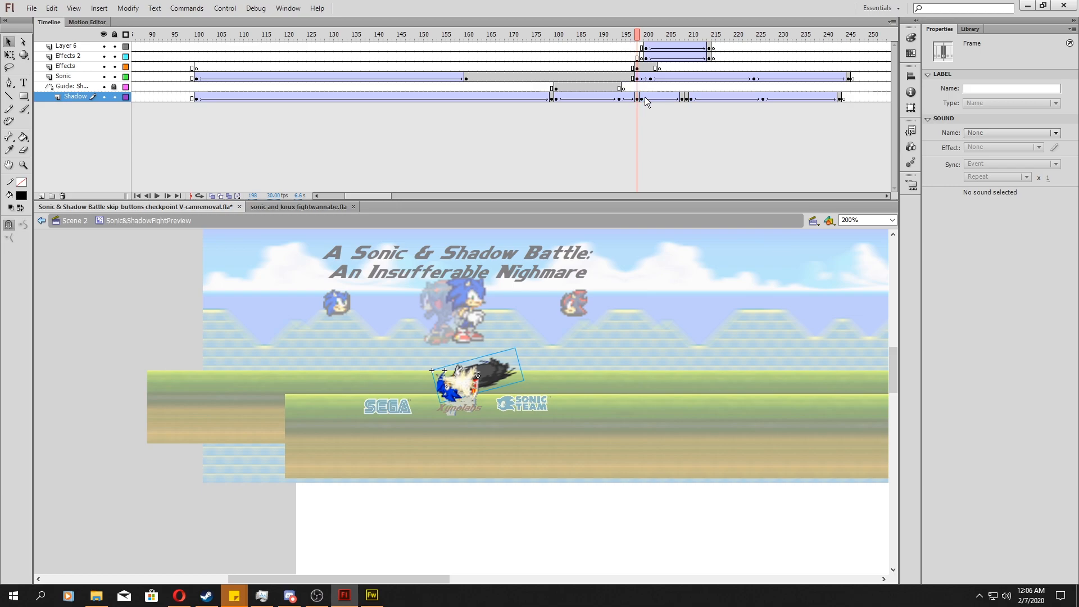
left_click(646, 99)
left_click(640, 98)
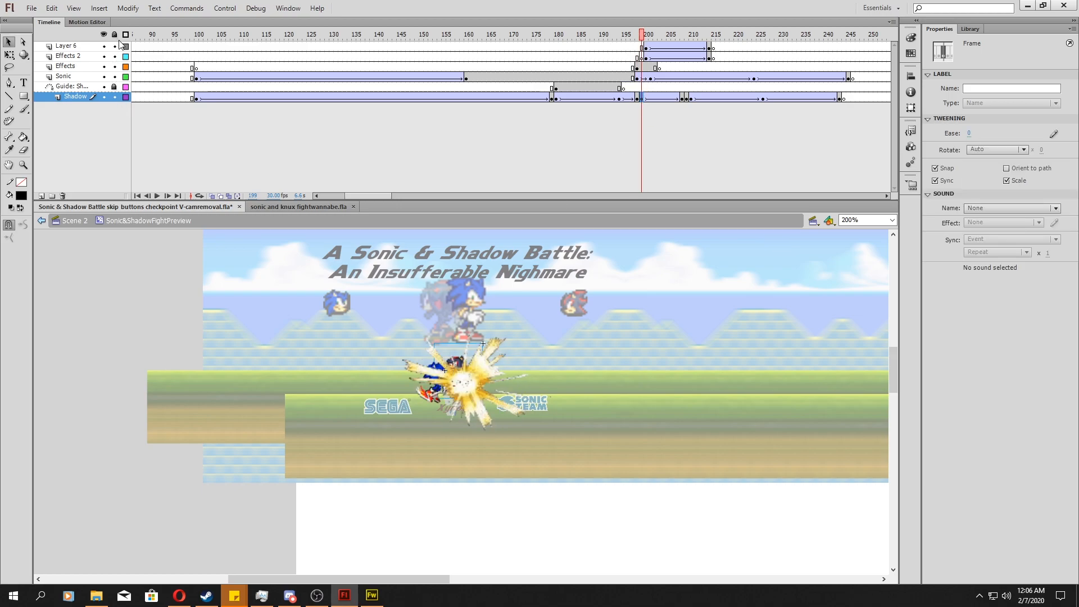
Lock all layers except Shadow, play the nested Shadow-Jump2 symbol from frame 199, and return to the fight preview clip
left_click_drag(114, 46, 115, 109)
double_click(464, 356)
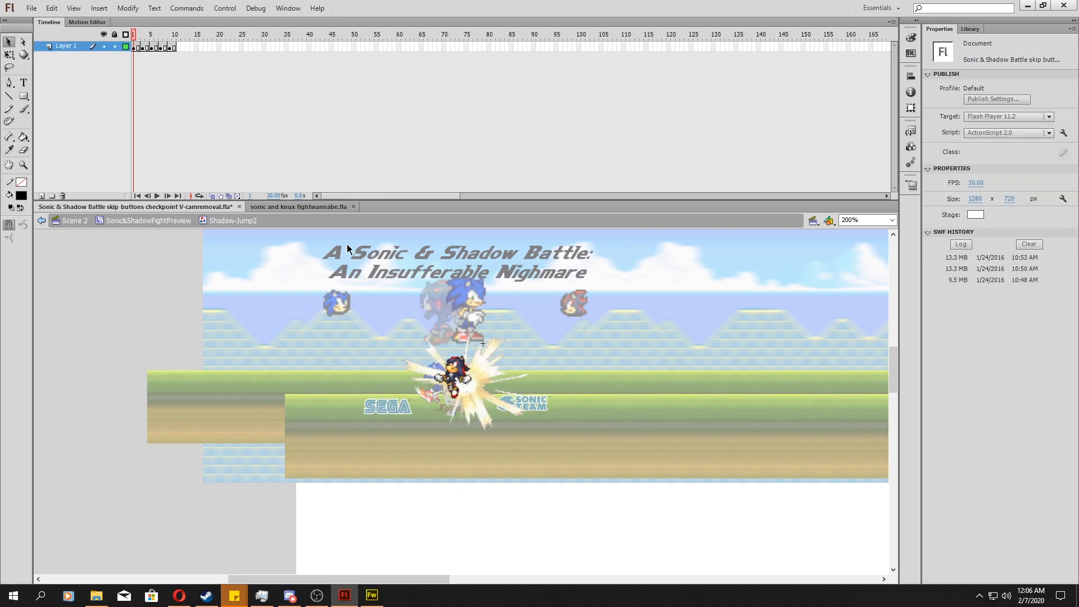
left_click_drag(139, 46, 194, 50)
key("Return")
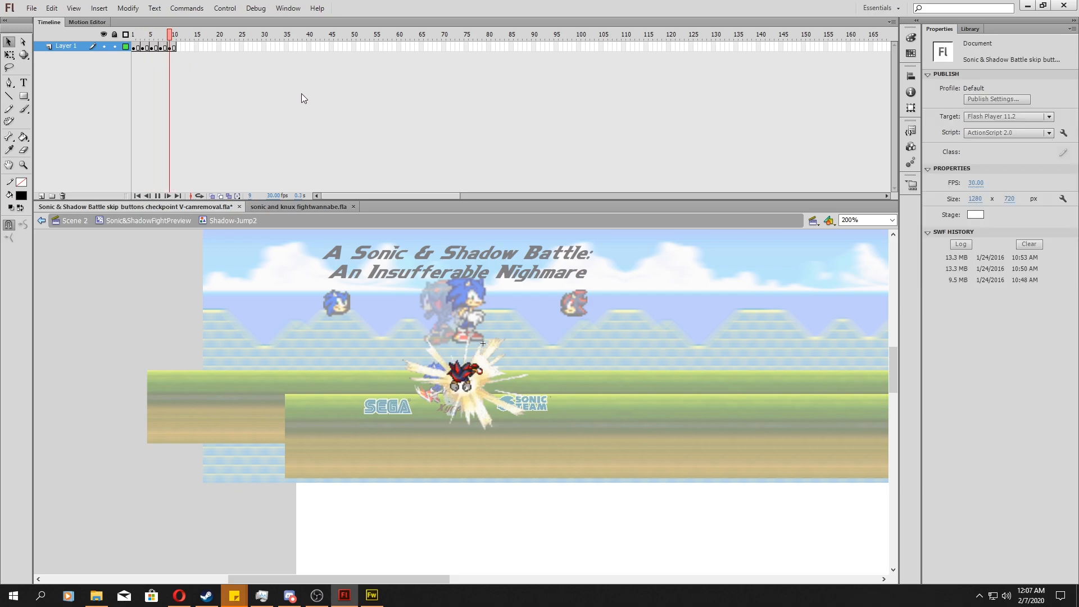
key("Return")
double_click(140, 339)
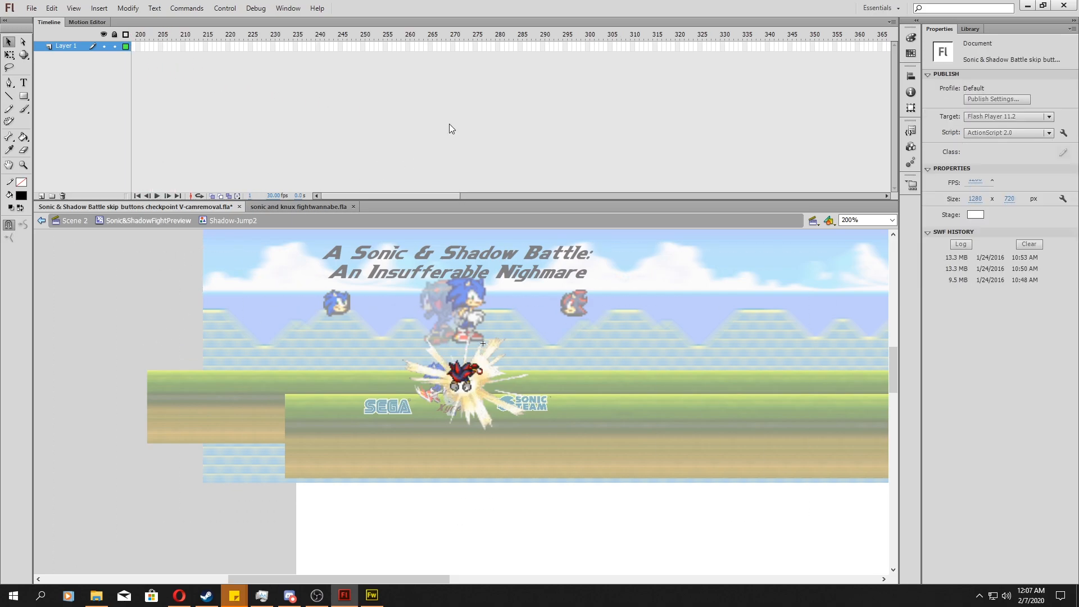
Scrub Shadow's jump to its end and inspect his poses at frames 208 and 209 at 400% magnification
left_click_drag(396, 198, 381, 197)
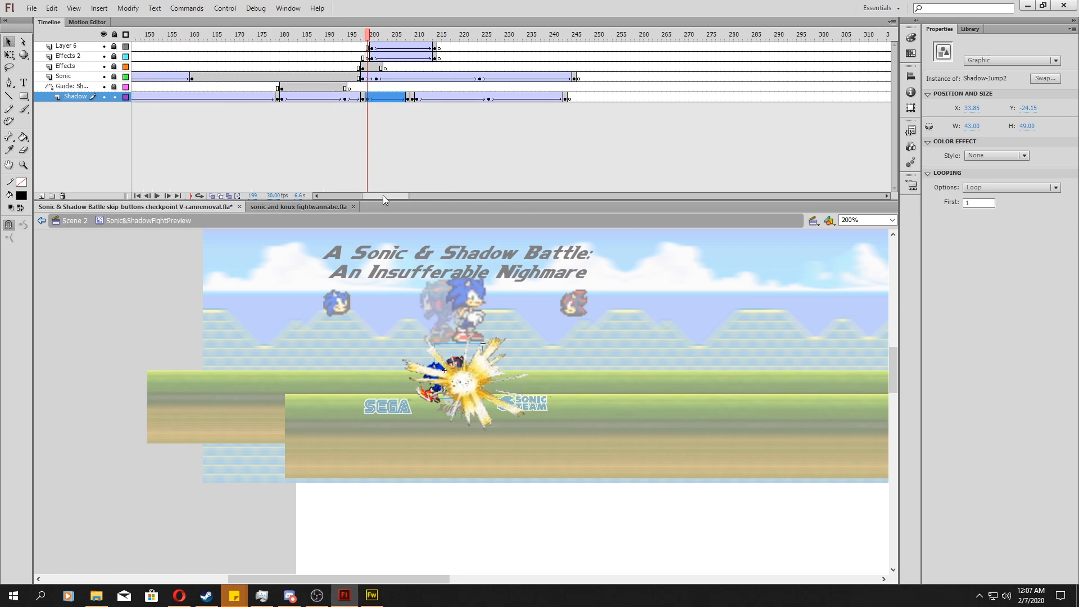
left_click_drag(371, 88, 414, 101)
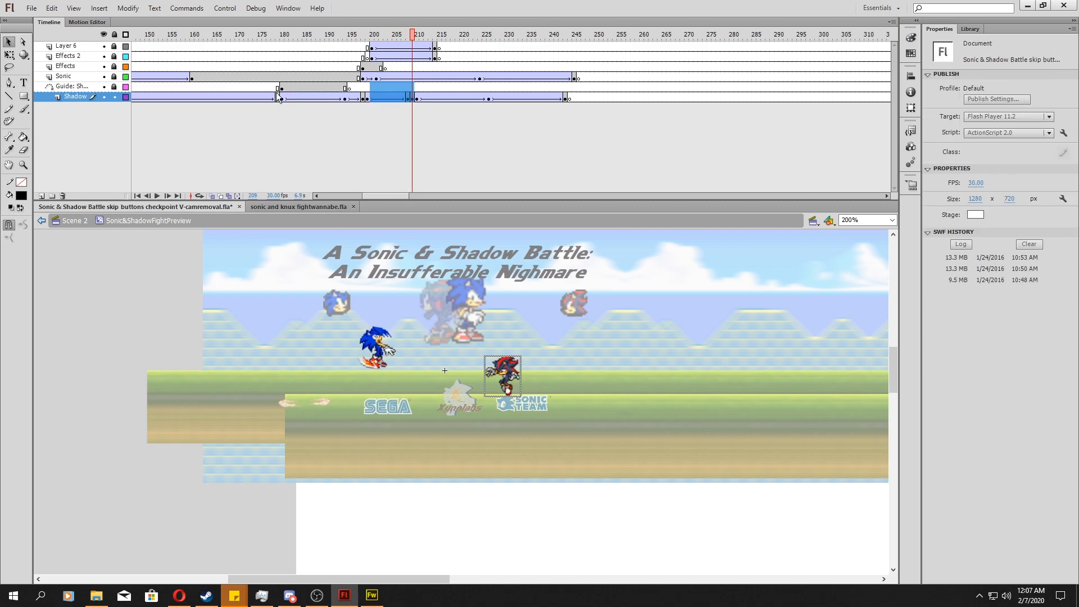
left_click(410, 99)
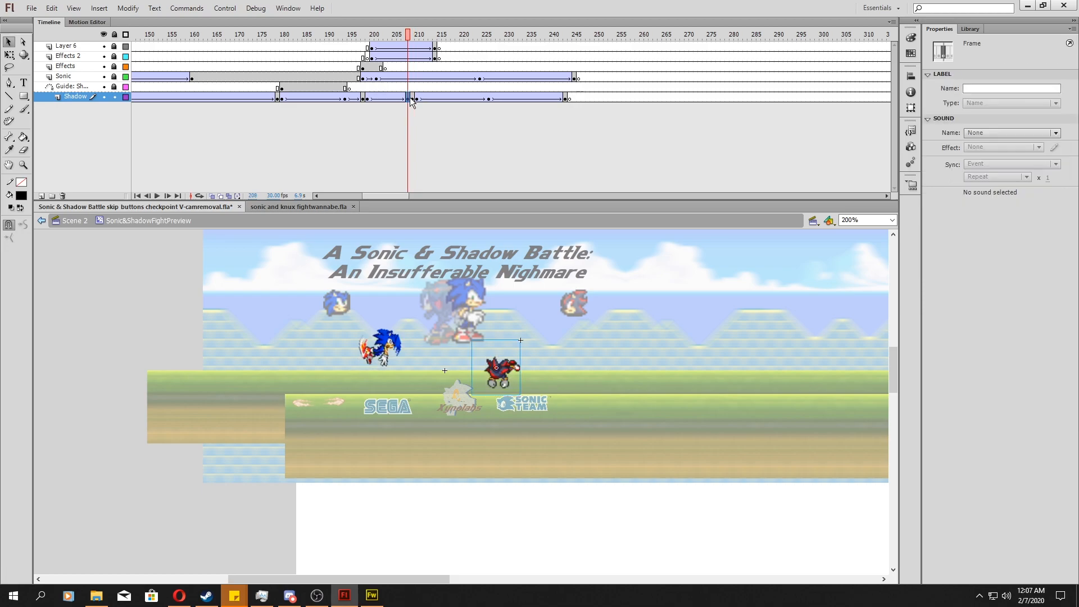
left_click(417, 99)
left_click(414, 98)
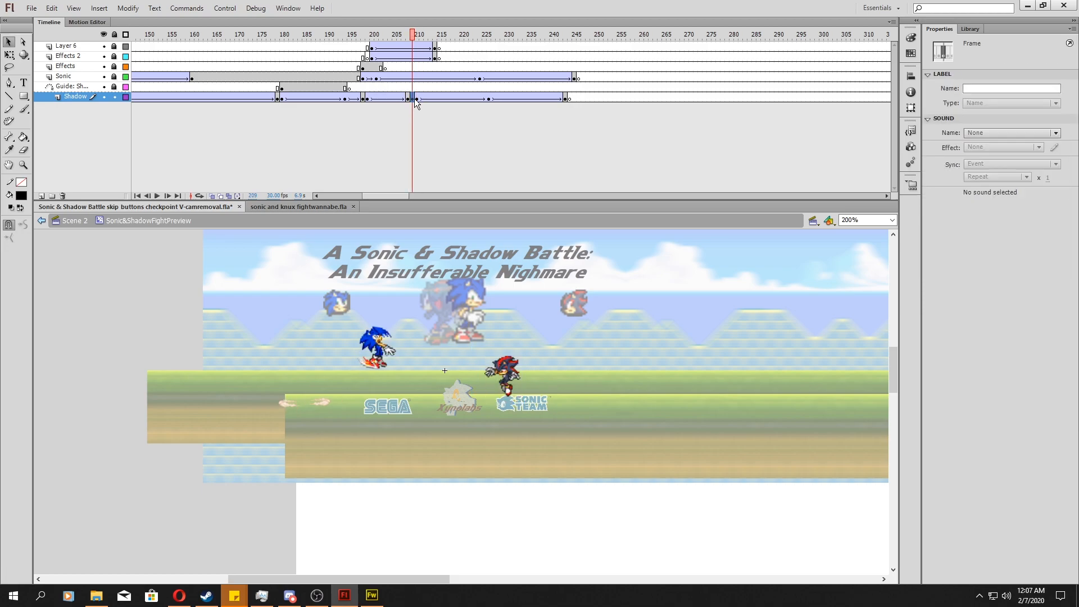
left_click(892, 220)
left_click(860, 286)
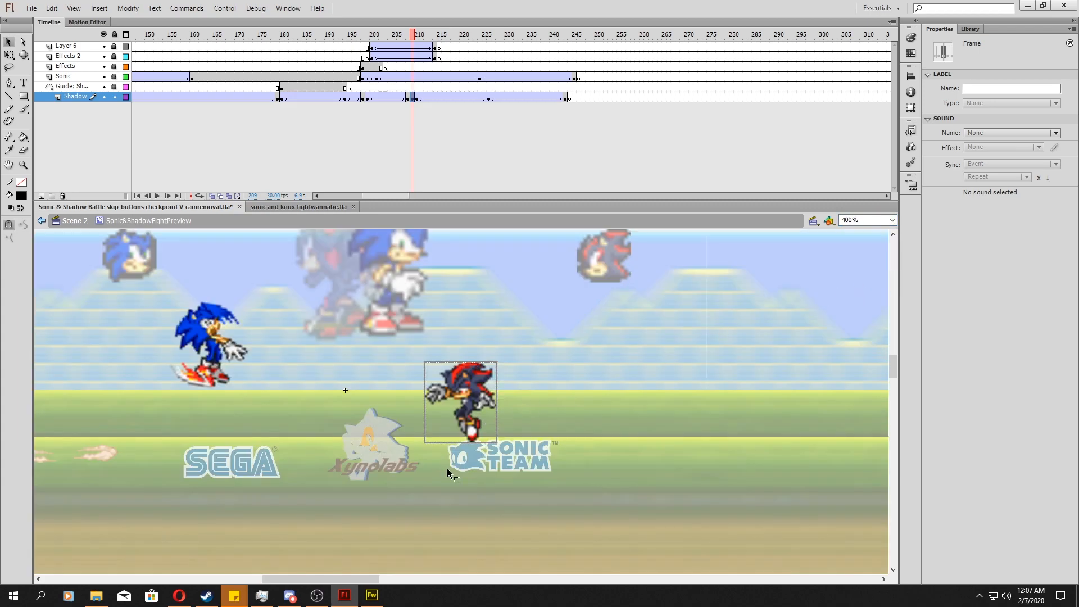
left_click(371, 595)
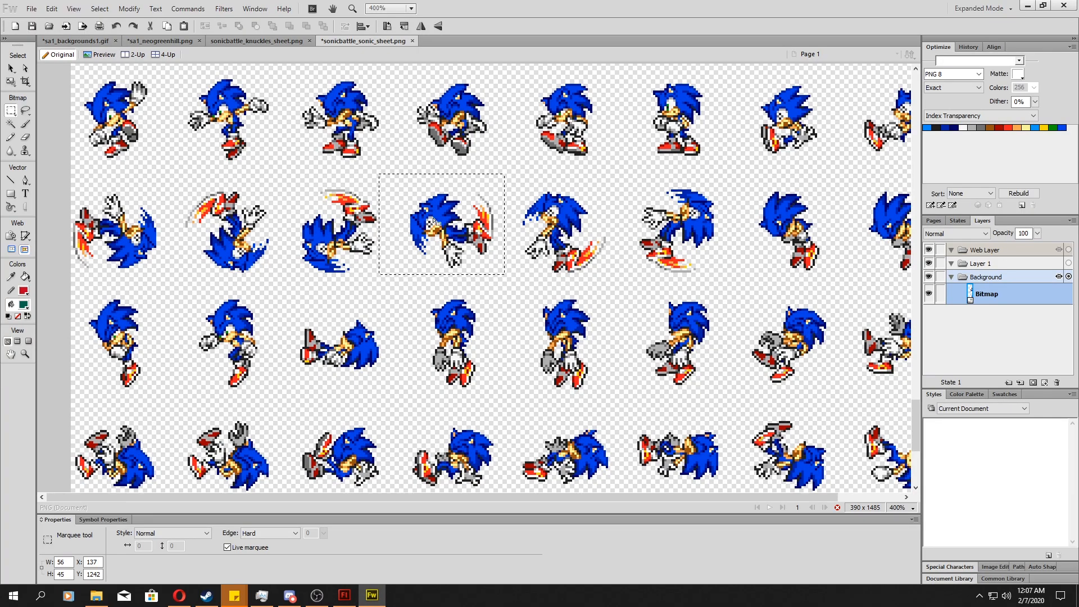
left_click(344, 595)
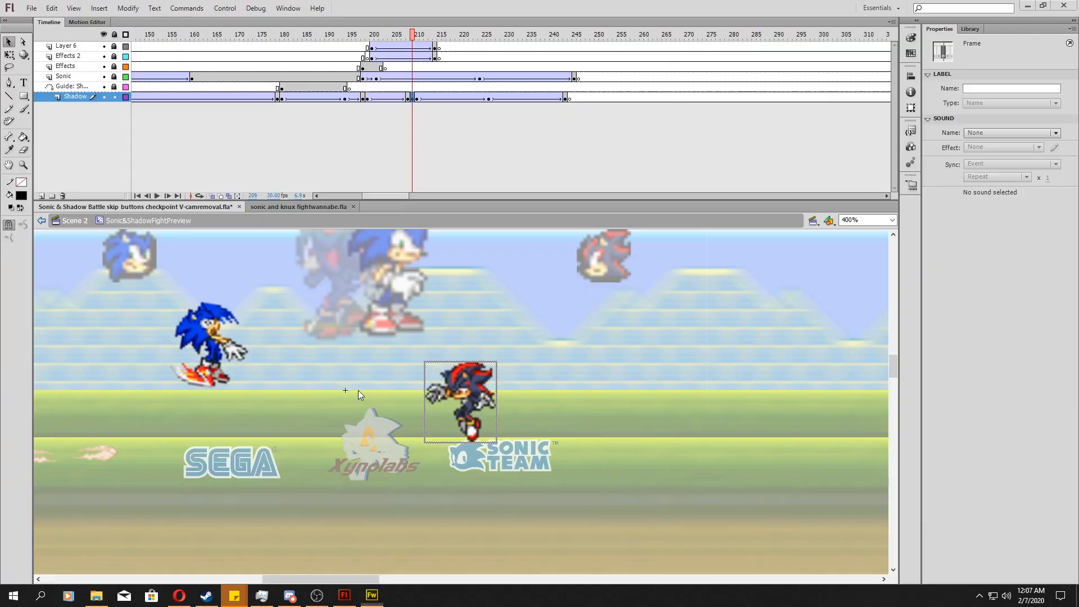
left_click(319, 137)
Compare Shadow's poses at frames 208, 209 and 210 to examine the transition from jump to braking slide
left_click_drag(394, 97, 450, 95)
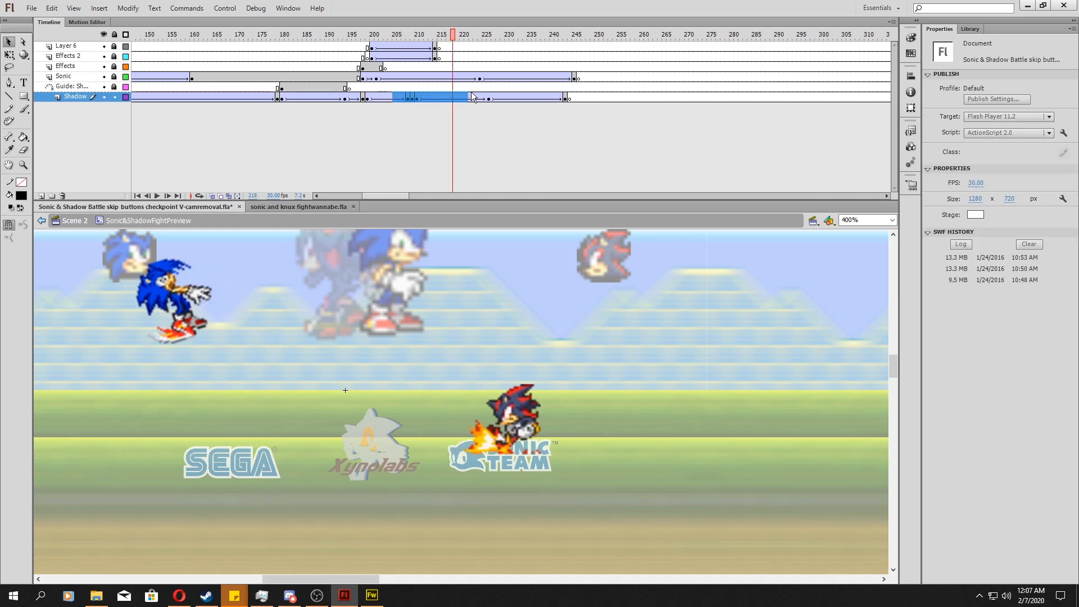
left_click(410, 97)
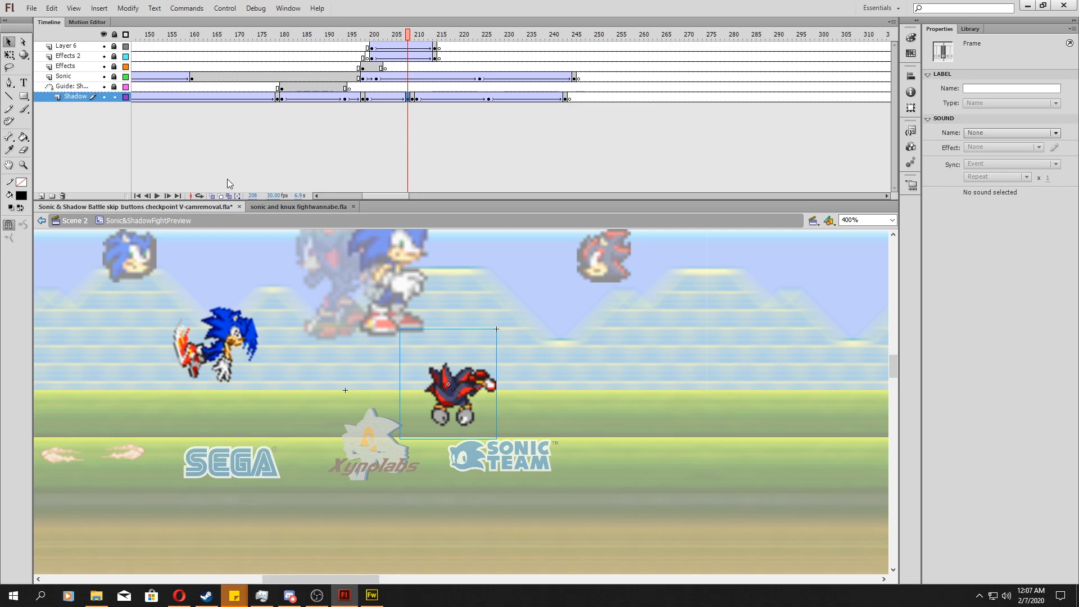
left_click(387, 120)
left_click(417, 88)
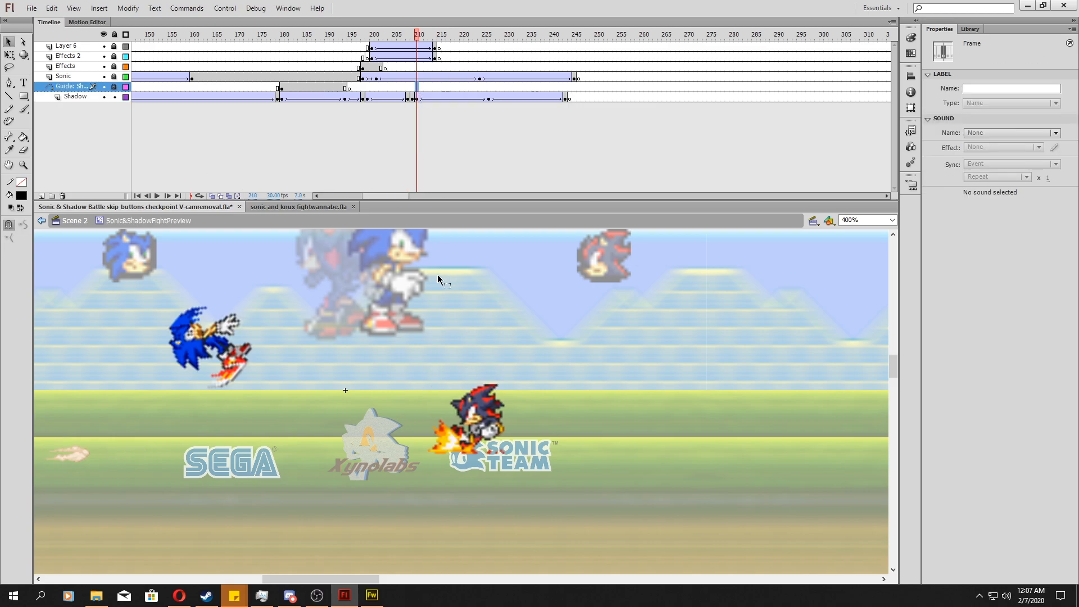
mouse_move(420, 97)
left_mouse_down()
mouse_move(436, 93)
mouse_move(414, 93)
left_mouse_up()
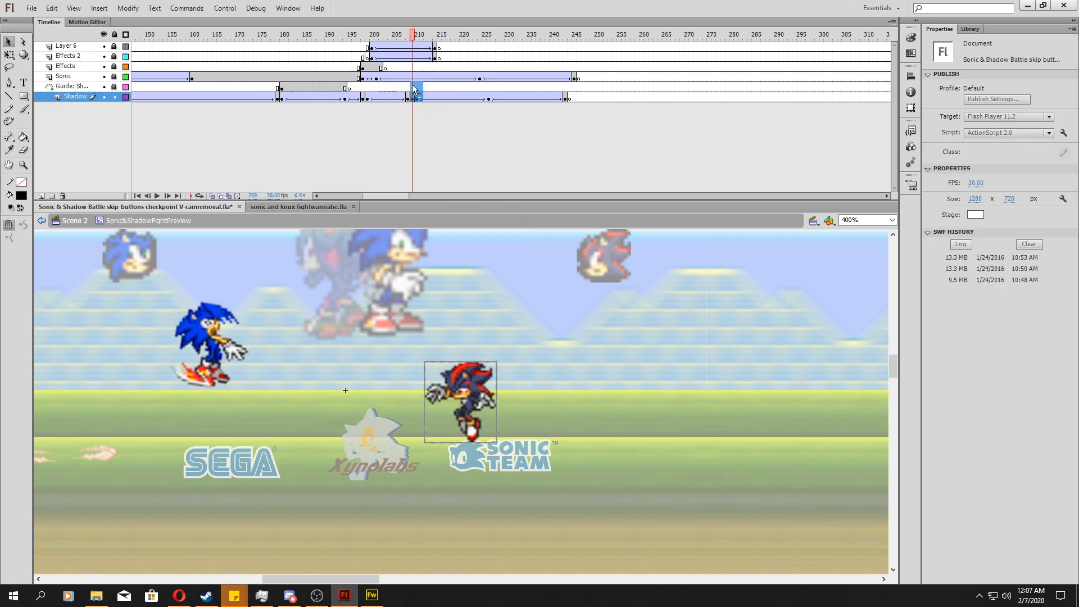
left_click(414, 88)
left_click(410, 98)
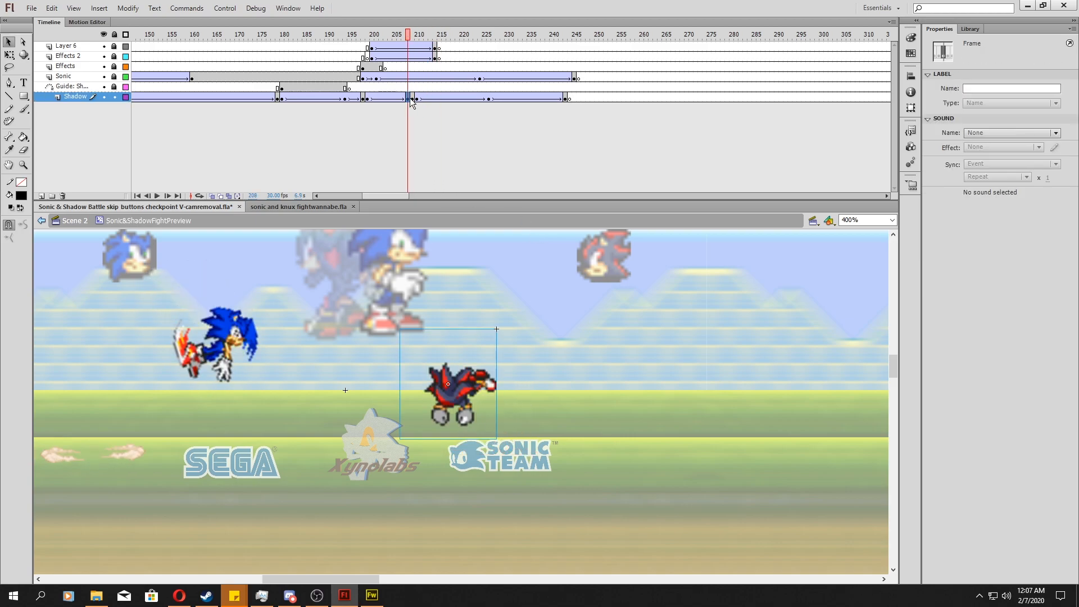
left_click(415, 98)
left_click(413, 97)
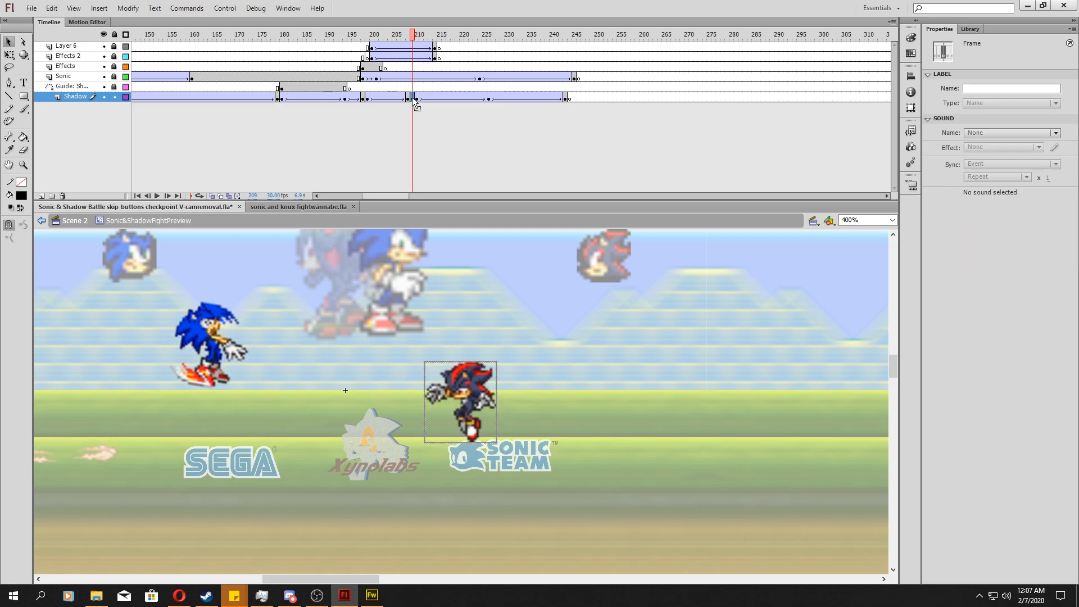
left_click(416, 97)
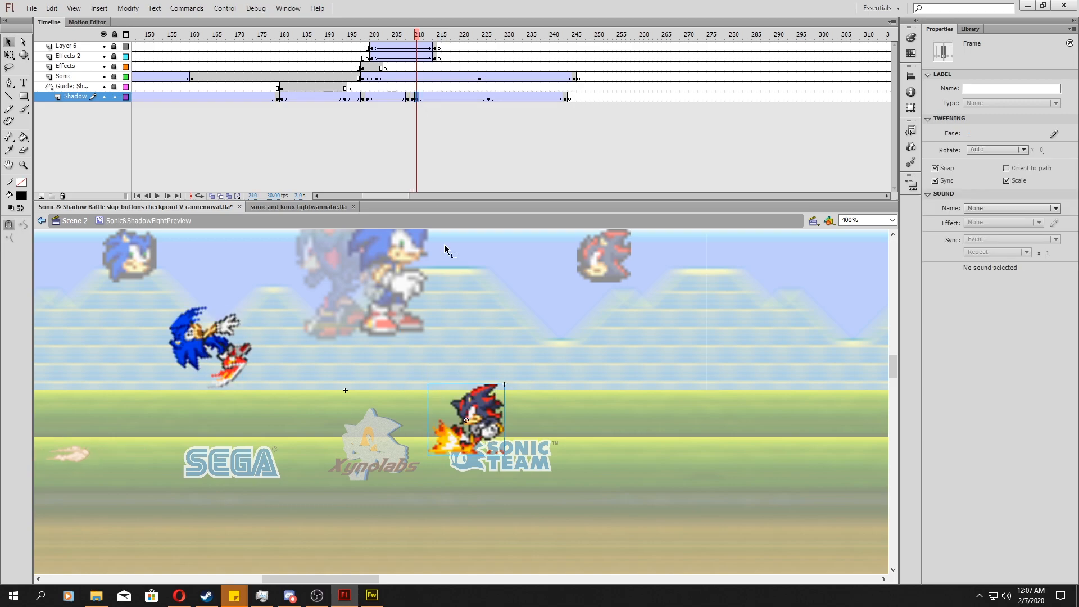
Open the nested shadow-break symbol at frame 210, play its animation, and return to the fight preview clip
double_click(482, 410)
key("Return")
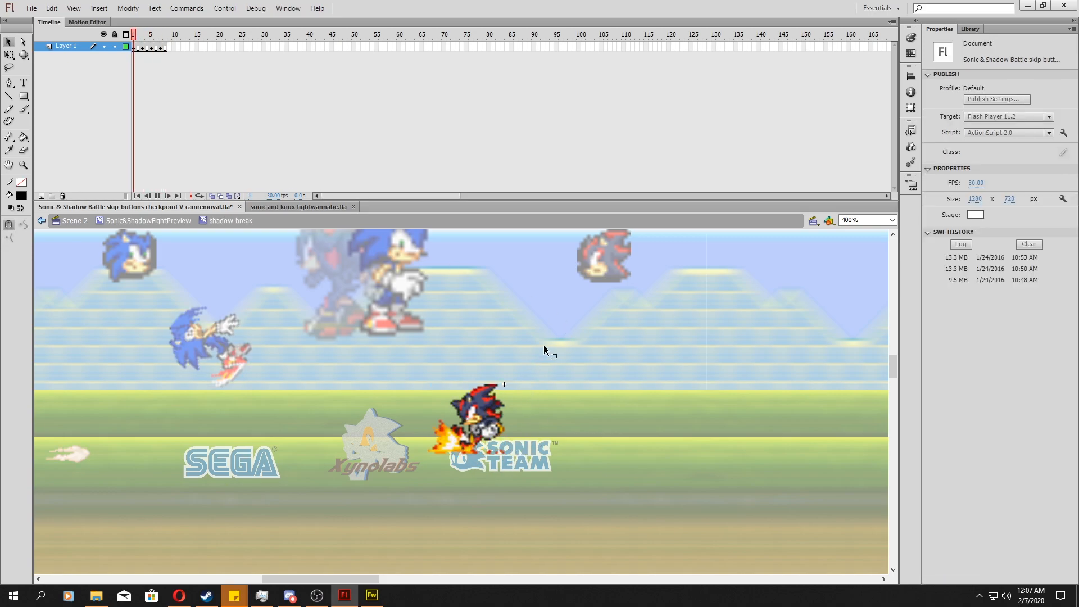
double_click(460, 276)
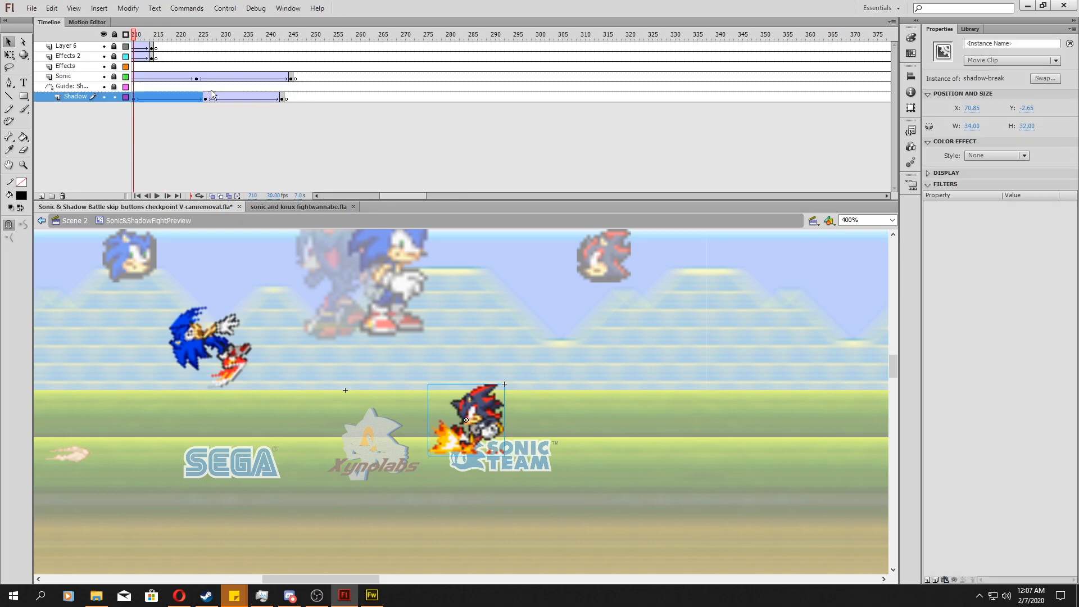
Scrub through Shadow's braking slide, inspecting frames 234, 220 and the keyframe at 226, and continue past its end to frame 268
left_click_drag(406, 199, 393, 199)
left_click_drag(335, 99, 425, 111)
left_click(423, 97)
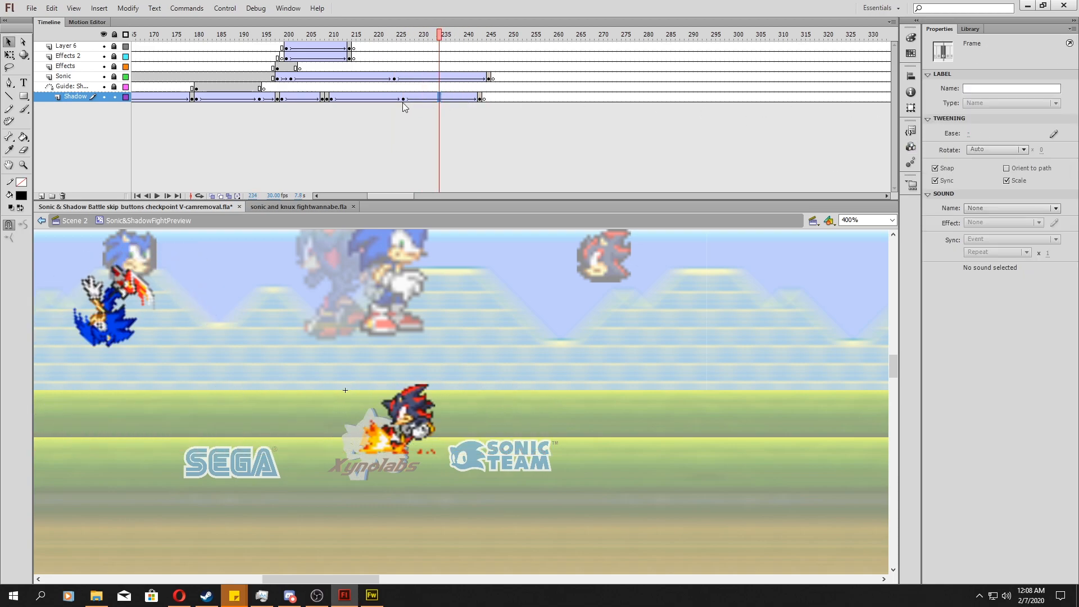
left_click(335, 99)
left_click(358, 88)
left_click_drag(363, 79, 371, 77)
left_click(376, 98)
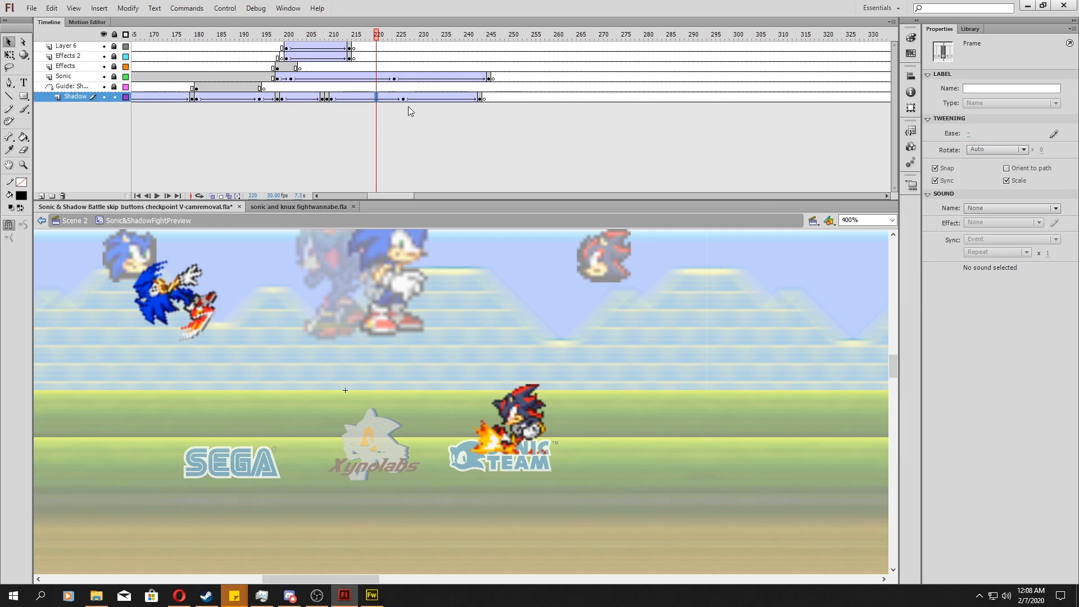
left_click(403, 99)
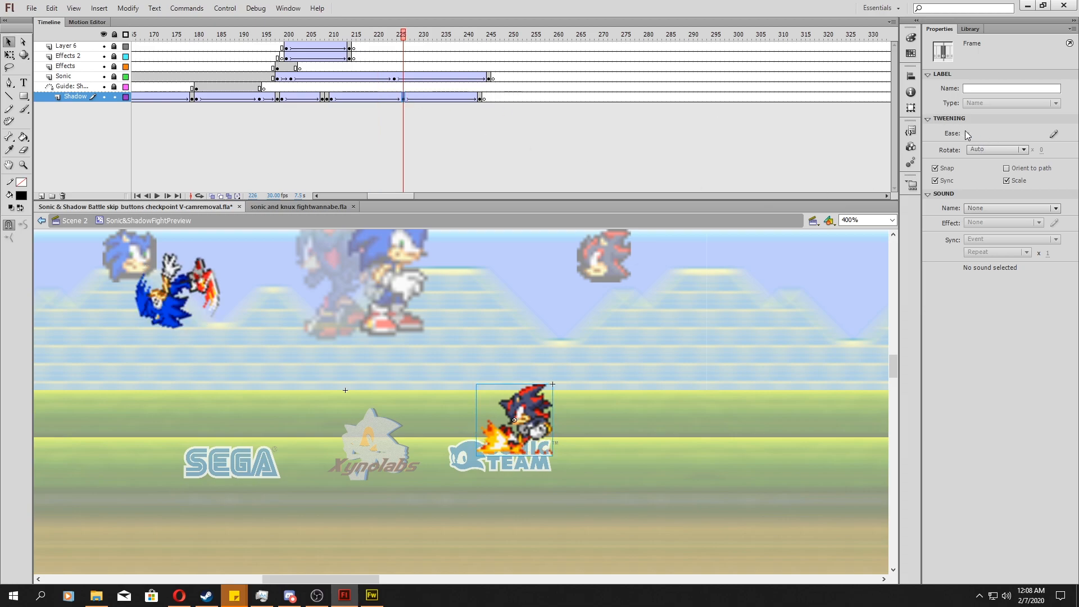
left_click_drag(340, 87, 597, 97)
left_click(620, 118)
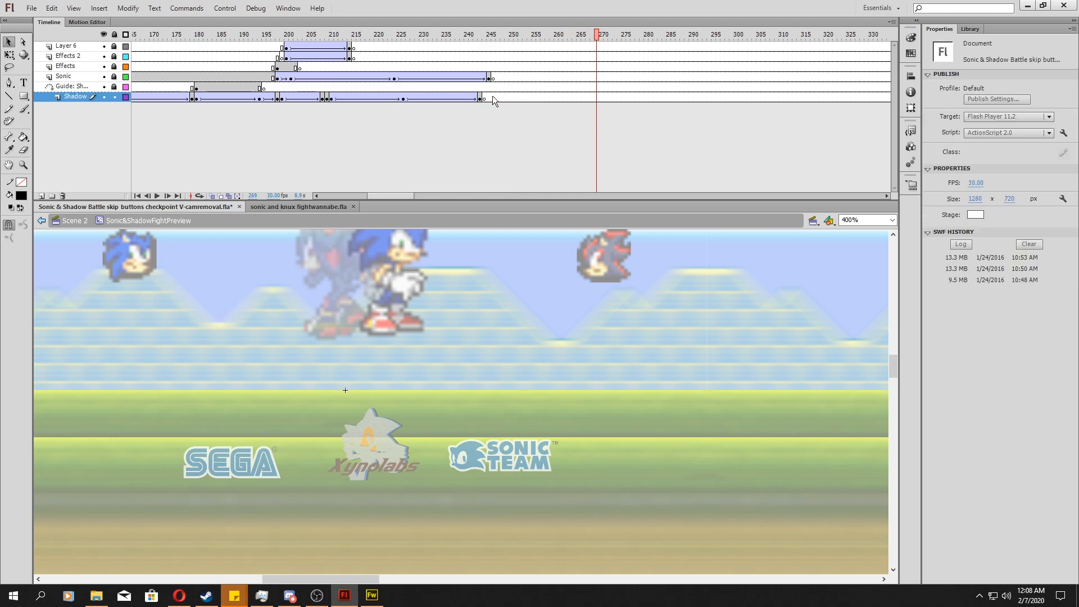
Set the stage magnification to 200% and scrub ahead to the Effects keyframe at frame 385 in Sonic's run
left_click_drag(405, 195, 412, 196)
left_click(892, 220)
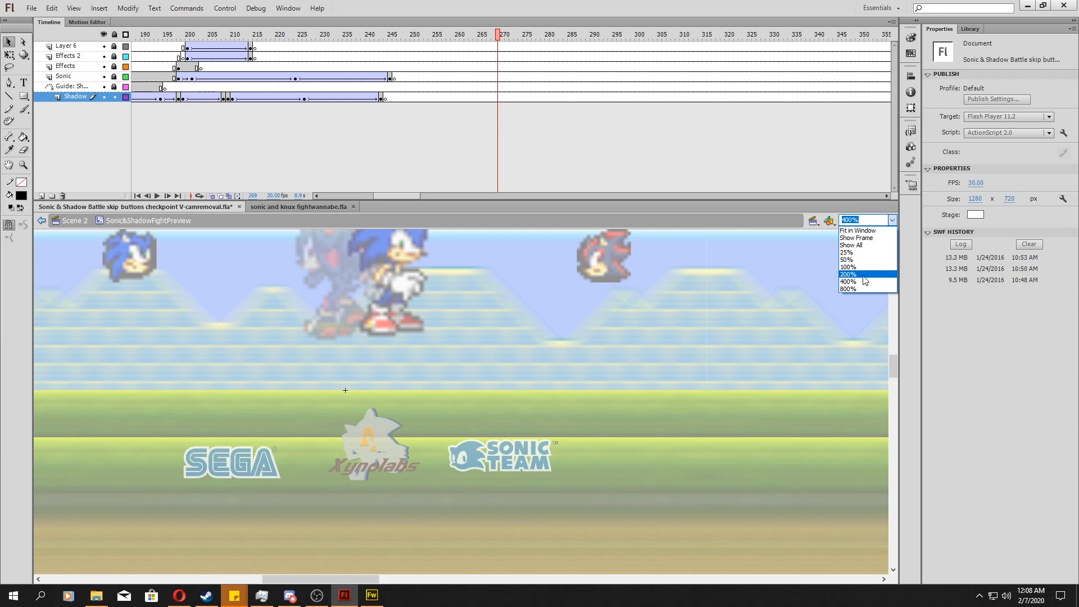
left_click(877, 274)
left_click_drag(402, 198, 421, 197)
left_click_drag(353, 77, 446, 68)
left_click(543, 77)
left_click(544, 68)
left_click(538, 68)
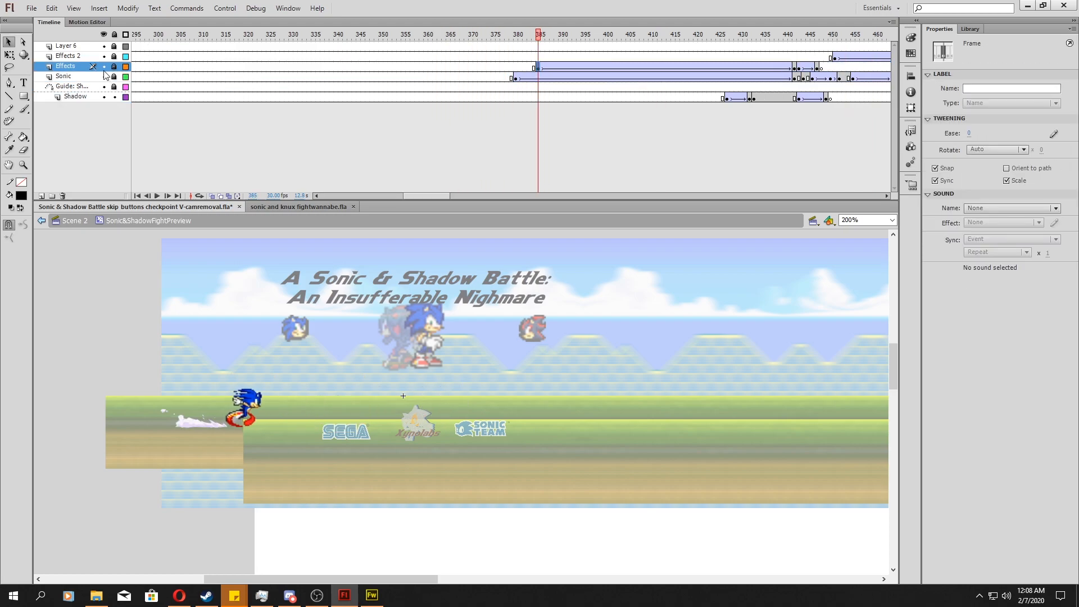
Unlock all the layers and play Sonic's run from his keyframe at frame 380
left_click_drag(118, 67, 116, 101)
left_click(516, 78)
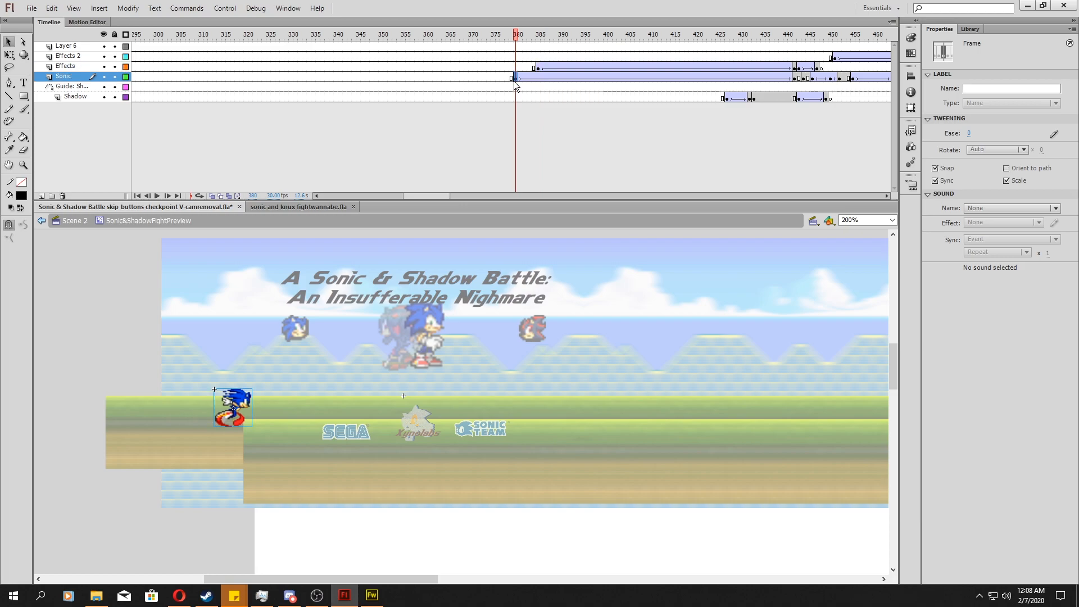
key("Return")
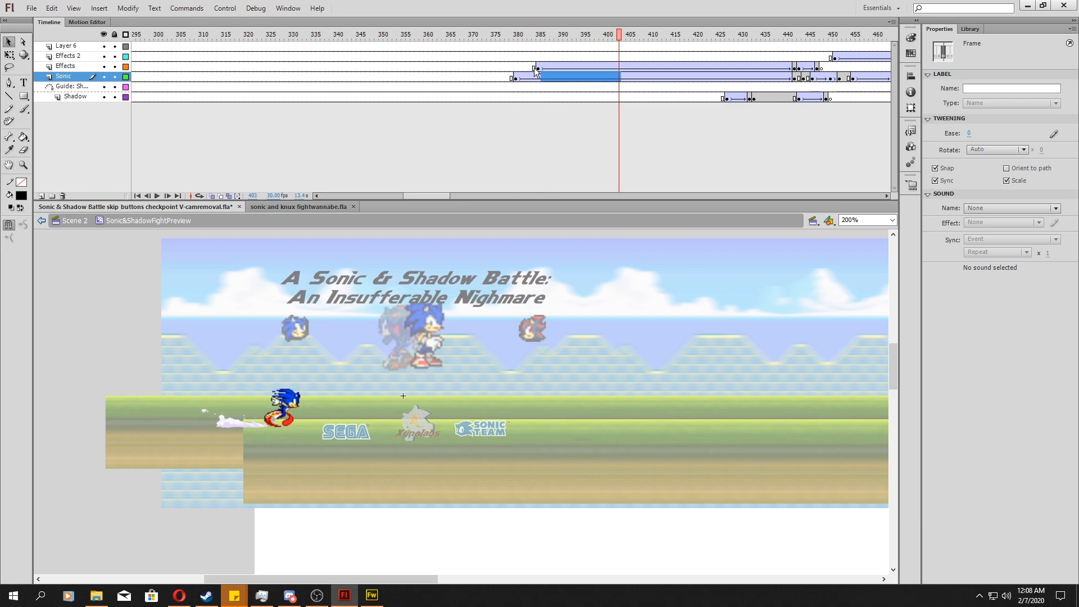
Open the nested whitewoosh dust symbol behind Sonic at frame 385, play its animation, and return to the fight preview clip
left_click(542, 68)
left_click(536, 68)
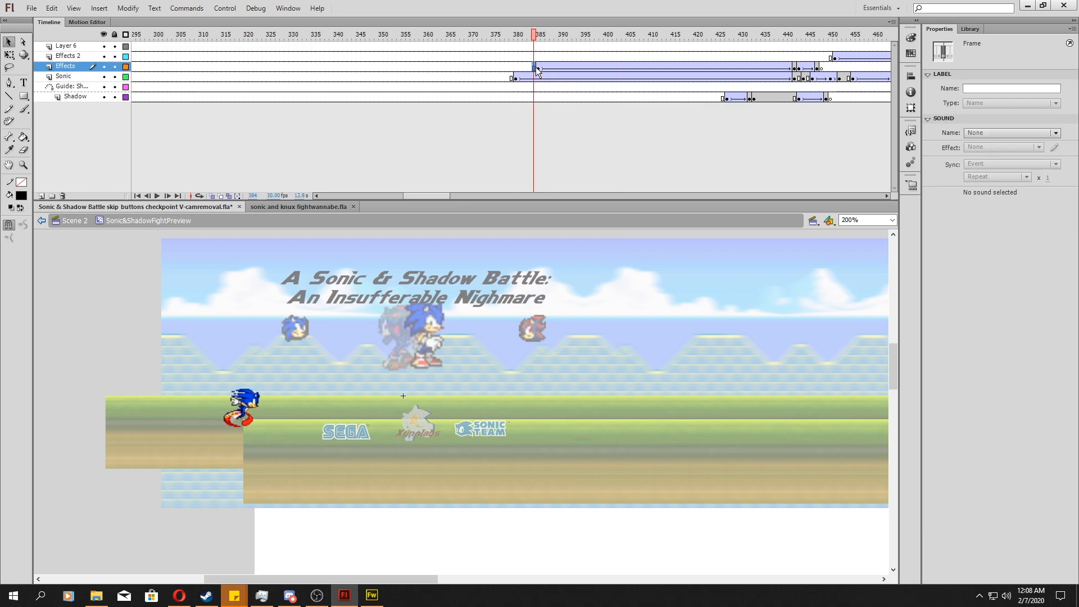
left_click(538, 68)
double_click(201, 422)
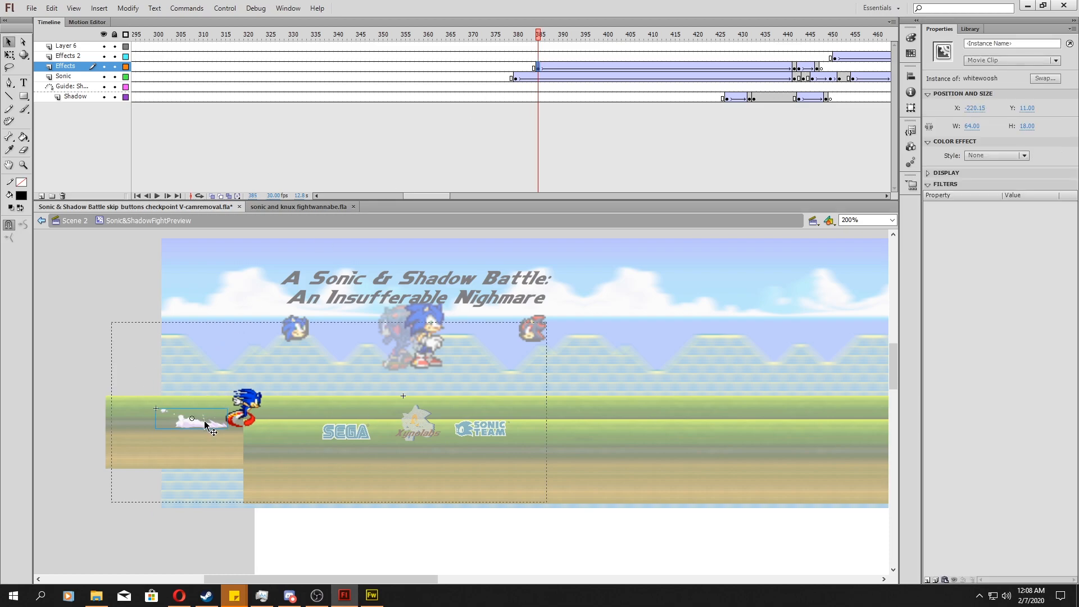
key("Return")
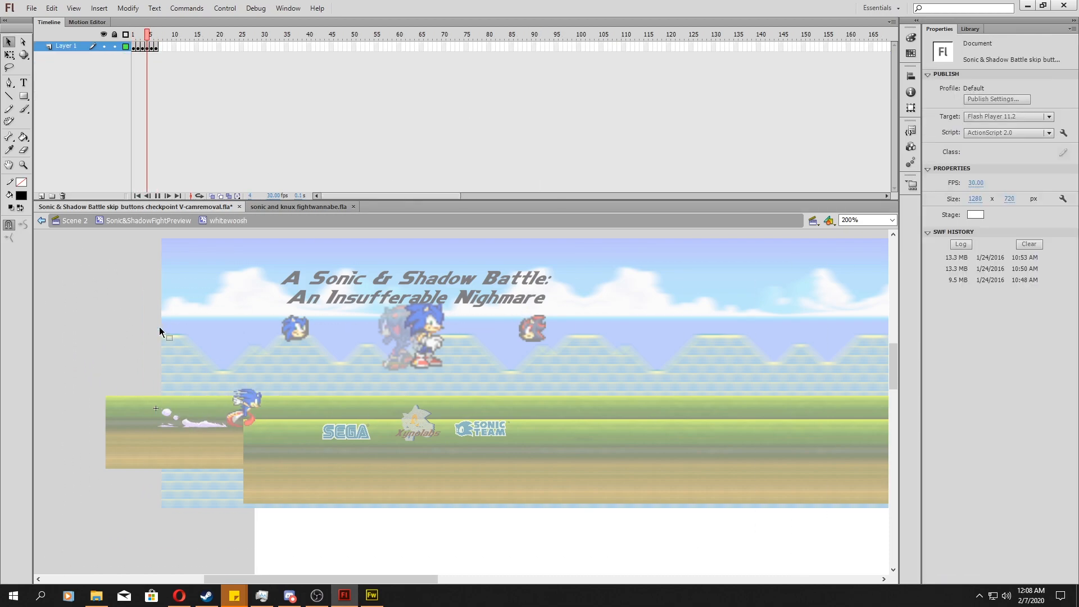
double_click(103, 321)
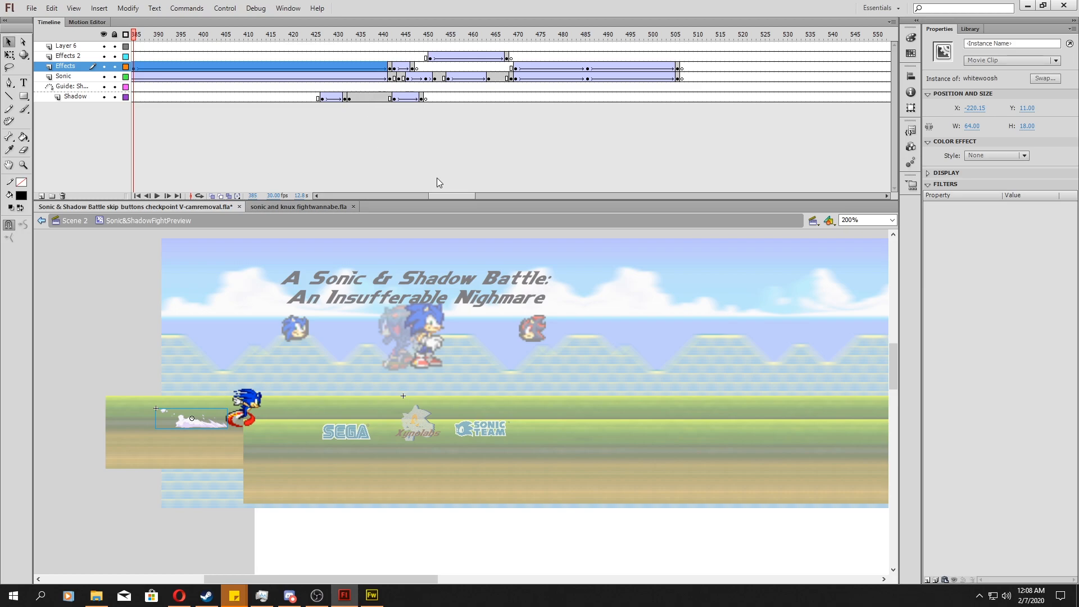
Scrub Sonic's run with its dust trail to frame 428, then view frame 377 before he appears
left_click_drag(440, 197, 425, 197)
left_click_drag(362, 68, 568, 69)
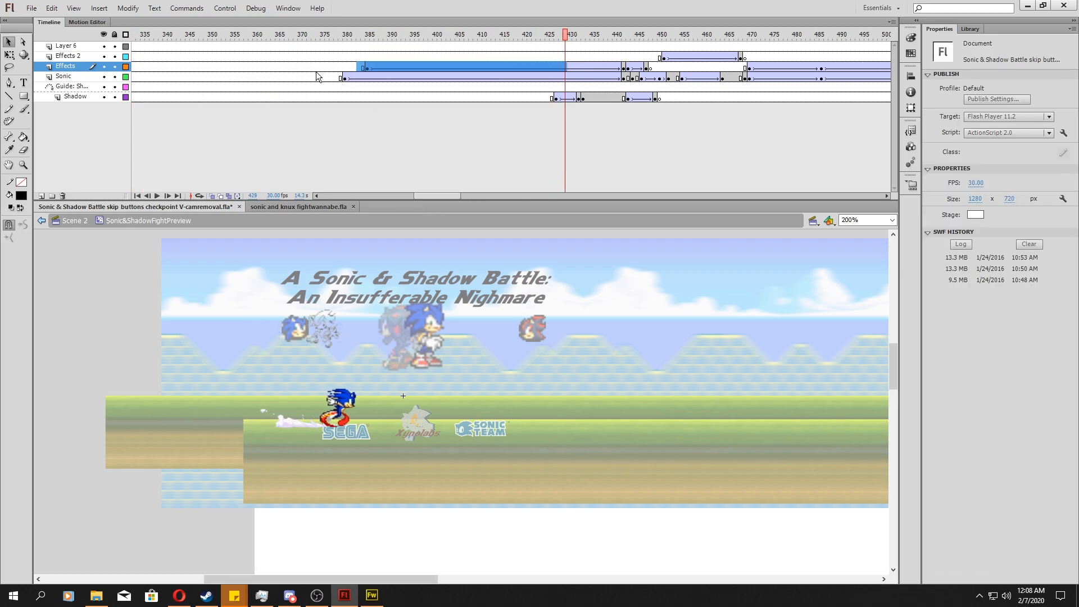
left_click(332, 77)
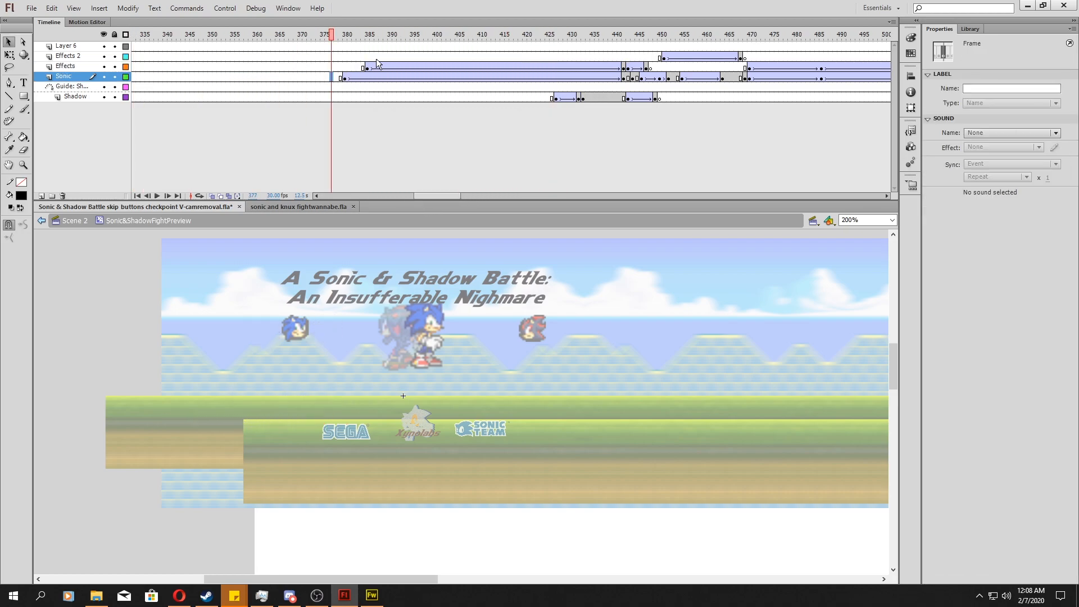
Try shifting Sonic and his dust trail farther right at frame 442 and scrub the run to check the motion
left_click(623, 75)
key("shift+Right")
key("shift+Right")
key("shift+Right")
key("shift+Right")
key("shift+Right")
key("shift+Right")
key("shift+Right")
key("shift+Right")
key("shift+Right")
key("shift+Right")
key("shift+Right")
key("shift+Right")
key("shift+Right")
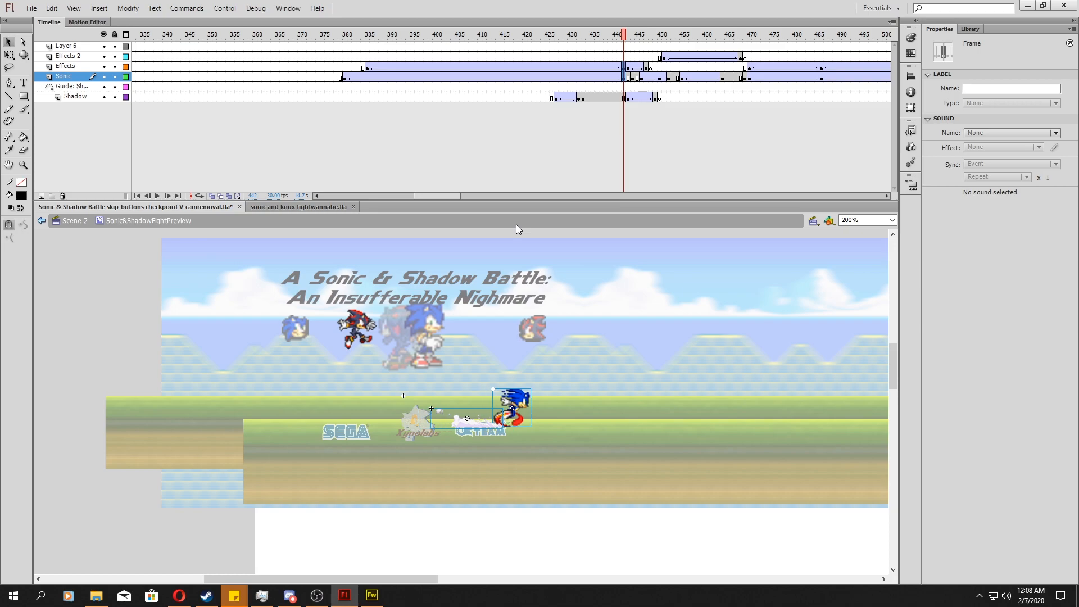
left_click_drag(404, 69, 545, 106)
Undo the shift of Sonic and his dust trail, and return from the whitewoosh symbol to the fight preview clip
key("ctrl+z")
key("ctrl+z")
key("ctrl+z")
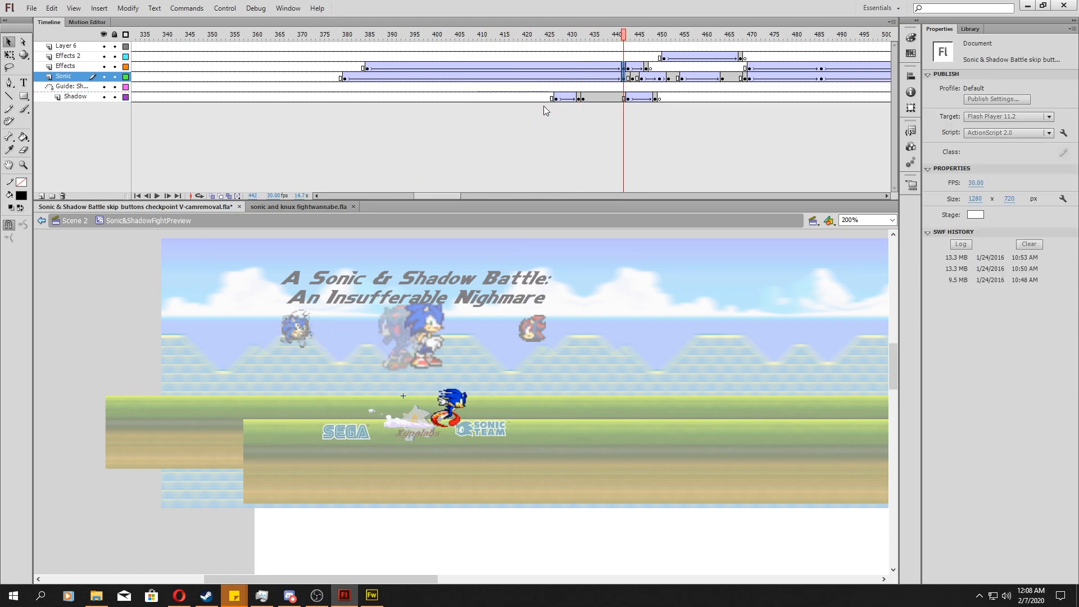
key("ctrl+z")
key("ctrl+z")
key("ctrl+z")
key("ctrl+z")
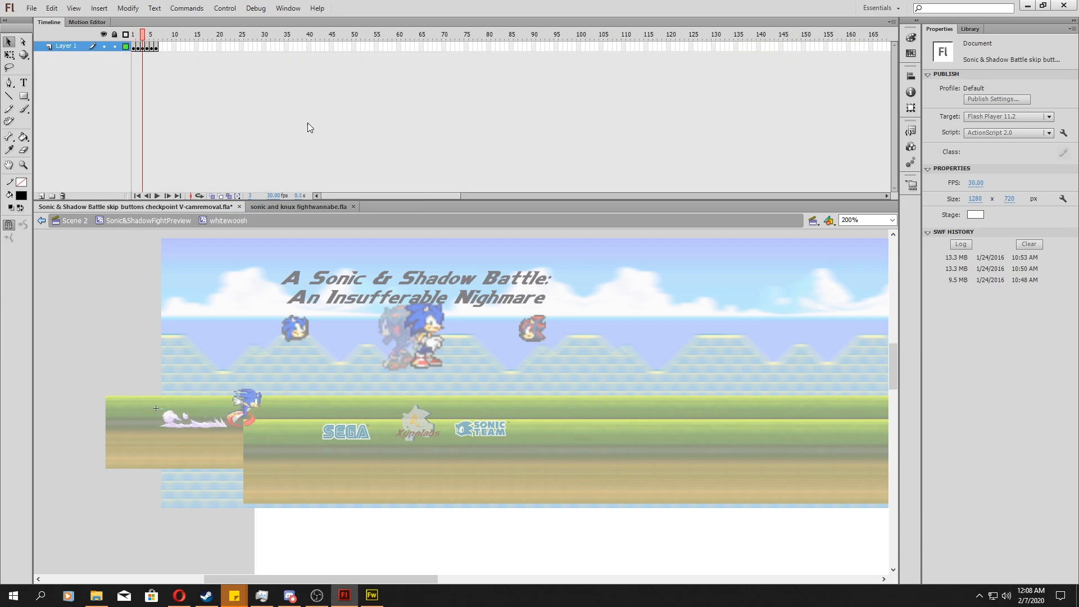
left_click(163, 221)
left_click_drag(467, 195, 460, 195)
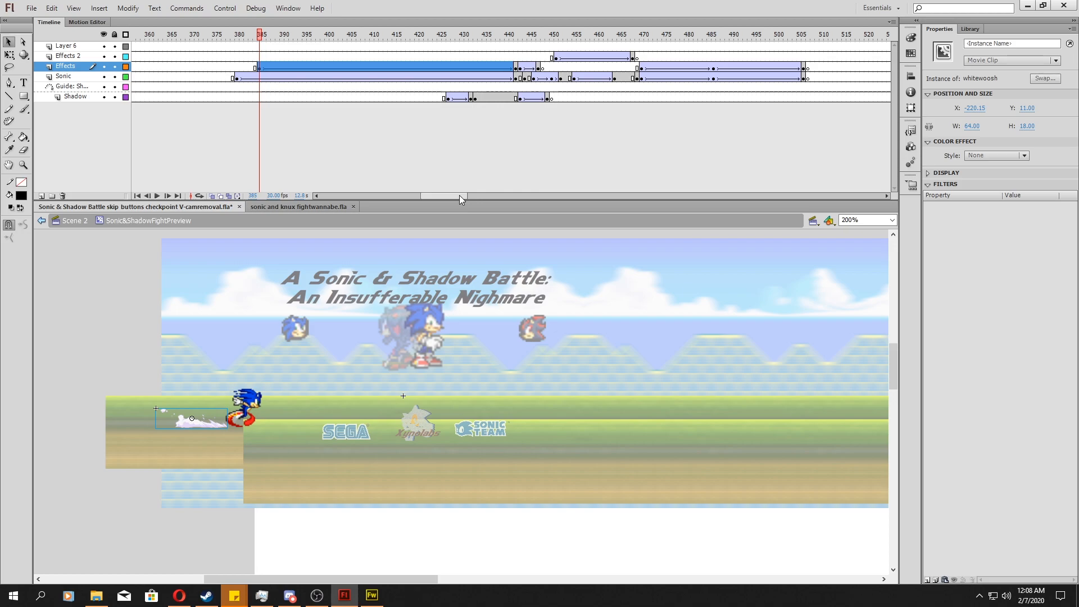
Scrub between frames 422 and 466 to examine how Shadow's downward kick is timed against Sonic's dodge
left_click(581, 120)
left_click_drag(503, 68, 587, 85)
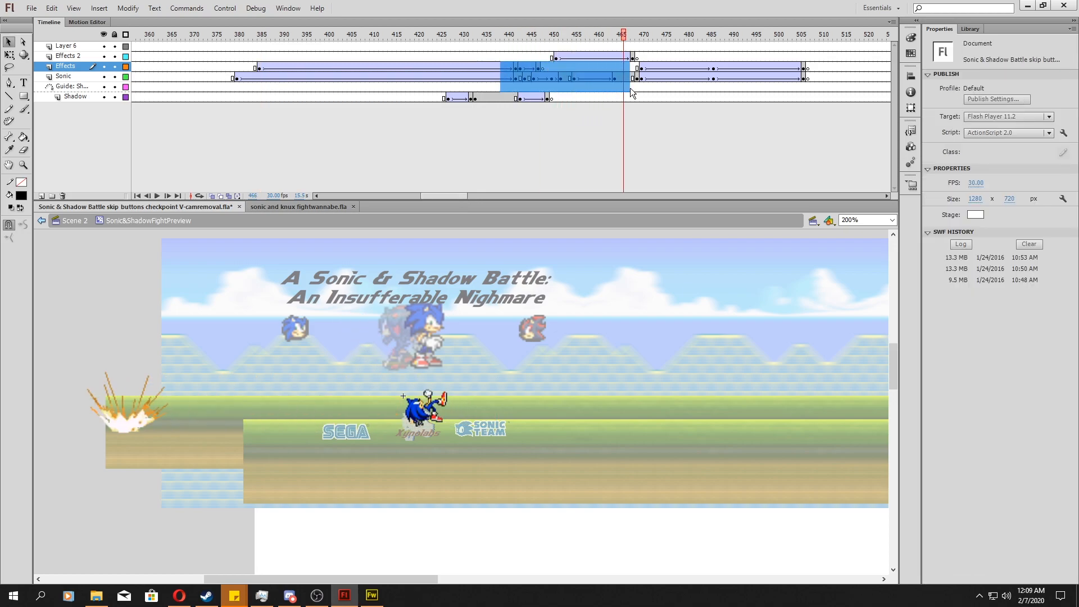
left_click(425, 66)
left_click(513, 67)
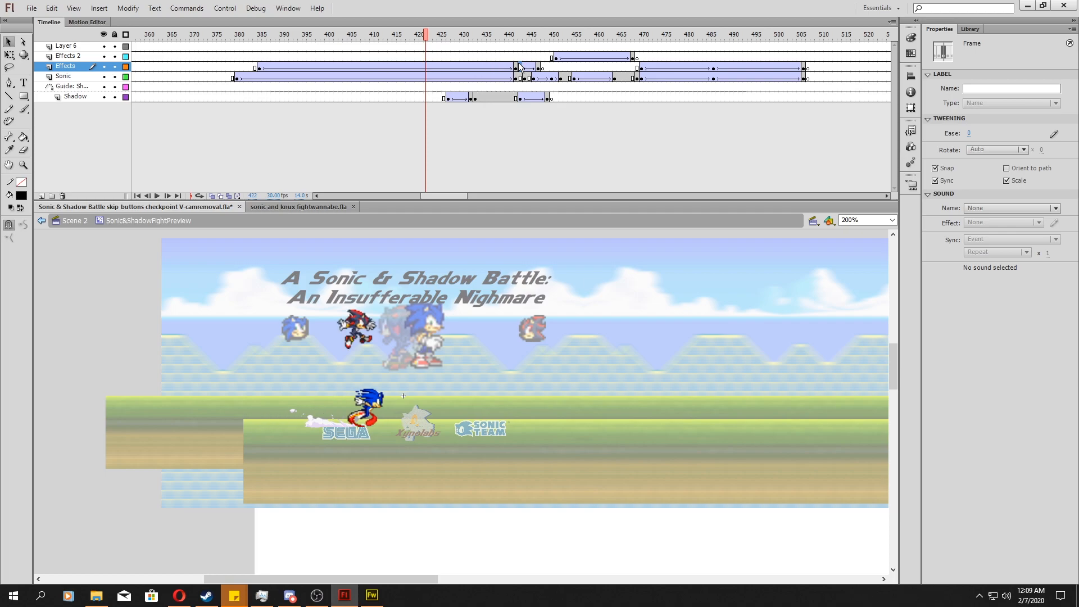
left_click_drag(404, 58, 531, 101)
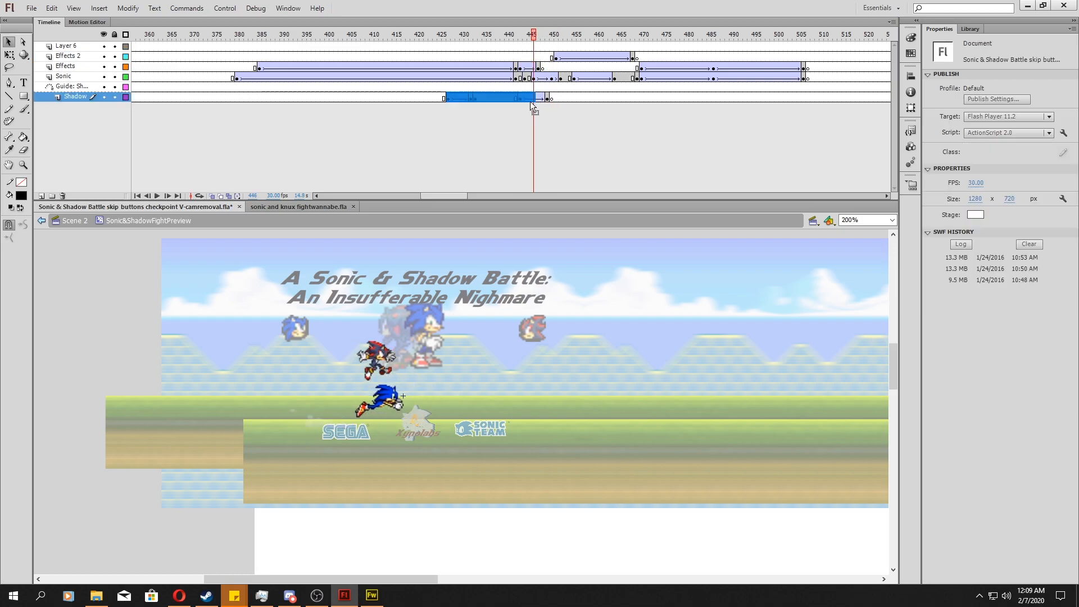
Open the nested shadow-kickdown1 symbol at frame 443, scrub it to frame 11, and inspect that frame's ActionScript
left_click(518, 97)
double_click(371, 311)
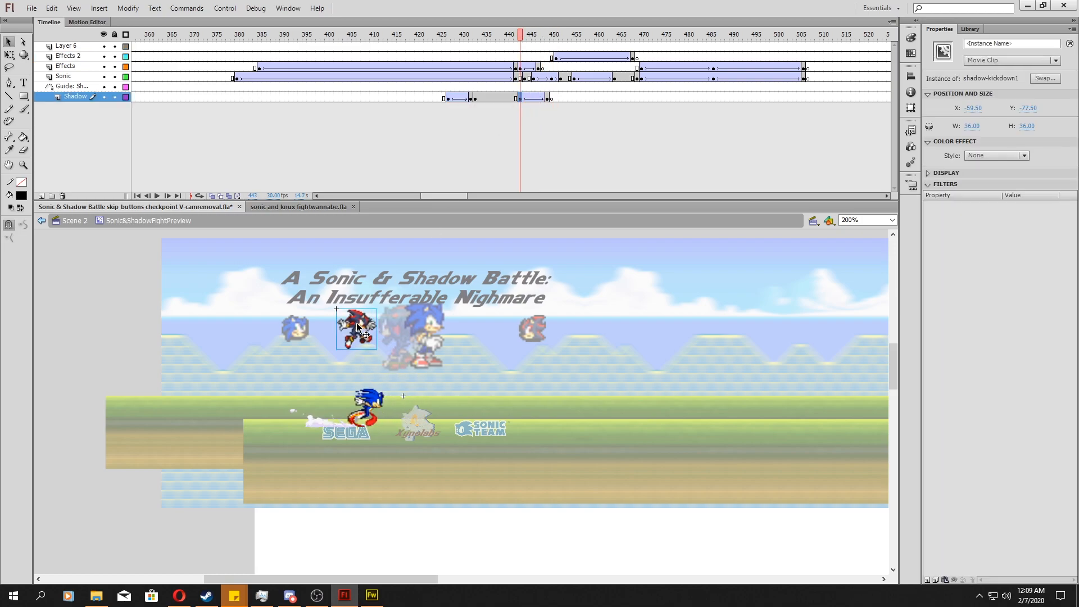
left_click_drag(143, 49, 179, 49)
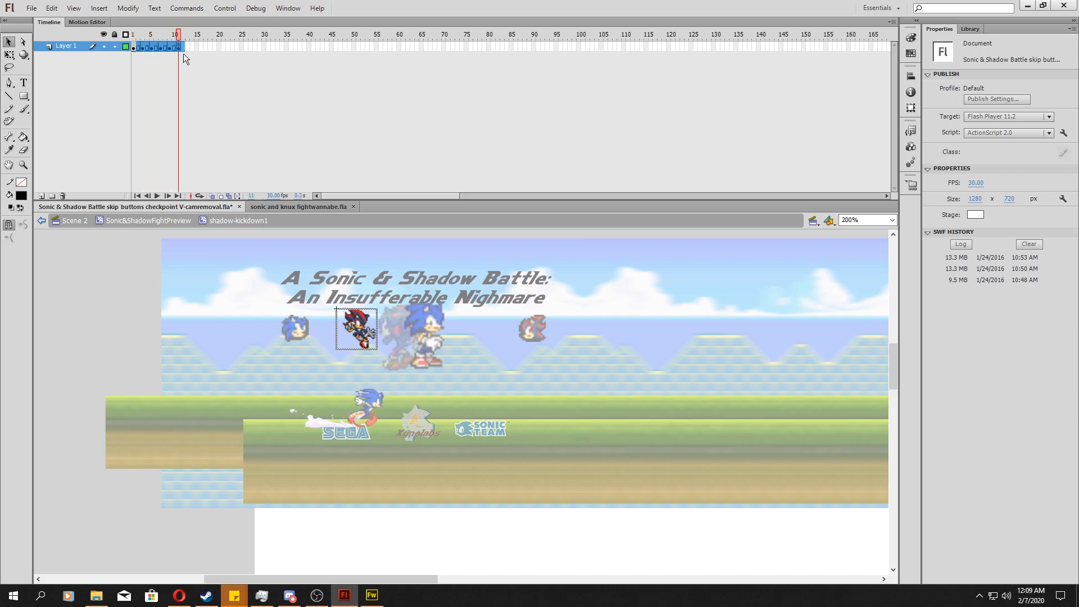
key("F9")
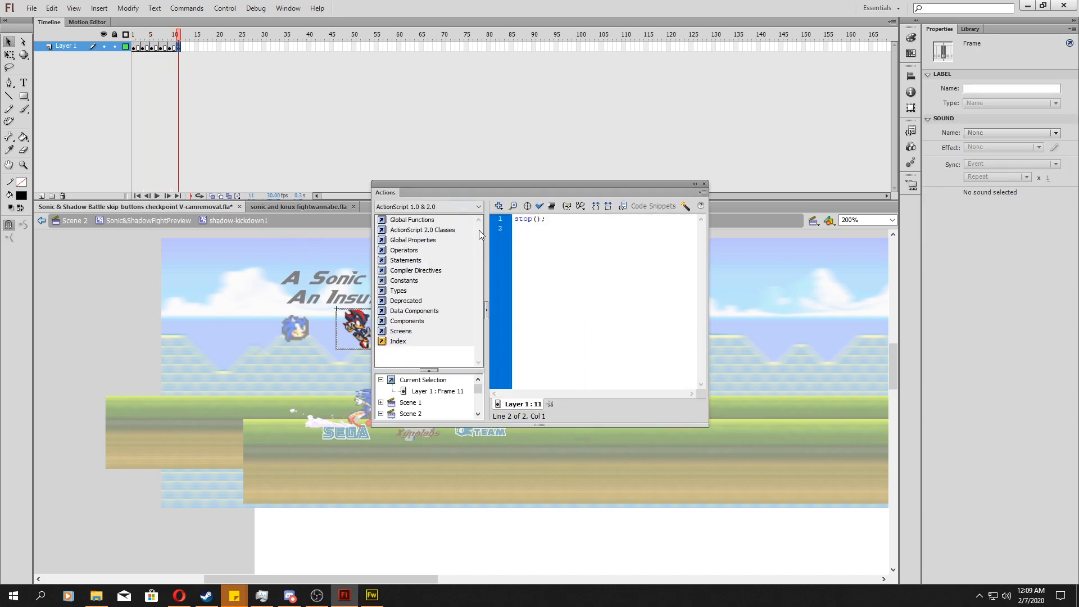
left_click(705, 184)
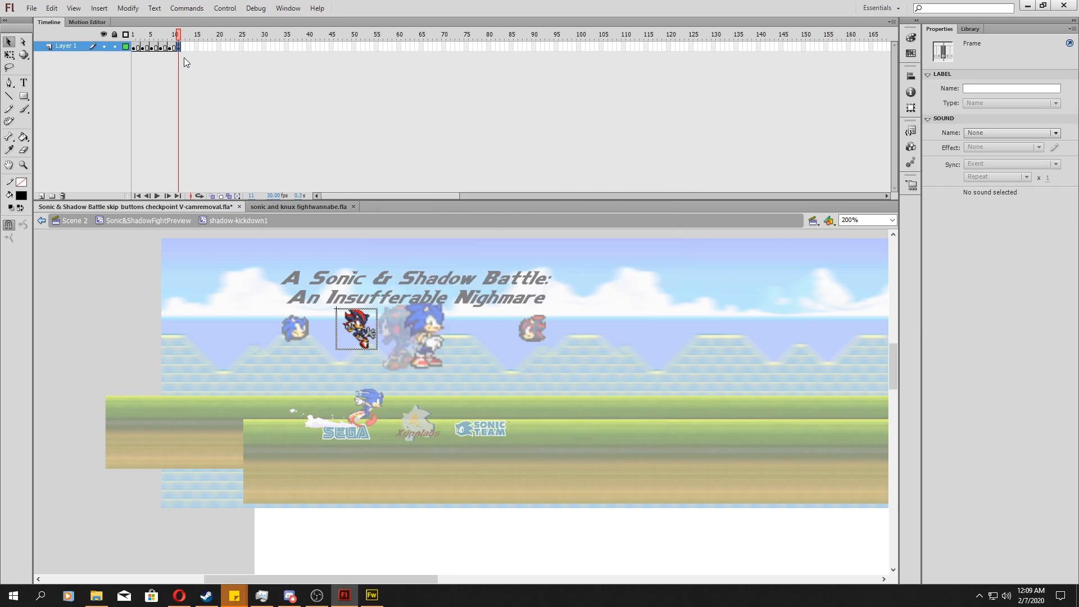
Compare frames 10 and 11 of the kick, return to the fight preview clip, and view the symbol's instance type options
left_click_drag(171, 49, 182, 54)
left_click(177, 49)
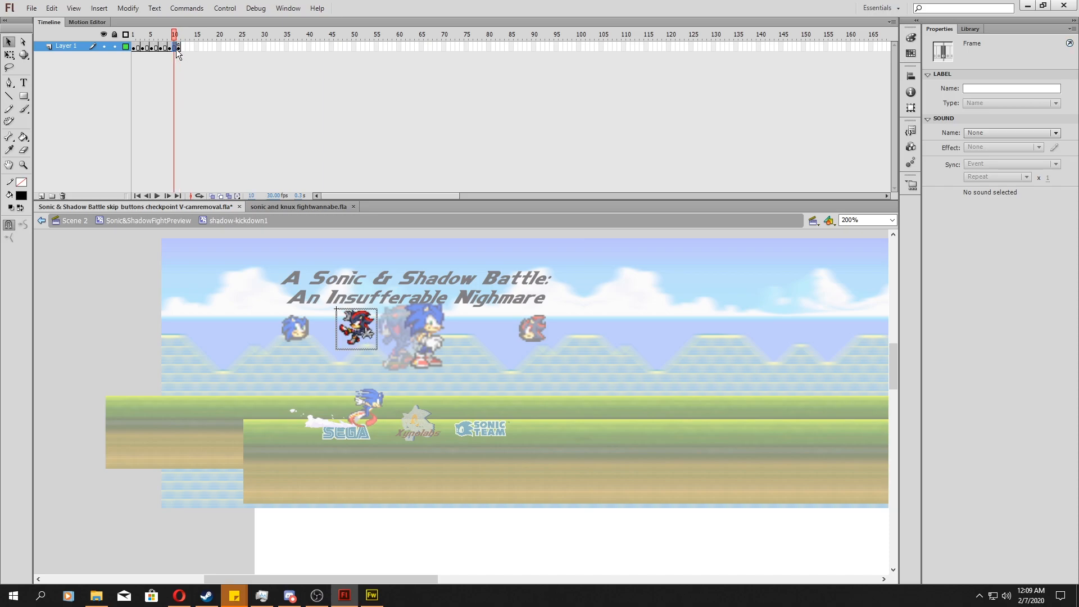
left_click(179, 49)
double_click(115, 338)
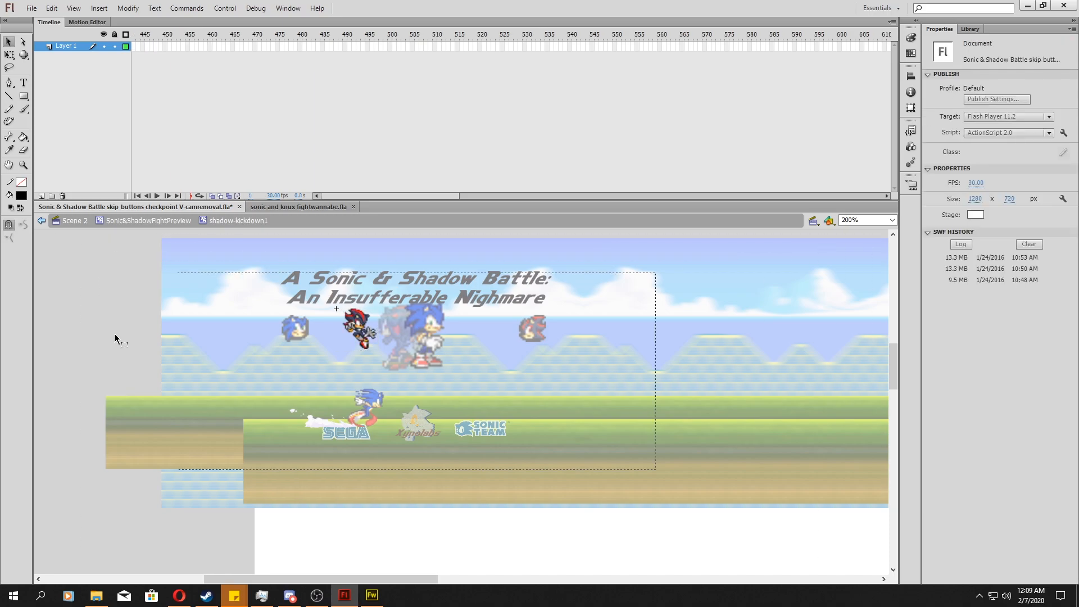
left_click(989, 60)
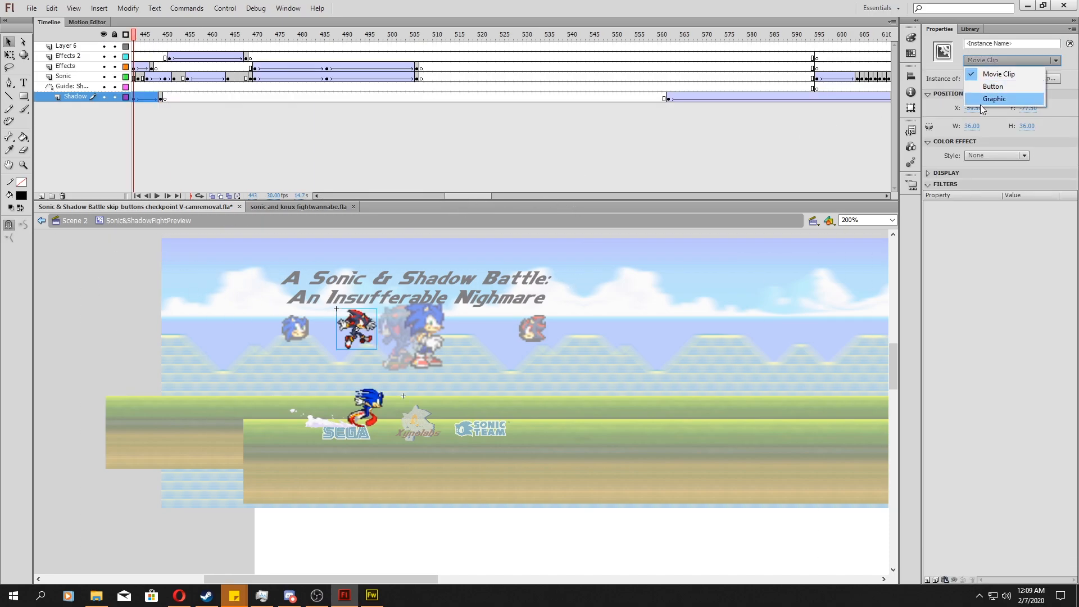
left_click(973, 294)
Scrub to the kick's landing at frame 449 and inspect the explosion keyframe on the Effects 2 layer at frame 451
left_click_drag(485, 193, 475, 195)
left_click(309, 124)
left_click_drag(304, 100, 314, 81)
left_click(320, 78)
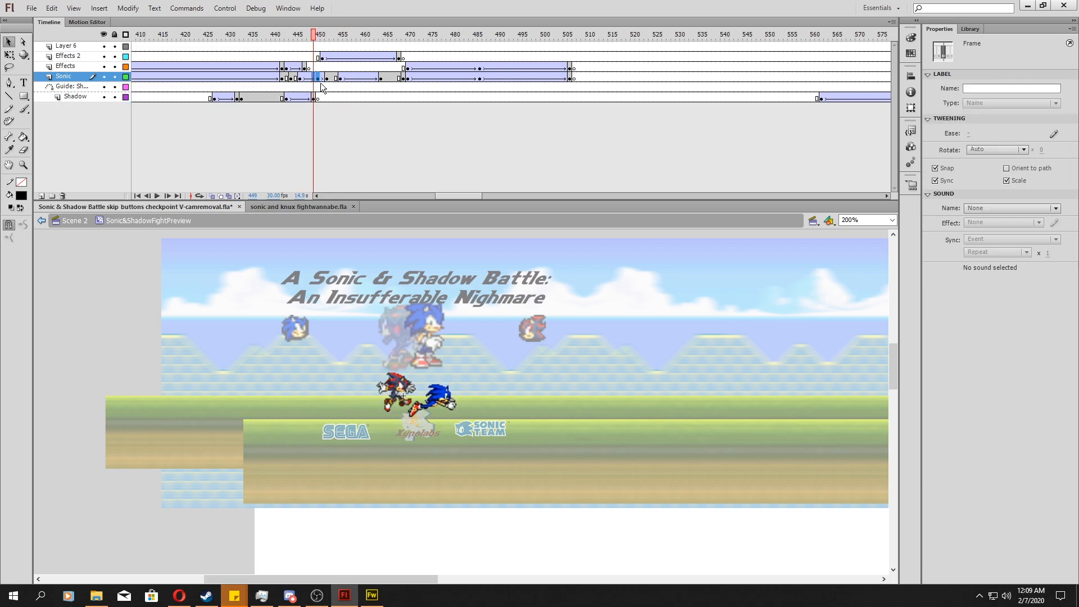
left_click(323, 87)
left_click(323, 58)
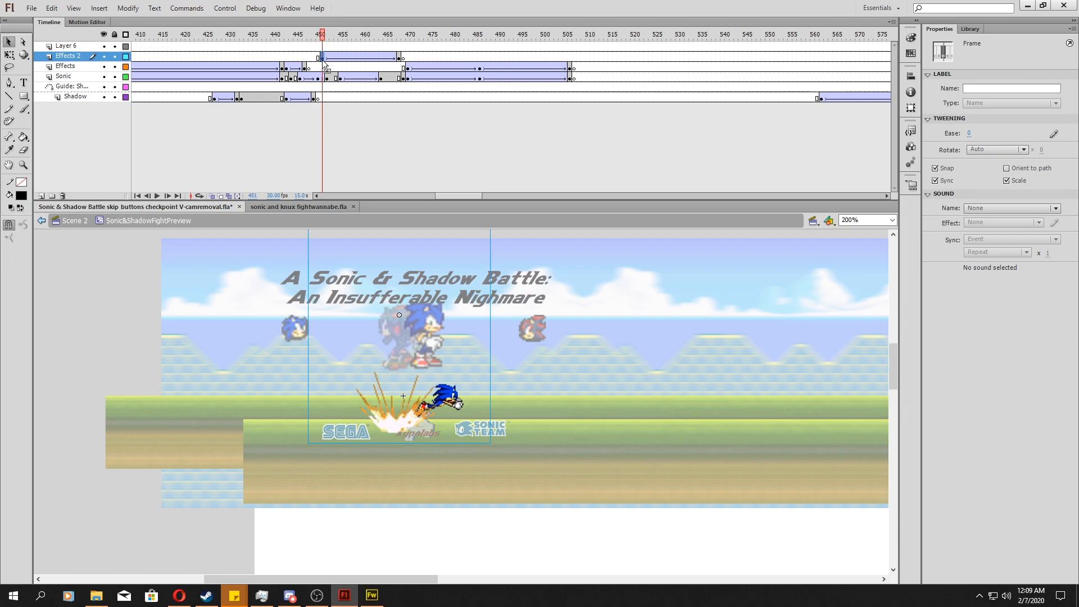
Play the explosion from frame 451 and step back and forth through the surrounding frames to examine the ground impact
key("Return")
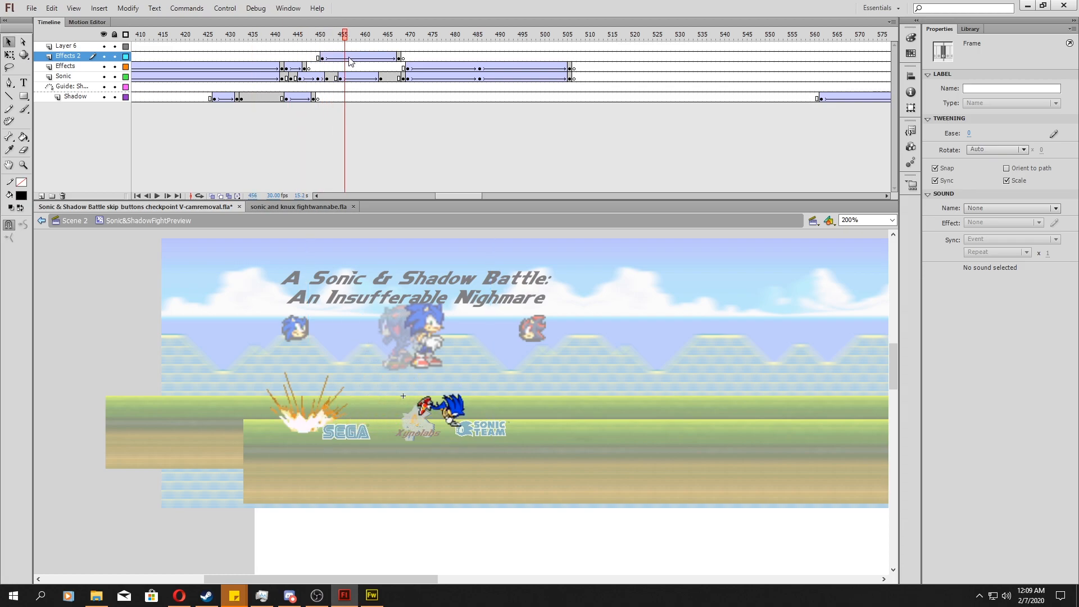
key("comma")
key("comma")
key("comma")
key("comma")
key("comma")
key("comma")
key("comma")
key("comma")
key("comma")
key("comma")
key("comma")
key("comma")
key("comma")
key("comma")
key("comma")
key("comma")
key("period")
key("period")
key("period")
key("period")
key("period")
key("period")
key("period")
key("period")
key("period")
key("period")
key("period")
key("period")
key("period")
key("period")
key("period")
key("period")
key("period")
key("period")
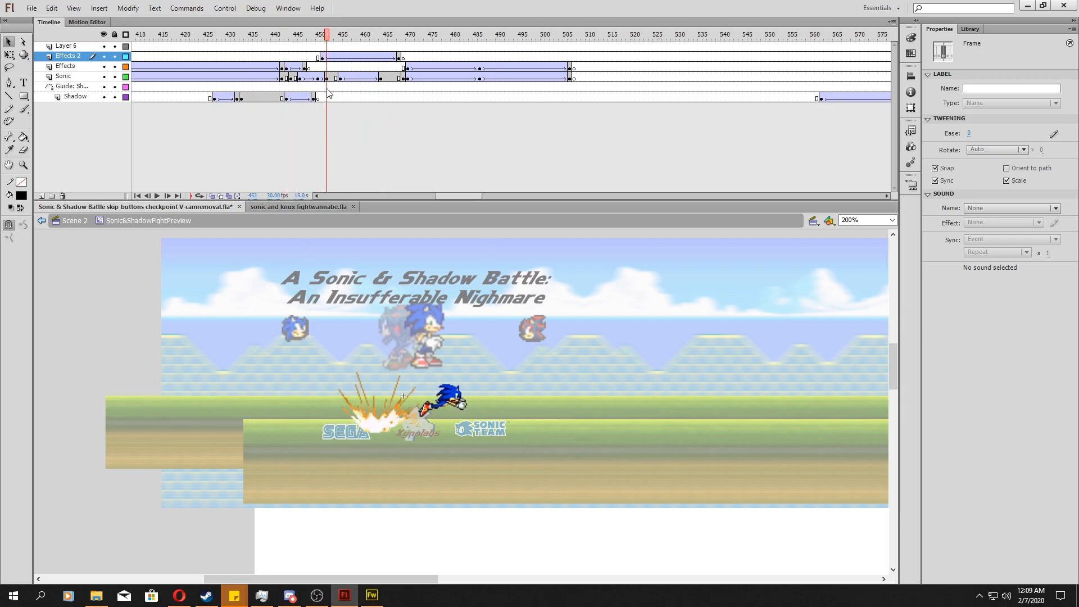
Scrub from the impact past frame 556 to Sonic and Shadow's mid-air clash at frame 644
left_click_drag(375, 93, 795, 116)
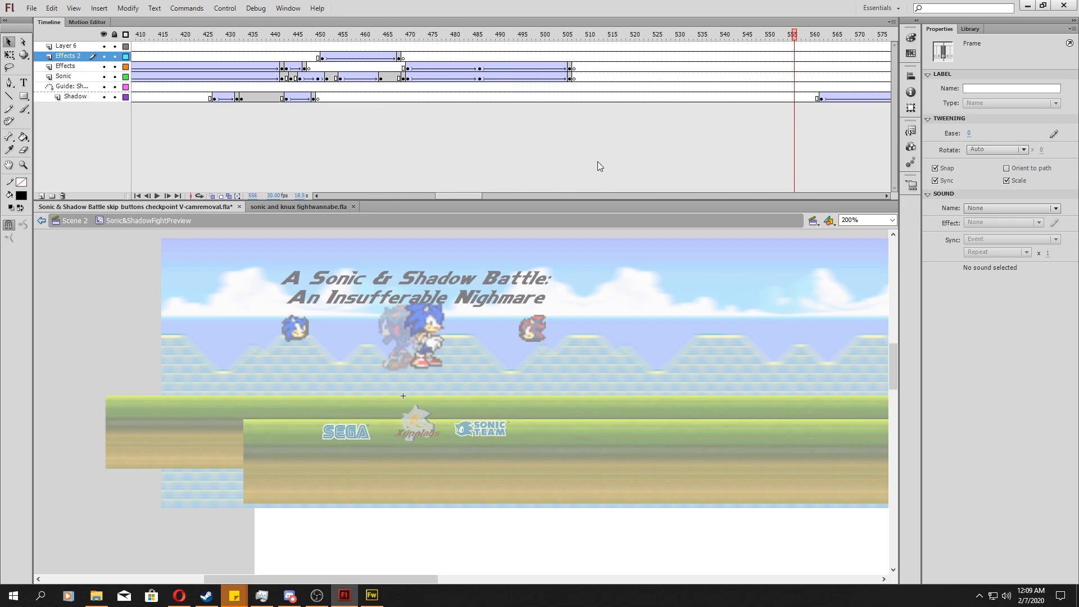
left_click_drag(461, 196, 483, 195)
left_click_drag(440, 74, 840, 100)
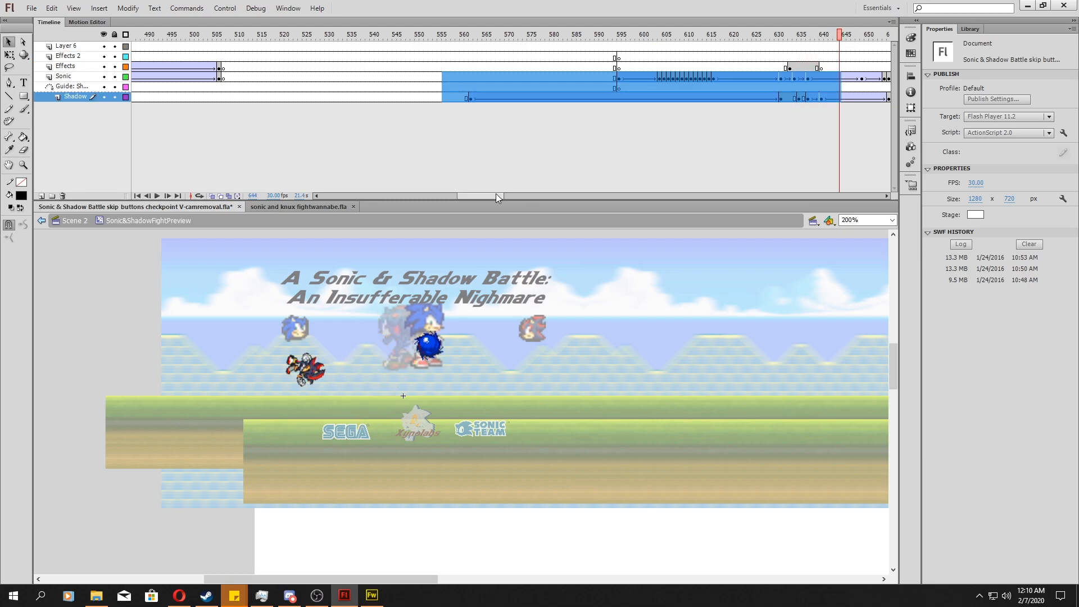
Scrub through the rest of the mid-air exchange to frame 678 to examine Sonic's and Shadow's movements
left_click_drag(496, 193, 515, 195)
left_click_drag(515, 66, 589, 92)
left_click(499, 56)
left_click_drag(511, 59, 677, 85)
left_click(490, 132)
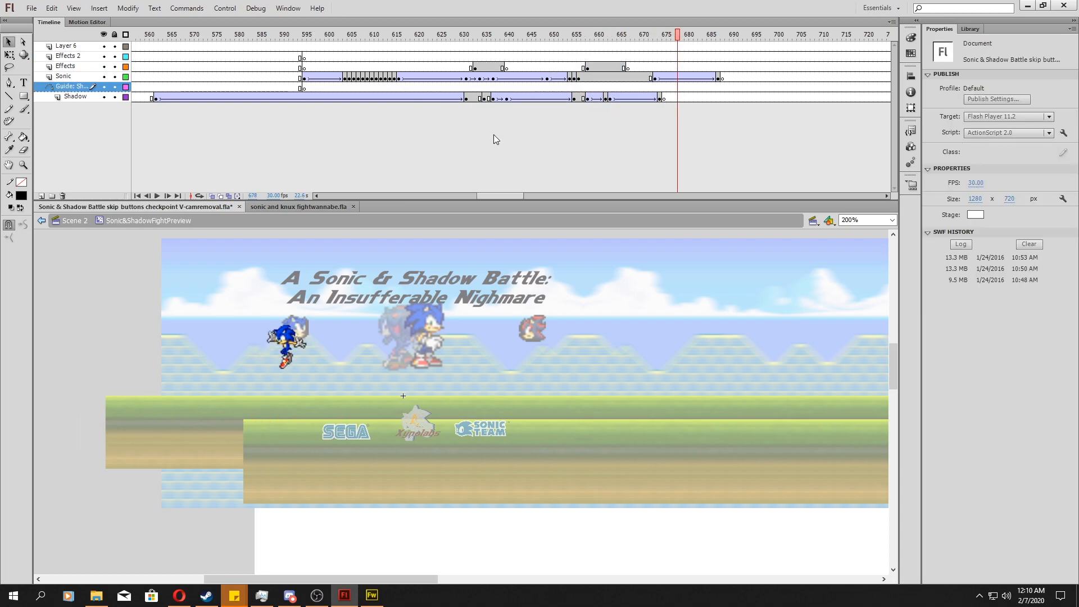
Jump ahead in the fight animation's timeline to frame 912 to examine Shadow and the ground explosion
left_click_drag(505, 195, 542, 195)
left_click_drag(608, 67, 948, 100)
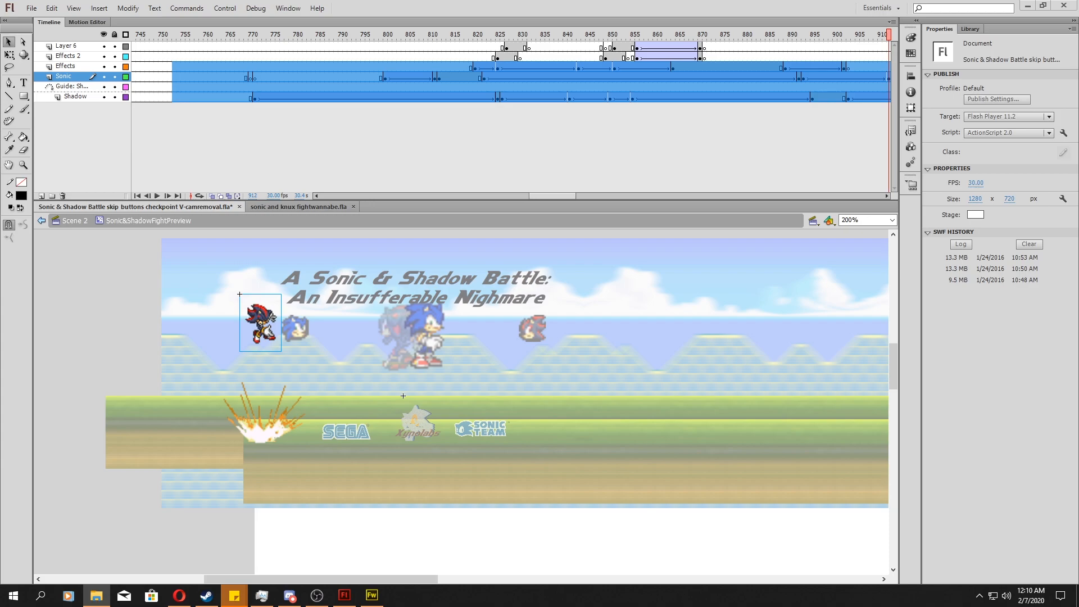
Switch to File Explorer and look into the Music Files and Sound Files folders of A Sonic & Shadow Battle
left_click(97, 595)
left_click_drag(473, 83, 575, 54)
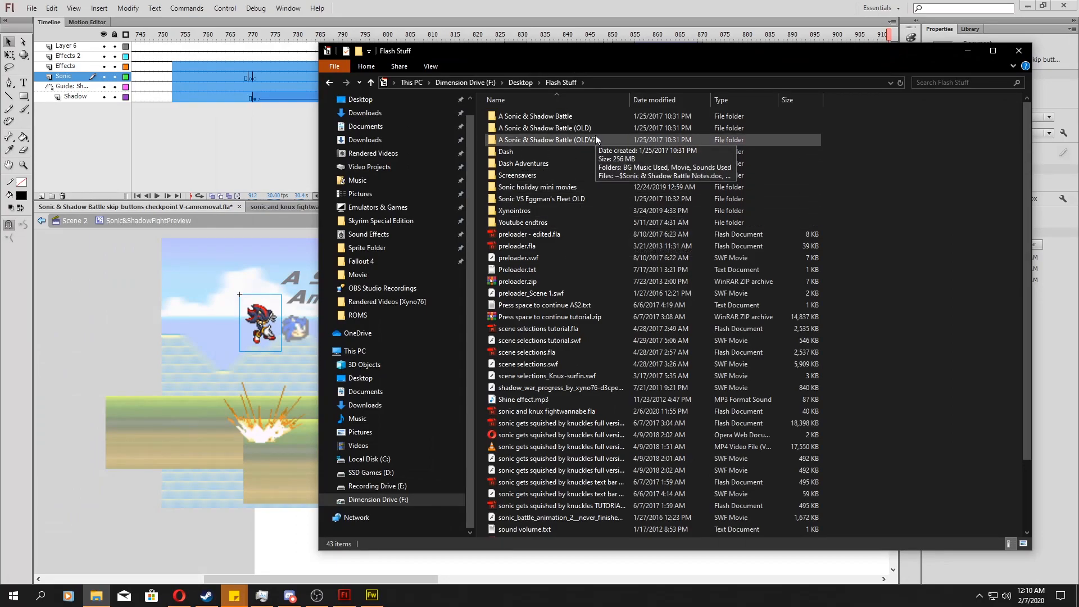
double_click(549, 120)
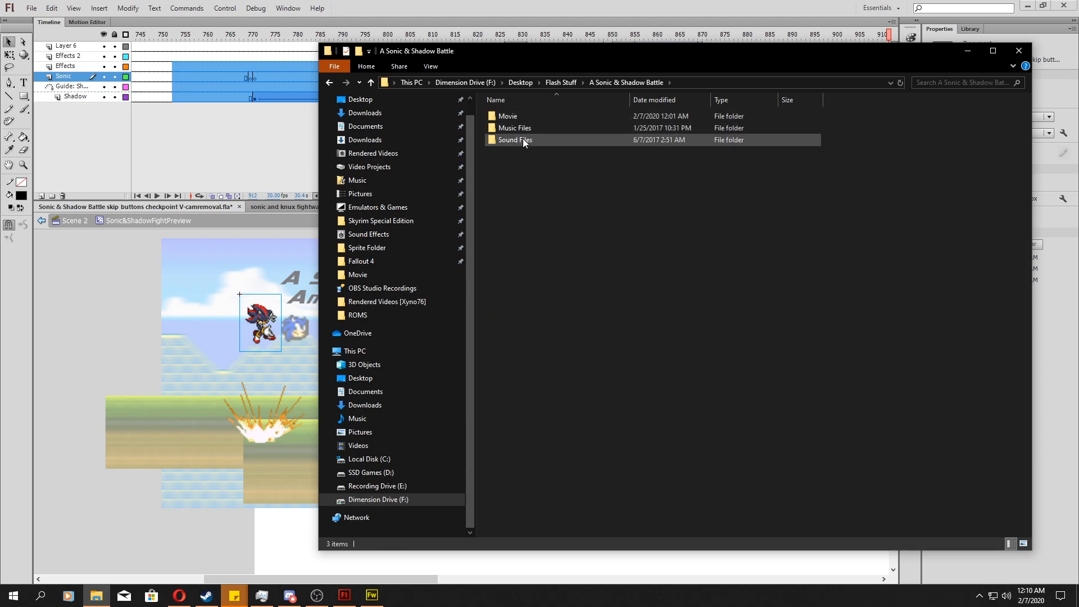
double_click(551, 129)
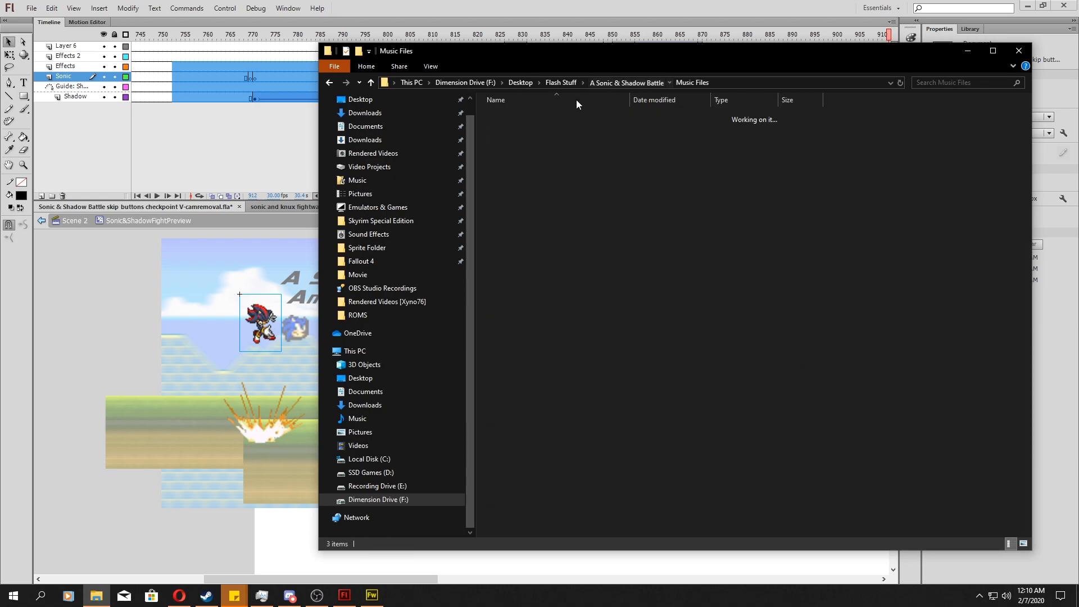
left_click(618, 83)
double_click(504, 133)
left_click(627, 83)
left_click(517, 139)
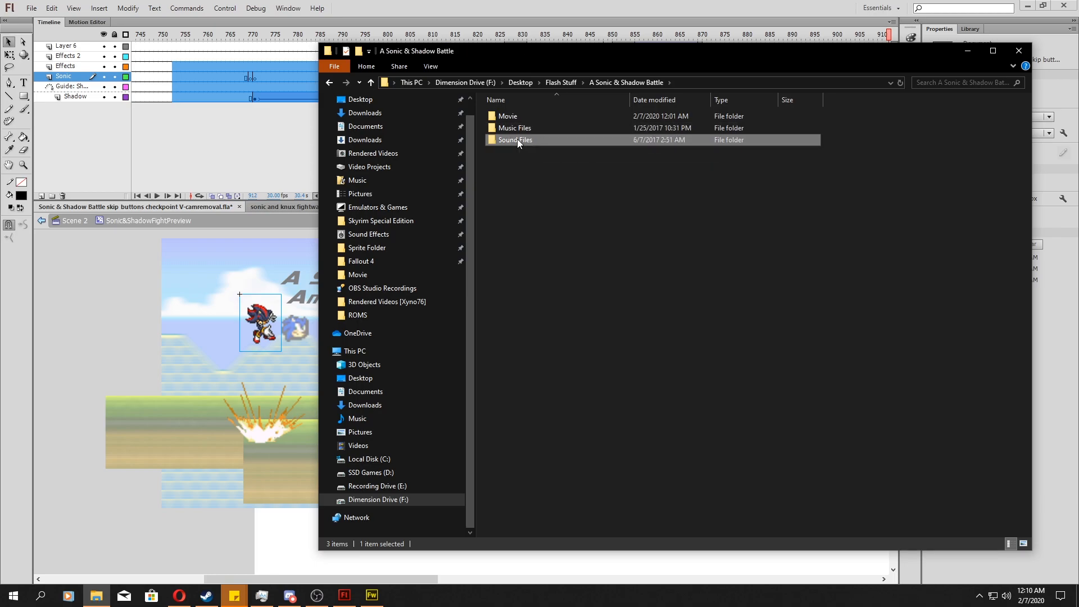
double_click(517, 140)
left_click(619, 83)
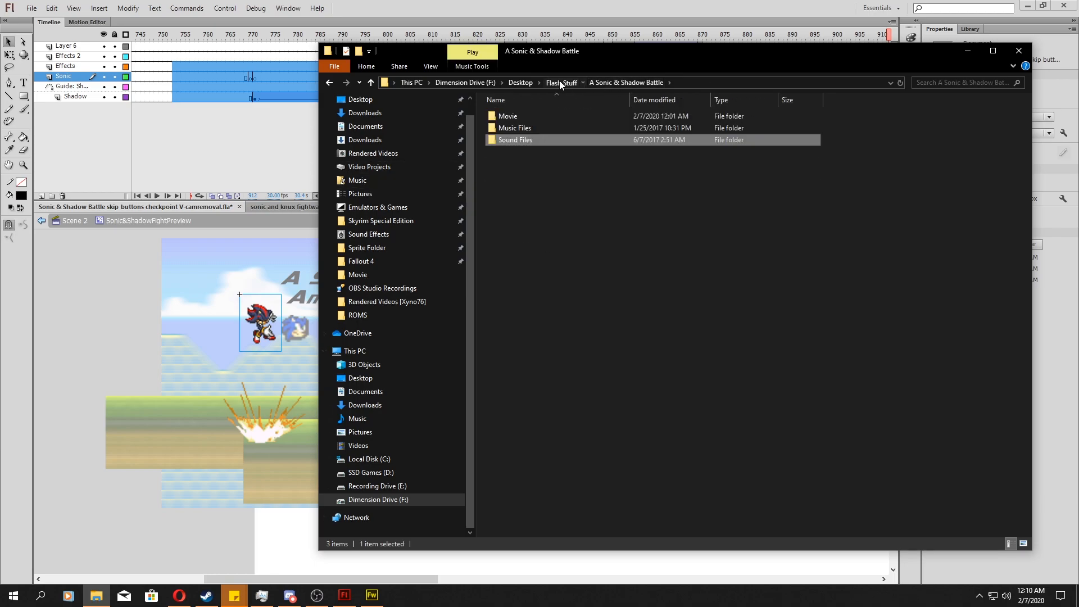
Open the Movie folder inside A Sonic & Shadow Battle from the Flash Stuff folder
left_click(560, 83)
double_click(508, 120)
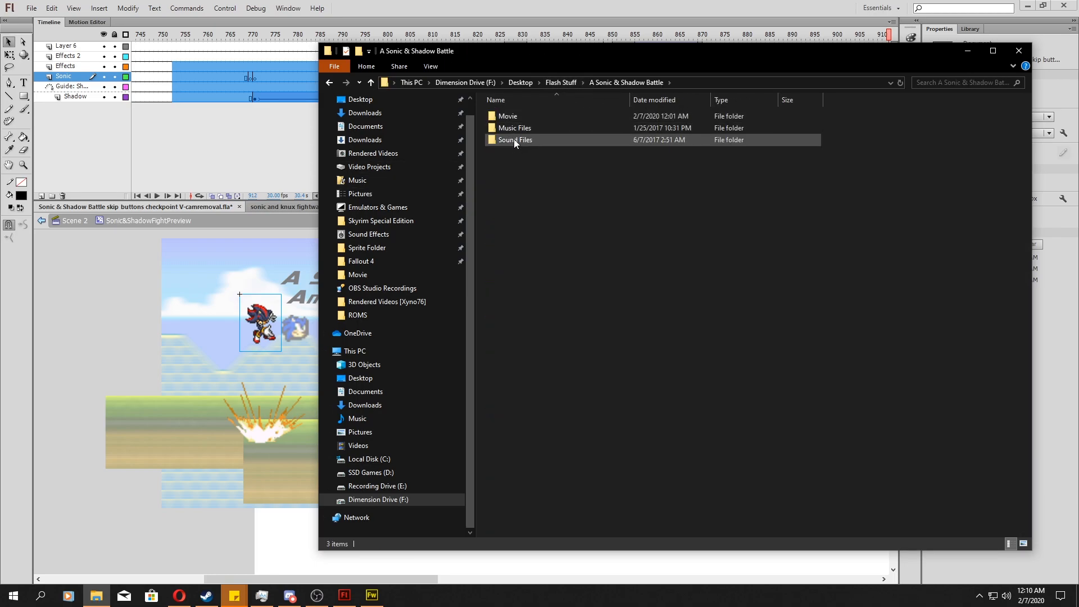
double_click(508, 115)
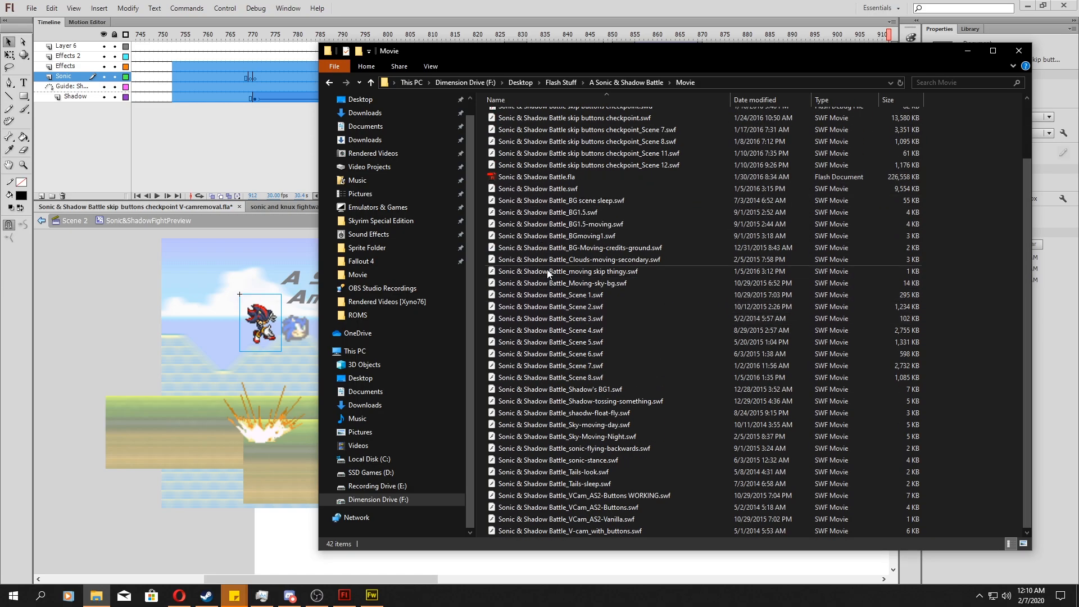
Check the properties of Sonic & Shadow Battle_Scene 3.swf and select Sonic & Shadow Battle skip buttons checkpoint_Scene 7.swf
right_click(561, 322)
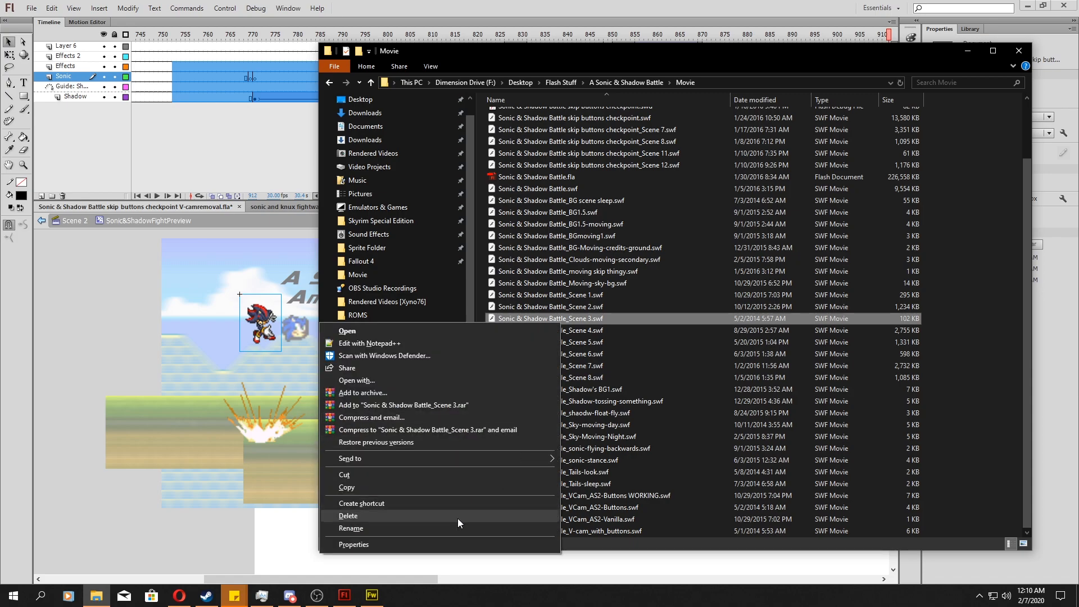
left_click(469, 545)
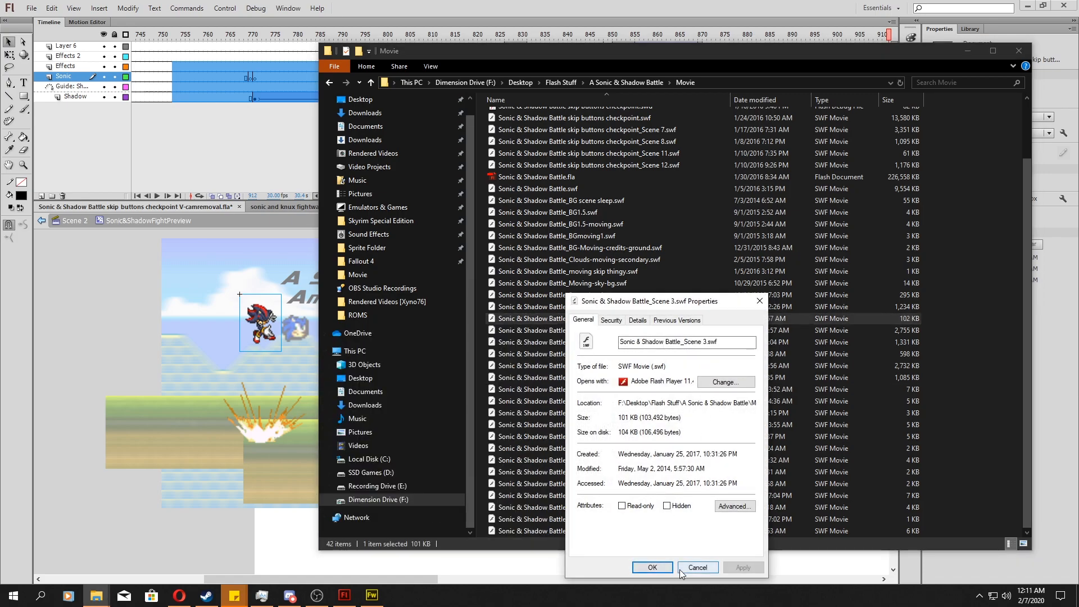
left_click(698, 567)
scroll(797, 295, "up", 2)
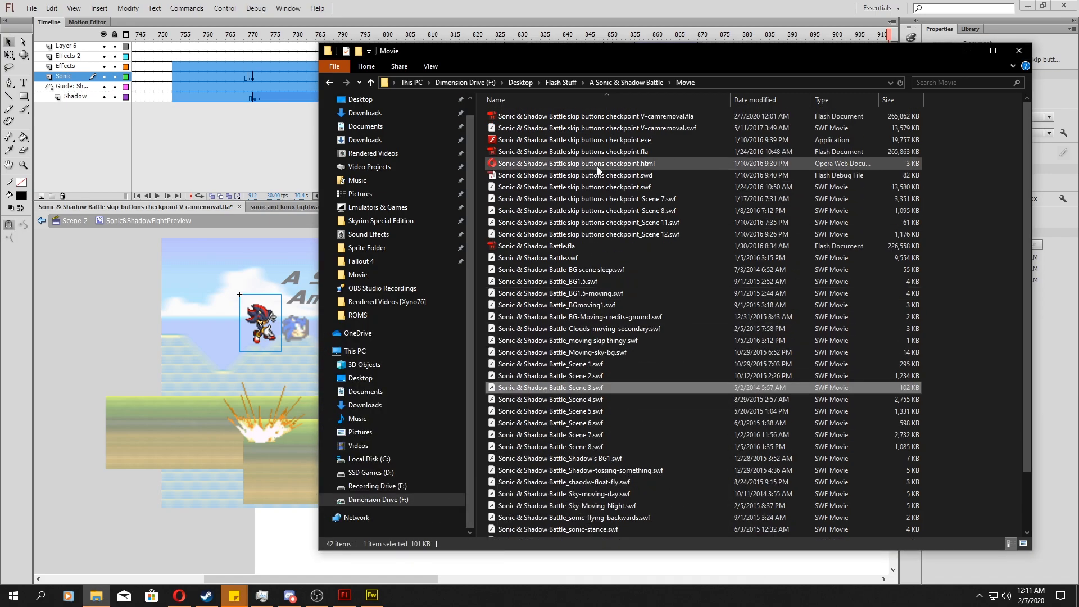
left_click(579, 198)
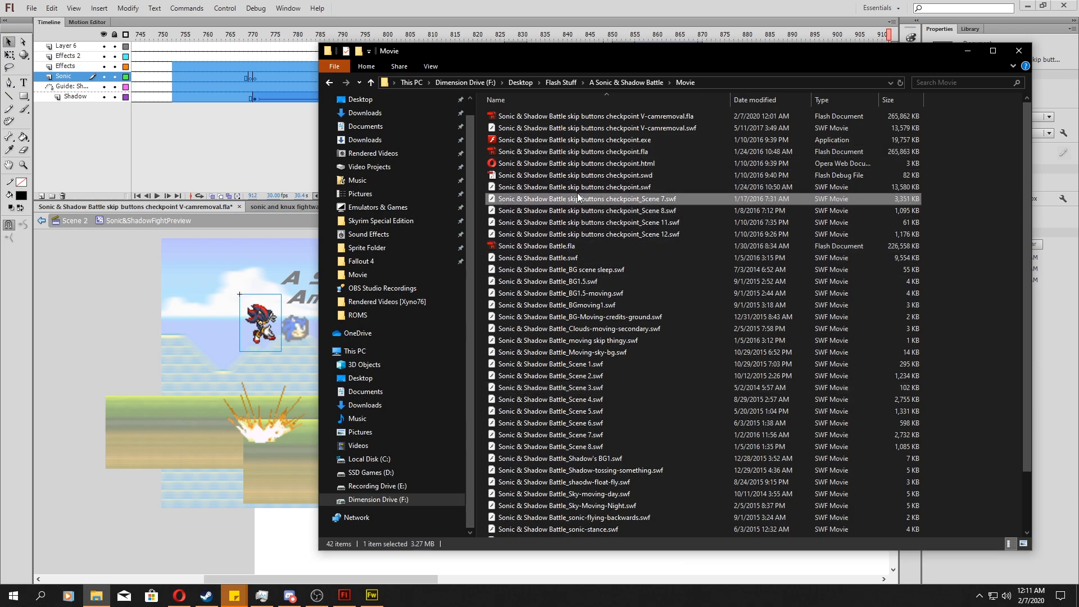
Switch to Flash, go up to Scene 2 and reopen the Sonic&ShadowFightPreview symbol at its first frame
left_click(187, 138)
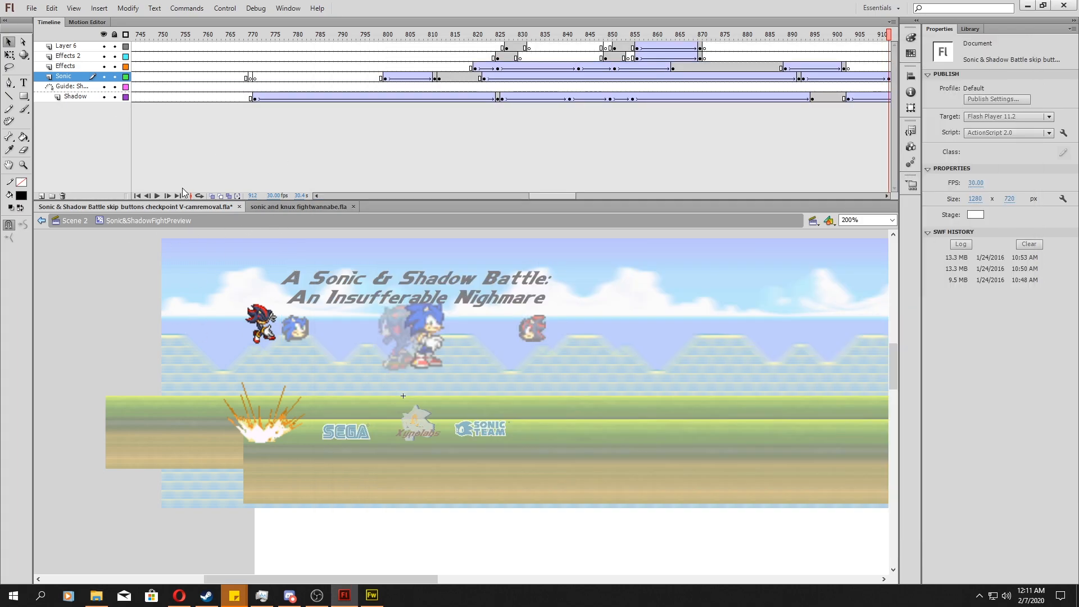
left_click(72, 223)
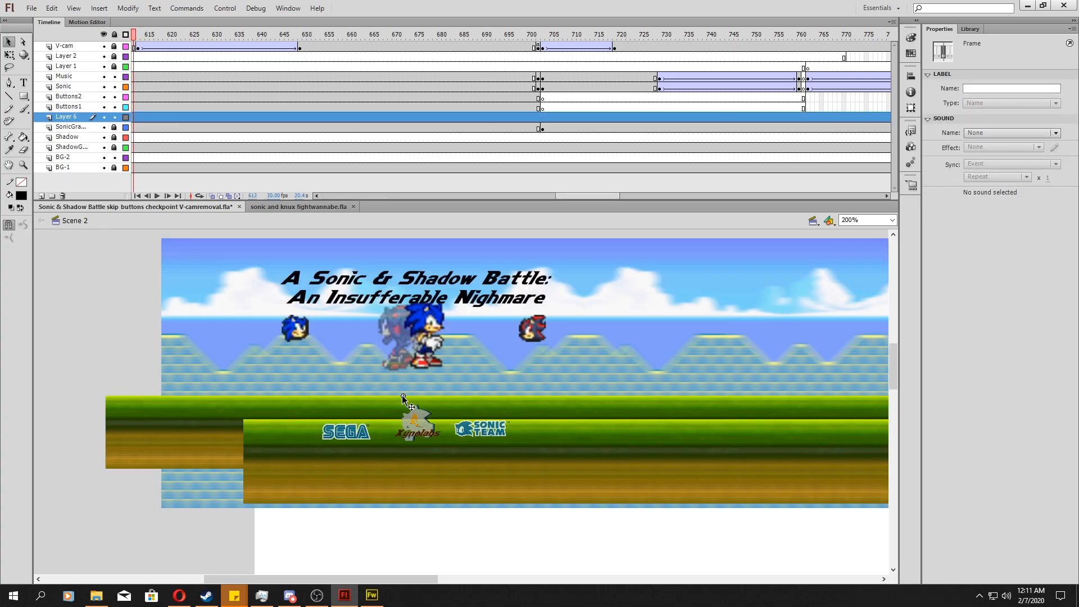
double_click(403, 397)
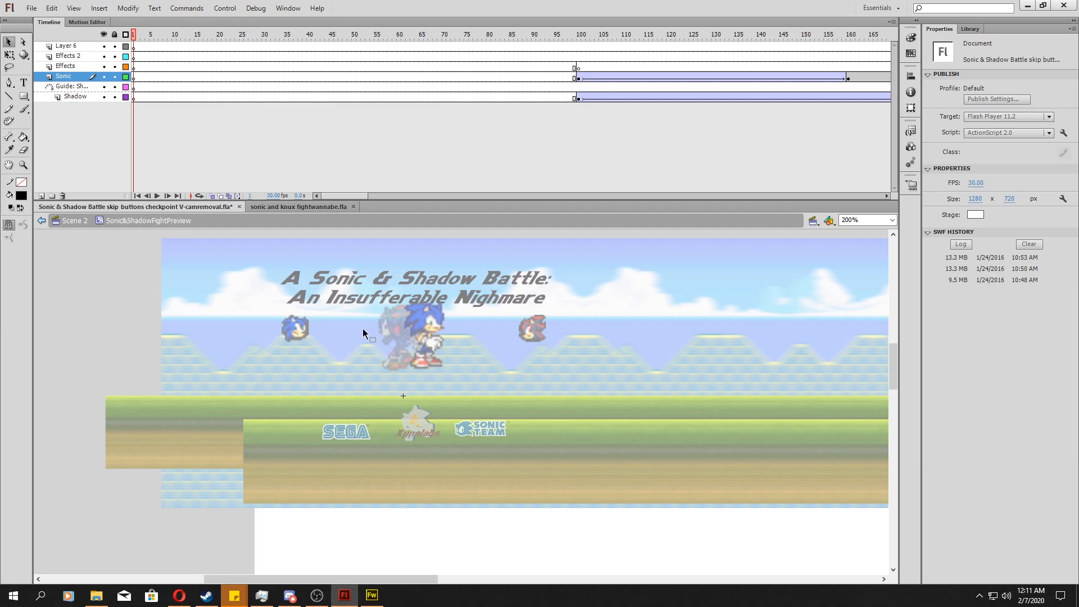
Play Sonic & Shadow Battle skip buttons checkpoint_Scene 7.swf from the Movie folder in Flash Player, close it and return to the Flash document
left_click(96, 595)
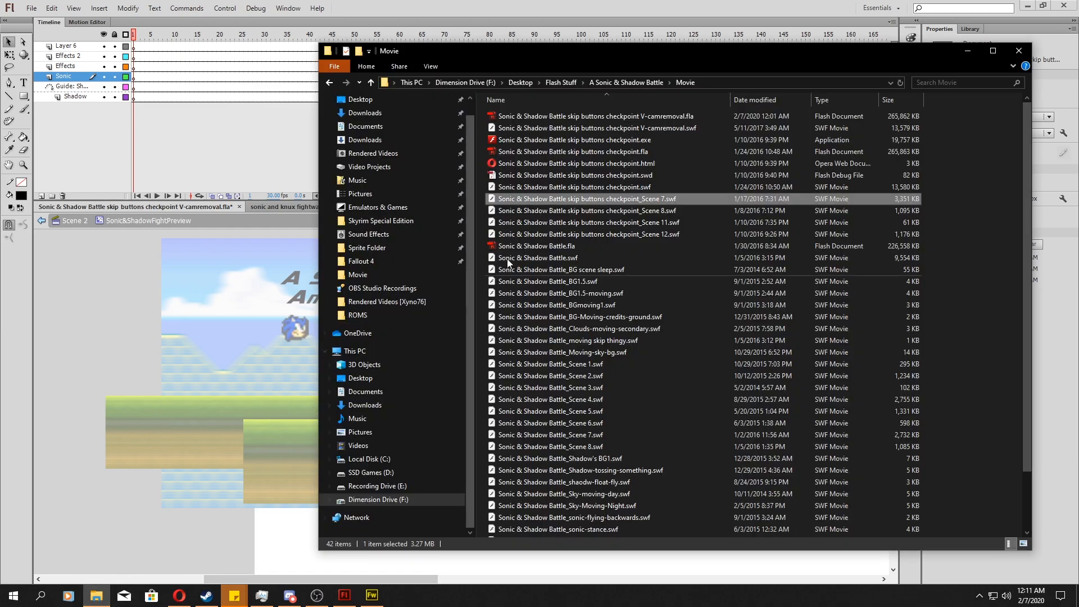
double_click(607, 197)
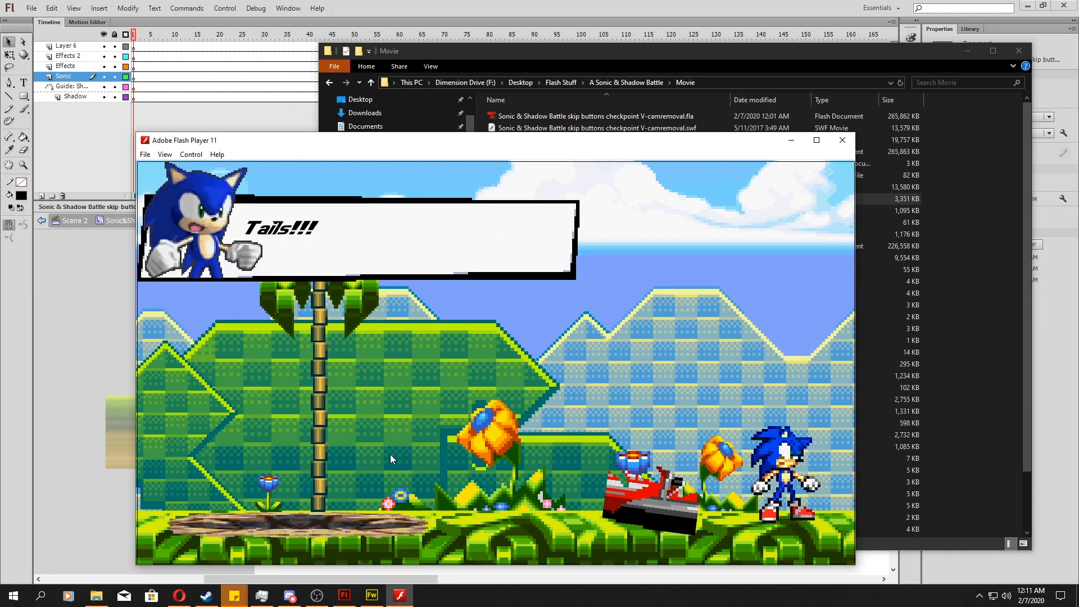
left_click(841, 140)
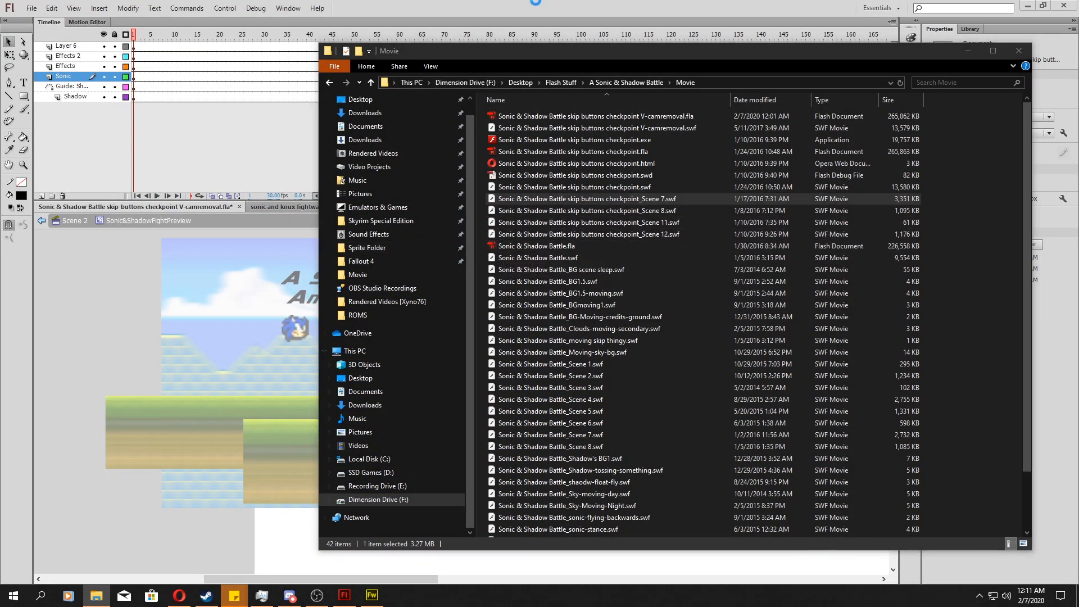
key("alt+Tab")
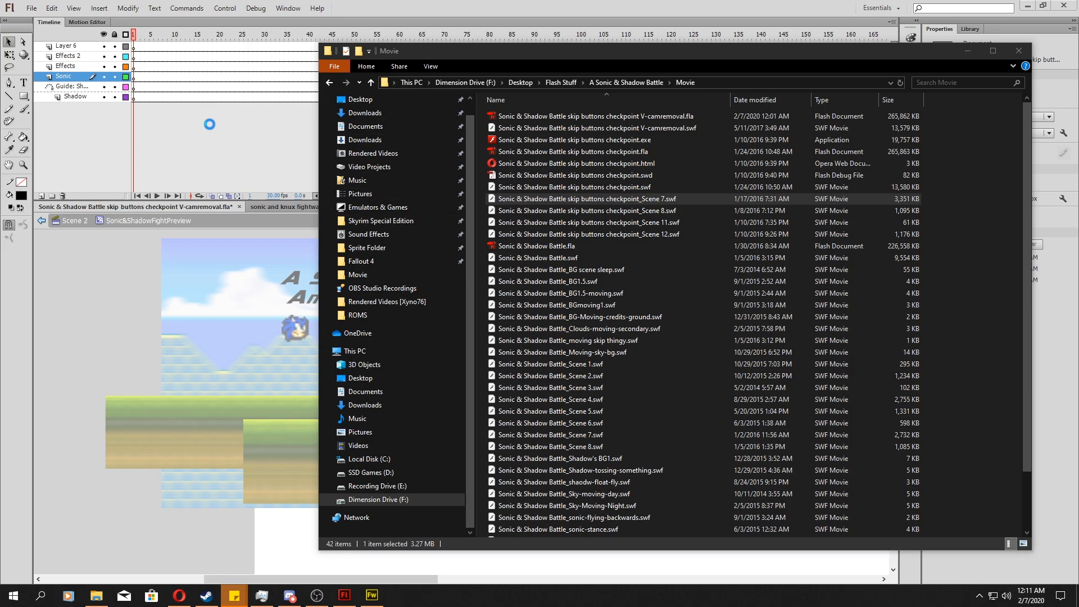
left_click(73, 279)
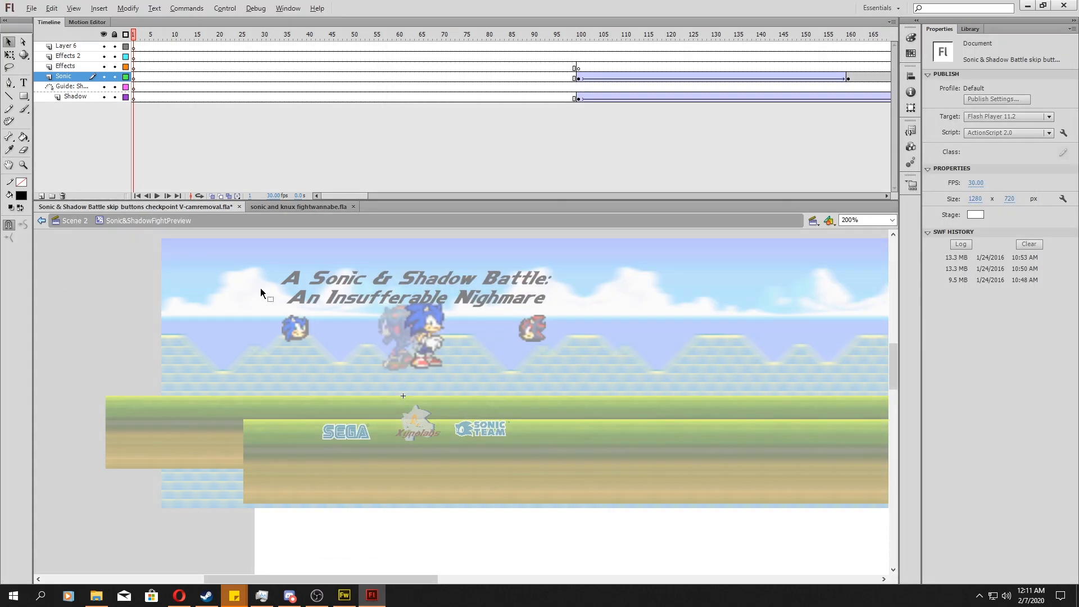
left_click(813, 220)
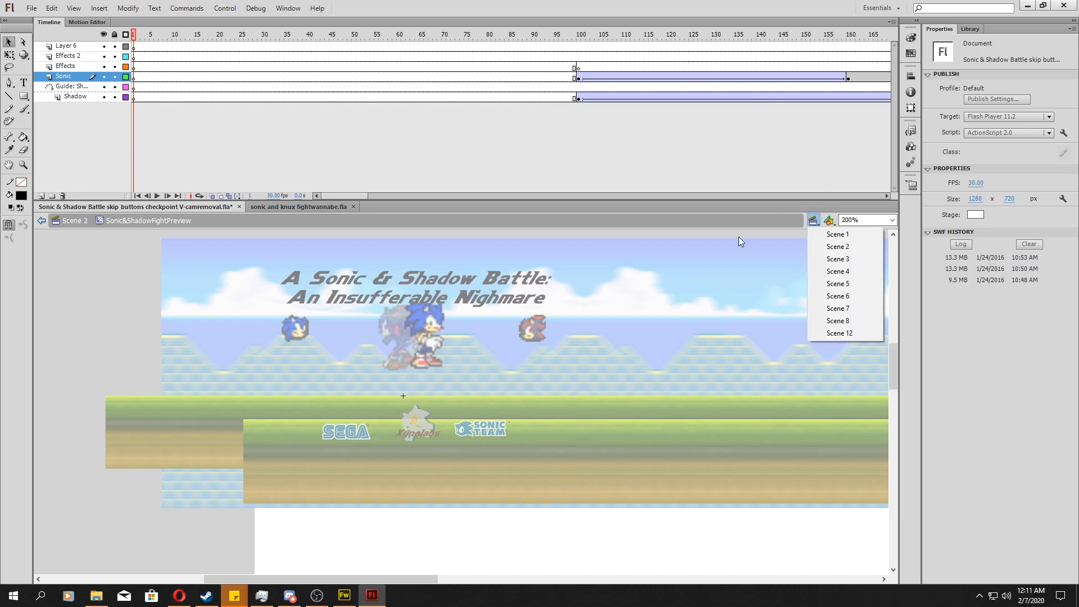
key("Escape")
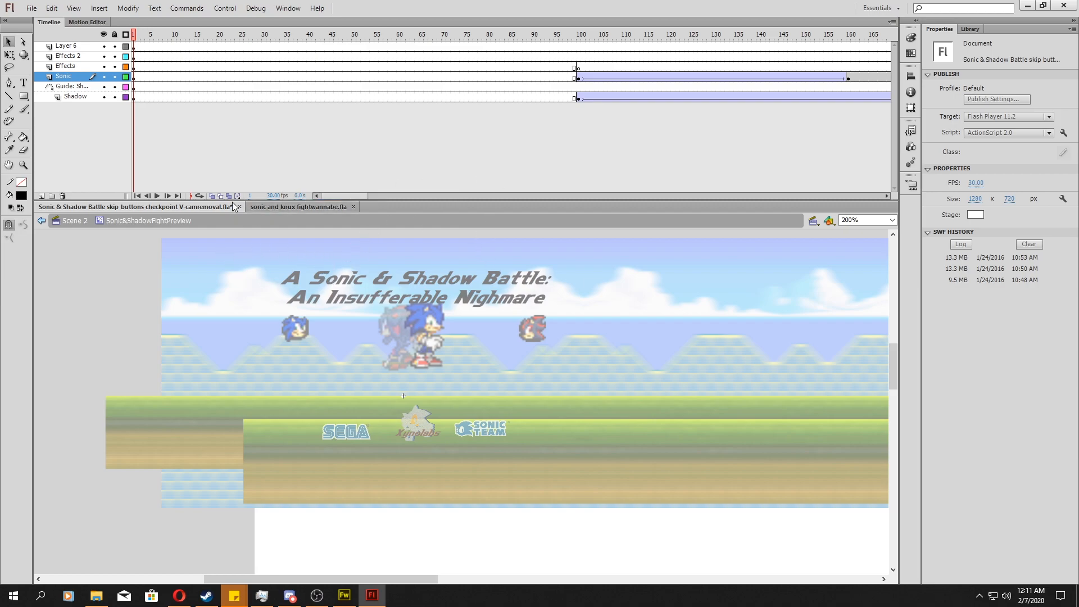
left_click(274, 208)
left_click(194, 207)
Preview the Scene 3, Scene 4 and Sky-moving-day SWF exports of Sonic & Shadow Battle from the Movie folder, closing each one
left_click(96, 596)
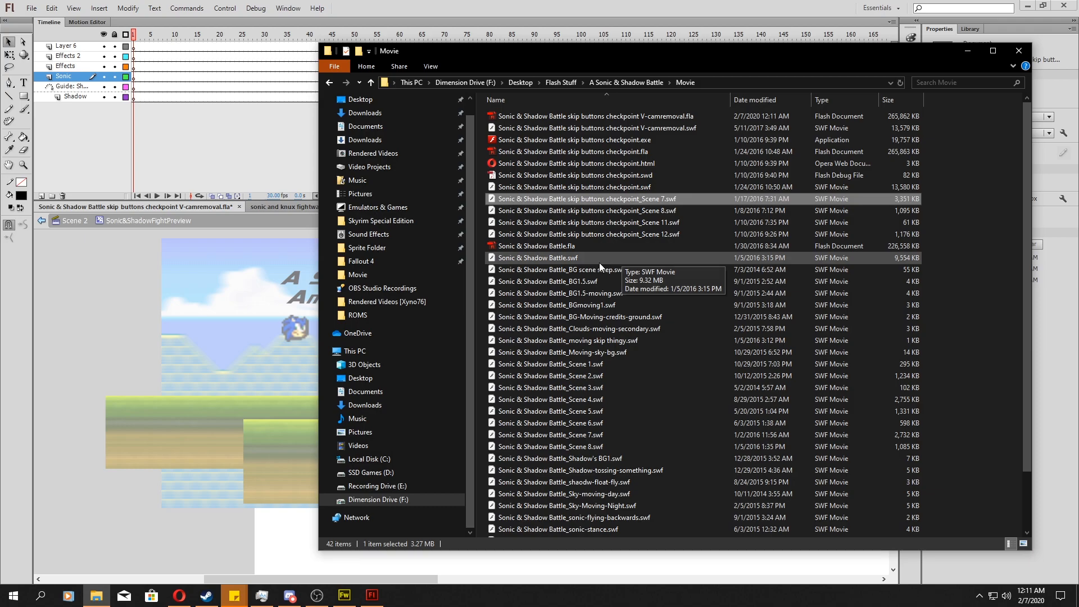
left_click(576, 260)
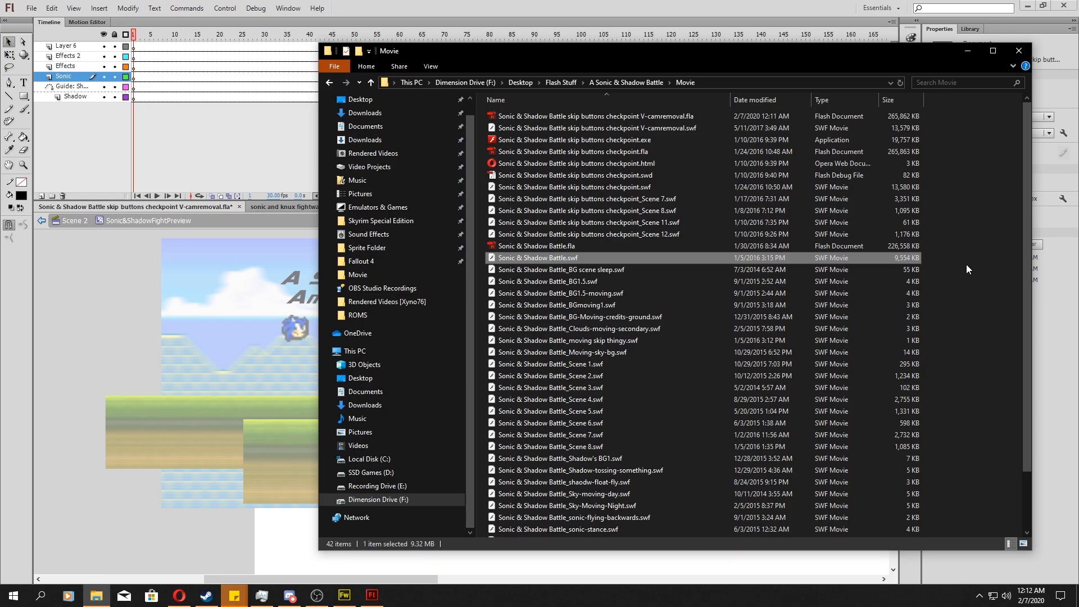
scroll(738, 342, "down", 2)
double_click(625, 322)
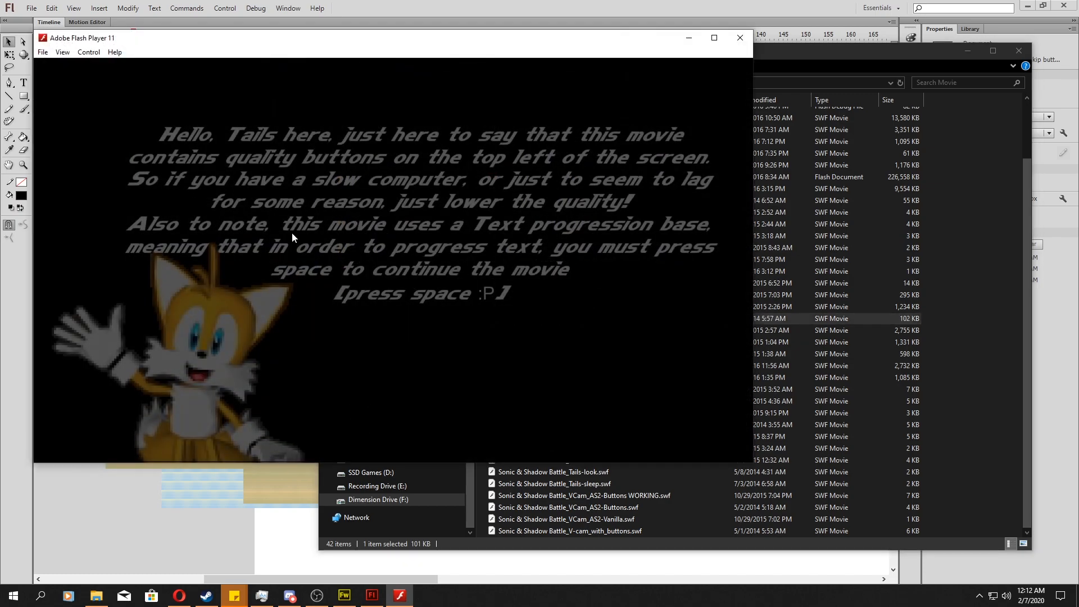
key("ctrl+w")
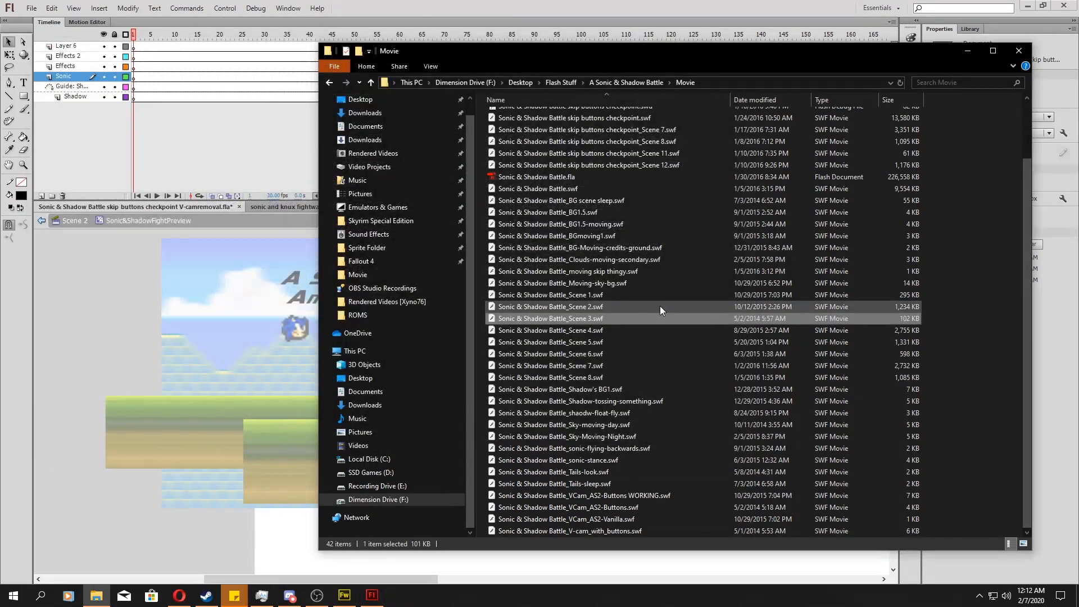
double_click(618, 329)
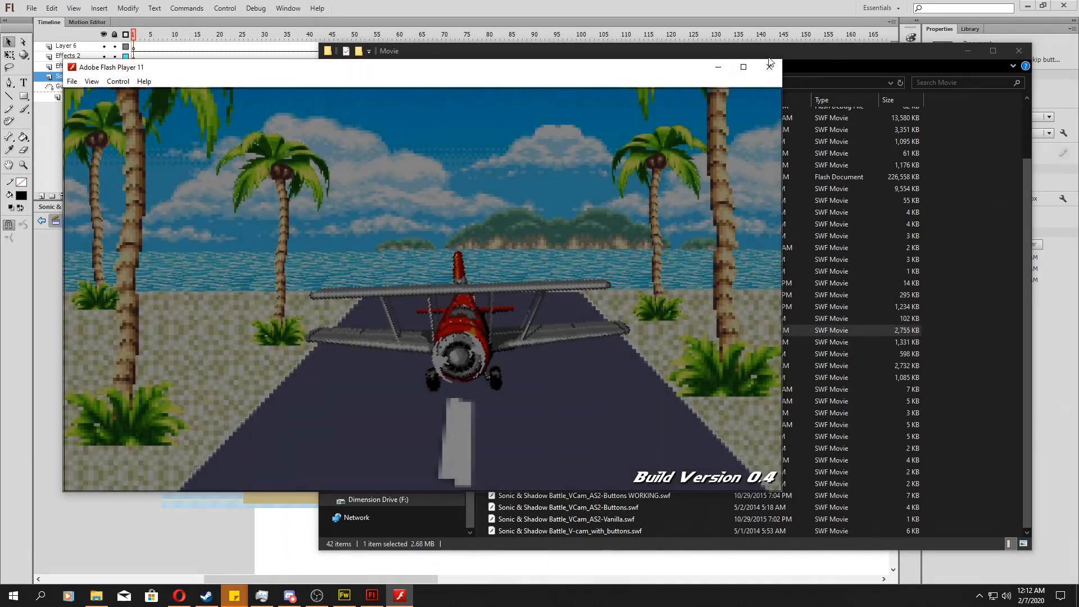
key("ctrl+w")
double_click(578, 425)
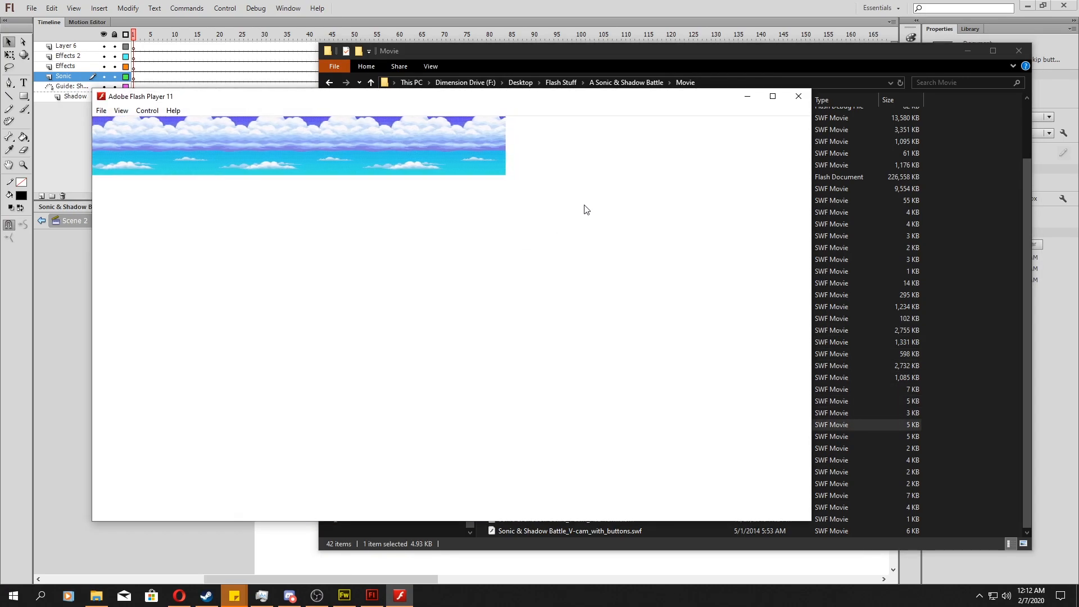
left_click(797, 98)
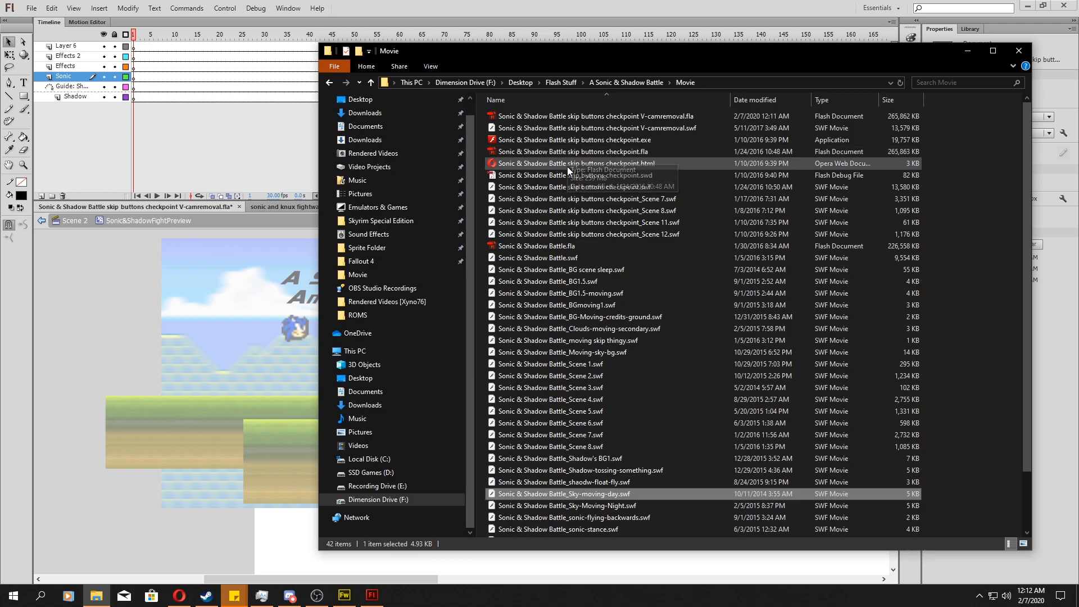
Open Sonic & Shadow Battle skip buttons checkpoint V-camremoval.swf and lower the Adobe Flash Player volume in the volume mixer
double_click(558, 128)
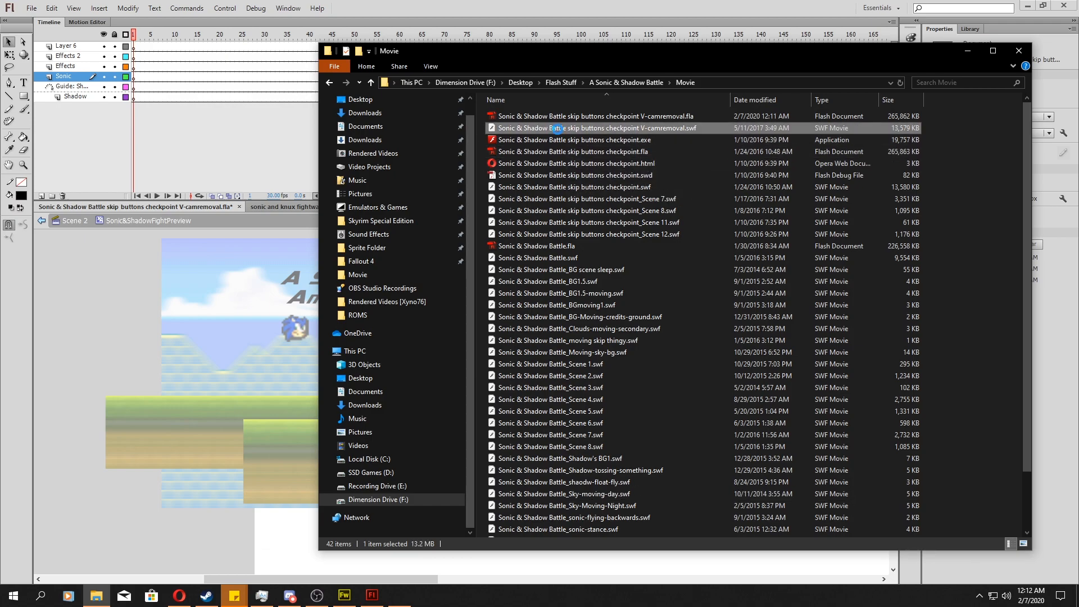
right_click(1006, 596)
left_click(976, 554)
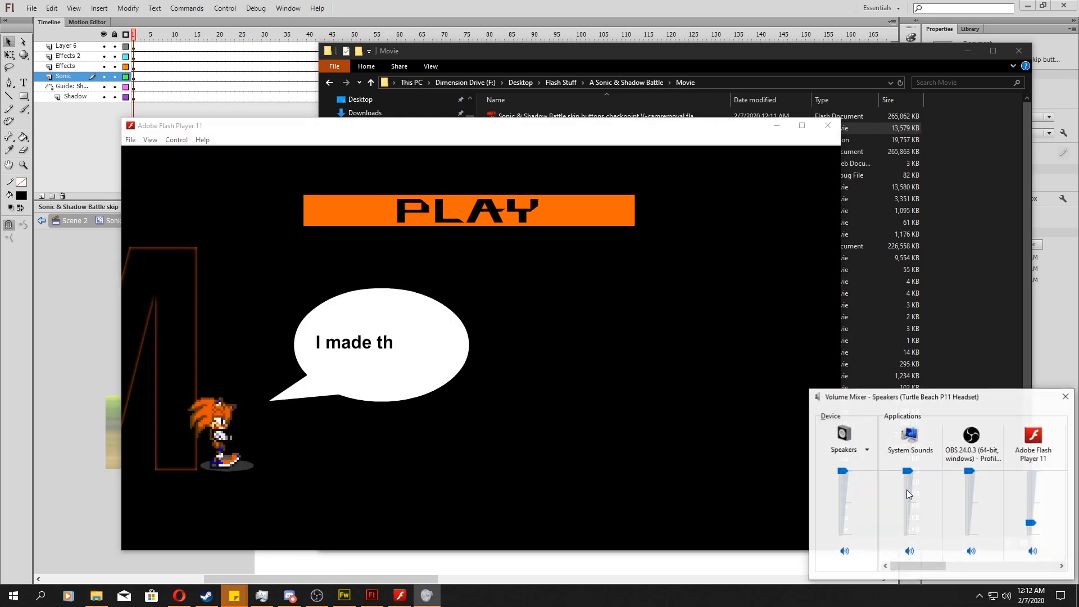
left_click_drag(1036, 527, 1036, 530)
Start the movie, go to its scene selection, reduce the player volume further and play the fourth scene
left_click(567, 312)
left_click(540, 223)
left_click(396, 524)
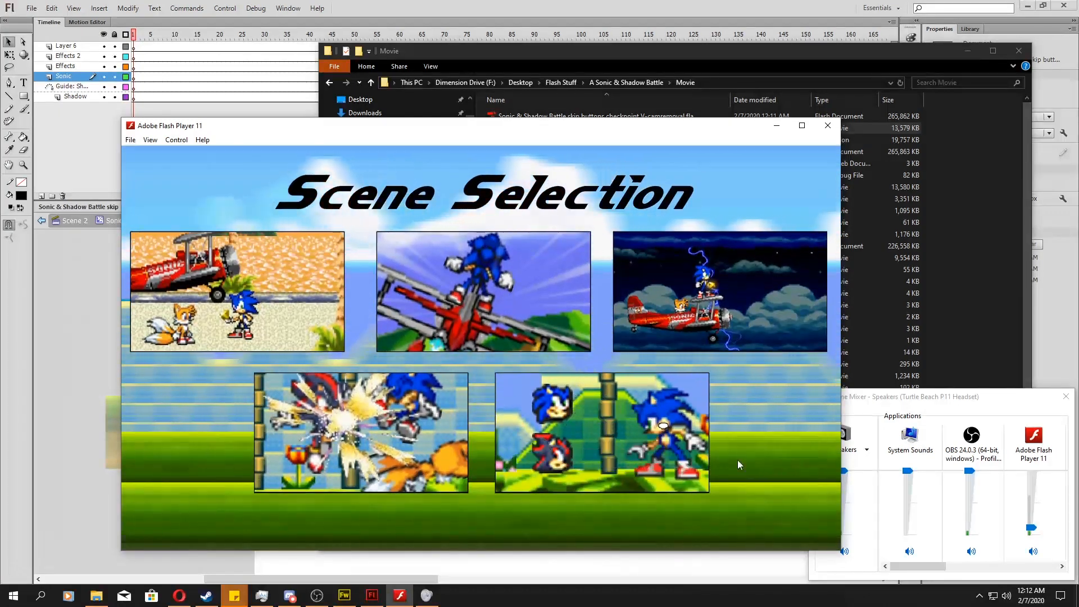
left_click(1043, 532)
left_click(747, 416)
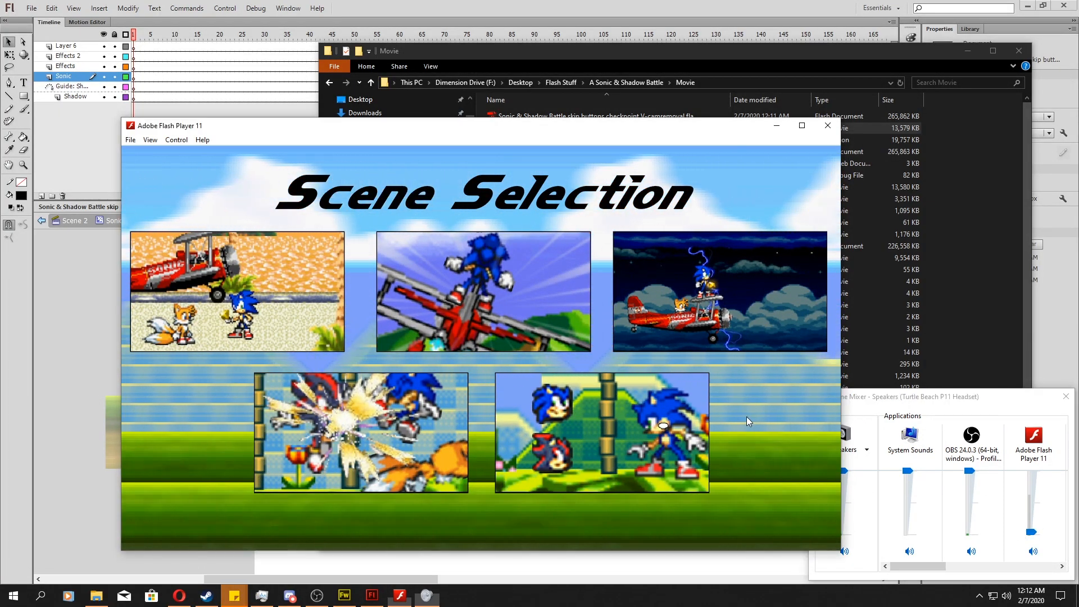
left_click(369, 416)
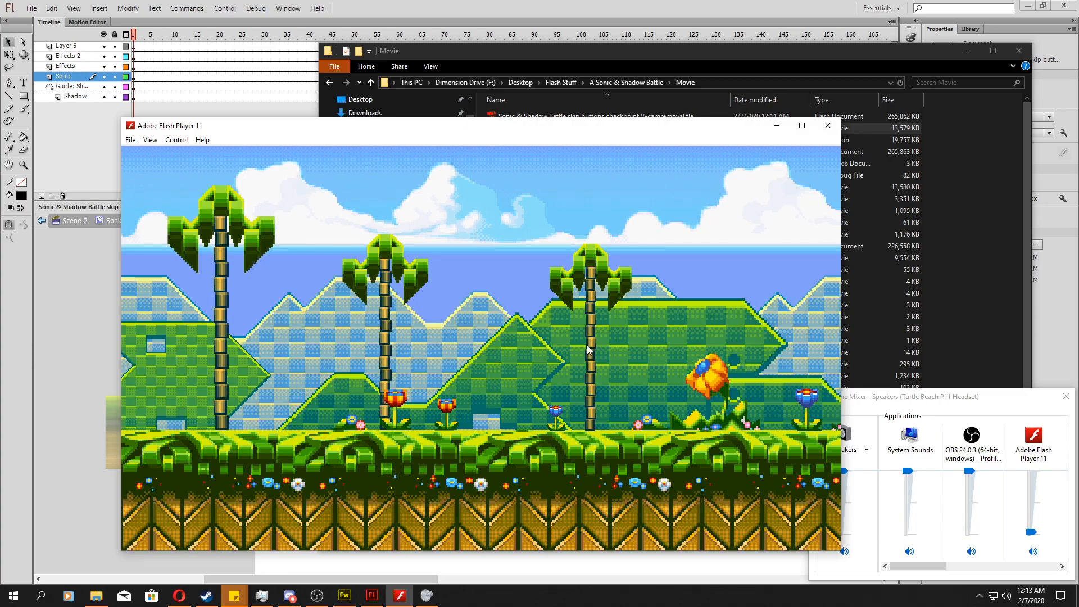
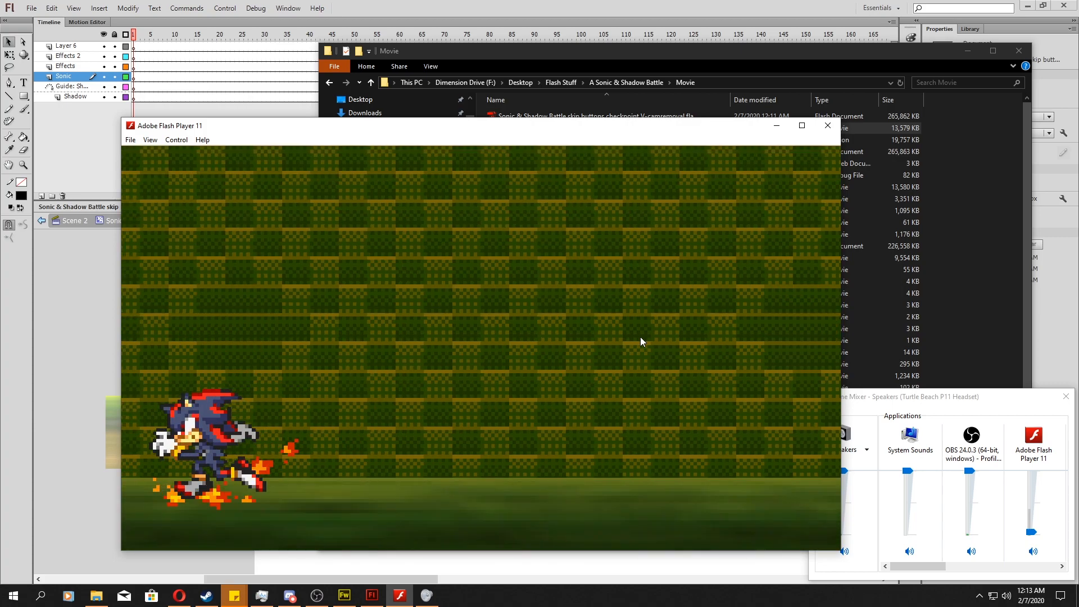
Close the movie and the volume mixer, put the file window away and switch to the sonic and knux fightwannabe.fla document
left_click(827, 126)
left_click(1066, 396)
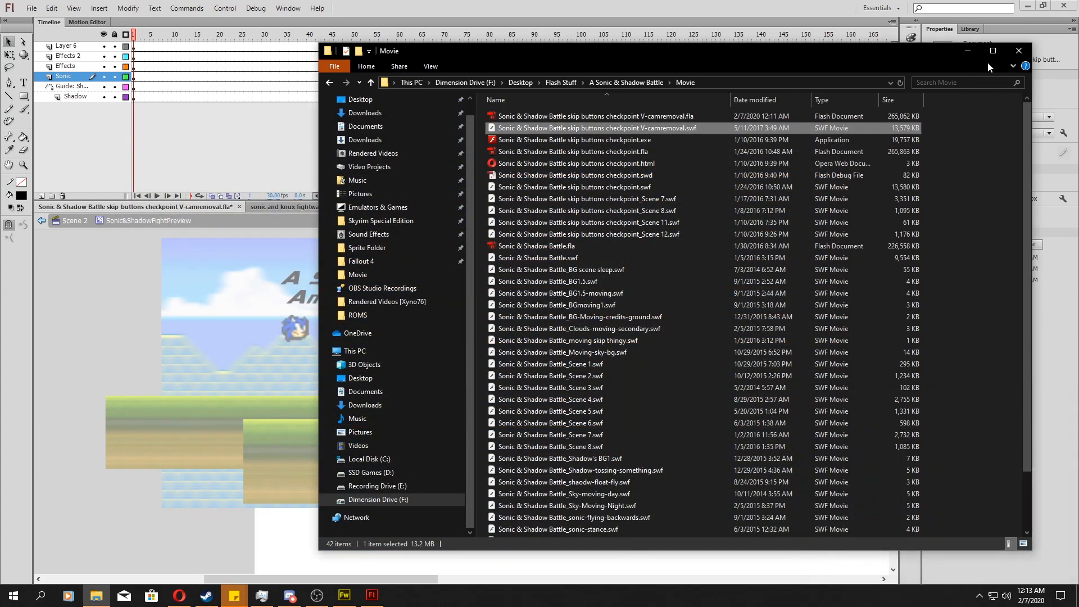
left_click(967, 50)
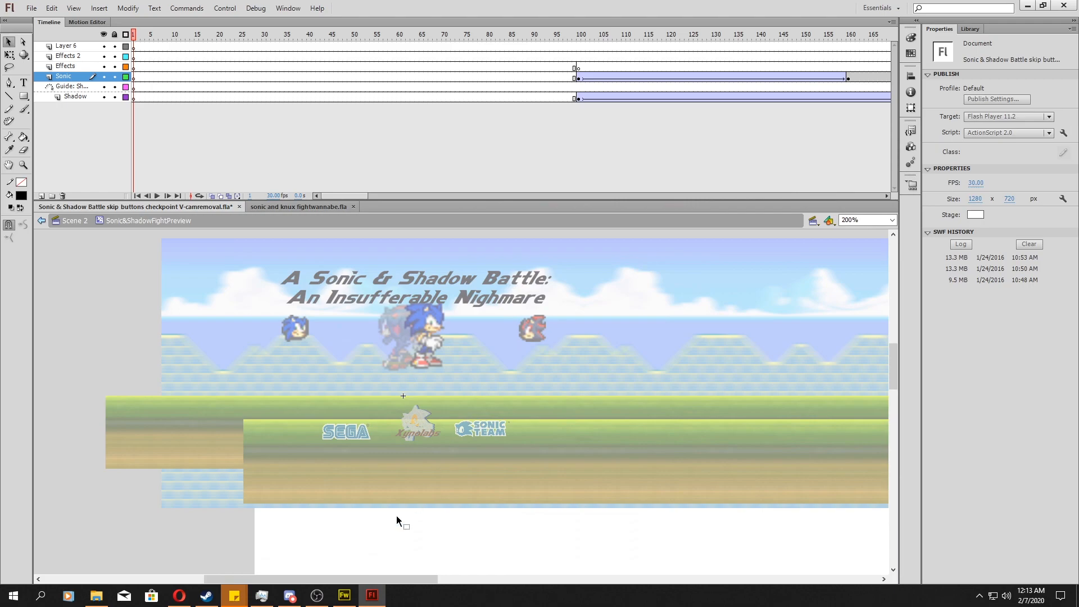
left_click(290, 208)
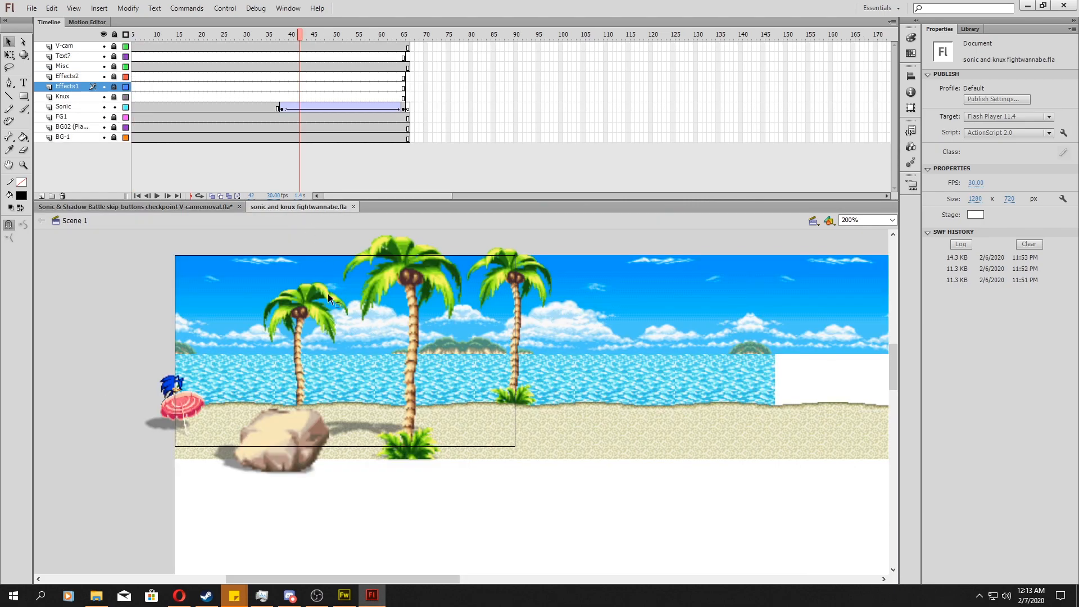
Scrub through Sonic's run tween to its last frames and examine his position beside the rock on the stage
right_click(133, 410)
left_click(79, 301)
left_click_drag(322, 99, 350, 117)
scroll(368, 478, "up", 3)
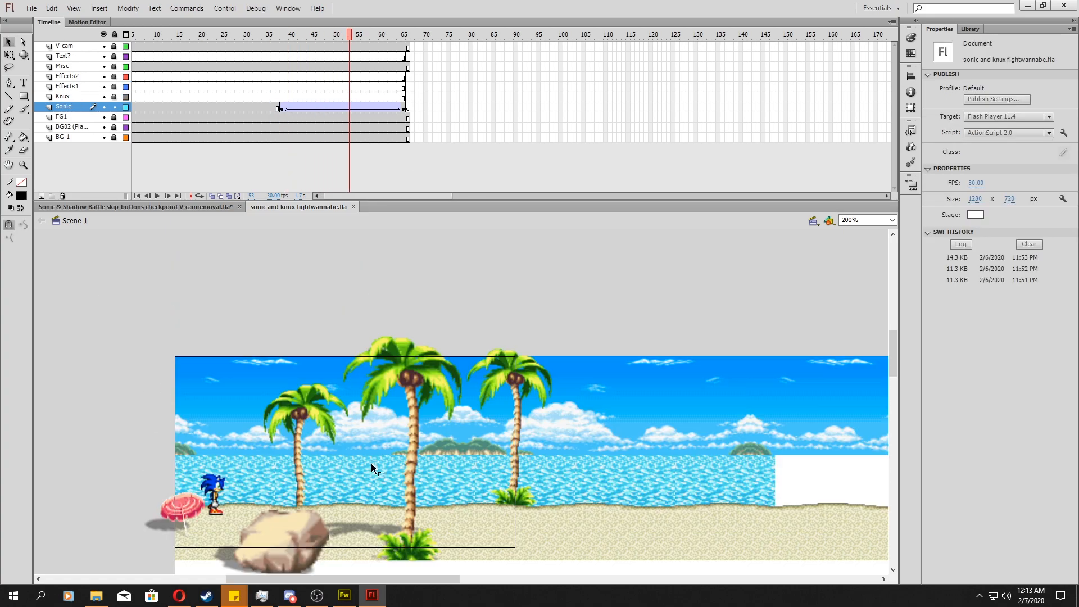
left_click_drag(422, 77, 412, 91)
left_click(409, 97)
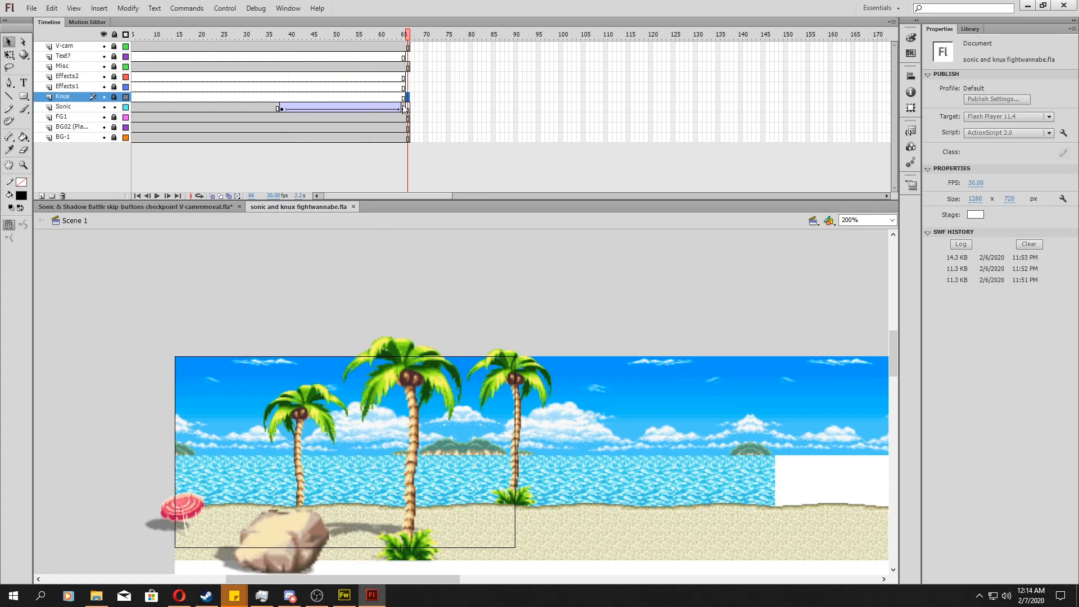
left_click(404, 107)
scroll(421, 326, "down", 1)
left_click(321, 258)
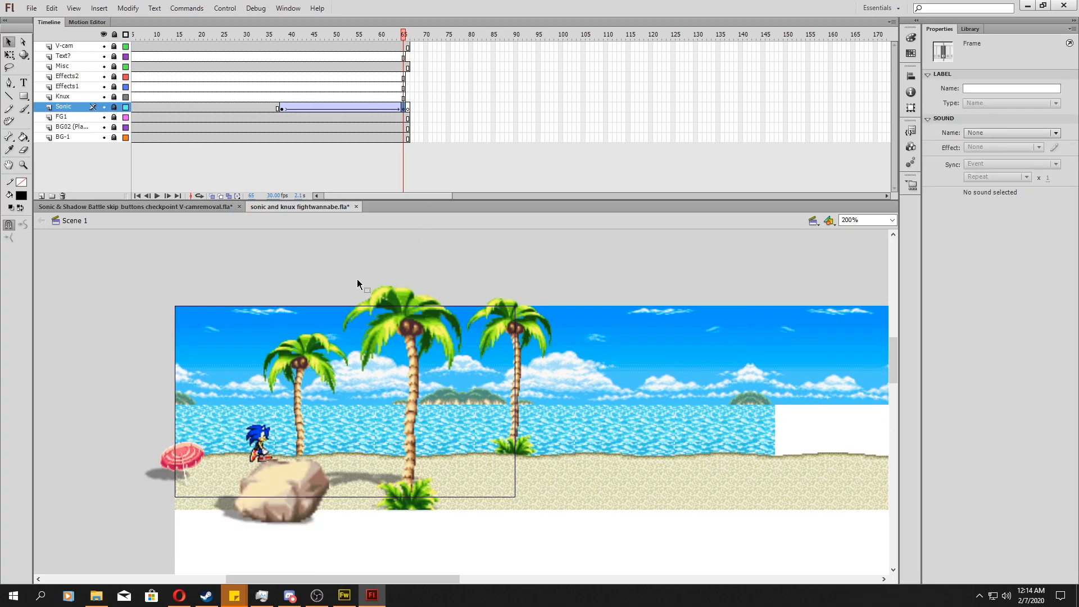
scroll(444, 267, "down", 2)
scroll(618, 293, "up", 2)
scroll(880, 293, "down", 1)
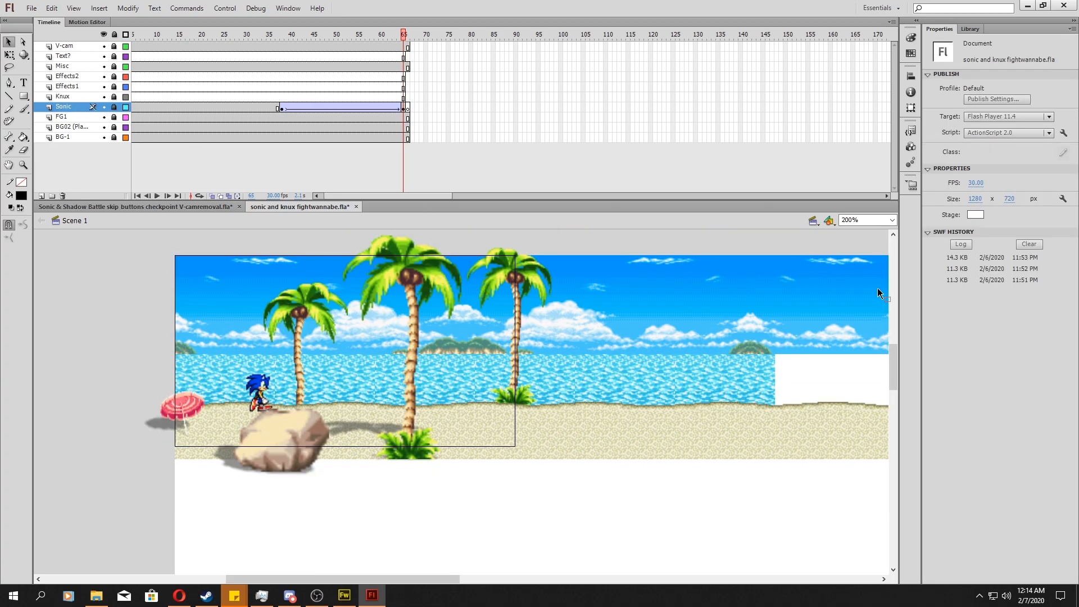
left_click_drag(897, 376, 898, 364)
scroll(410, 523, "down", 3)
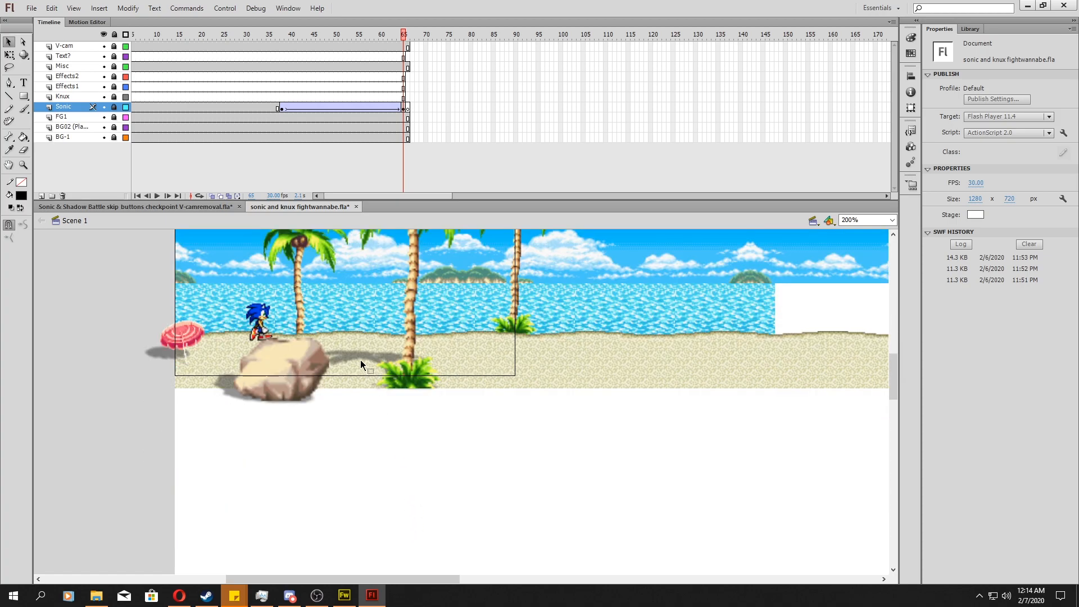
scroll(361, 362, "up", 1)
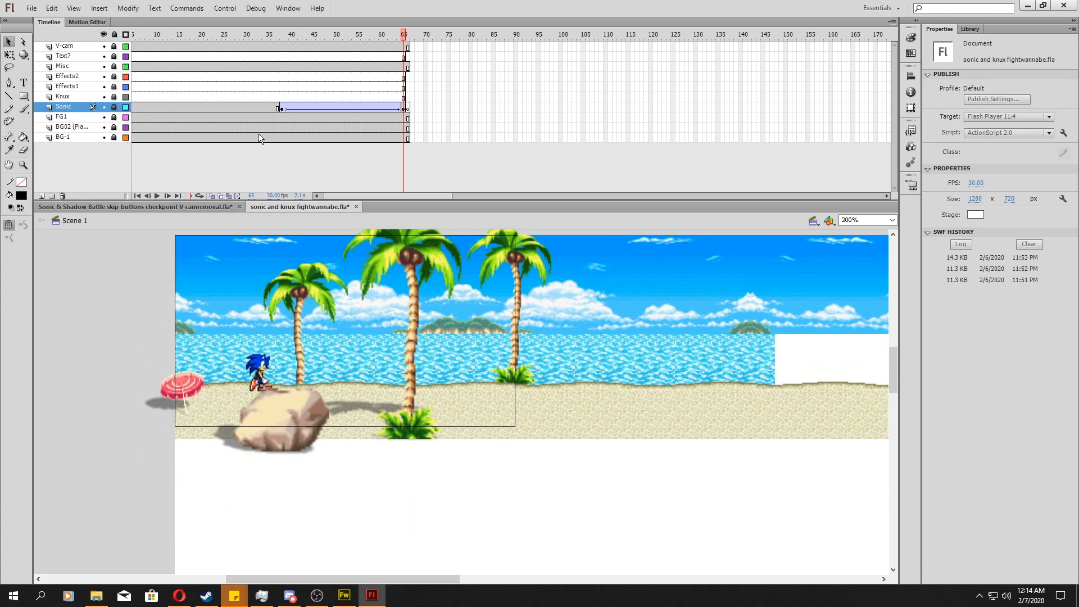
Magnify the stage to 400% around Sonic and select frame 66 on the Sonic layer
left_click(407, 108)
left_click(890, 221)
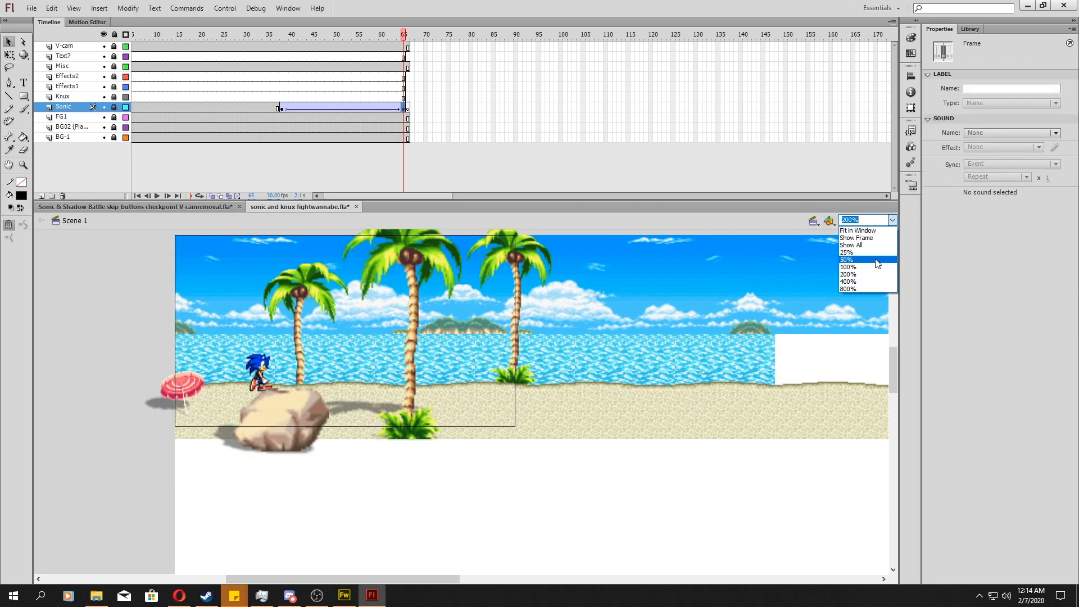
left_click(849, 282)
left_click_drag(393, 579, 354, 582)
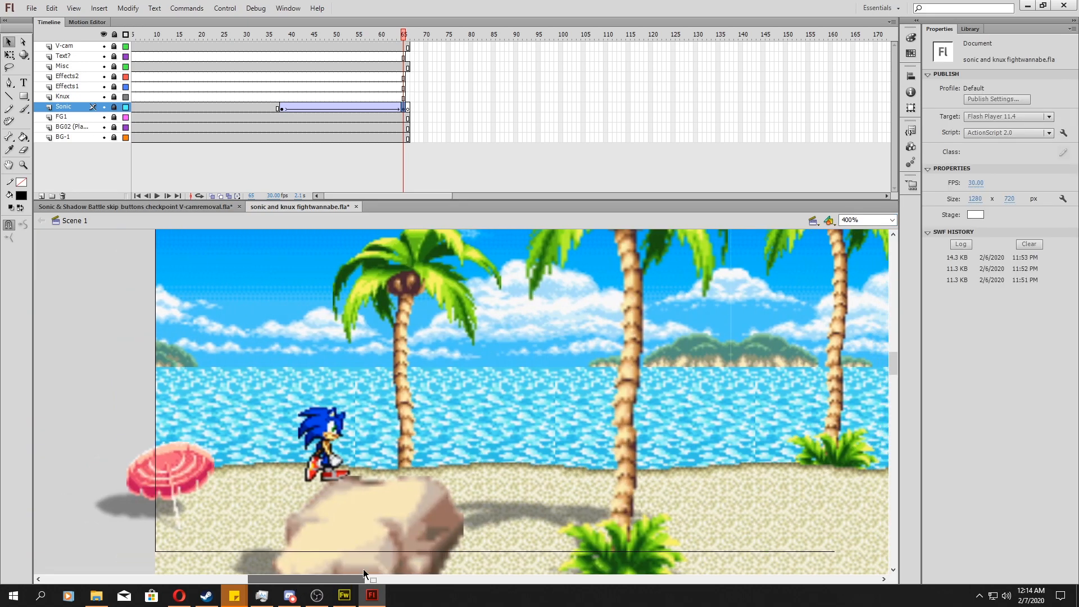
scroll(349, 484, "down", 3)
scroll(697, 350, "up", 3)
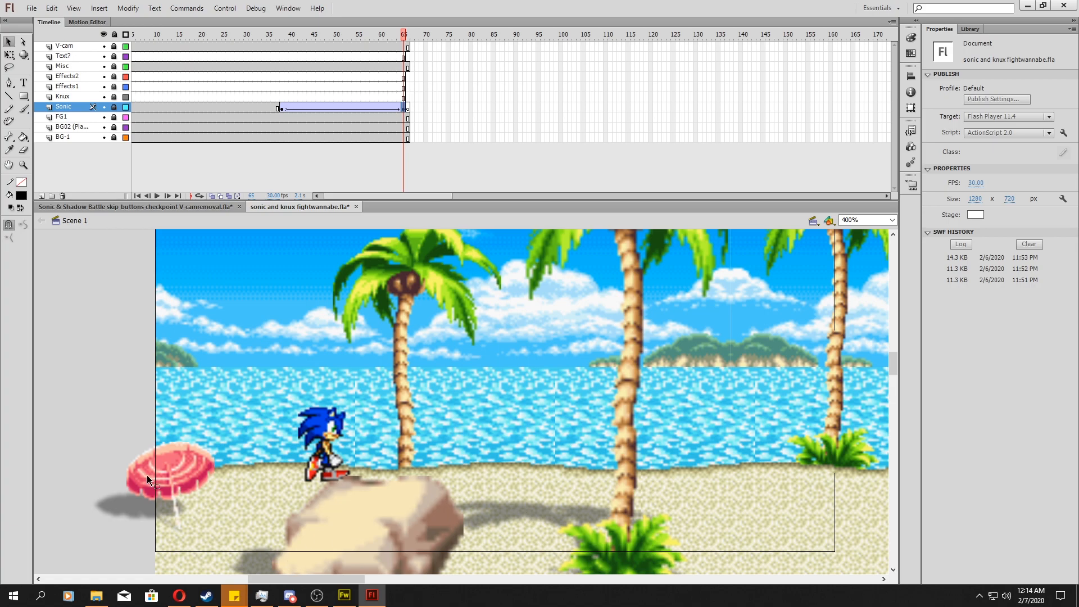
left_click(407, 113)
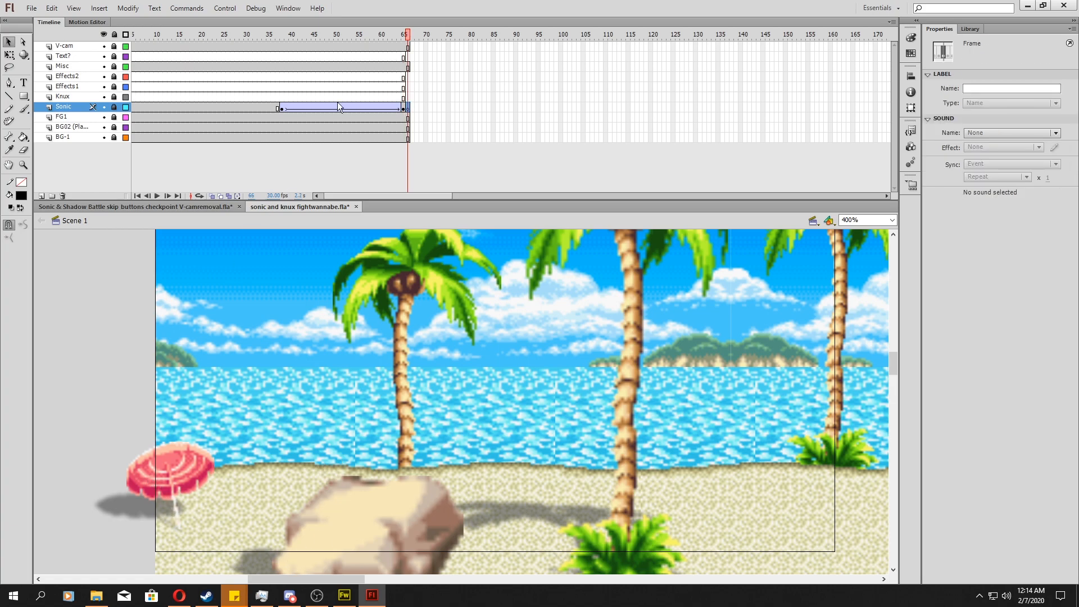
Import sonic stance SA.gif from the Resource GIFs Sonic folder into the document's library and display the library
left_click(32, 8)
mouse_move(183, 175)
left_click(250, 187)
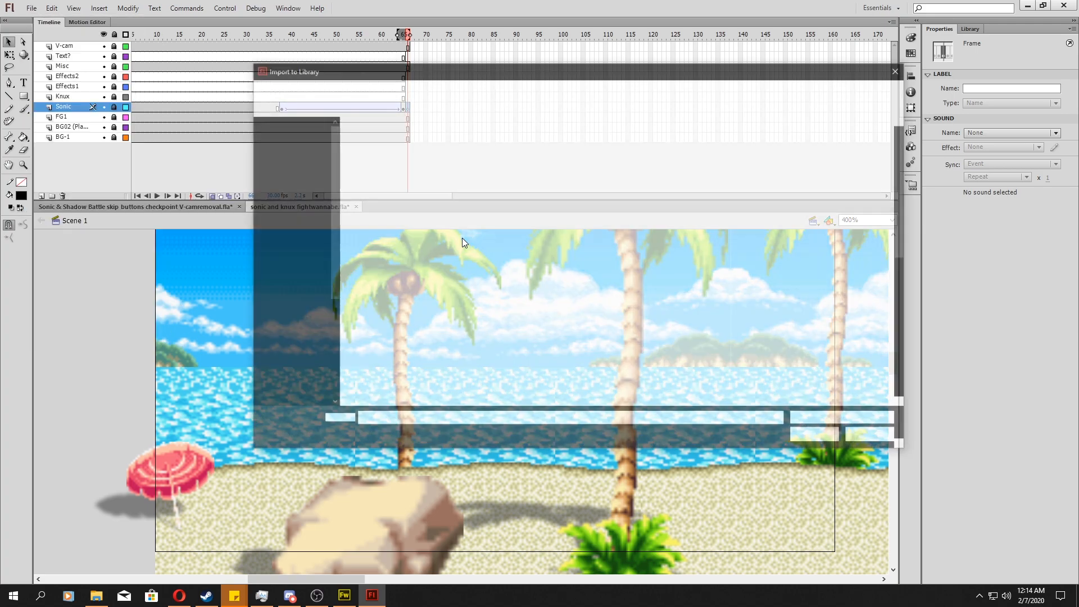
left_click_drag(541, 66, 392, 112)
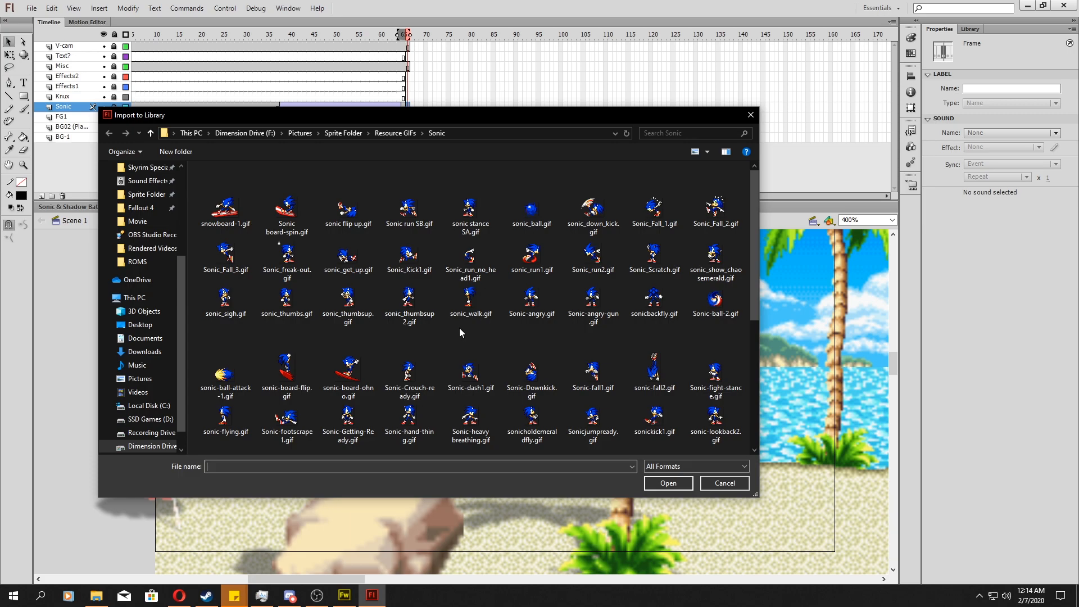
type("sa")
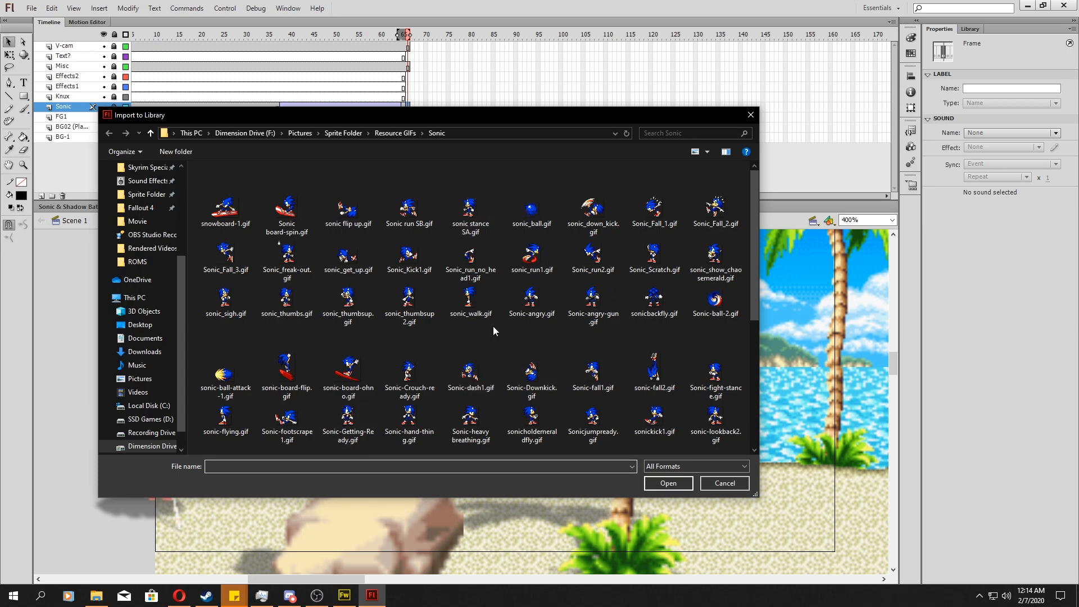
scroll(615, 291, "down", 3)
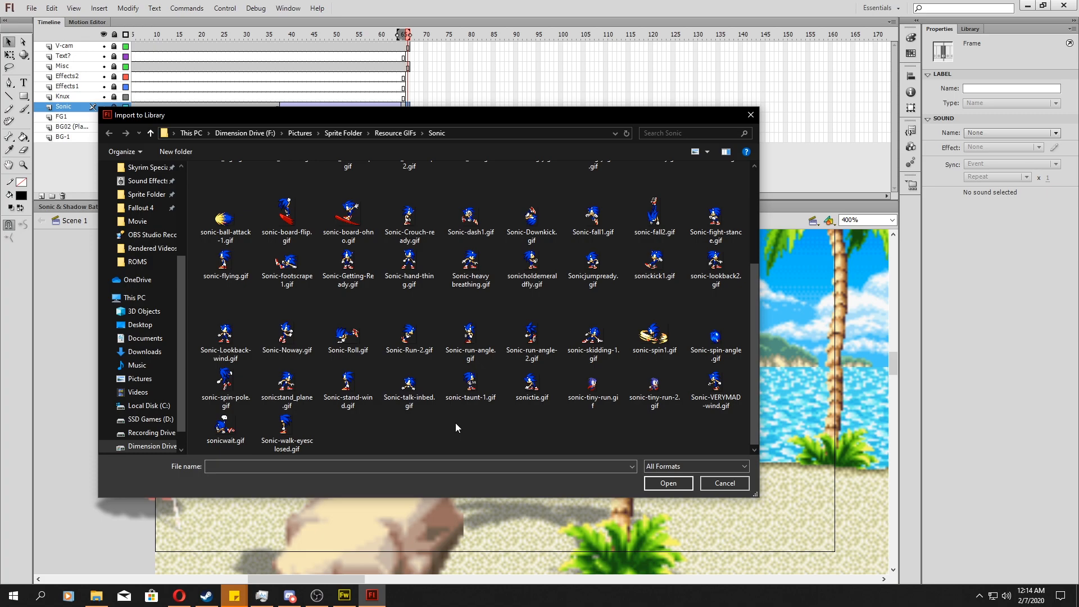
scroll(443, 383, "up", 3)
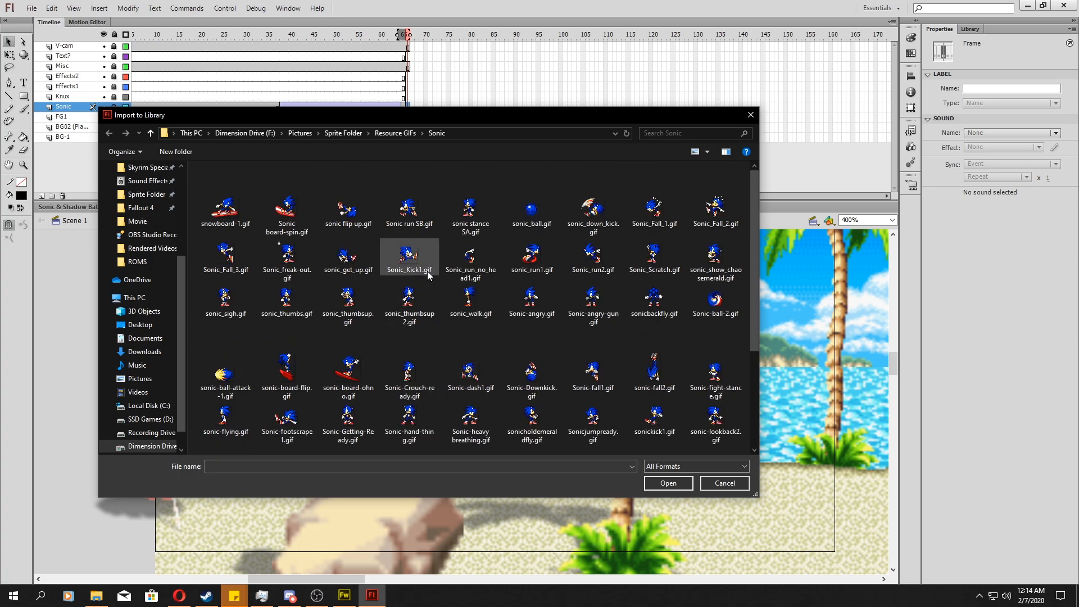
double_click(470, 213)
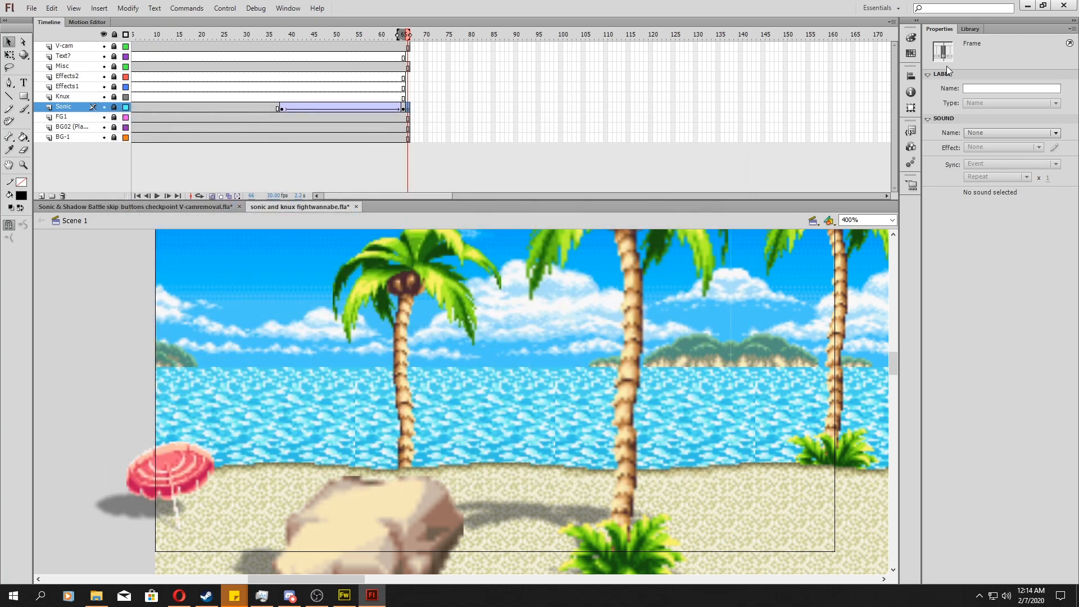
left_click(977, 34)
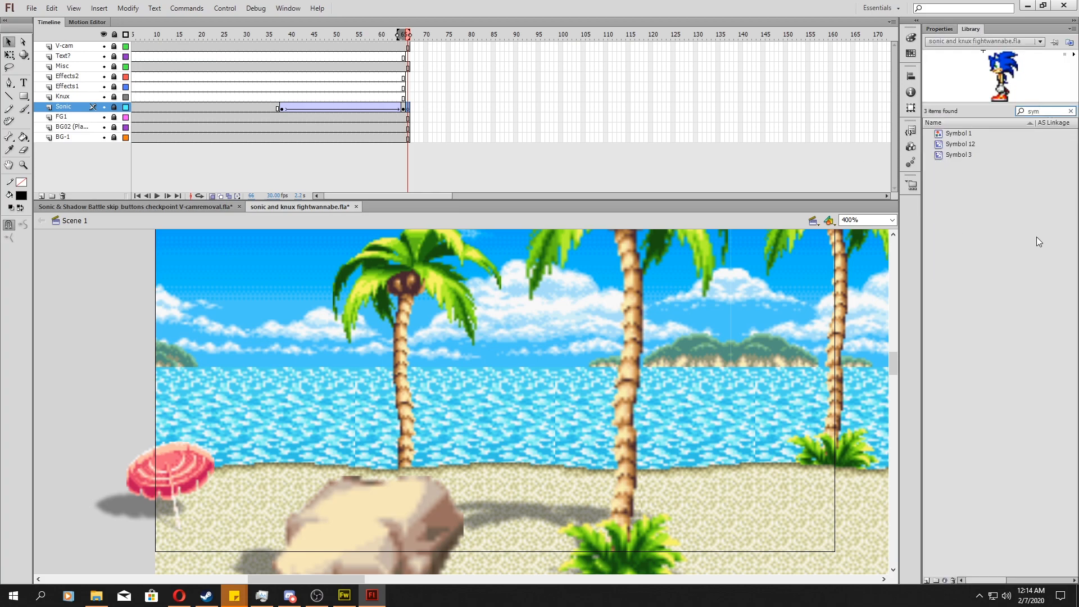
Rename Symbol 12 in the library as Sonic-stance-1 and filter the library by sonic
right_click(960, 149)
left_click(980, 198)
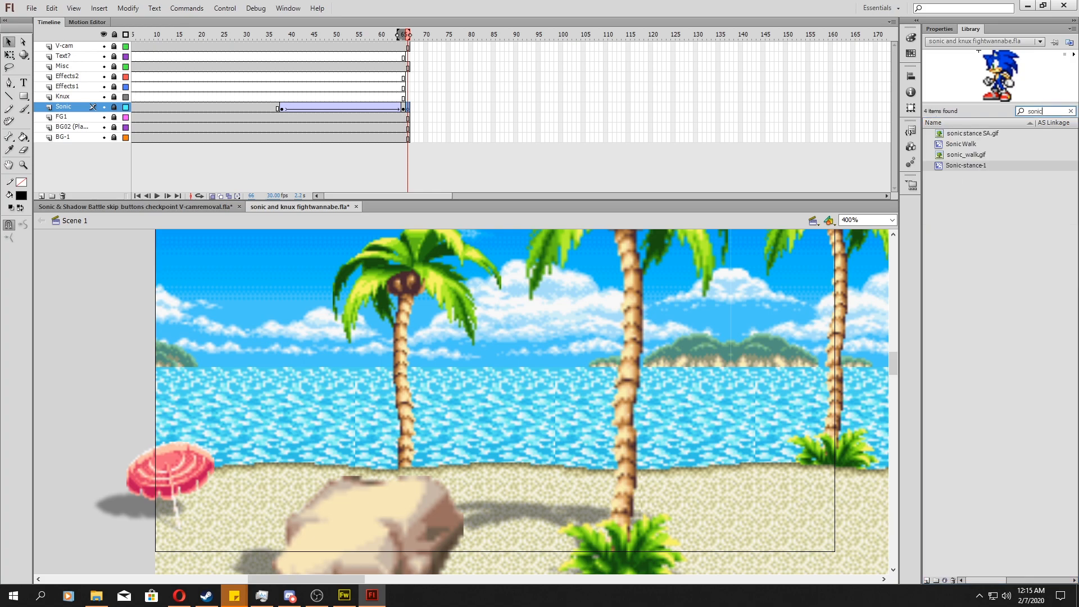
left_click(966, 243)
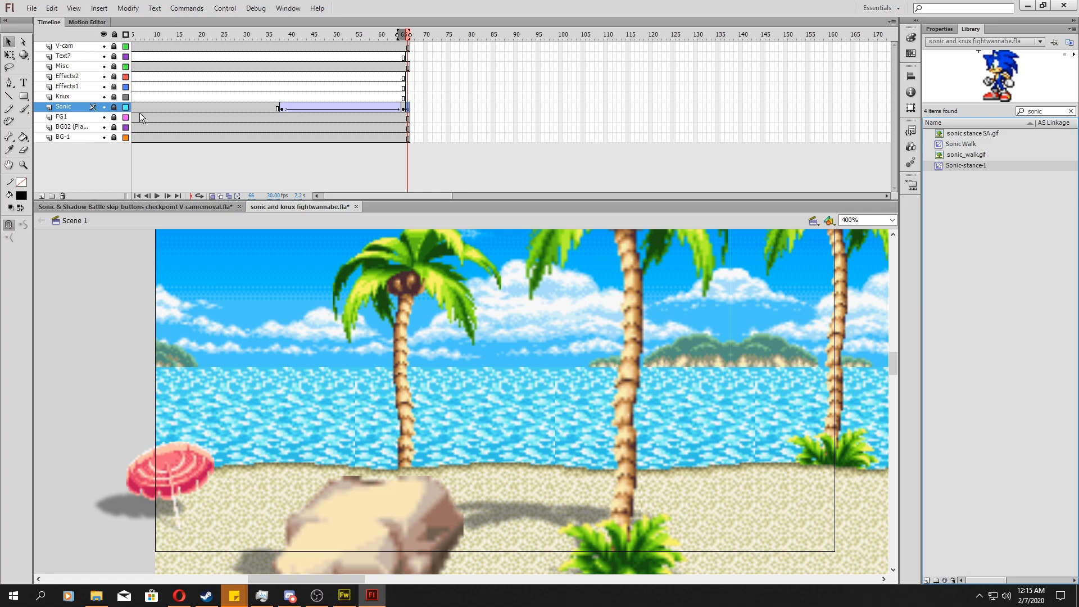
Unlock the Sonic layer and place Sonic-stance-1 above the rock at frame 66 as a Graphic instance
left_click(116, 108)
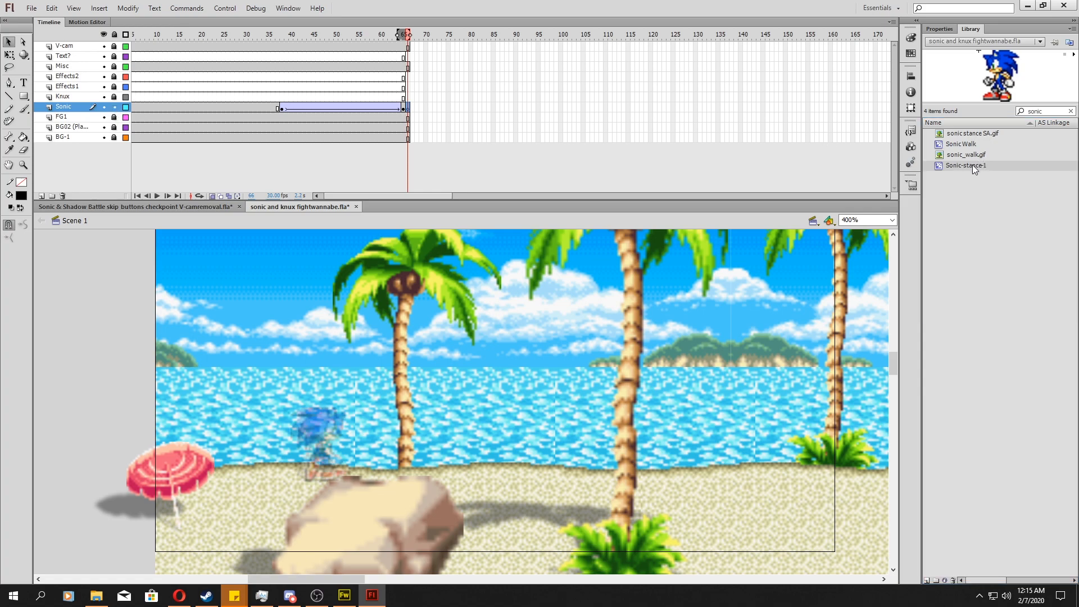
left_click_drag(366, 447, 369, 450)
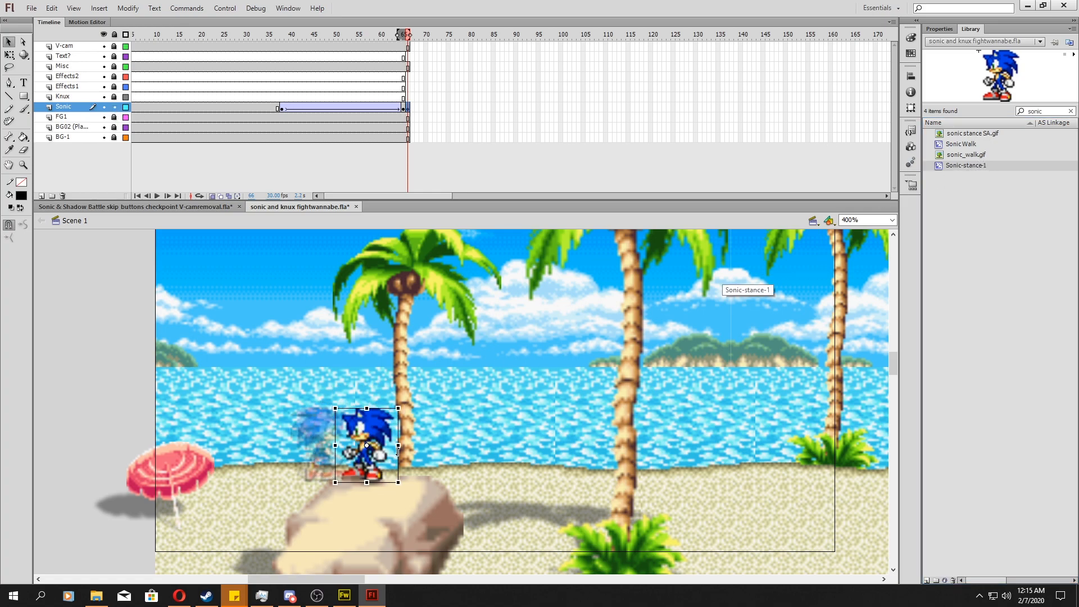
left_click(939, 29)
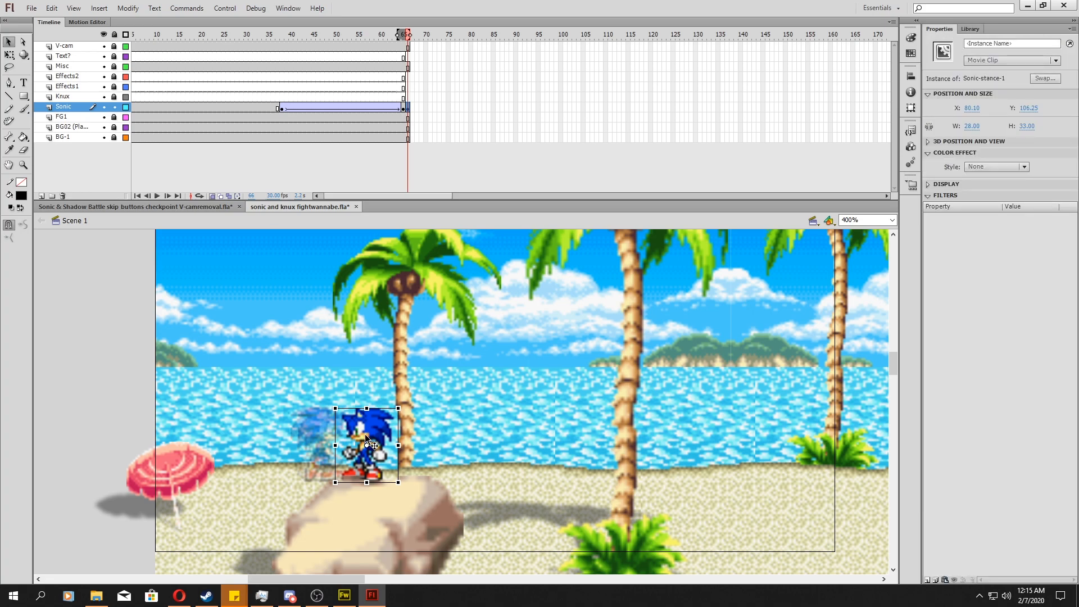
left_click(979, 61)
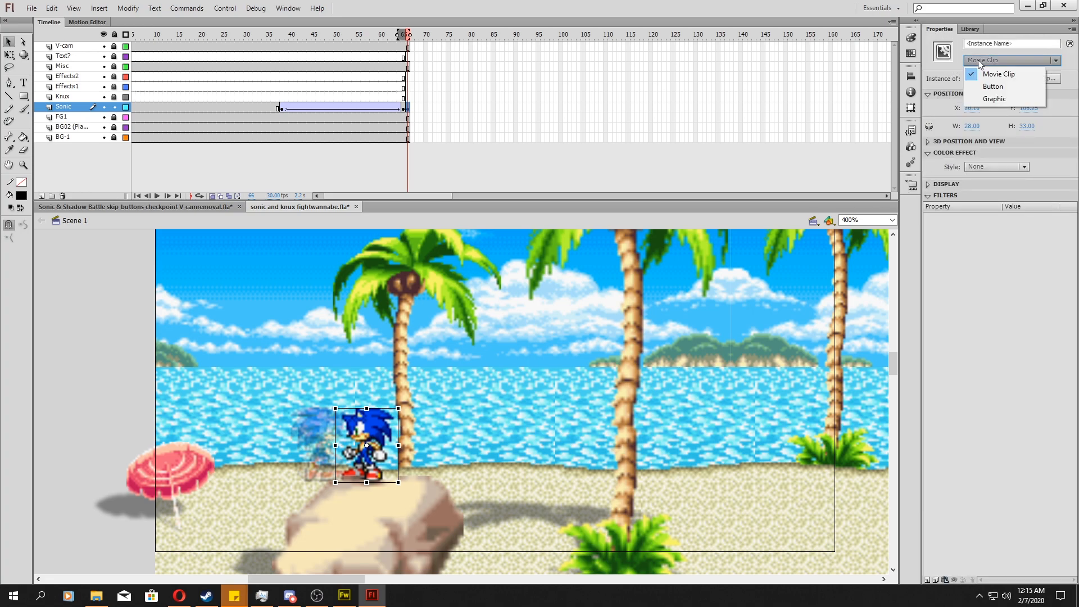
left_click(984, 100)
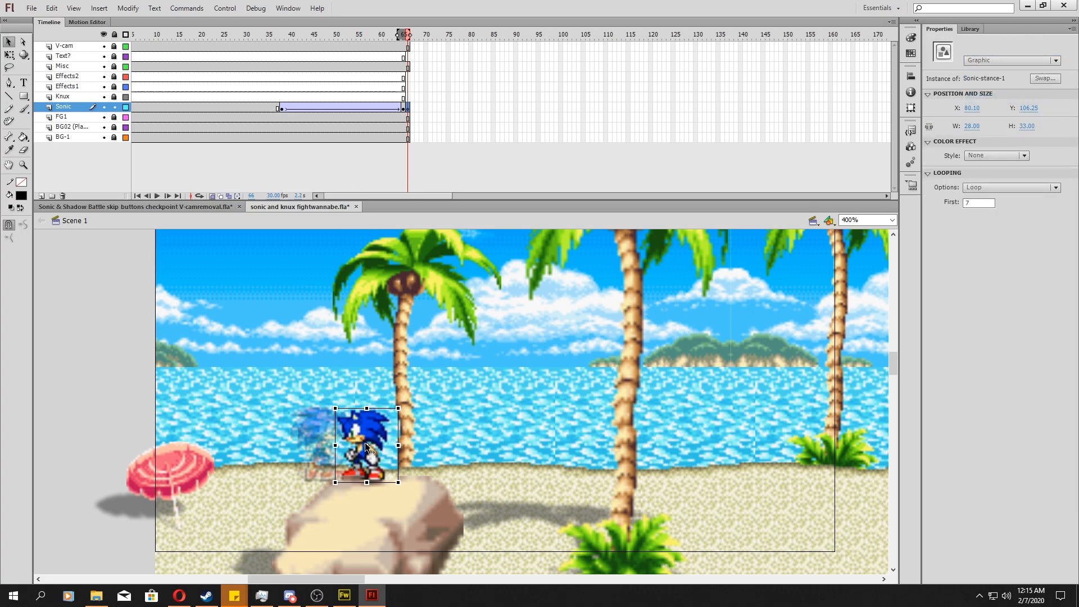
Flip the stance sprite horizontally and line it up with Sonic's last run pose behind the rock
left_click(128, 8)
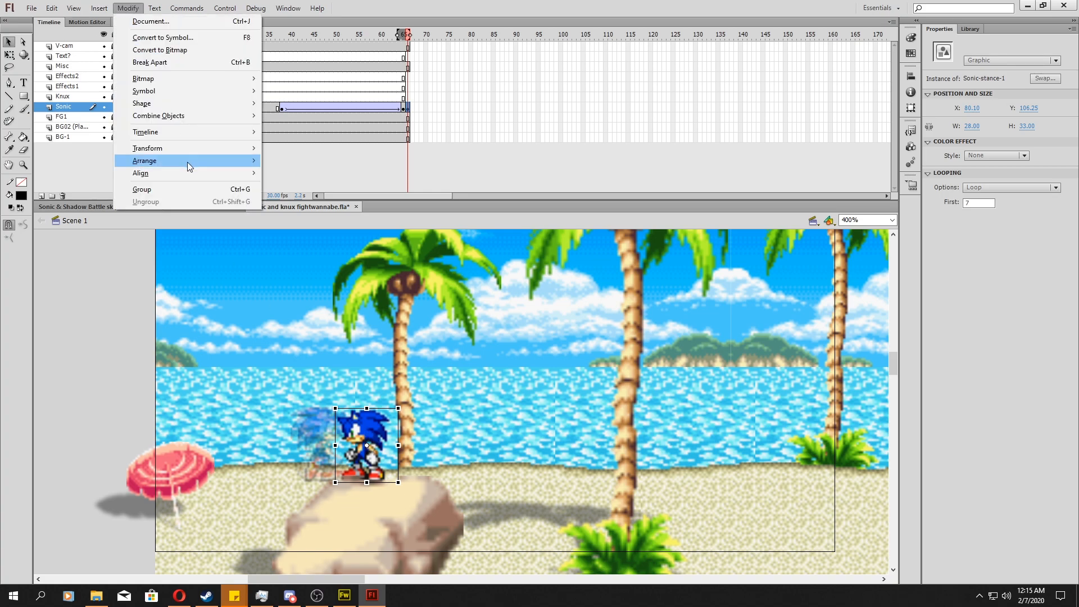
mouse_move(191, 147)
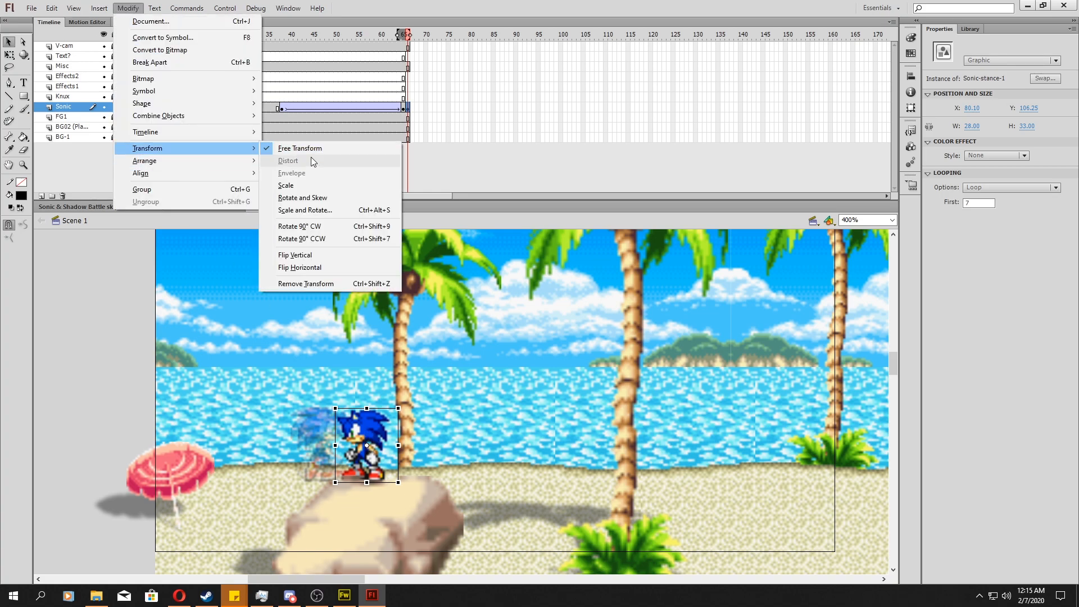
left_click(319, 268)
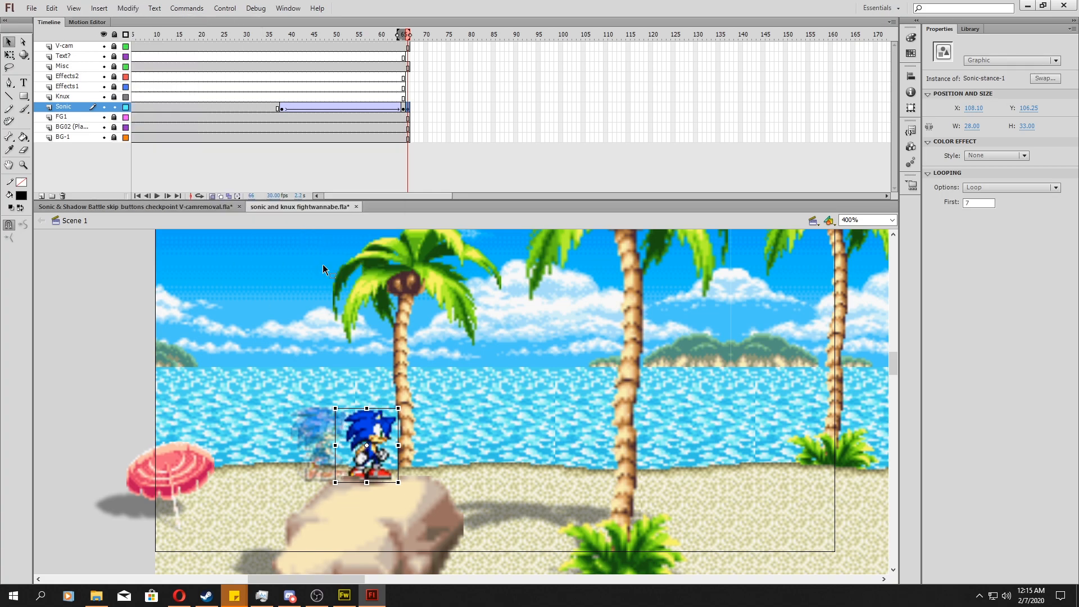
left_click(405, 108)
left_click(409, 108)
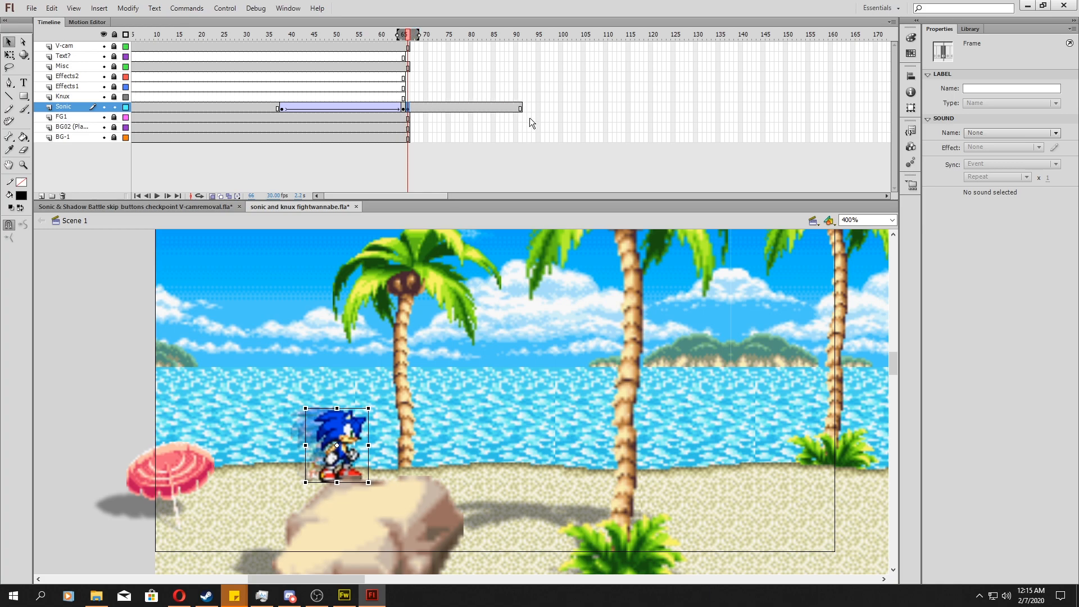
Extend the Sonic layer to frame 104 and the FG1, BG02 and BG-1 layers to frame 105, declining to save the document
key("F5")
left_click_drag(579, 119, 578, 128)
key("F5")
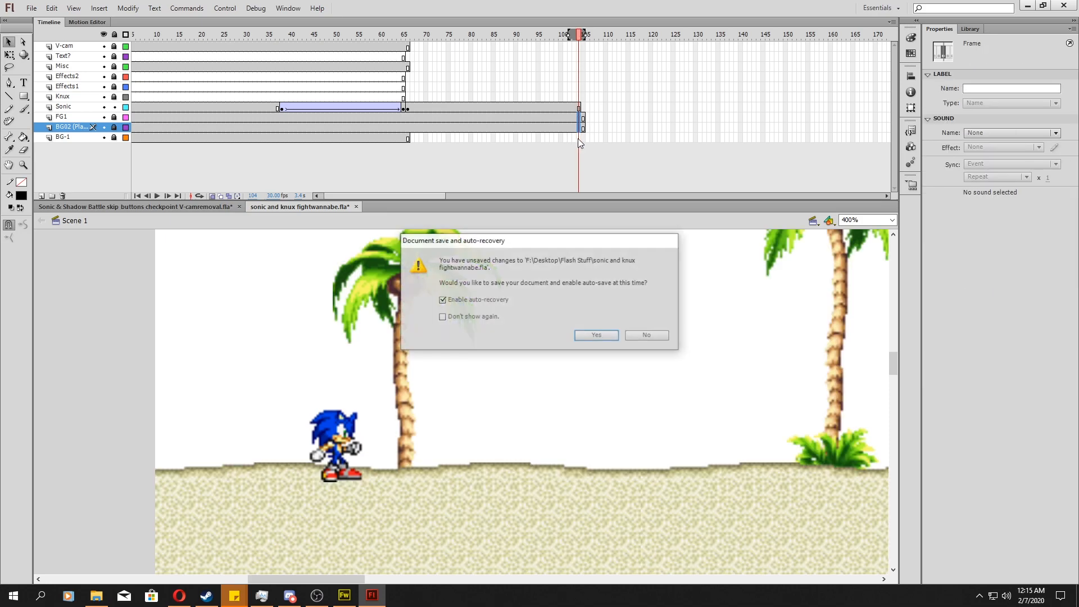
left_click(661, 337)
left_click(584, 139)
key("F5")
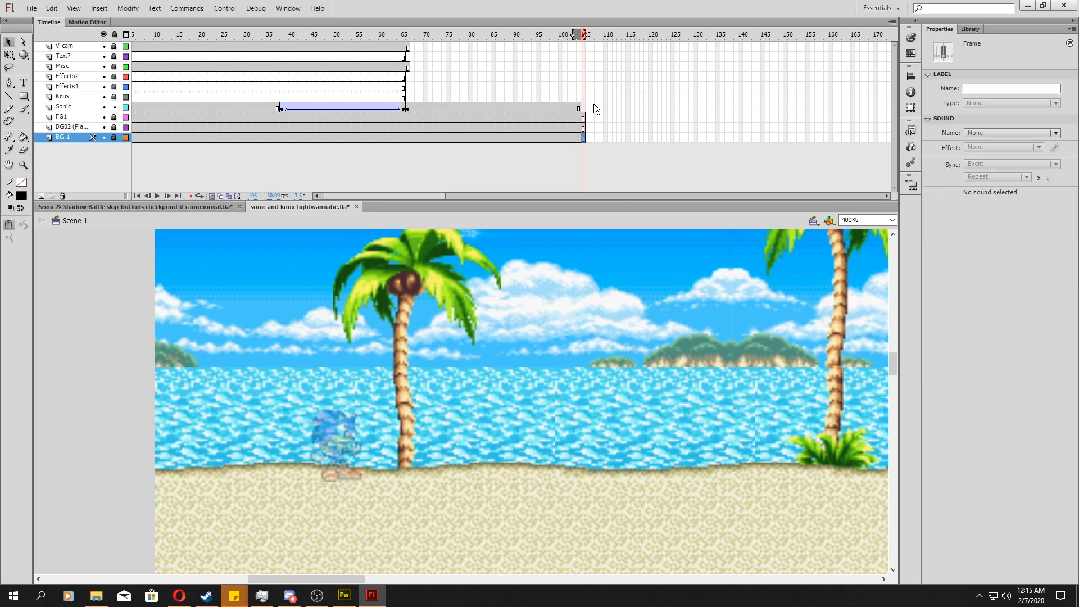
Extend the Sonic, V-cam and Misc layers to frame 105 and test the movie
left_click(583, 107)
key("F5")
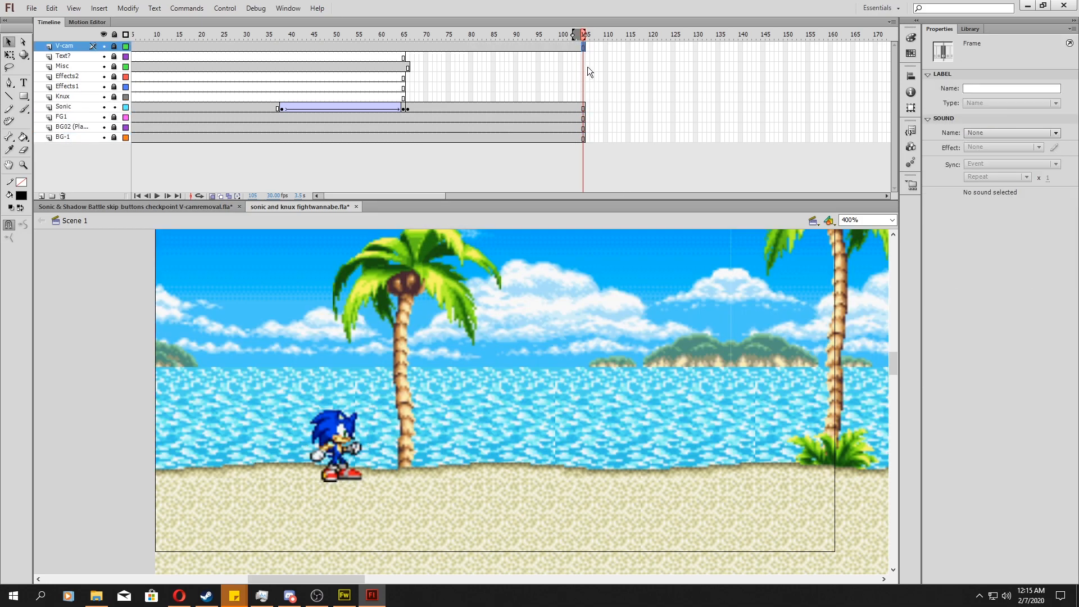
left_click(583, 67)
key("F5")
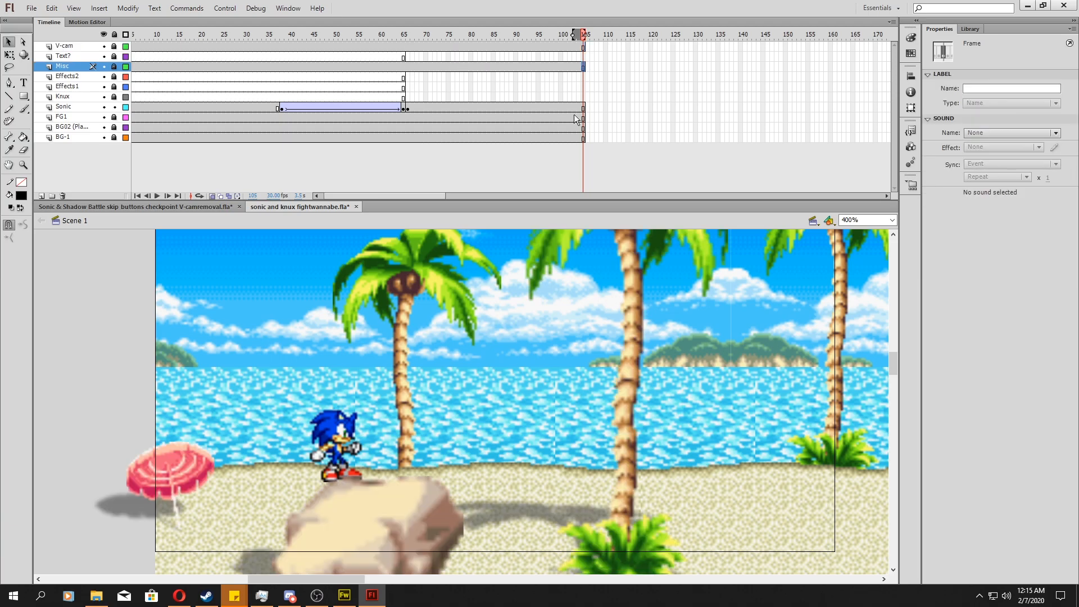
key("ctrl+Return")
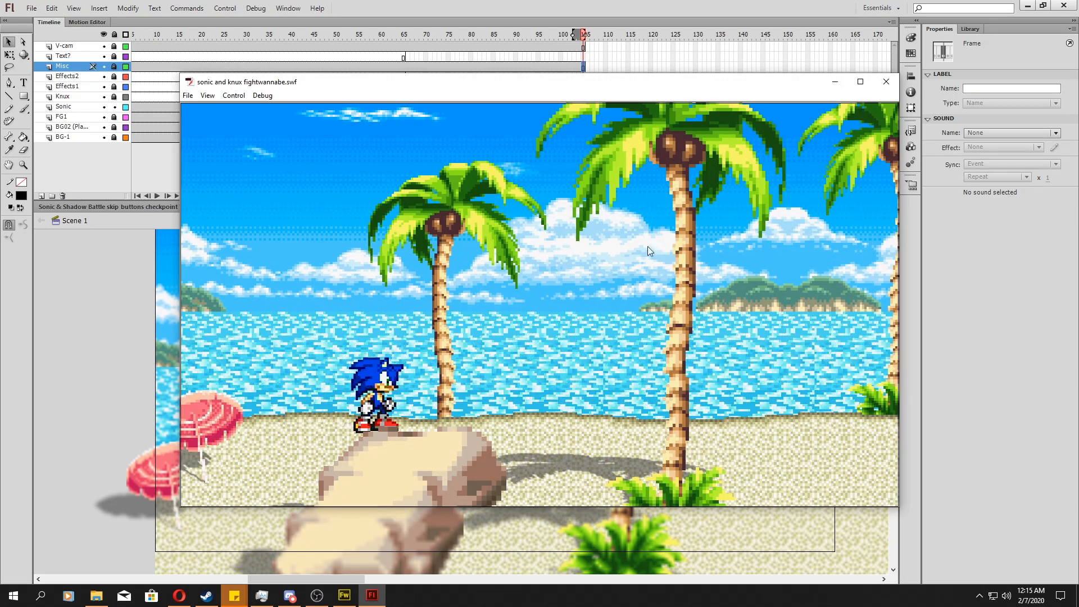
left_click(887, 82)
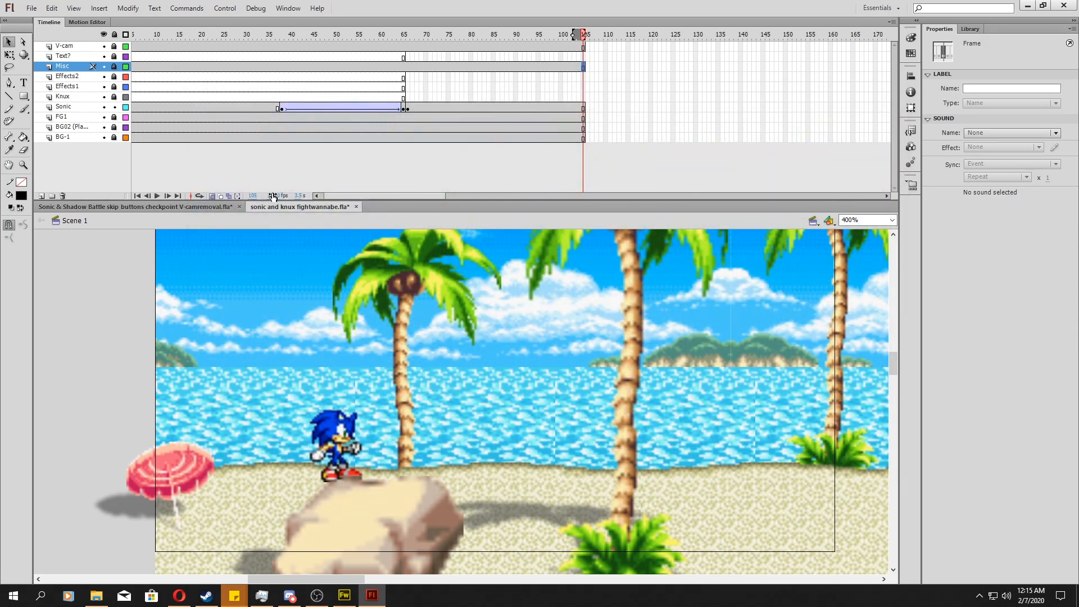
Insert a keyframe at frame 106 on the V-cam layer and move the camera frame away from Sonic to about X 215, Y 85
left_click_drag(436, 193, 462, 195)
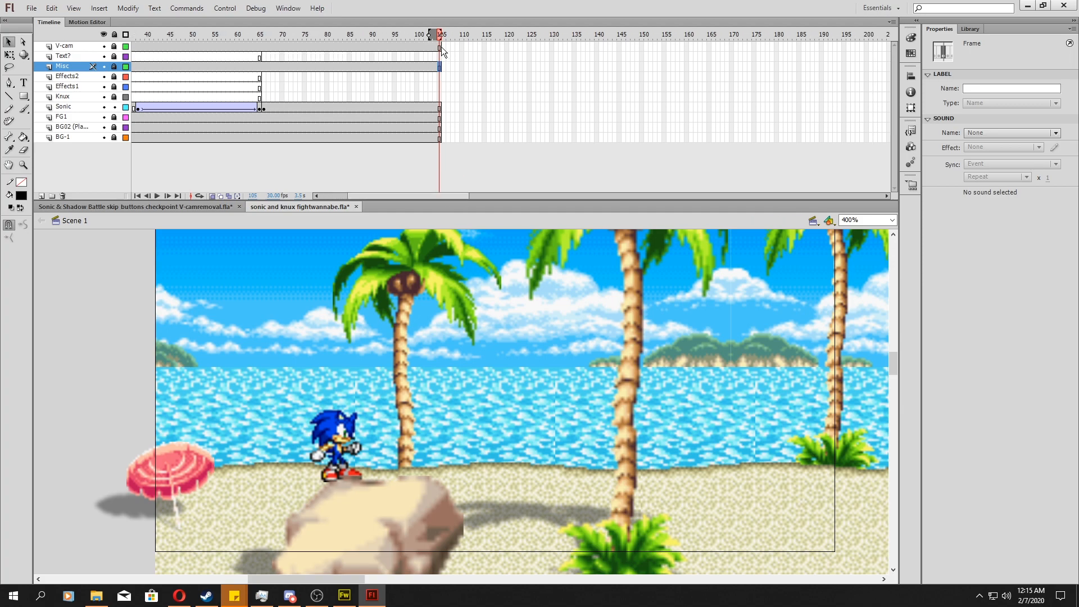
right_click(442, 47)
left_click(483, 125)
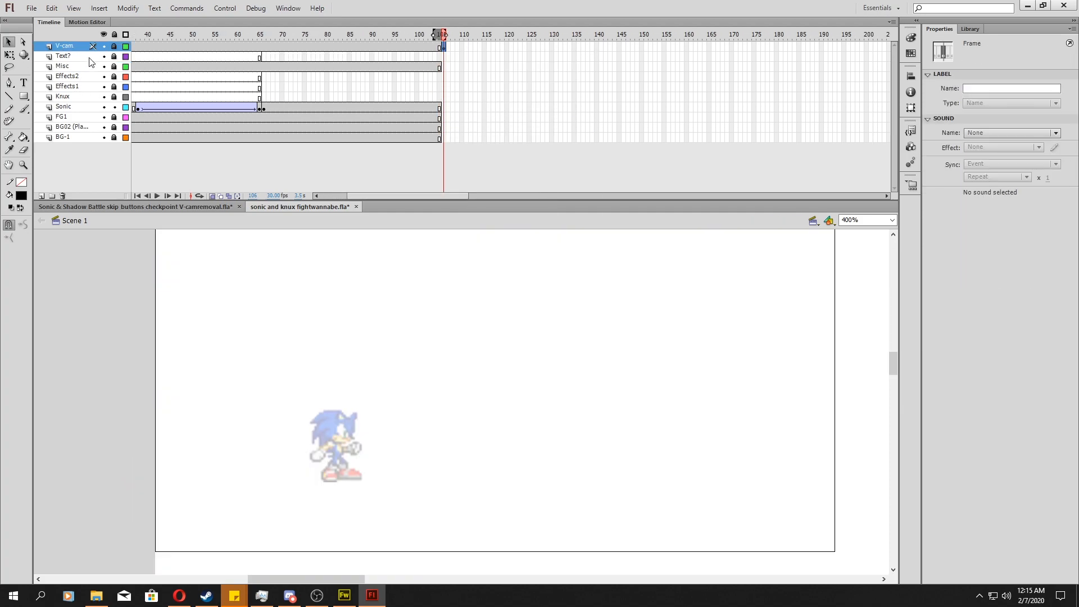
left_click(894, 219)
left_click(867, 278)
left_click_drag(474, 340, 689, 316)
left_click_drag(581, 359, 595, 360)
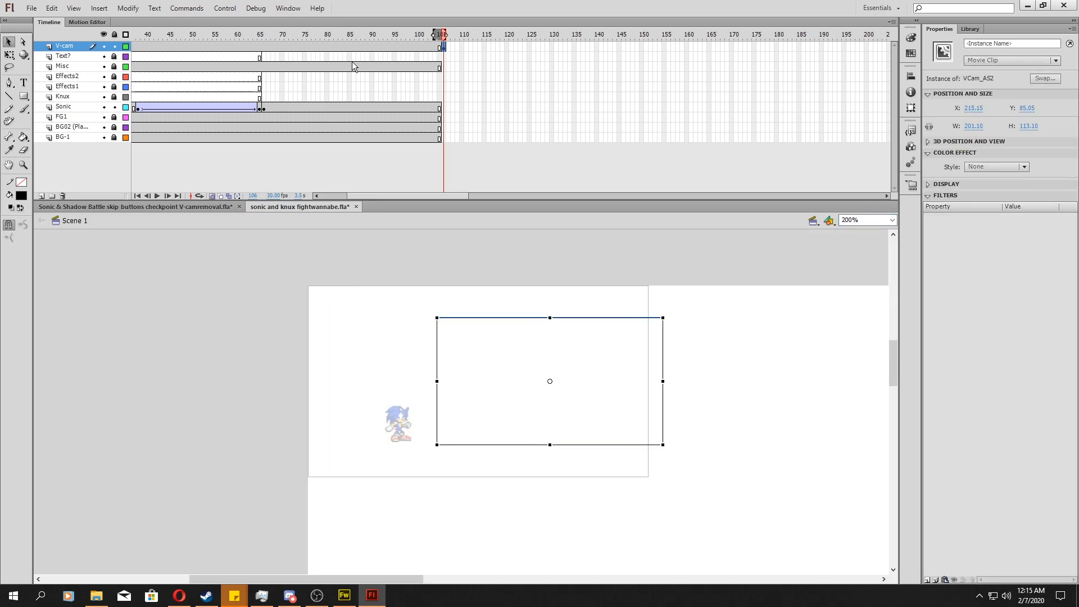
Extend the Misc, Sonic, FG1, BG02 and BG-1 layers to frame 106, then shift the camera past the third palm tree and lock V-cam
left_click(444, 67)
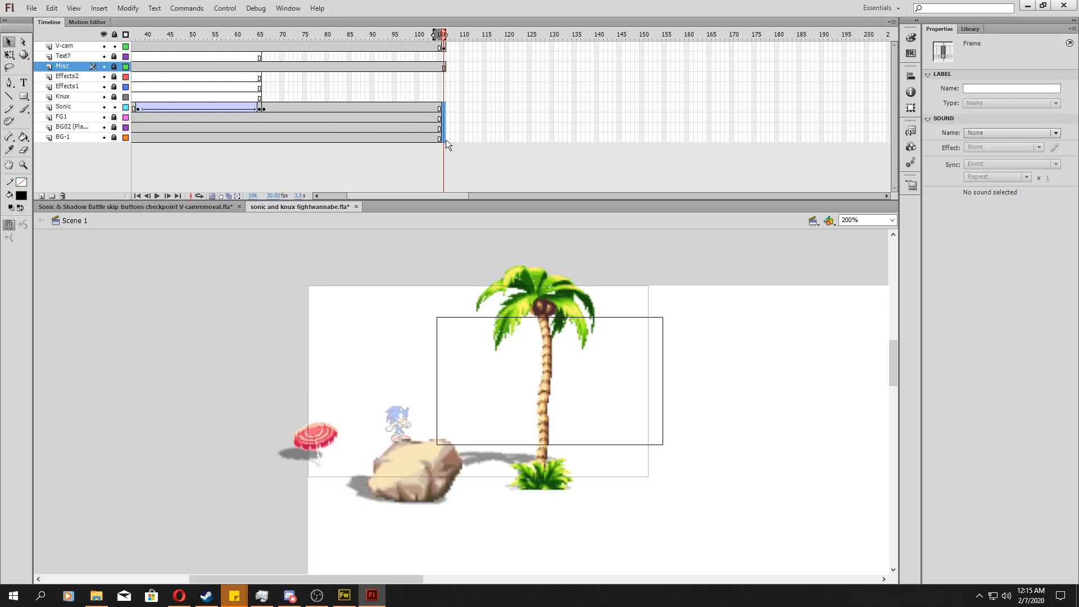
key("F5")
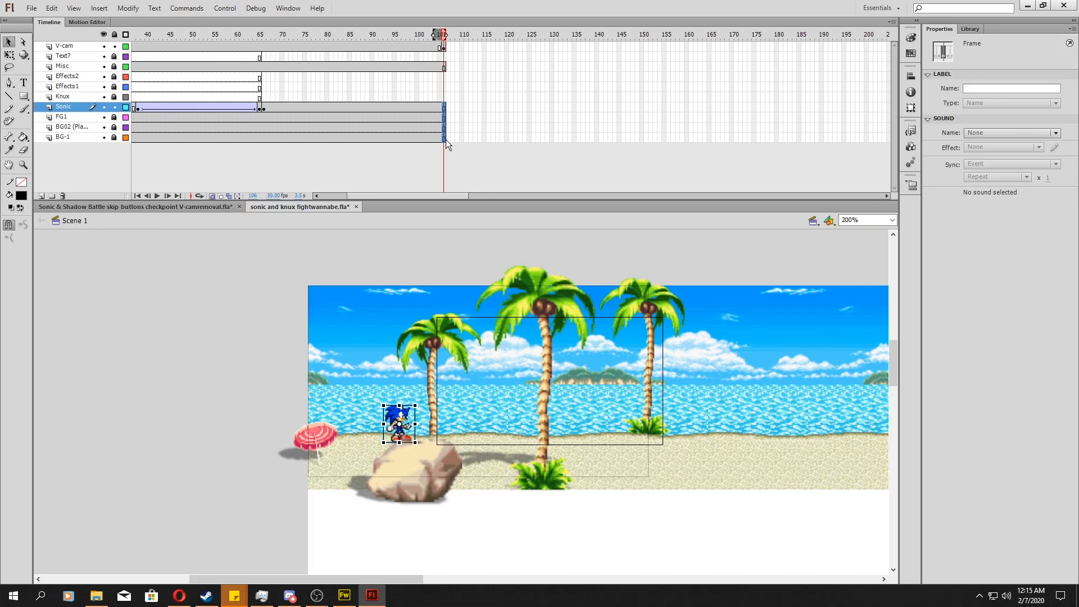
left_click(444, 48)
left_click_drag(515, 384, 725, 377)
left_click_drag(397, 578, 449, 578)
left_click(115, 46)
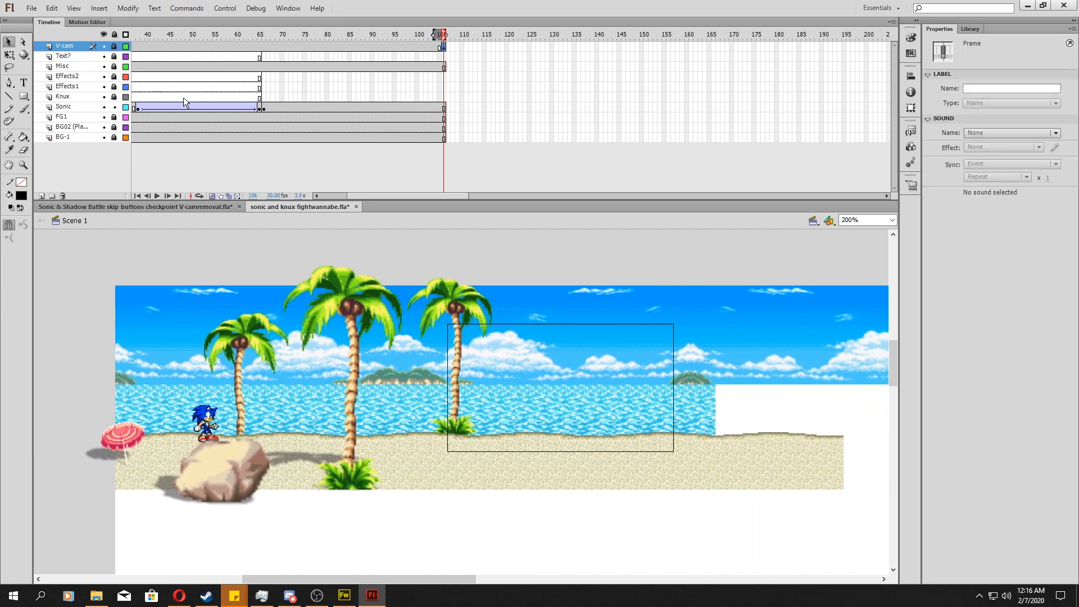
left_click(528, 326)
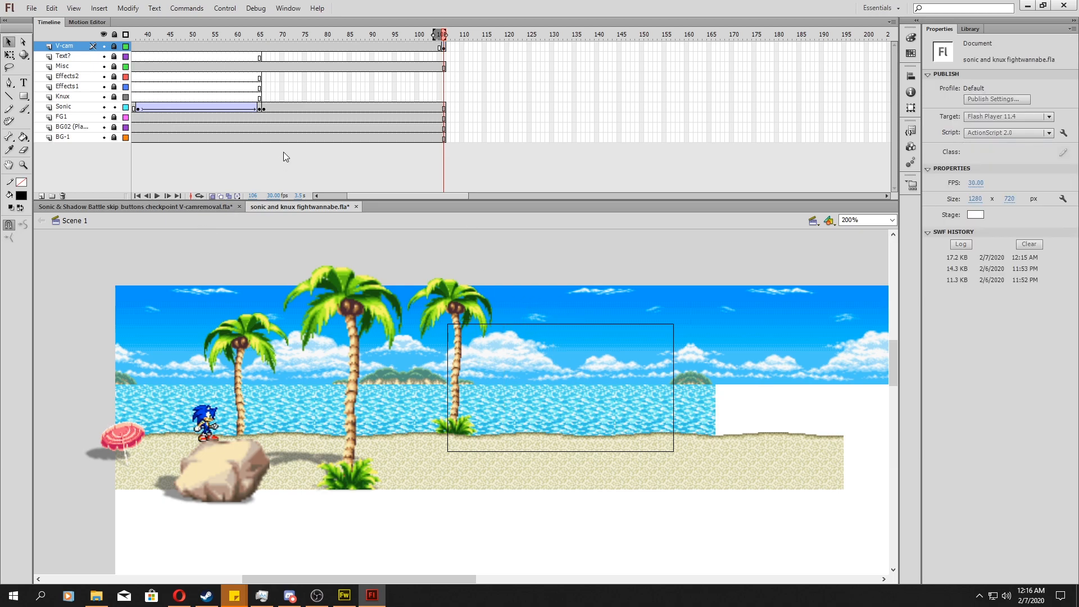
Insert a blank keyframe at frame 106 on the Knux layer
left_click(444, 66)
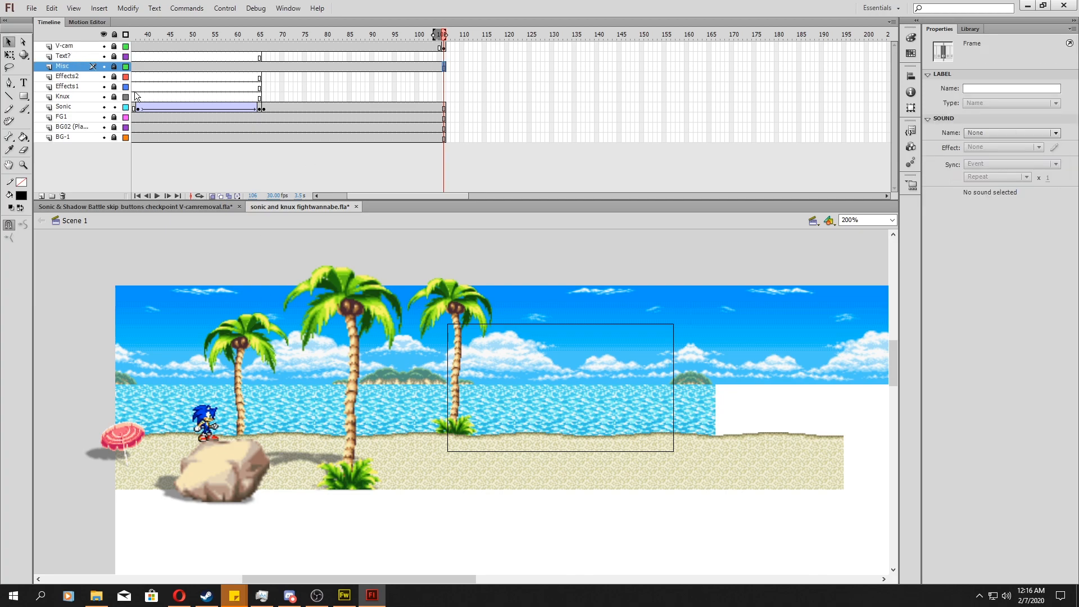
right_click(446, 99)
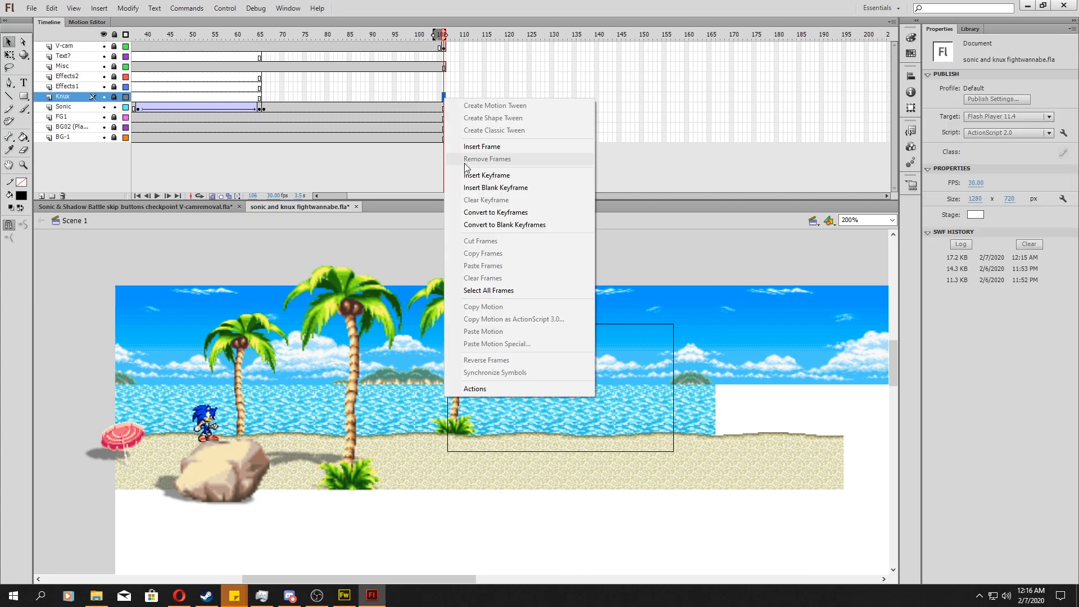
left_click(475, 198)
Extend the V-cam and Knux layers to frame 137 and the Misc layer to frame 138
left_click_drag(250, 66, 581, 41)
key("F5")
left_click(581, 66)
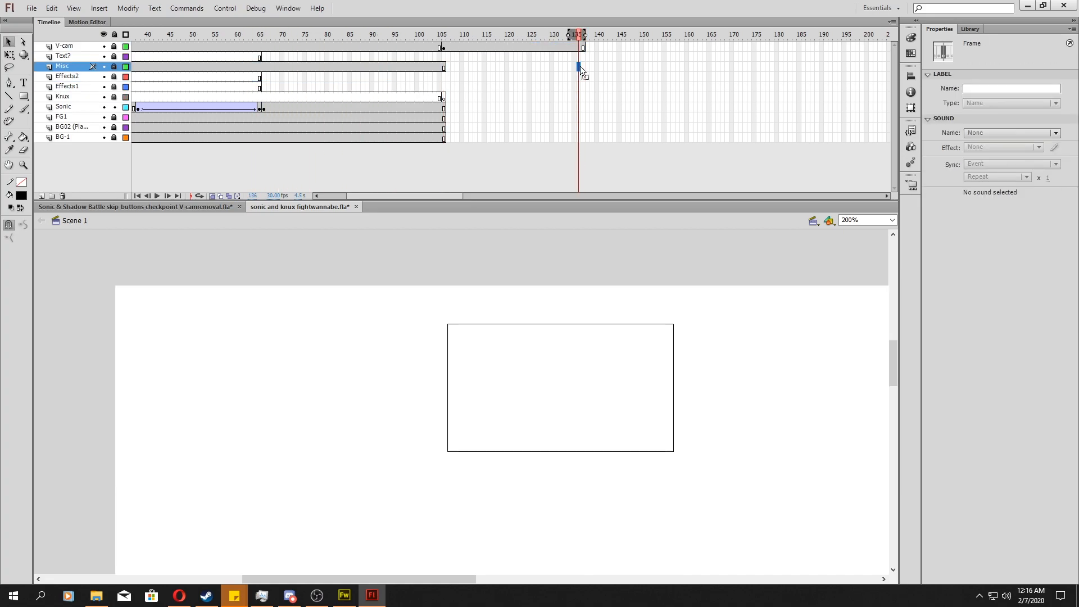
key("F5")
left_click(586, 99)
key("F5")
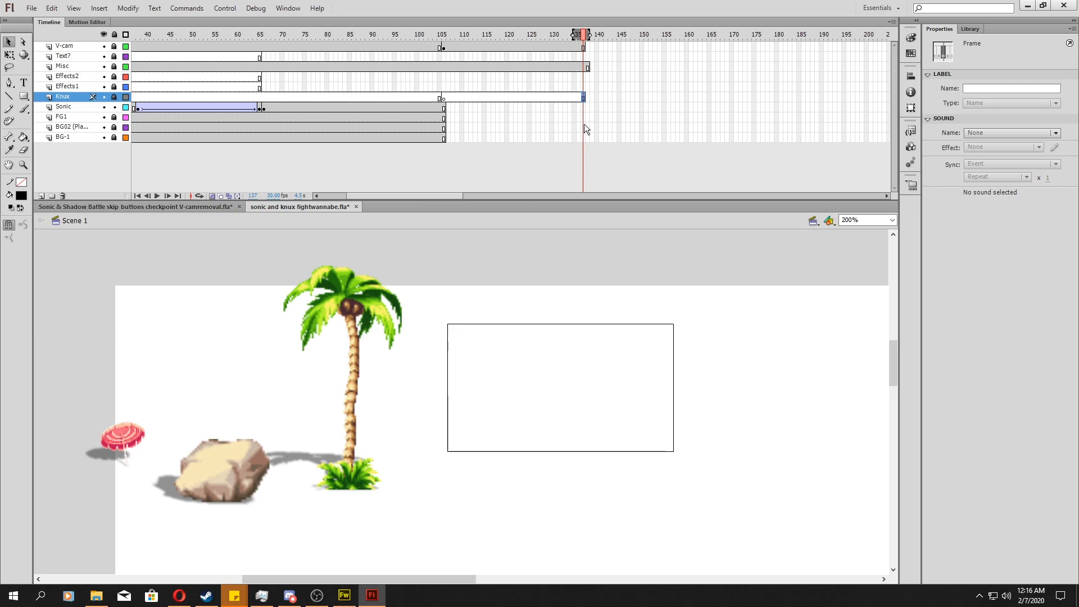
Extend the Sonic, FG1, BG02 and BG-1 layers to frame 137 and insert a blank keyframe there on the Knux layer
left_click_drag(584, 137, 584, 107)
key("F5")
right_click(590, 101)
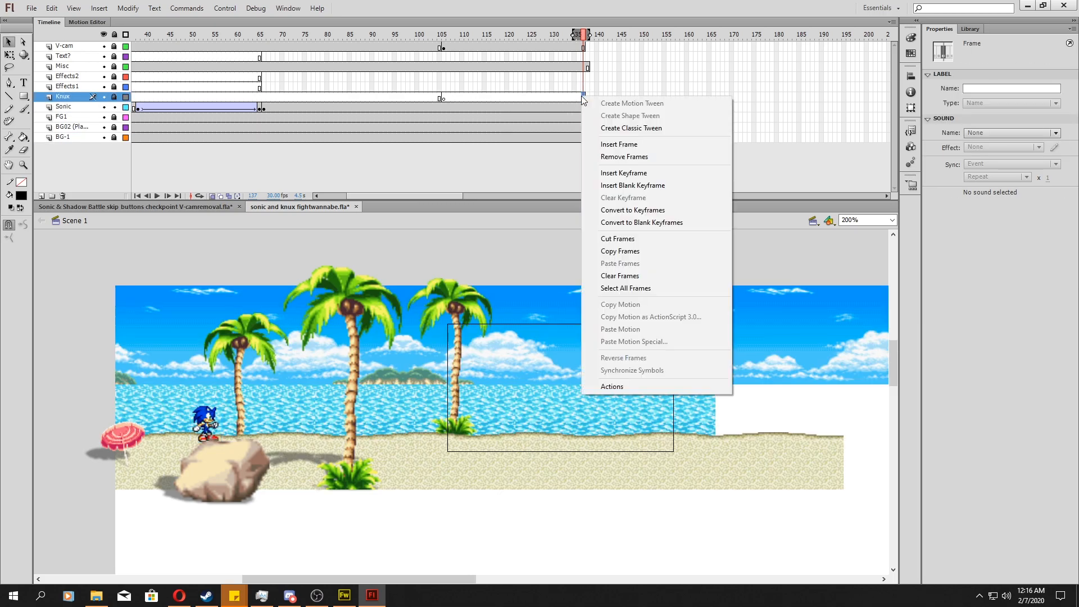
left_click(618, 181)
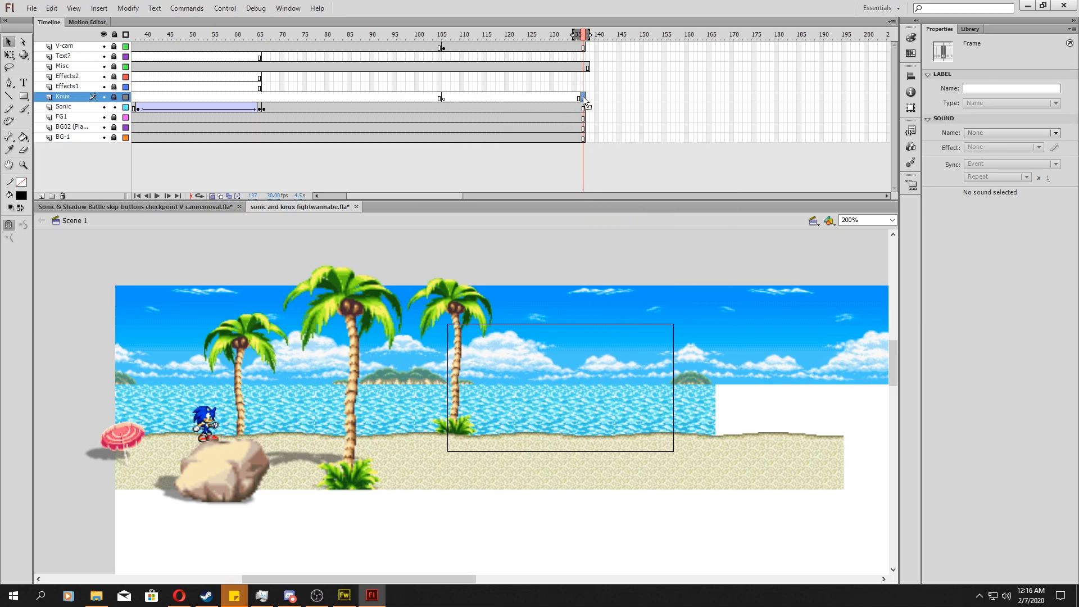
Import knux-run1.gif from the Resource GIFs Knuckles folder into the document's library
left_click(31, 8)
mouse_move(113, 176)
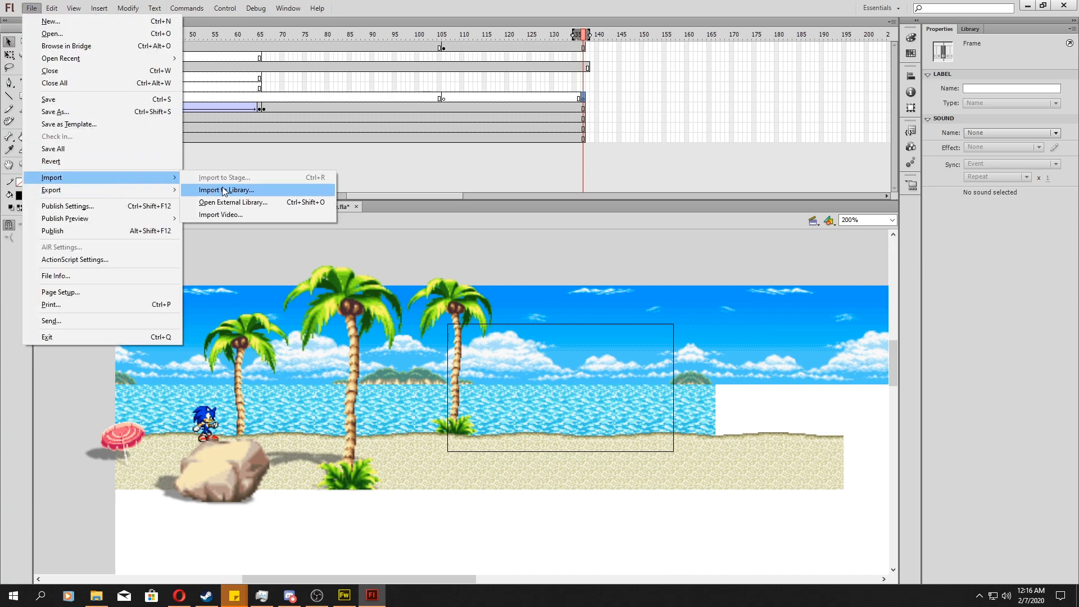
left_click(227, 190)
left_click(382, 133)
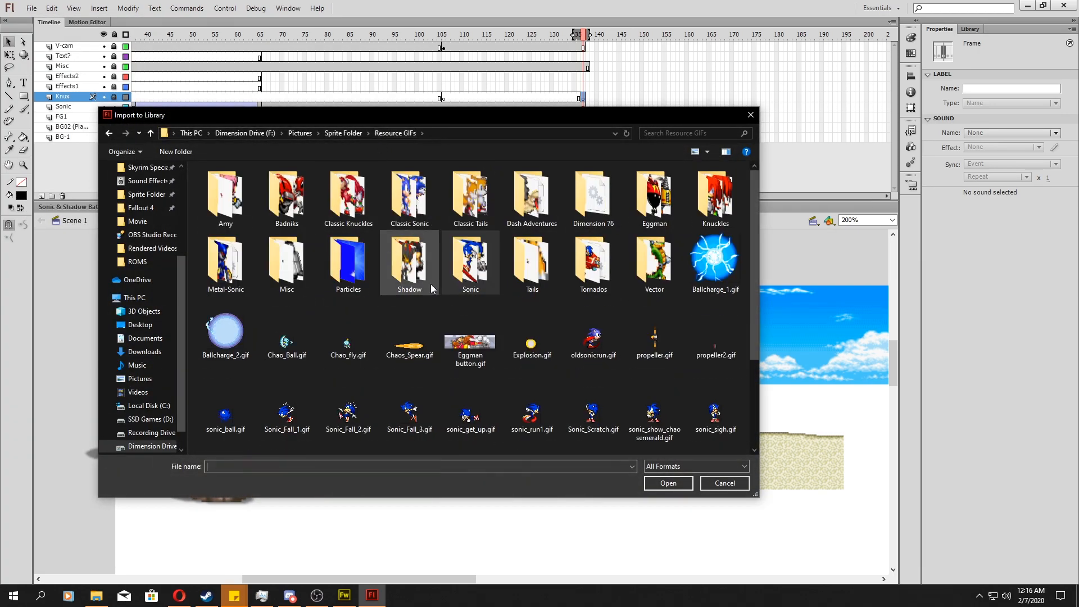
double_click(737, 197)
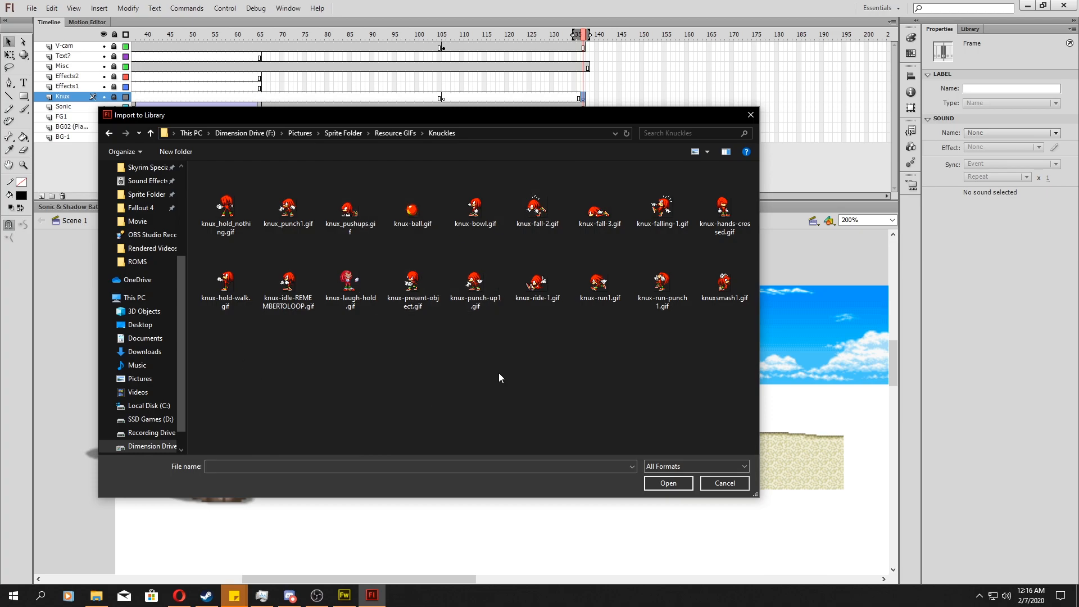
double_click(597, 298)
Find the library's unnamed symbols and rename Symbol 13, the running Knuckles clip, to Knux-run-1
left_click(970, 29)
double_click(1049, 111)
type("Knux")
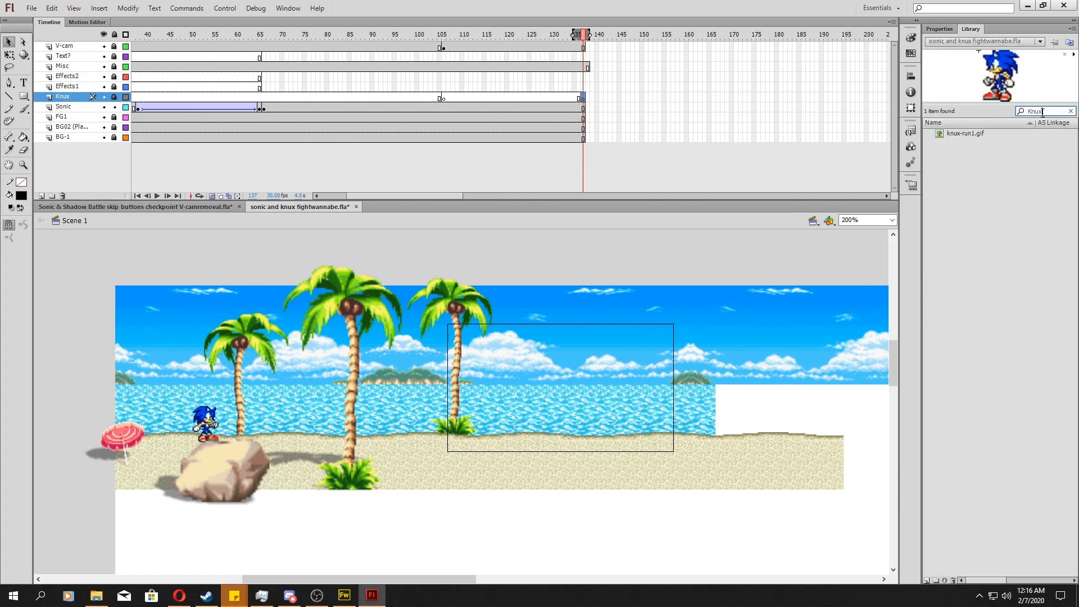
type("symb")
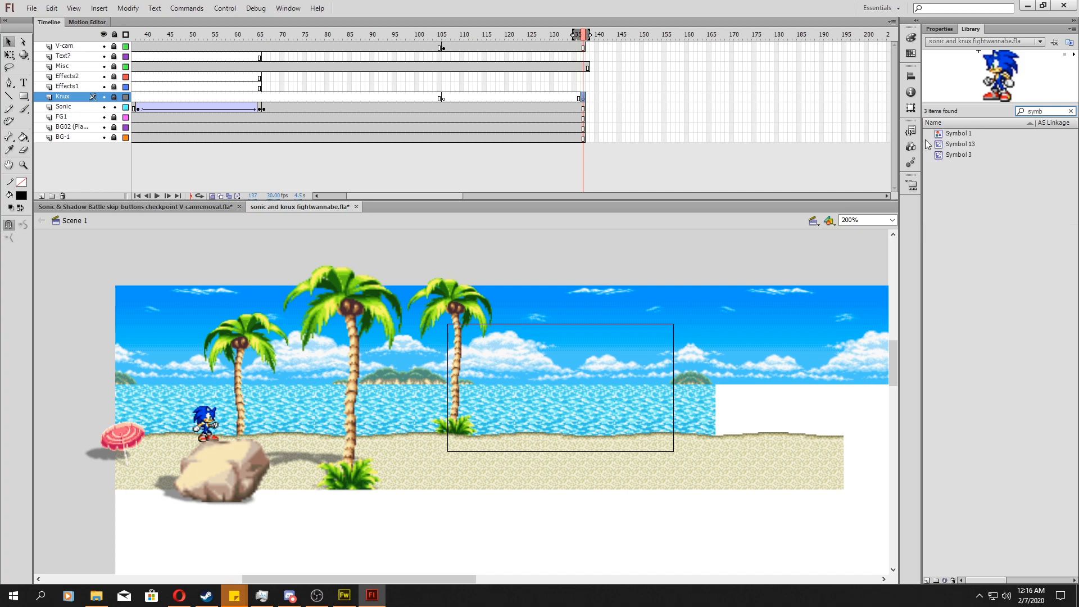
left_click(950, 144)
right_click(950, 144)
left_click(972, 190)
type("Knux-run-1")
key("Return")
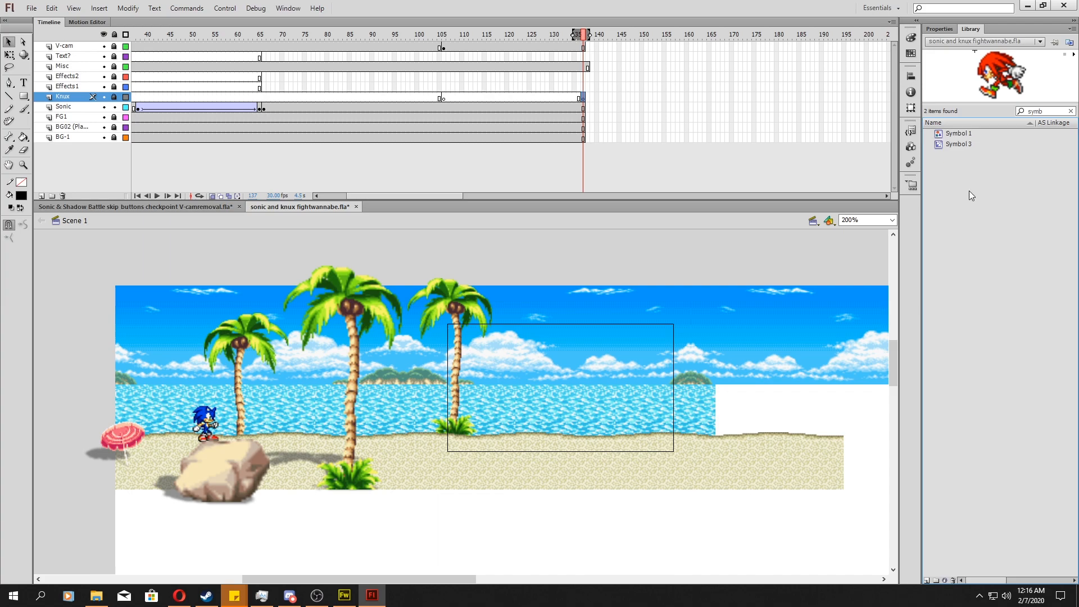
Find Knux-run-1 in the library, unlock the Knux layer and place the symbol on the sand just beyond the camera frame at frame 137
left_click(1057, 111)
type("kmn")
key("BackSpace")
type("nux")
left_click(954, 135)
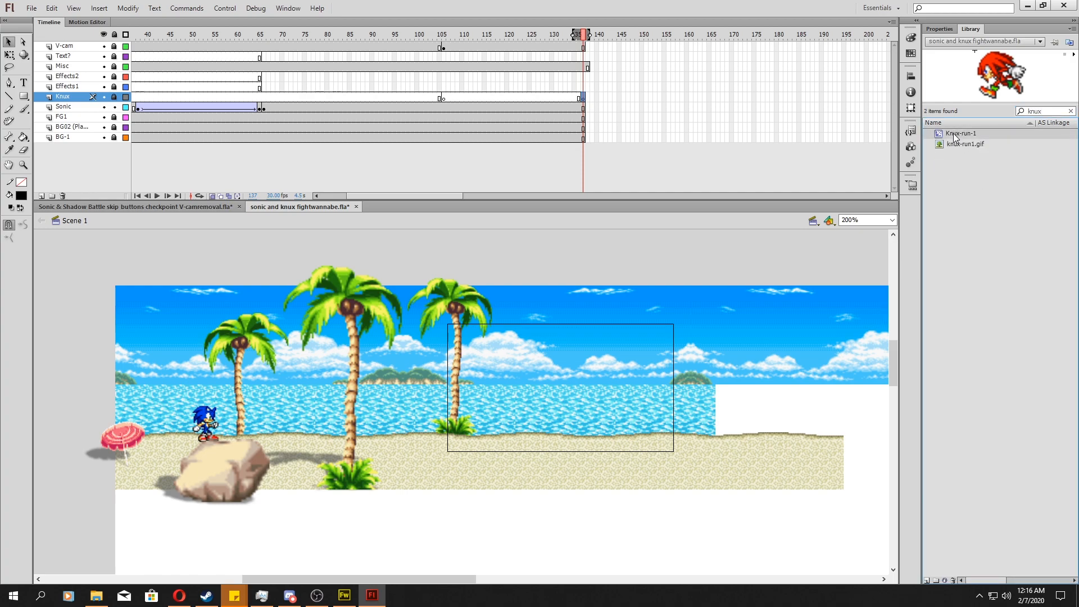
left_click_drag(821, 188, 706, 418)
left_click(114, 97)
left_click_drag(961, 134, 717, 426)
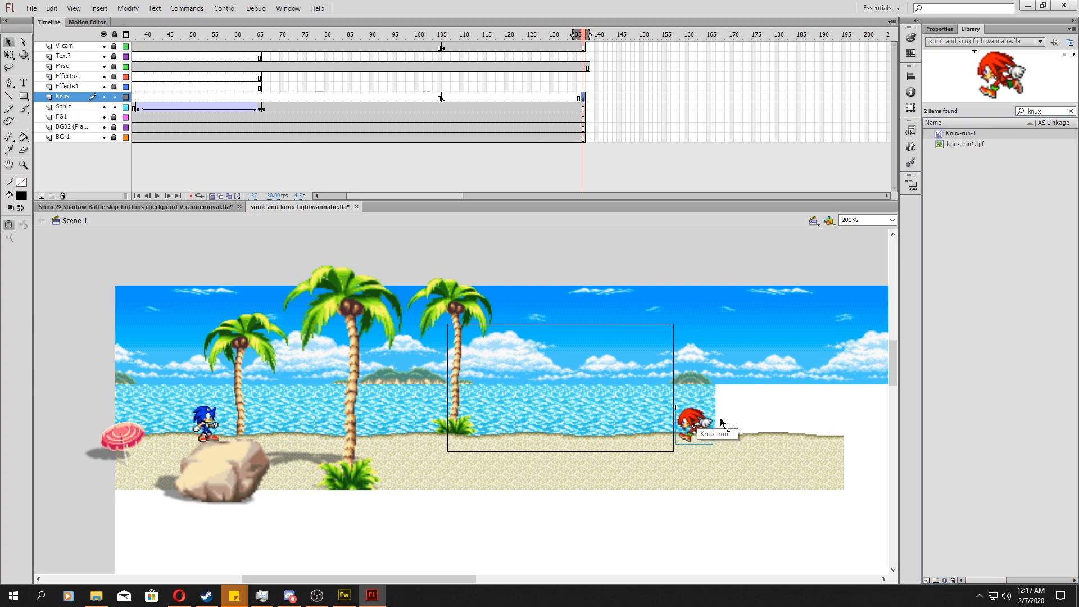
Set the Knuckles instance's behavior to Graphic and reposition it at X 503.45, Y 108.00
left_click(939, 29)
left_click(1012, 60)
left_click(991, 99)
left_click_drag(690, 411, 696, 414)
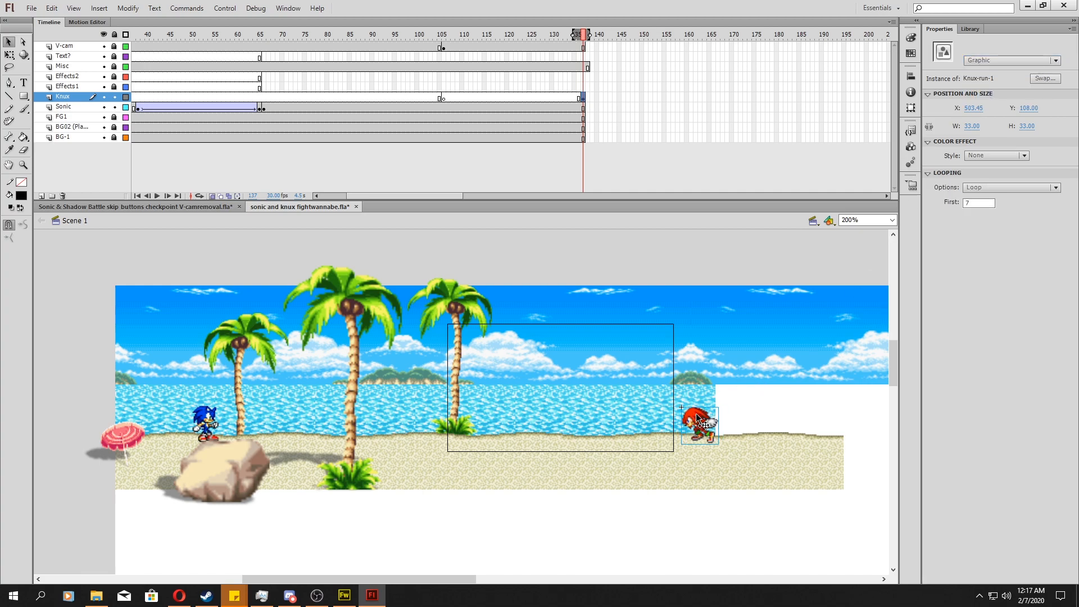
Insert a keyframe at frame 171 on the Knux layer and create a classic tween from frame 137
left_click(736, 97)
right_click(736, 97)
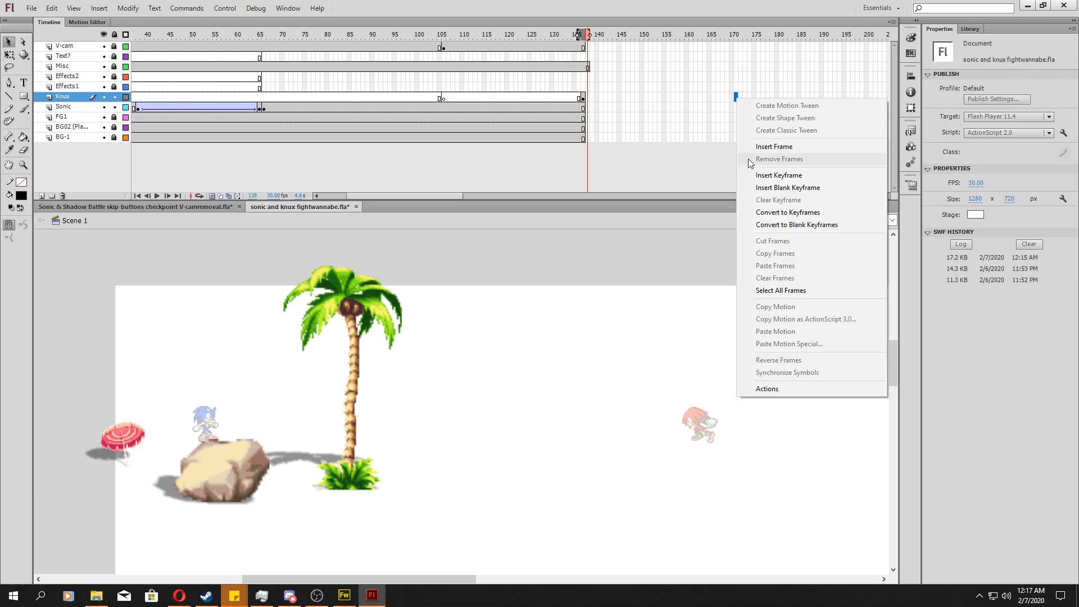
left_click(755, 171)
right_click(663, 99)
left_click(697, 126)
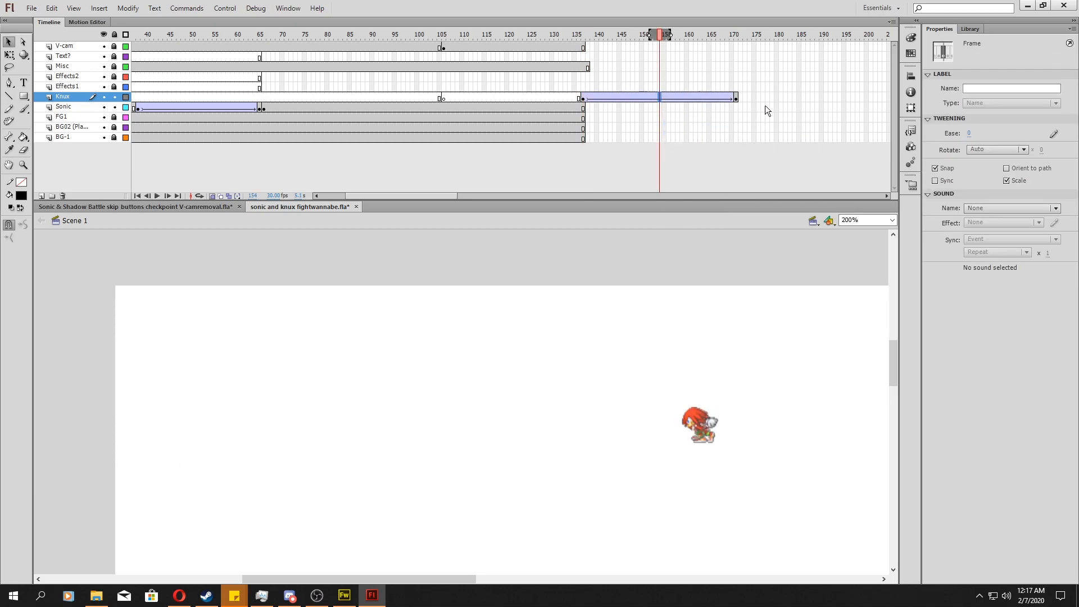
Move Knuckles left to the second palm tree at frame 171, and extend the Sonic, FG1, BG02 and BG-1 layers to that frame
left_click(739, 97)
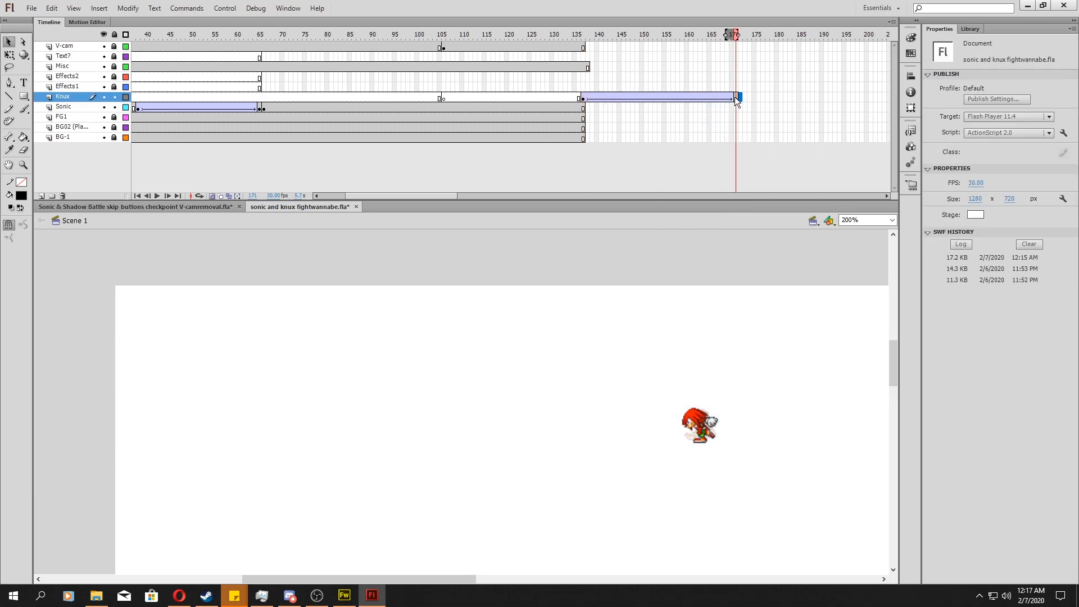
left_click(734, 96)
key("Left")
key("Left")
key("Left")
key("Left")
key("Left")
key("Left")
key("Left")
key("Left")
key("Left")
key("Left")
key("Left")
key("Left")
key("Left")
key("Left")
key("Left")
key("Left")
key("Left")
key("Left")
key("Left")
key("Left")
key("shift+Left")
key("shift+Left")
key("shift+Left")
key("shift+Left")
key("shift+Left")
key("shift+Left")
key("shift+Left")
key("shift+Left")
key("shift+Left")
key("shift+Left")
key("shift+Left")
key("shift+Left")
key("shift+Left")
key("shift+Left")
key("shift+Left")
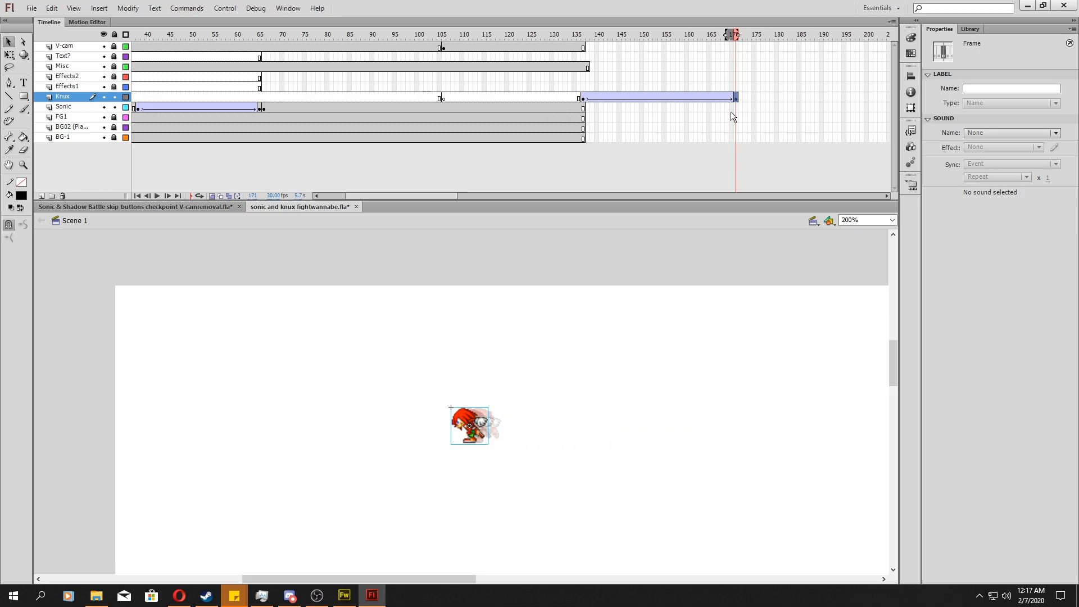
key("F5")
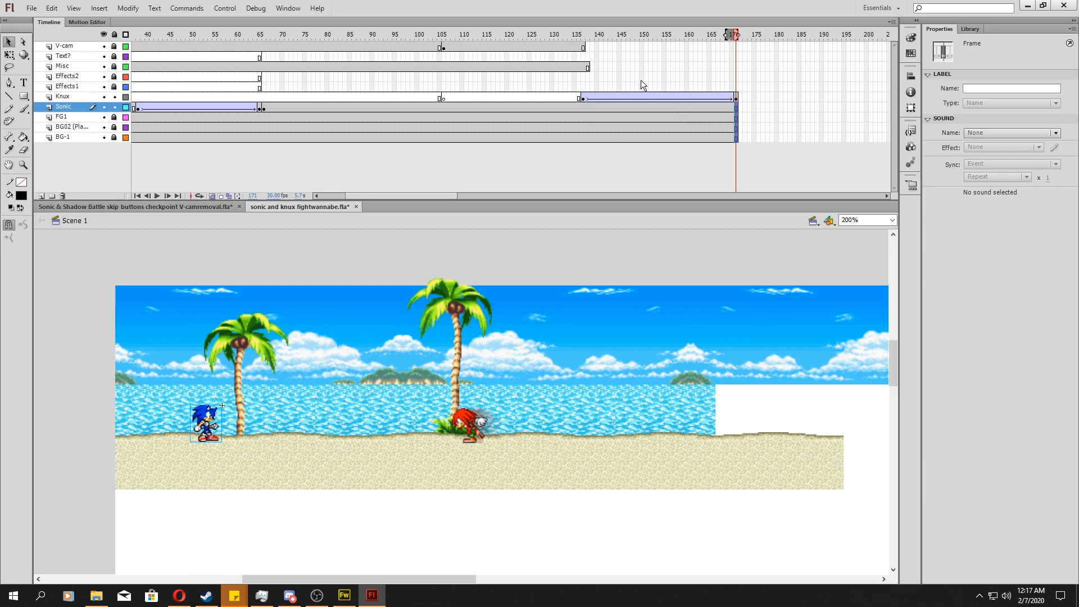
Insert keyframes at frames 151 and 171 on the V-cam layer and create a classic tween between them
left_click(586, 46)
left_click(583, 45)
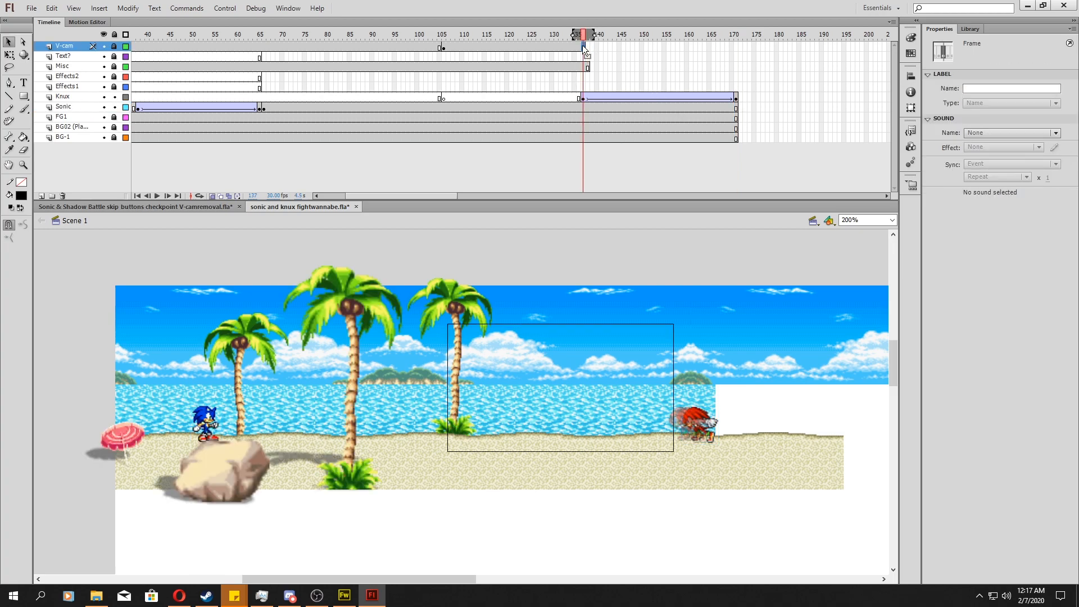
left_click_drag(582, 45, 647, 46)
right_click(646, 47)
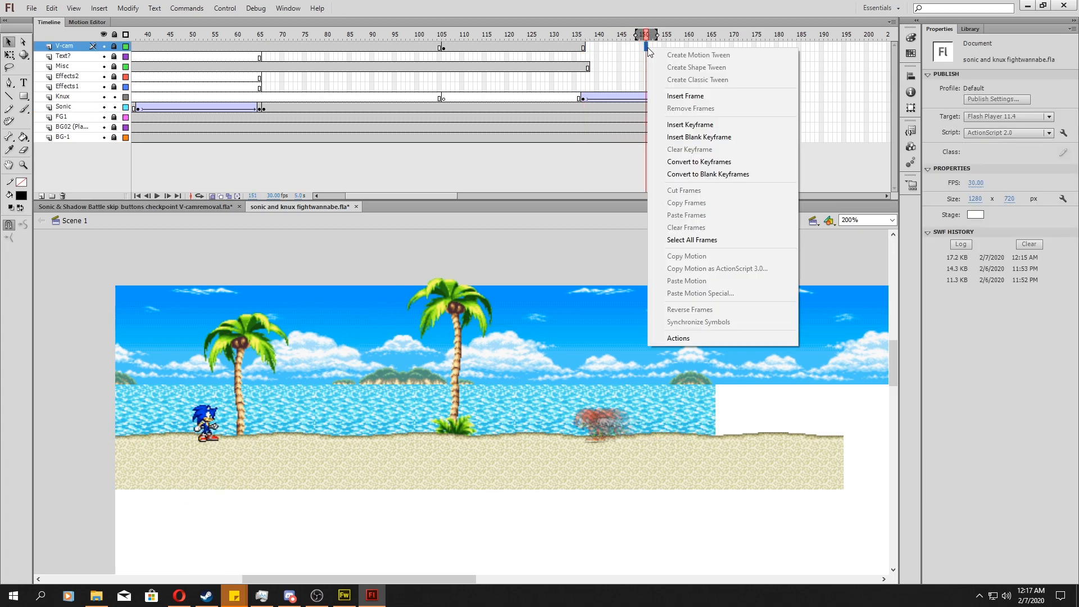
left_click(685, 124)
right_click(737, 45)
left_click(754, 122)
left_click(706, 45)
right_click(705, 45)
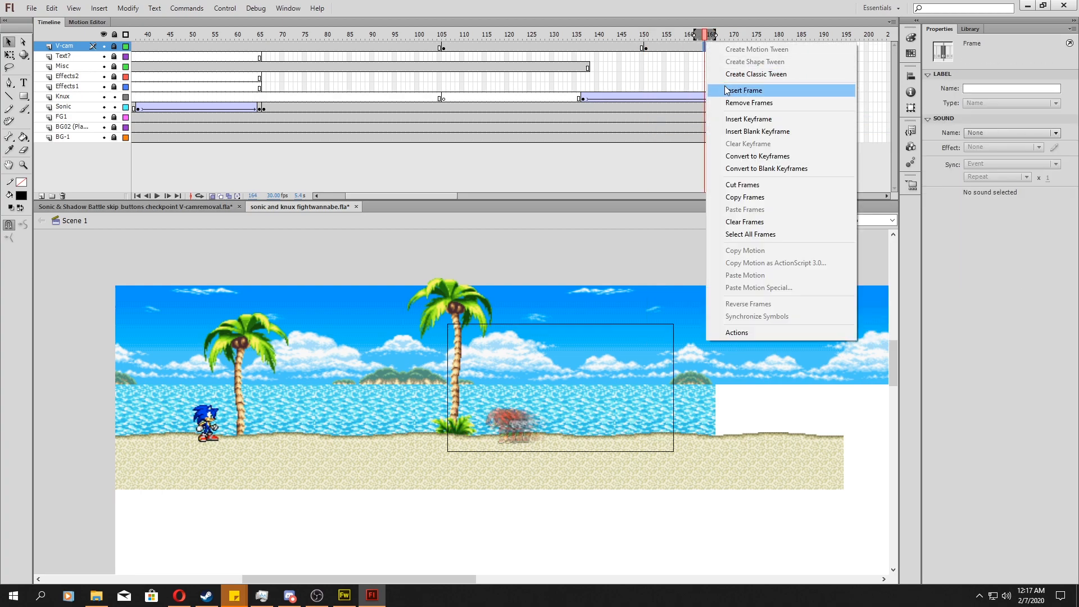
left_click(725, 90)
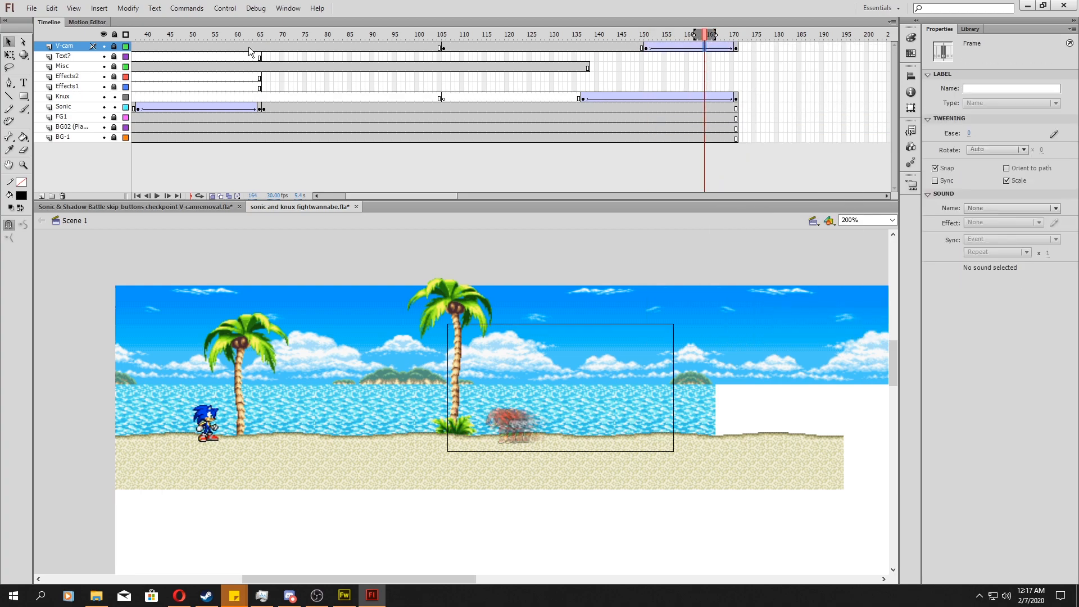
Shift the camera frame left at frame 171 to X 353.65, Y 91.05
left_click(731, 47)
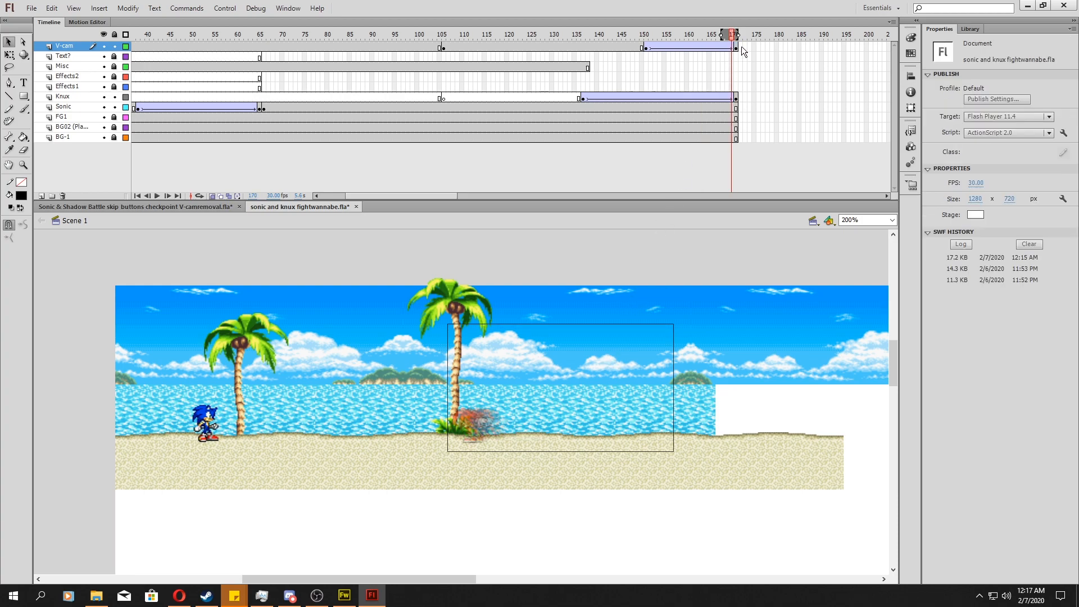
left_click(736, 47)
left_click_drag(604, 392, 556, 390)
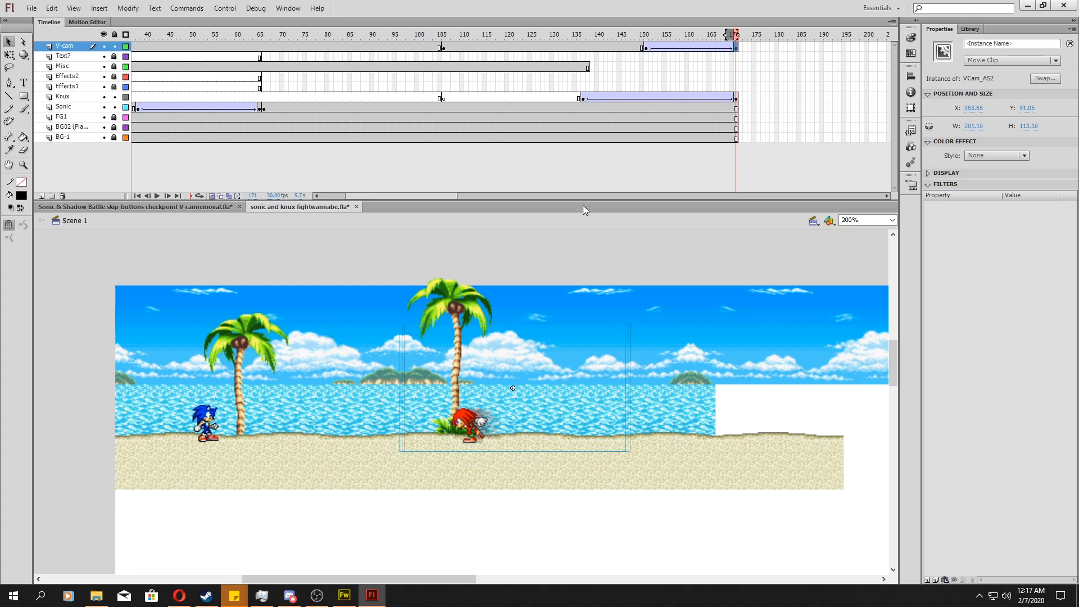
left_click(660, 99)
left_click_drag(589, 79, 745, 102)
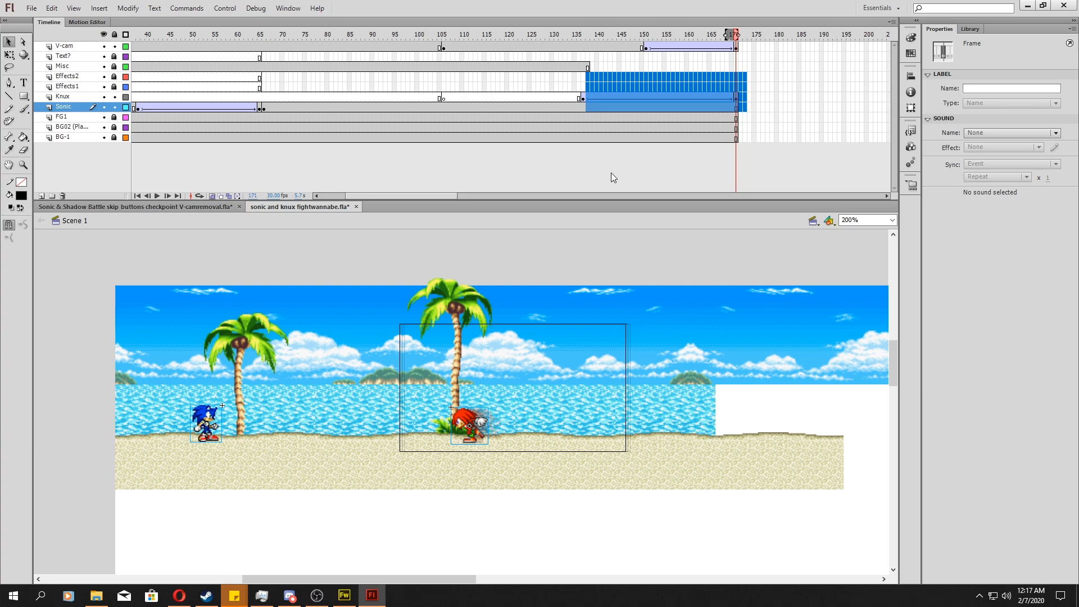
Insert a V-cam keyframe at frame 172, move the camera over Sonic and enlarge it to about 273 by 154 px, reaching Knuckles
left_click_drag(421, 194, 438, 196)
left_click(612, 45)
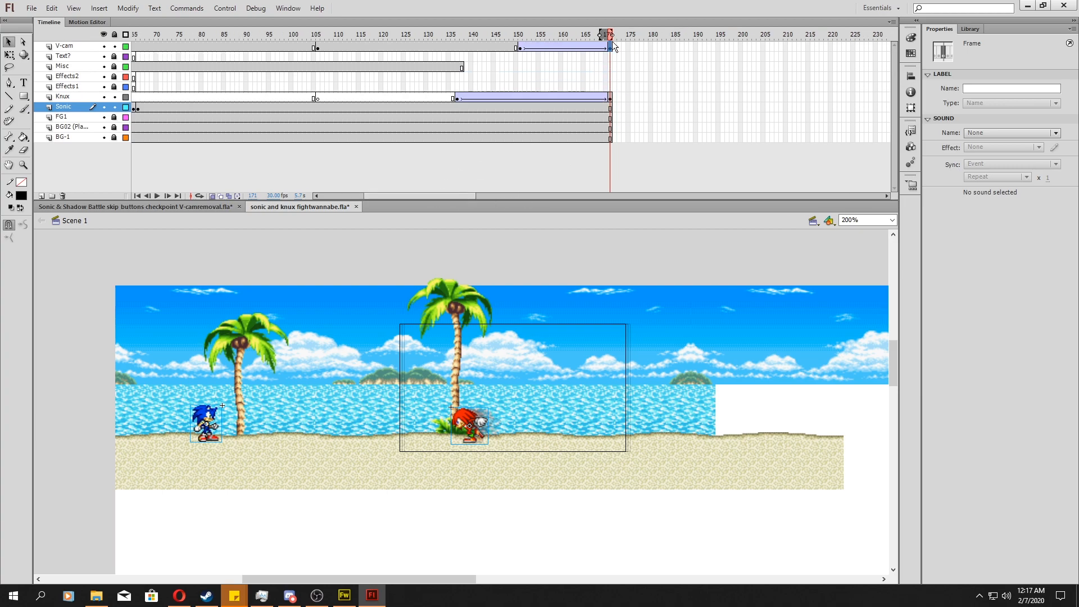
right_click(613, 46)
left_click(647, 122)
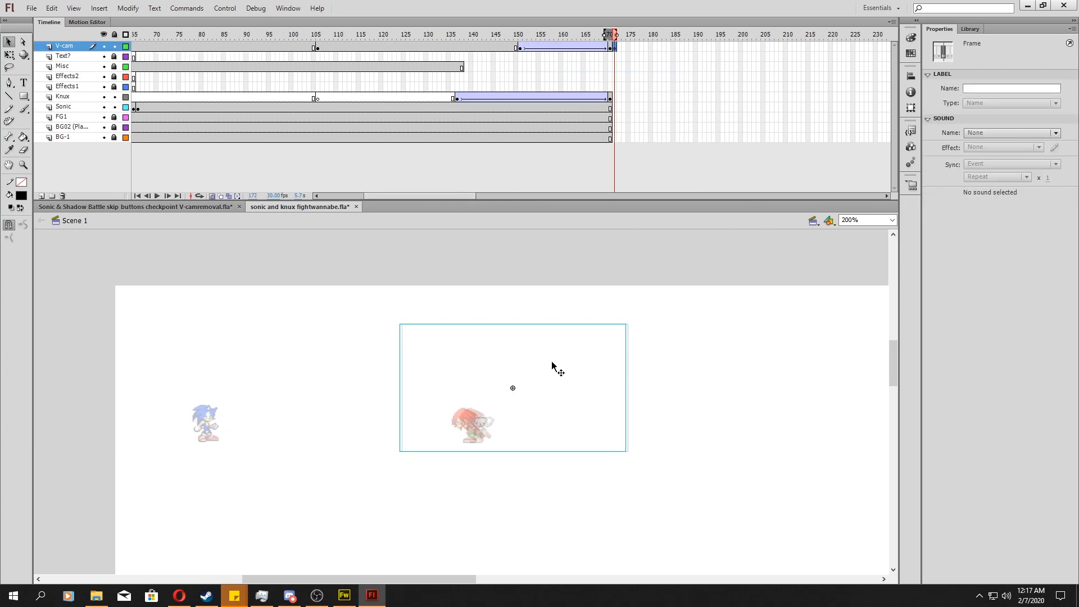
left_click_drag(576, 360, 345, 388)
key("q")
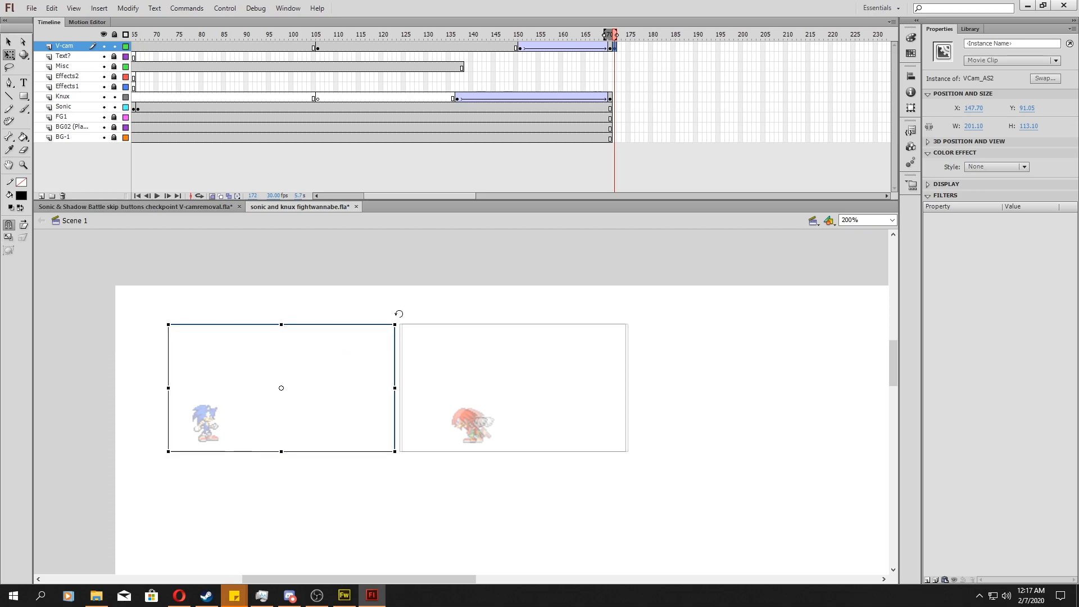
left_click_drag(395, 323, 462, 293)
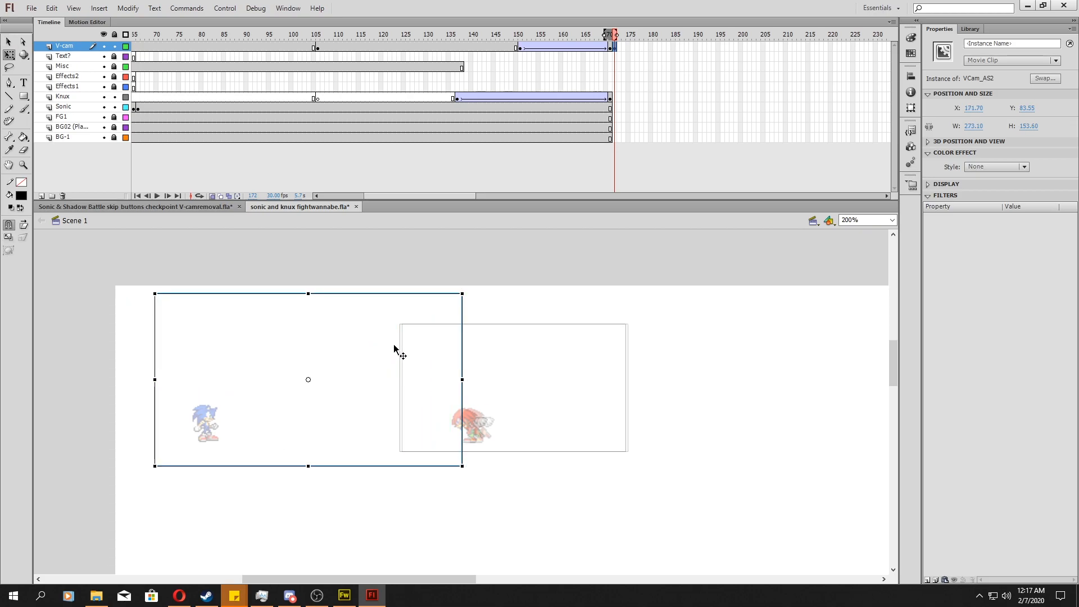
Insert blank keyframes at frames 120 and 164 on the Sonic layer
left_click(468, 68)
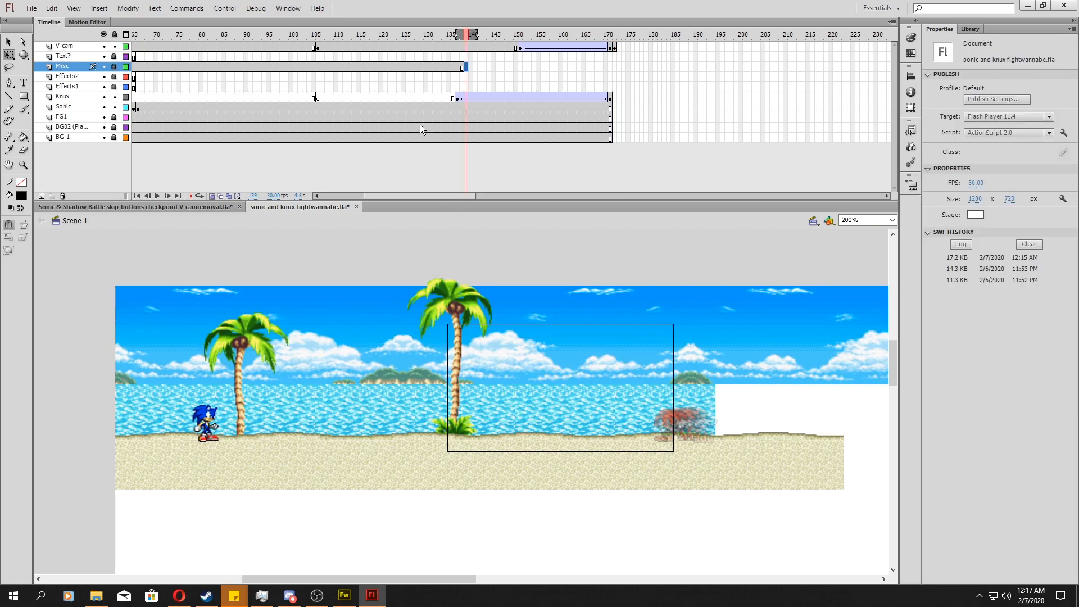
left_click_drag(412, 107, 460, 125)
right_click(379, 105)
left_click(417, 201)
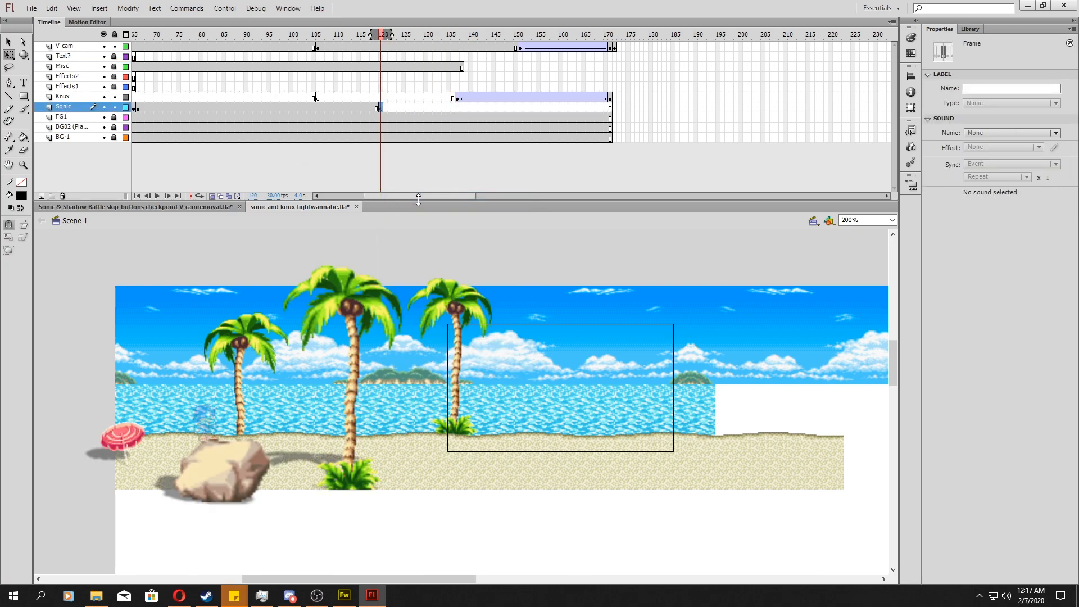
left_click(514, 107)
left_click(579, 107)
right_click(579, 106)
left_click(617, 201)
Switch to Fireworks and cut the kicking Sonic sprite from the last row of sonicbattle_sonic_sheet.png, leaving out its surrounding background
left_click(344, 595)
key("ctrl+minus")
scroll(477, 326, "down", 1)
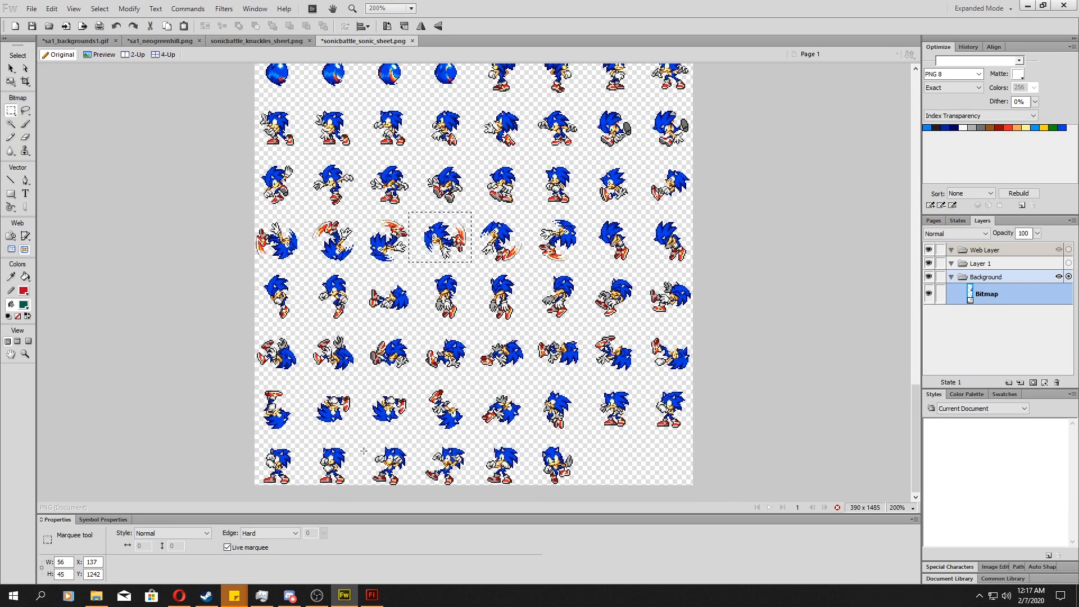
left_click_drag(380, 456, 403, 485)
key("ctrl+equal")
key("ctrl+equal")
mouse_move(586, 317)
left_mouse_down()
mouse_move(677, 427)
mouse_move(721, 451)
left_mouse_up()
left_click(11, 124)
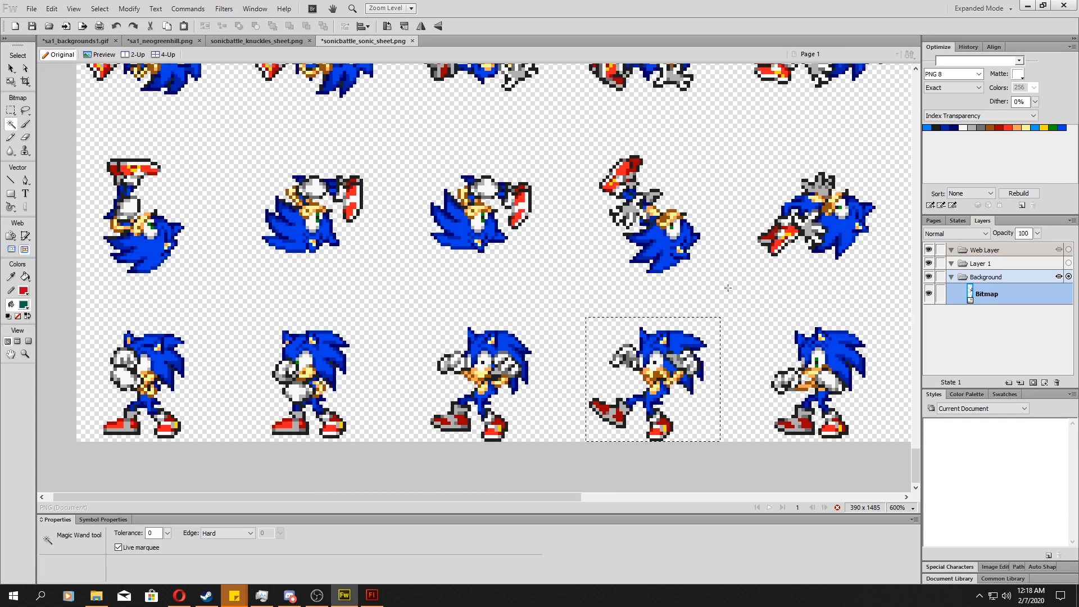
left_click_drag(562, 498, 645, 503)
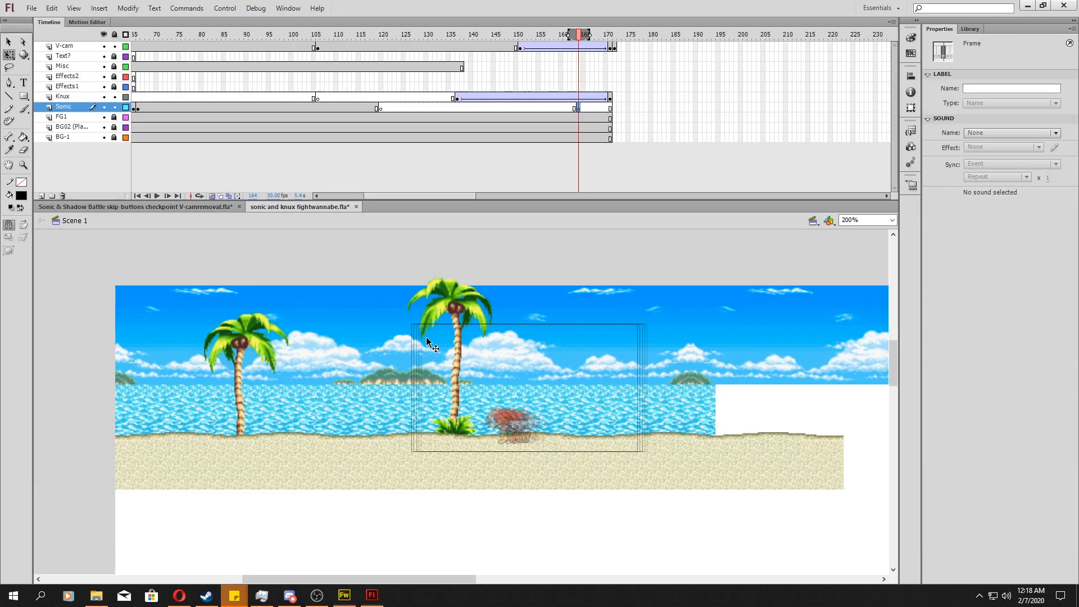
key("alt+Tab")
left_click(344, 594)
scroll(534, 326, "down", 4)
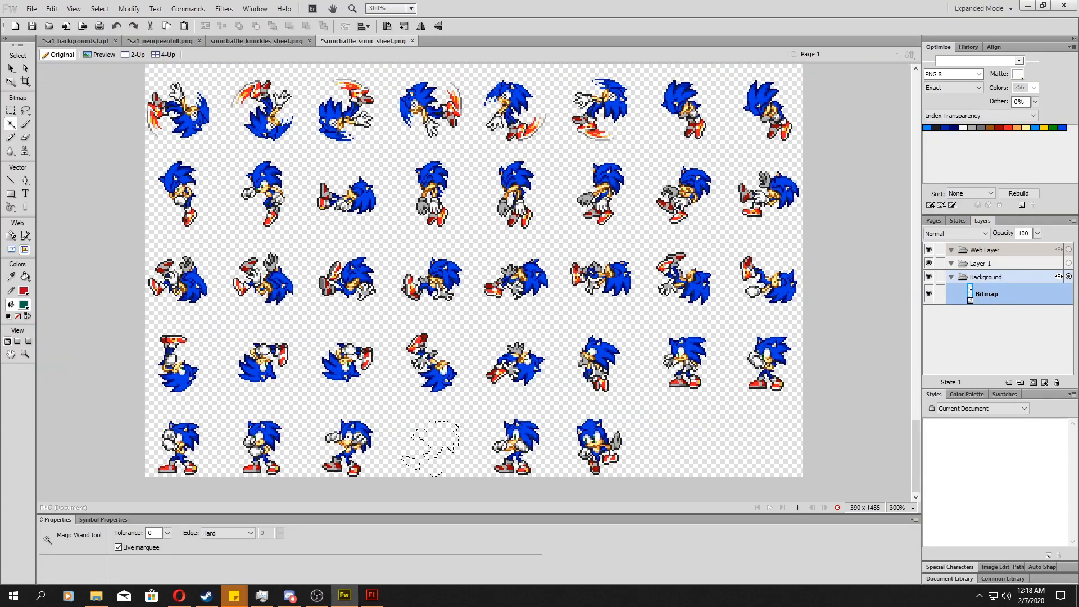
scroll(534, 326, "up", 3)
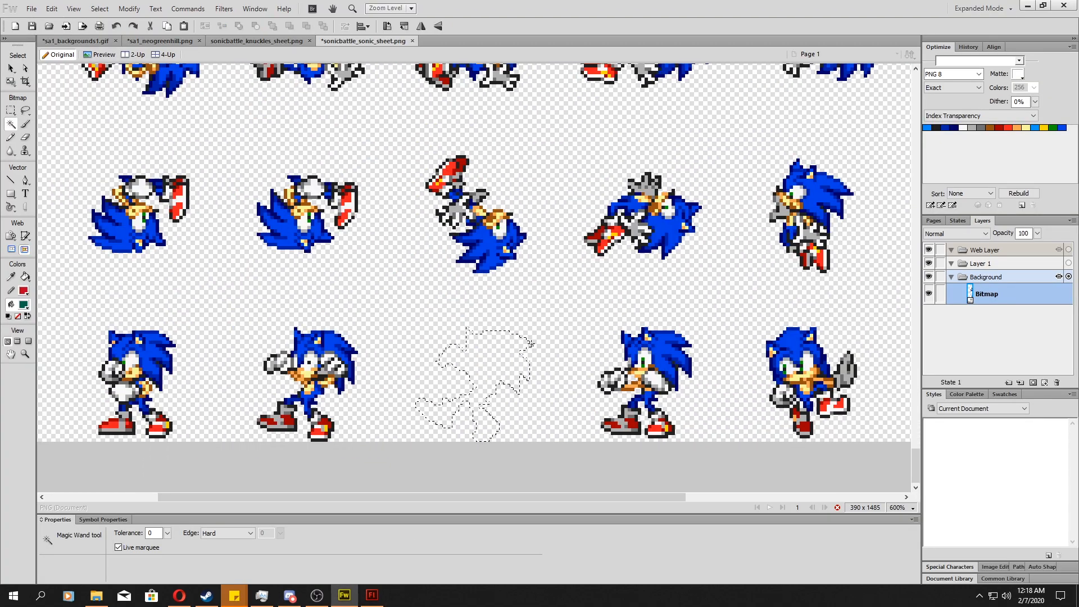
Switch back to Flash, paste the kicking Sonic sprite at frame 164 on the Sonic layer and flip it horizontally
key("alt+Tab")
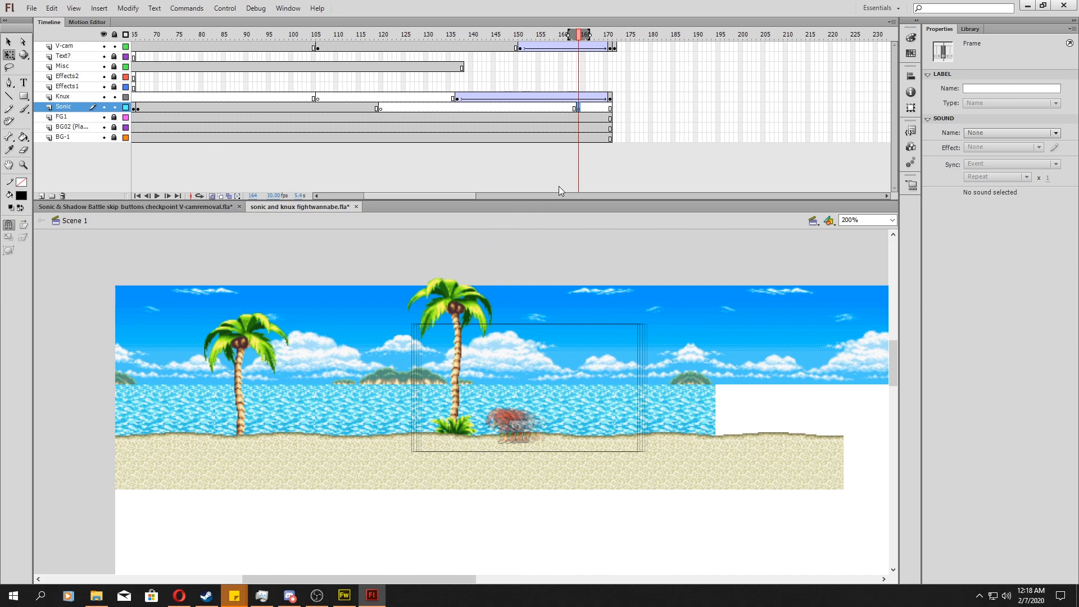
key("ctrl+v")
left_click(128, 7)
mouse_move(170, 148)
left_click(340, 268)
Lock the V-cam layer and position the kicking Sonic sprite beside the first palm at X 75.00, Y 106.50
left_click(420, 436)
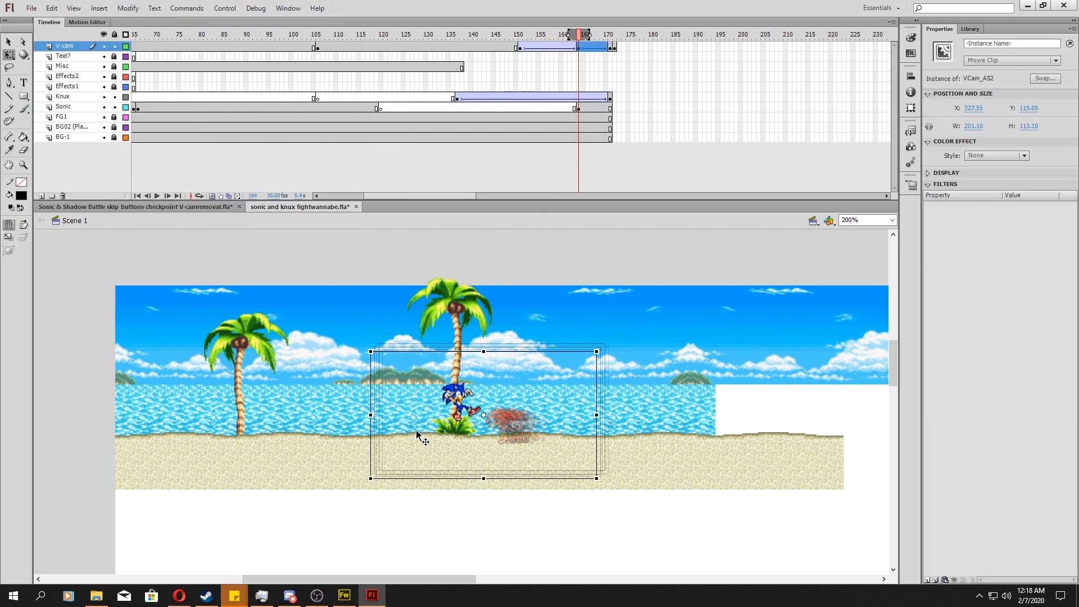
left_click(115, 45)
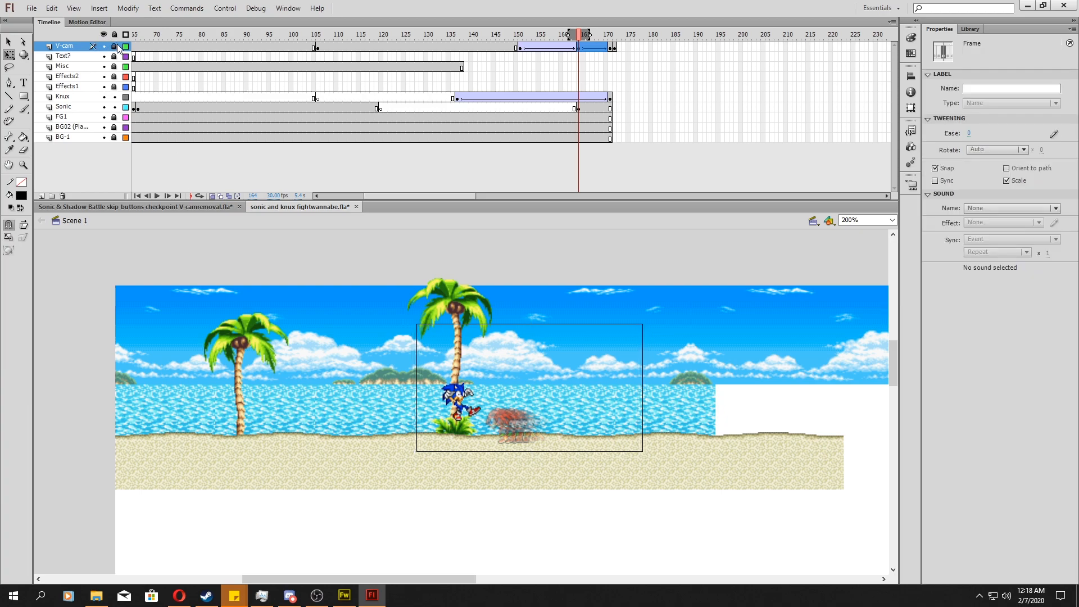
left_click(447, 394)
left_click_drag(457, 401, 261, 416)
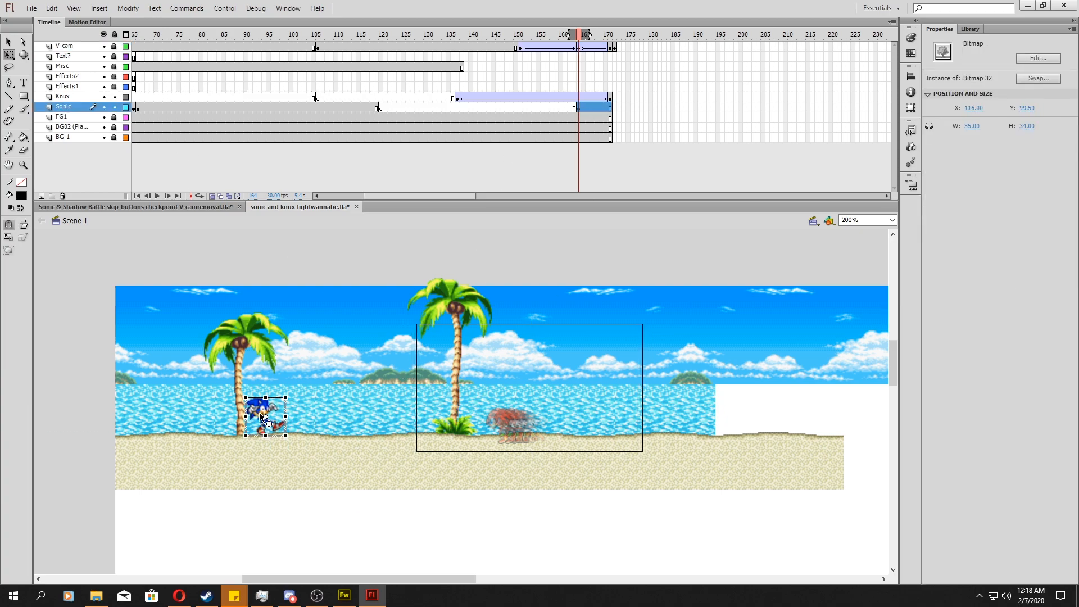
left_click(380, 106)
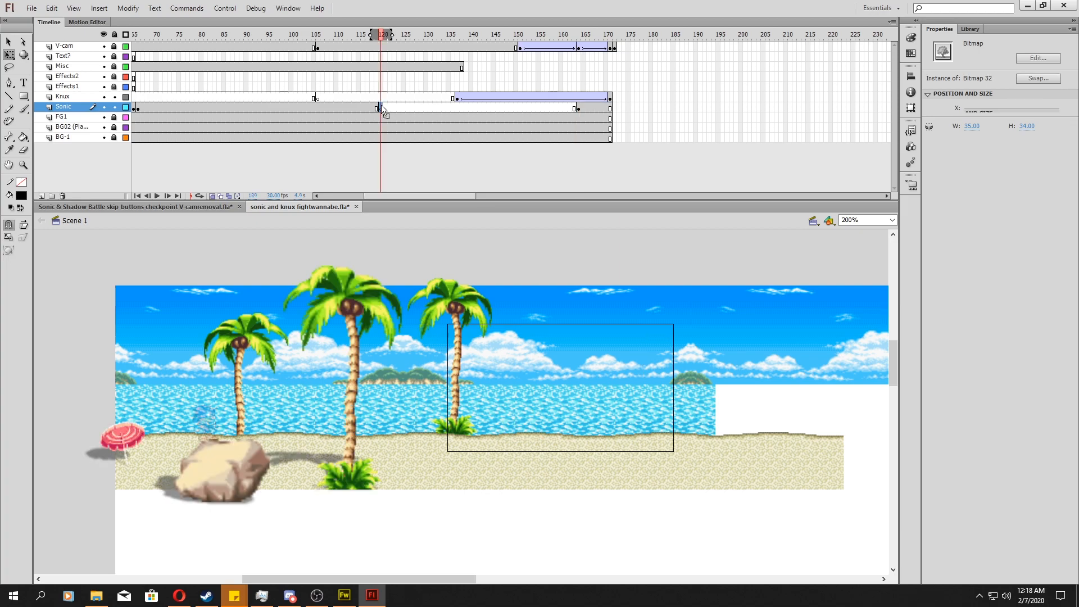
left_click(583, 107)
left_click_drag(273, 414, 217, 420)
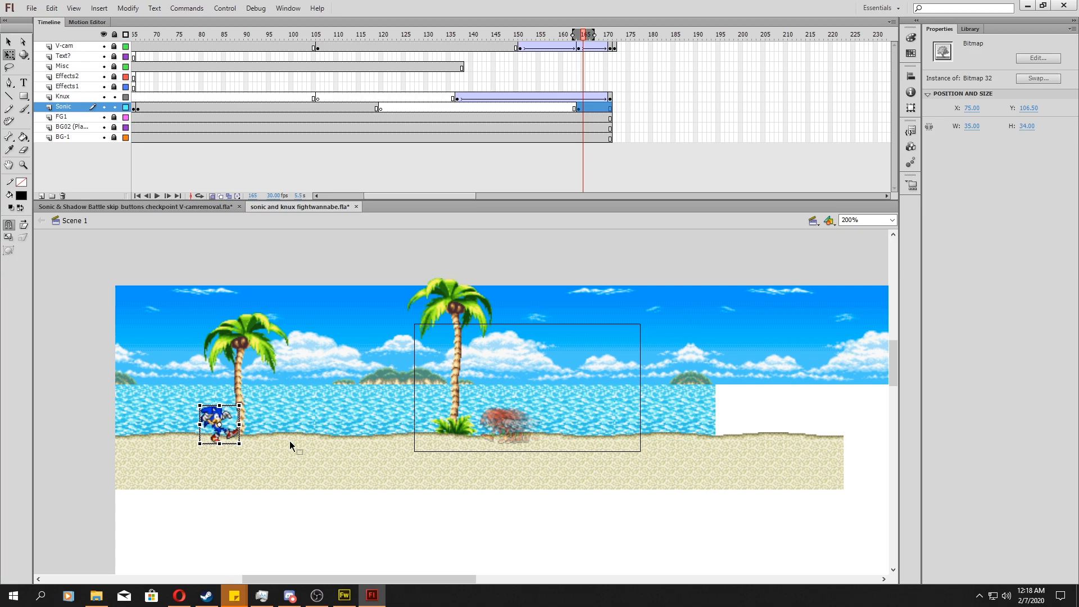
Insert a keyframe at frame 172 on the Knux layer and extend the Sonic layer to frame 179
left_click(616, 49)
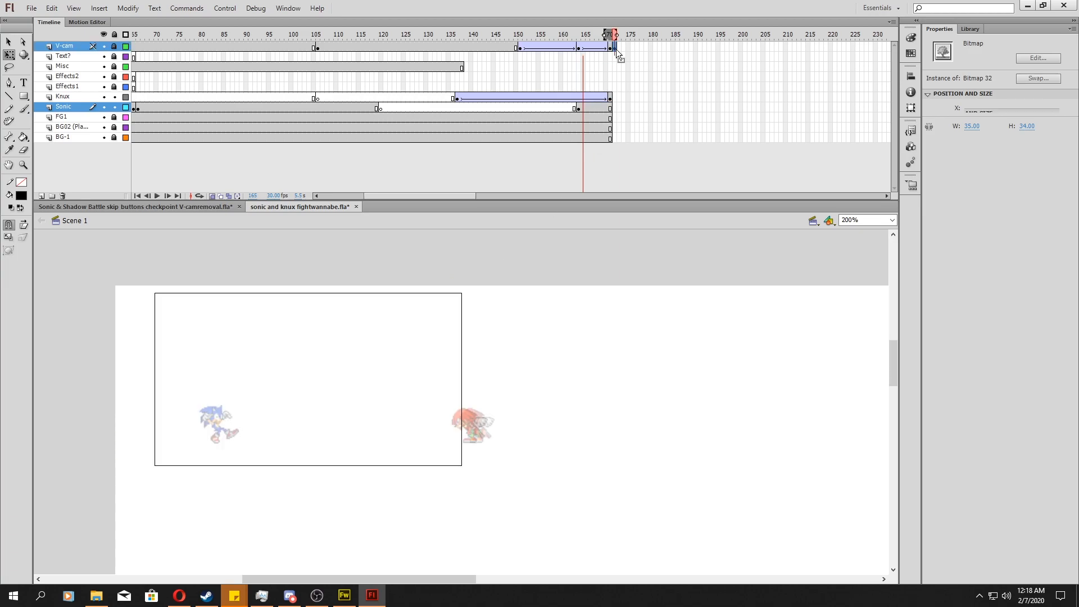
right_click(614, 99)
left_click(632, 177)
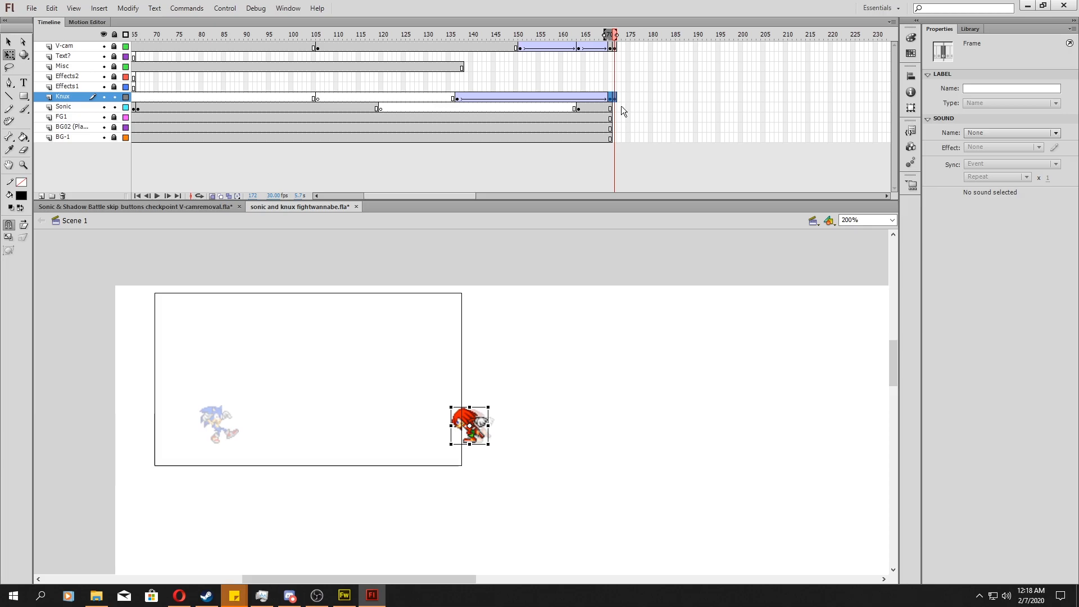
key("F5")
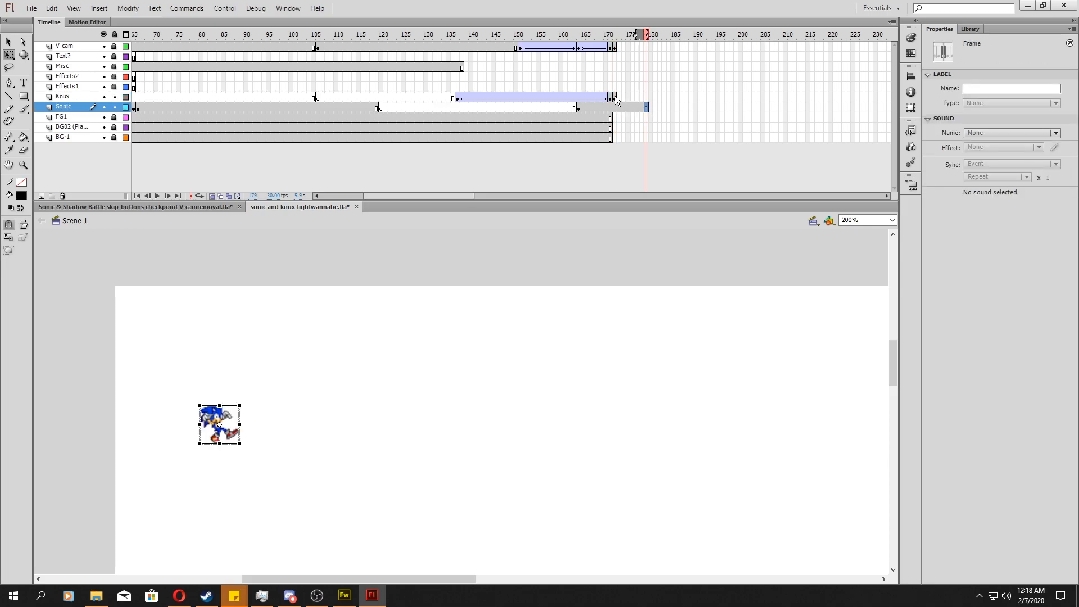
Insert a keyframe at frame 187 on the Knux layer and create a classic tween from frame 172
left_click(625, 99)
right_click(683, 98)
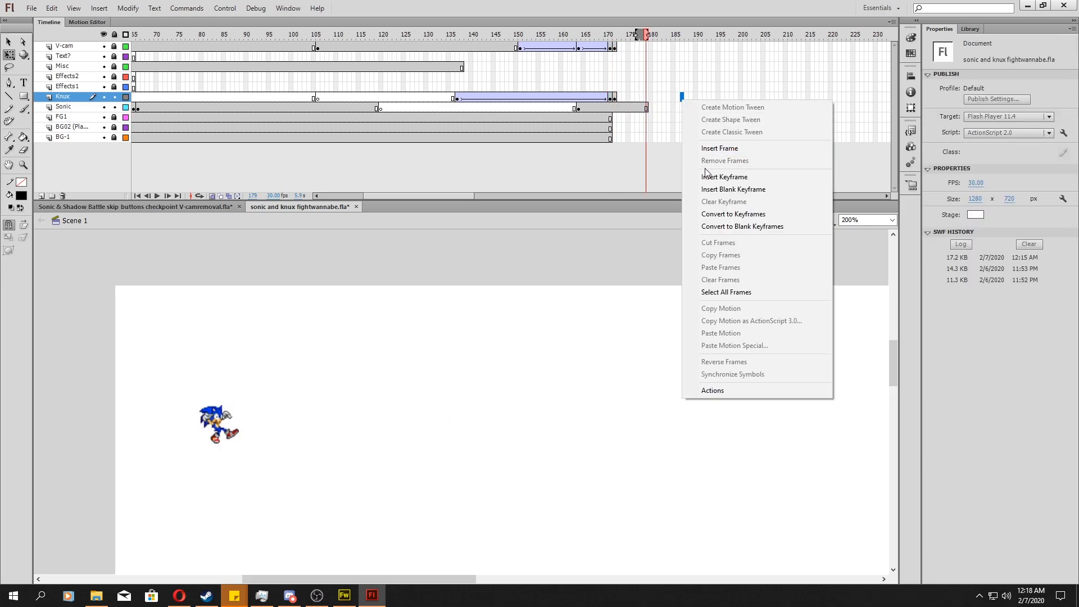
left_click(700, 177)
left_click(660, 86)
right_click(638, 98)
left_click(667, 111)
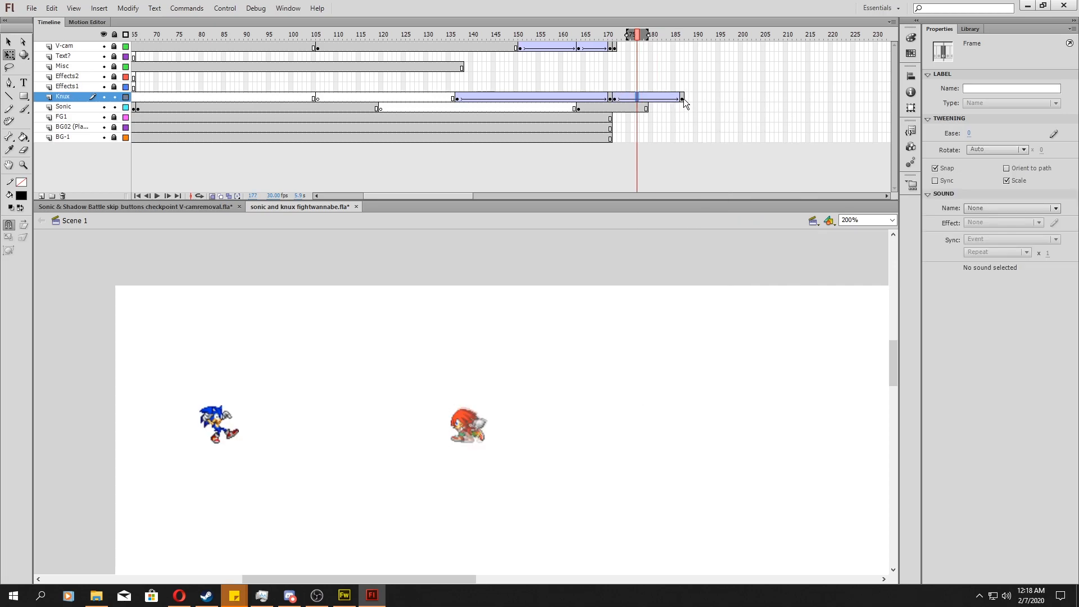
Move Knuckles at frame 187 close to Sonic beside the first palm, at about X 112.95, Y 108.00
left_click(683, 99)
left_click_drag(461, 419, 281, 419)
left_click_drag(616, 88, 651, 93)
left_click(651, 96)
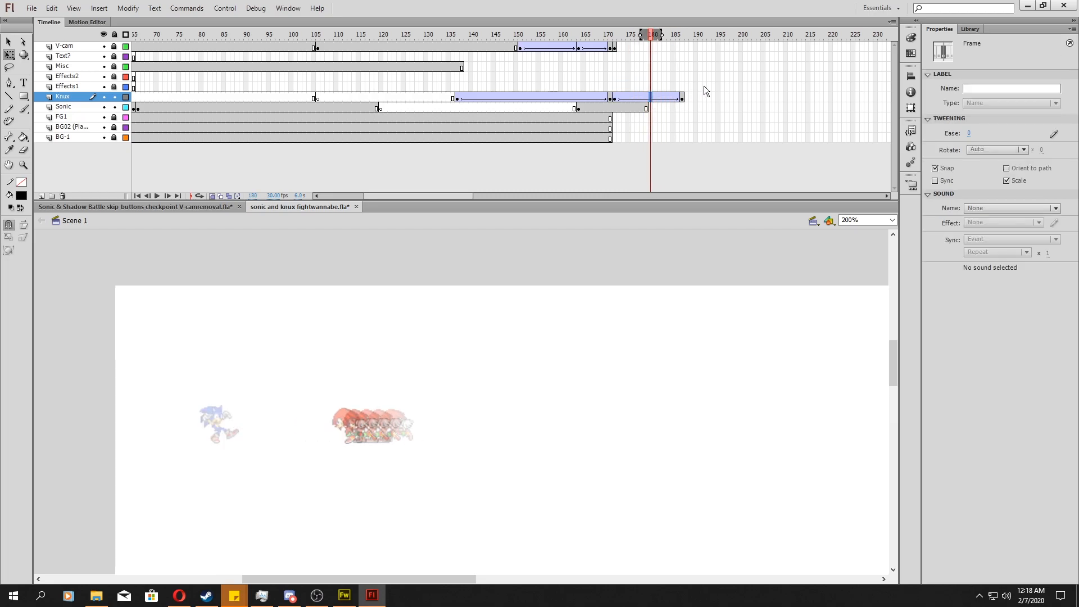
left_click(685, 97)
left_click(685, 97)
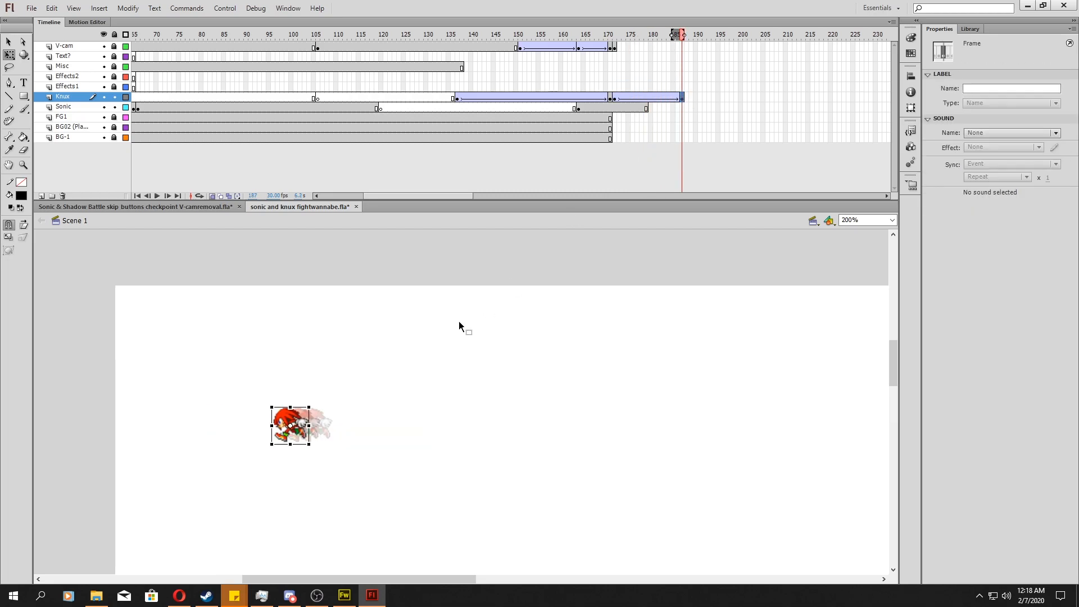
left_click_drag(285, 427, 255, 427)
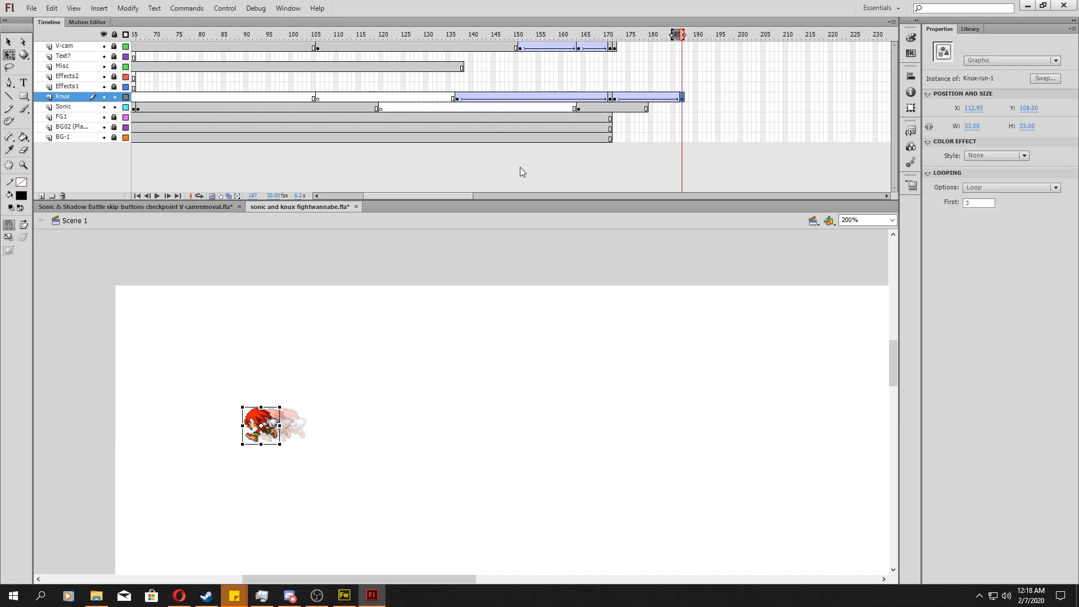
Extend the Sonic layer to frame 187 and the FG1, BG02 and BG-1 layers to frame 199
left_click(681, 108)
key("F5")
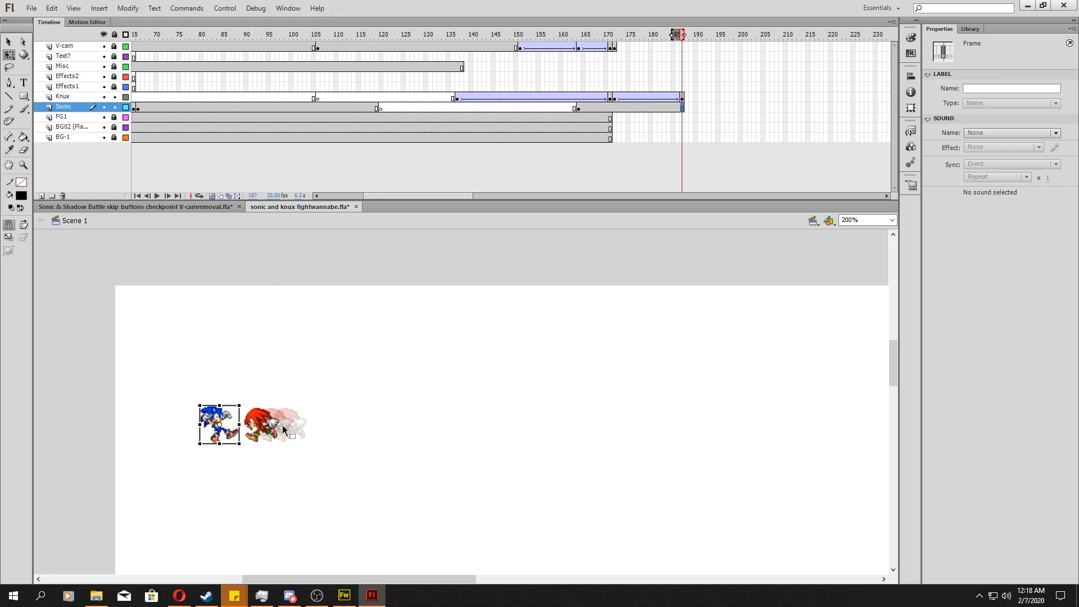
left_click(678, 108)
left_click(683, 107)
left_click(683, 100)
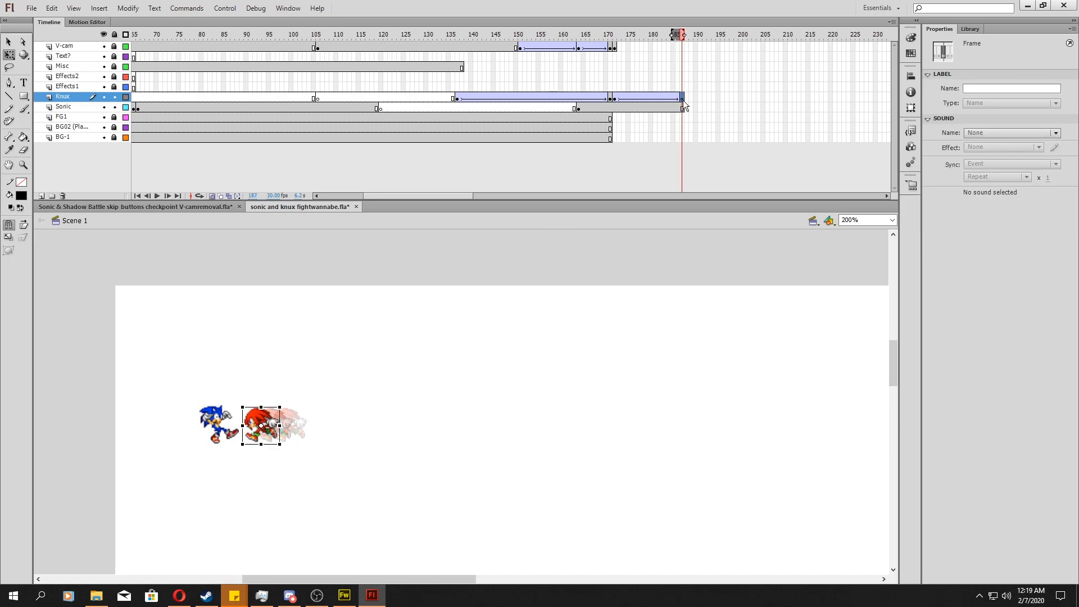
left_click_drag(683, 119, 674, 170)
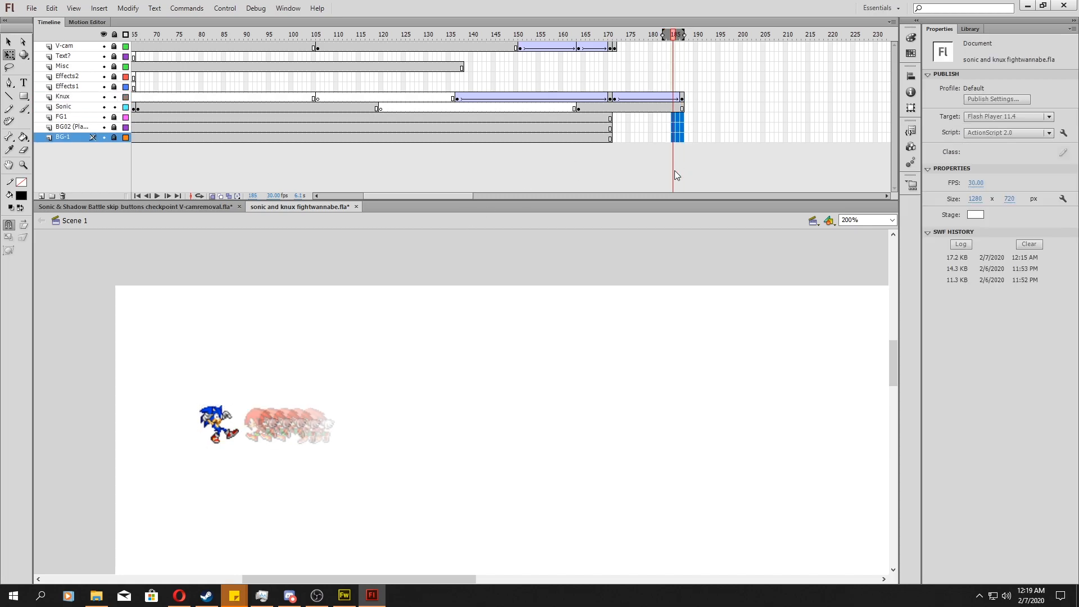
key("F5")
key("F5")
key("F5")
key("F5")
key("F5")
Insert a blank keyframe at frame 188 on the Knux layer and import knux-run-punch1.gif into the library
left_click(687, 105)
left_click(682, 97)
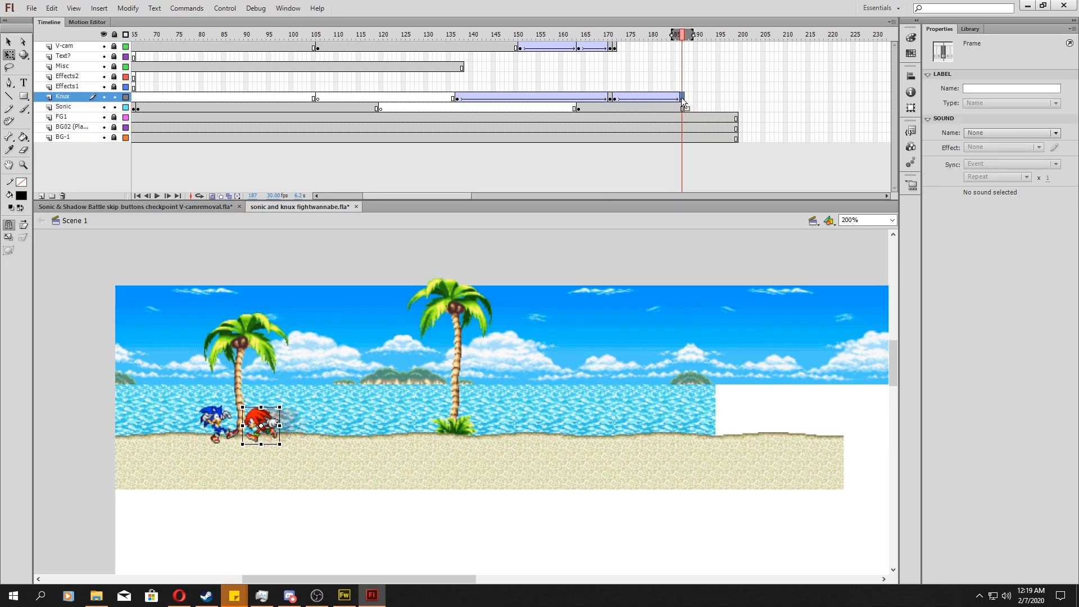
key("F7")
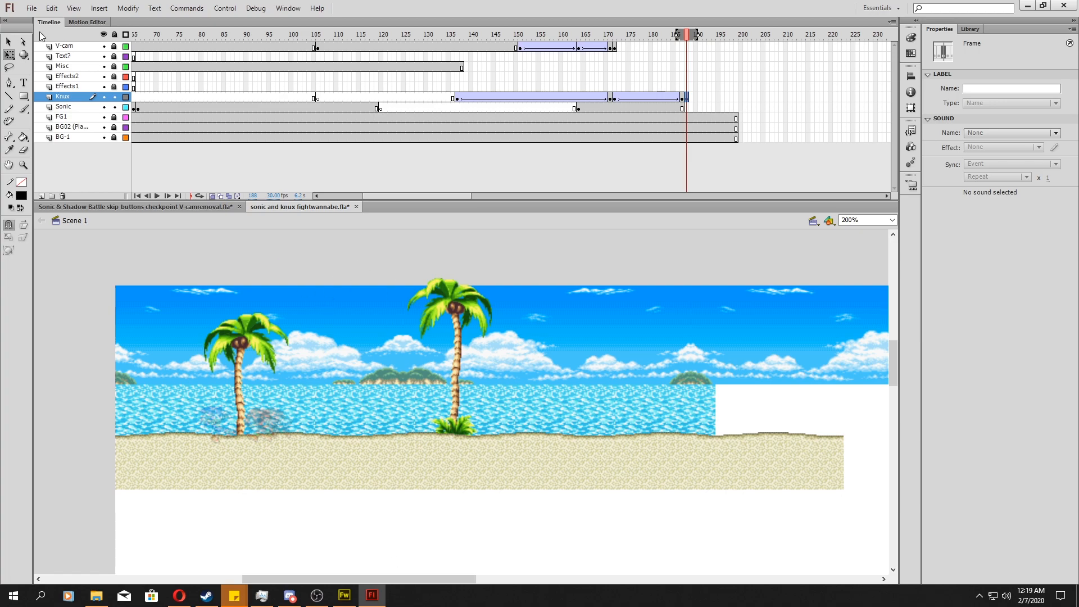
left_click(31, 8)
mouse_move(142, 177)
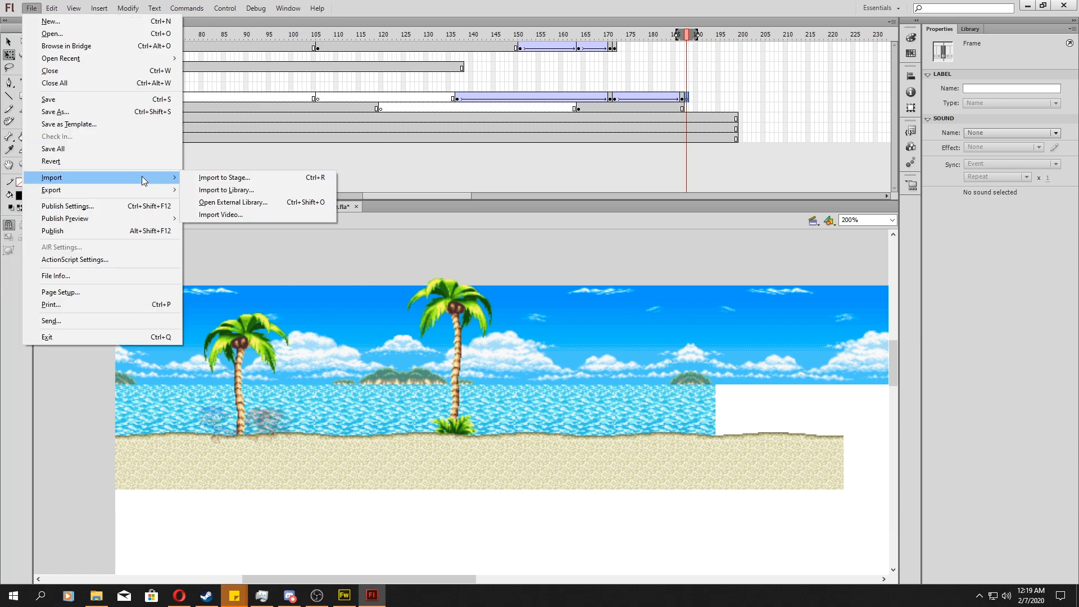
left_click(236, 186)
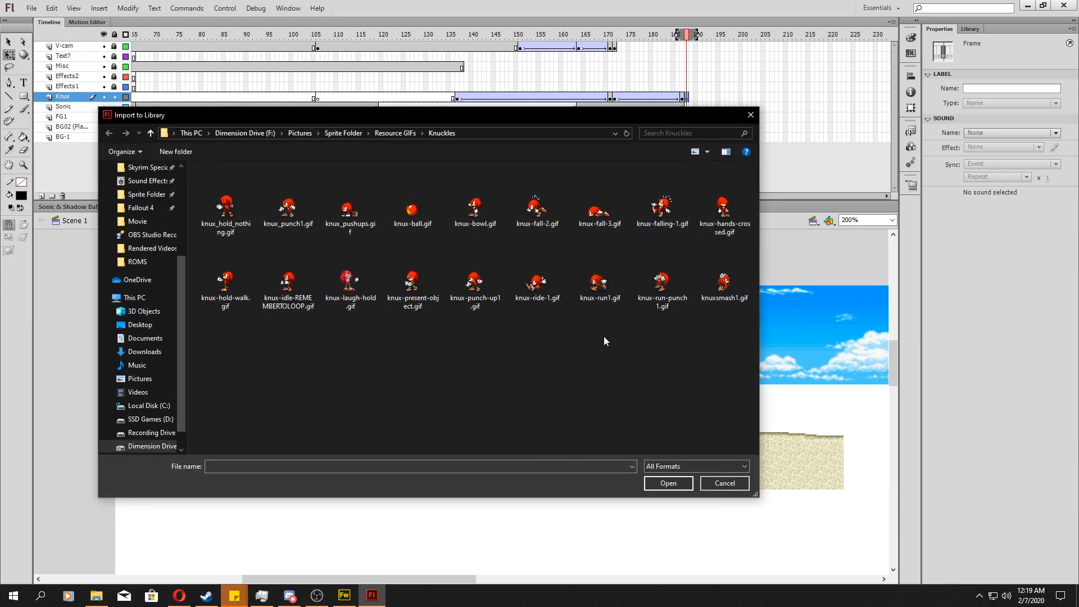
double_click(662, 285)
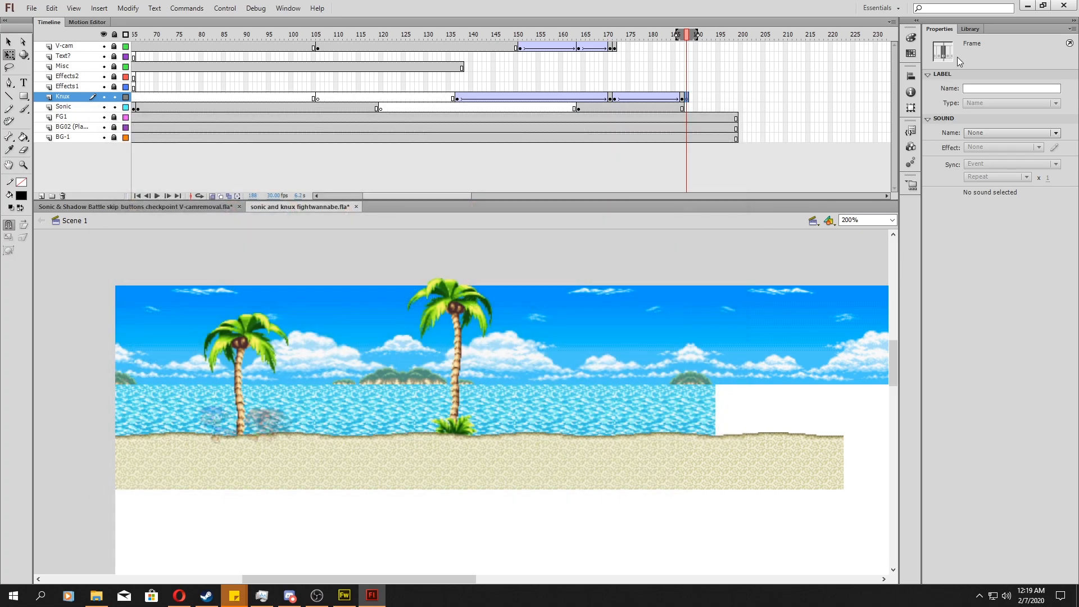
Filter the library by "SYM" and rename Symbol 14 as Knux-runpunch-1
left_click(970, 29)
type("SY")
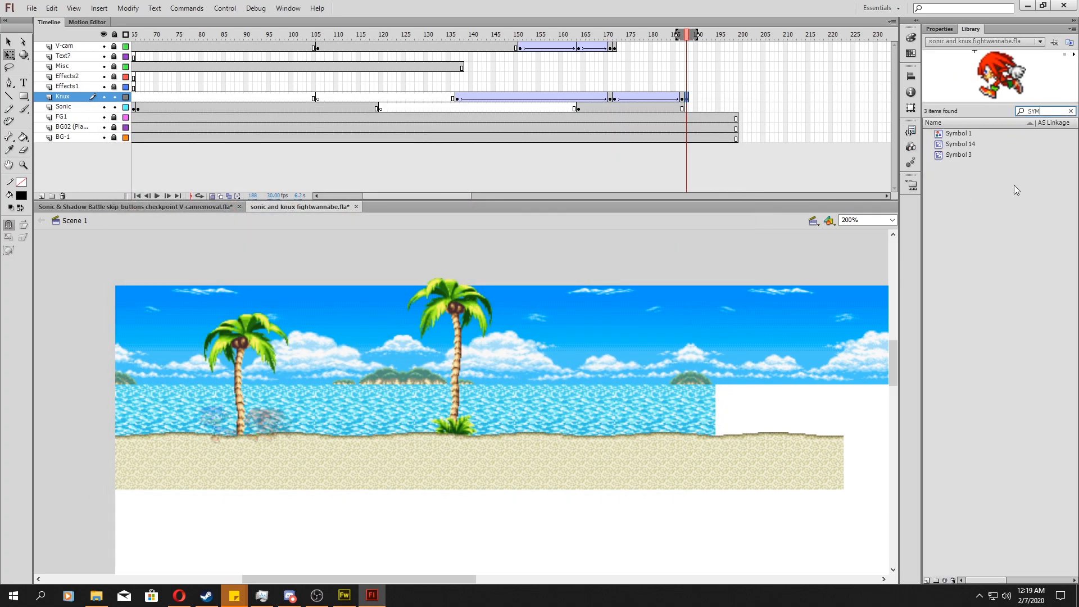
type("M")
right_click(980, 144)
left_click(976, 192)
type("kNUX-")
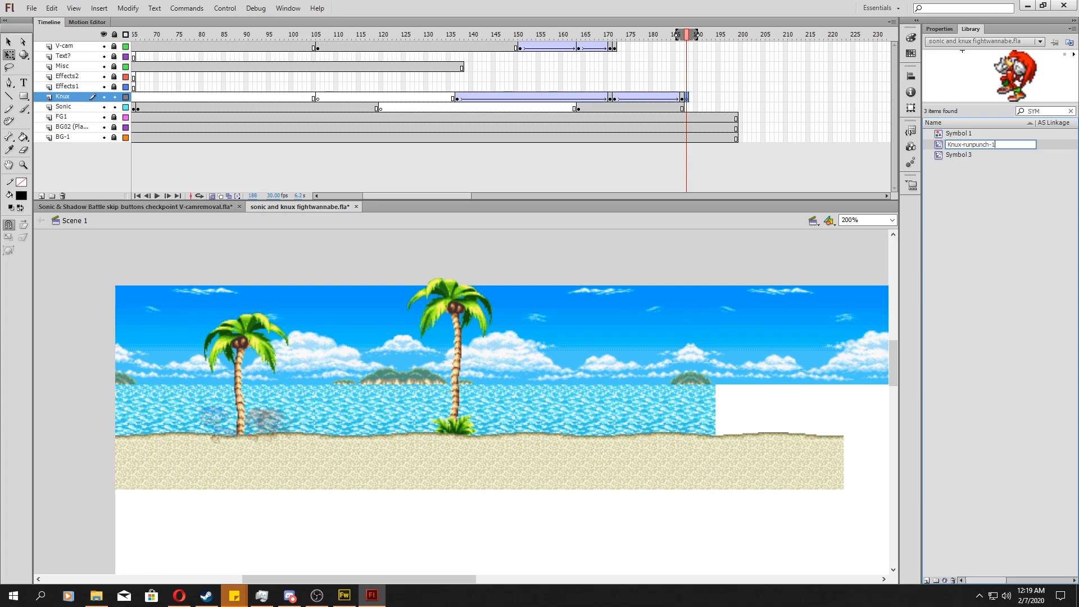
key("Return")
Find Knux-runpunch-1 in the library, place it near the first palm at frame 188 and make the instance a Graphic
key("BackSpace")
key("BackSpace")
key("BackSpace")
type("knux")
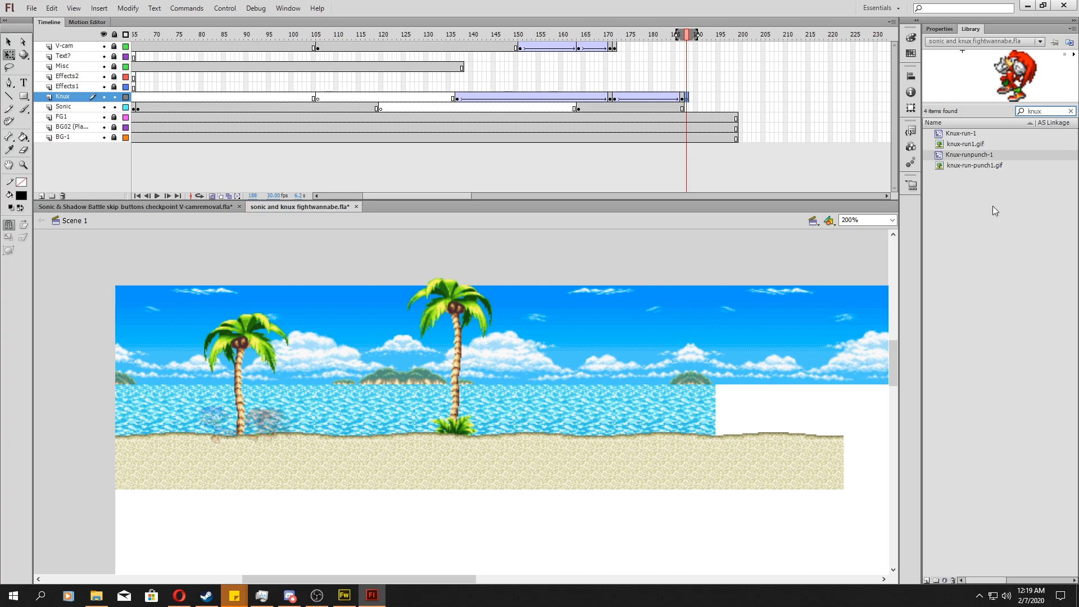
left_click_drag(965, 153, 281, 422)
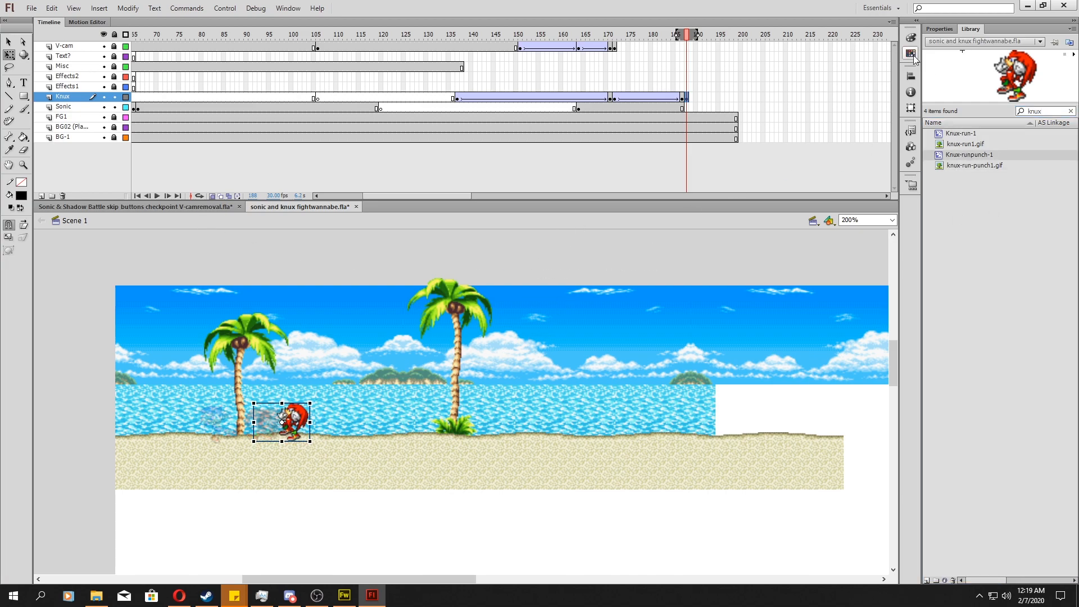
left_click(948, 28)
left_click(1012, 60)
left_click(980, 79)
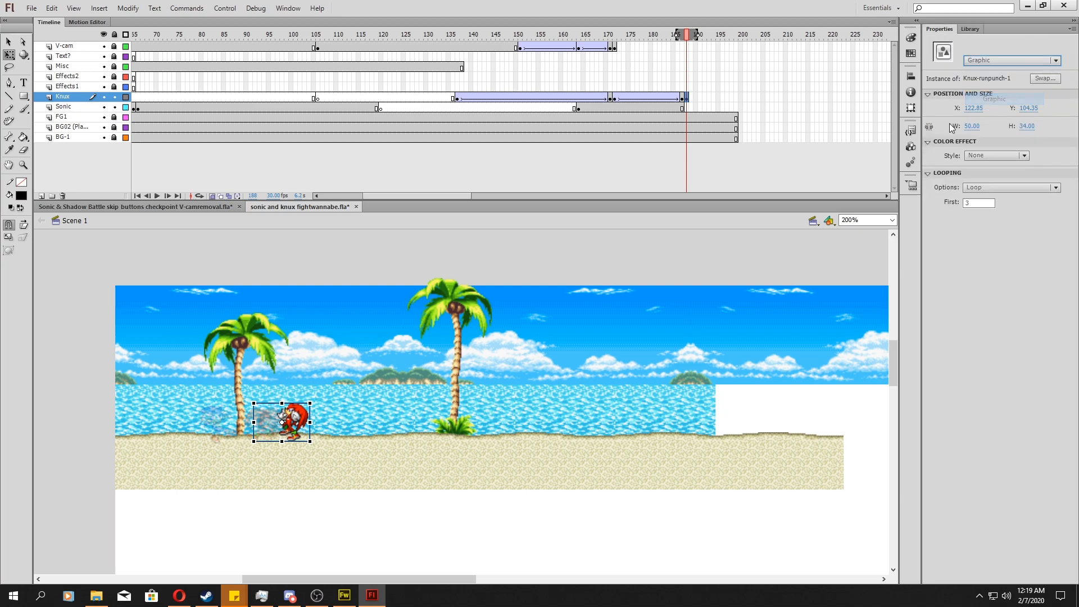
Position the punching Knuckles at about X 90.60, Y 106.25 and extend his frames to frame 197
left_click(892, 221)
left_click(860, 279)
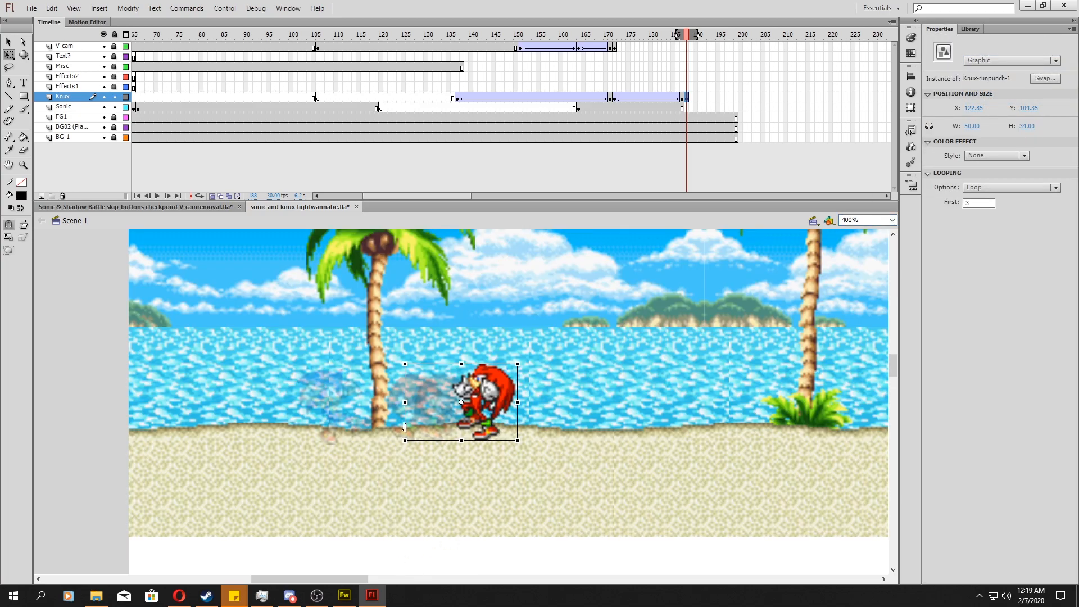
left_click_drag(458, 393, 420, 391)
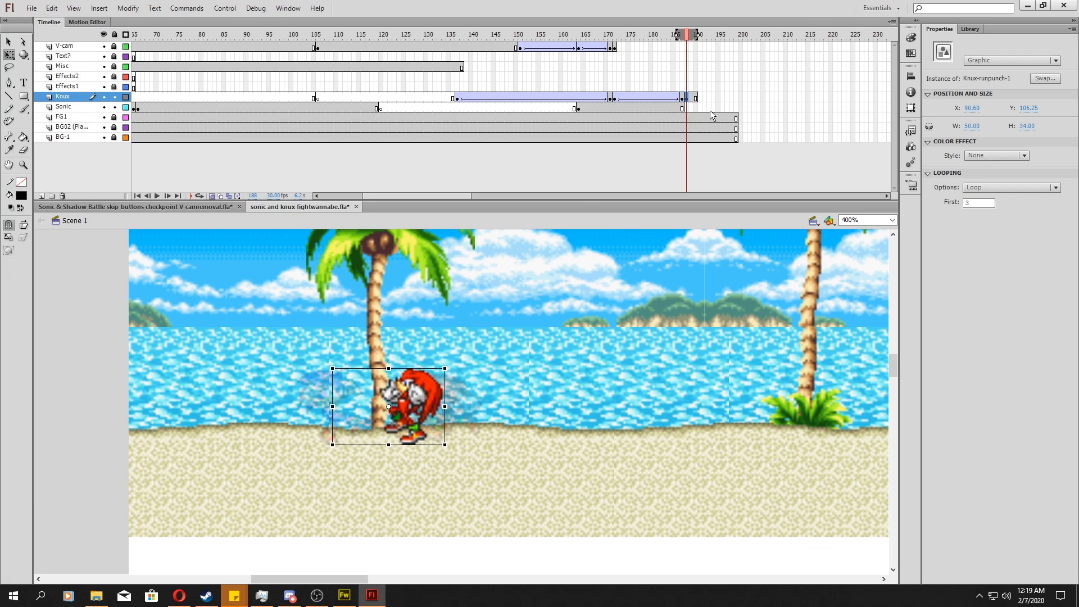
left_click_drag(689, 76, 731, 95)
Nudge the running Knuckles at frame 187 on the Knux layer to the right, away from Sonic
left_click(682, 99)
key("Right")
key("Right")
key("Right")
key("Right")
key("Right")
key("Right")
key("Right")
key("Right")
key("Right")
key("Right")
key("Right")
key("Right")
key("Right")
key("Right")
key("Right")
key("Right")
key("Right")
key("Right")
key("Right")
key("Right")
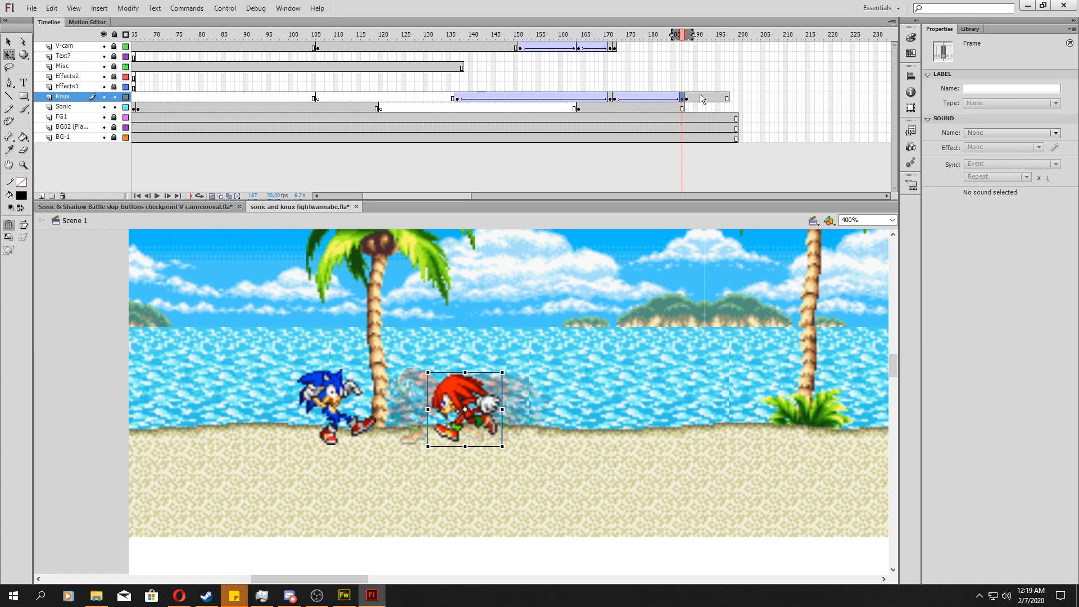
Insert a keyframe at frame 197 on the Knux layer and create a classic tween from frame 188
left_click(702, 99)
mouse_move(711, 94)
left_mouse_down()
mouse_move(731, 94)
mouse_move(710, 94)
left_mouse_up()
left_click(732, 95)
right_click(728, 99)
left_click(747, 174)
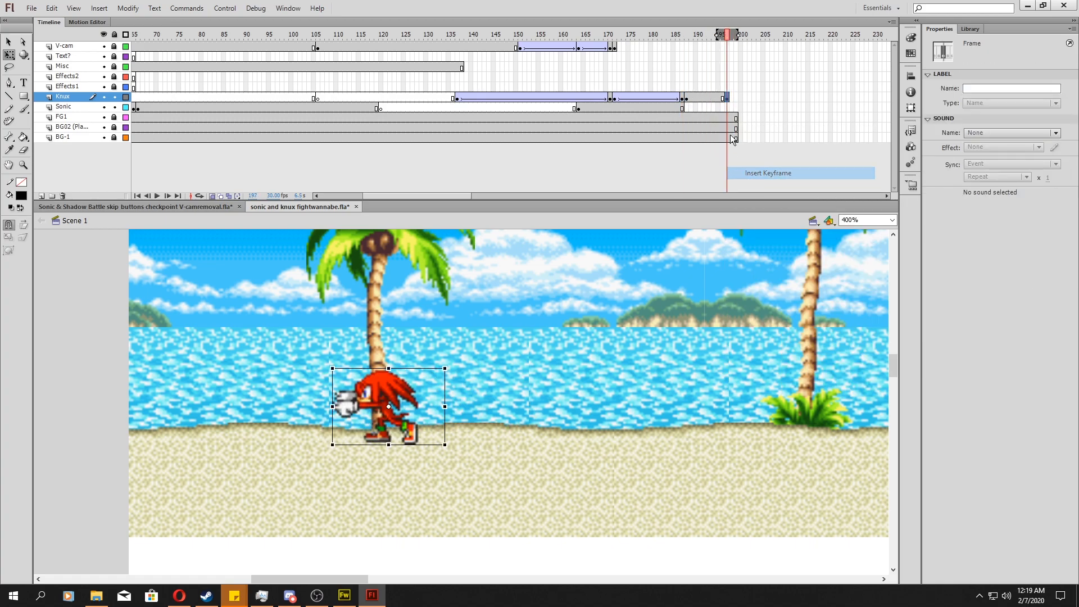
right_click(710, 98)
left_click(729, 130)
left_click(728, 99)
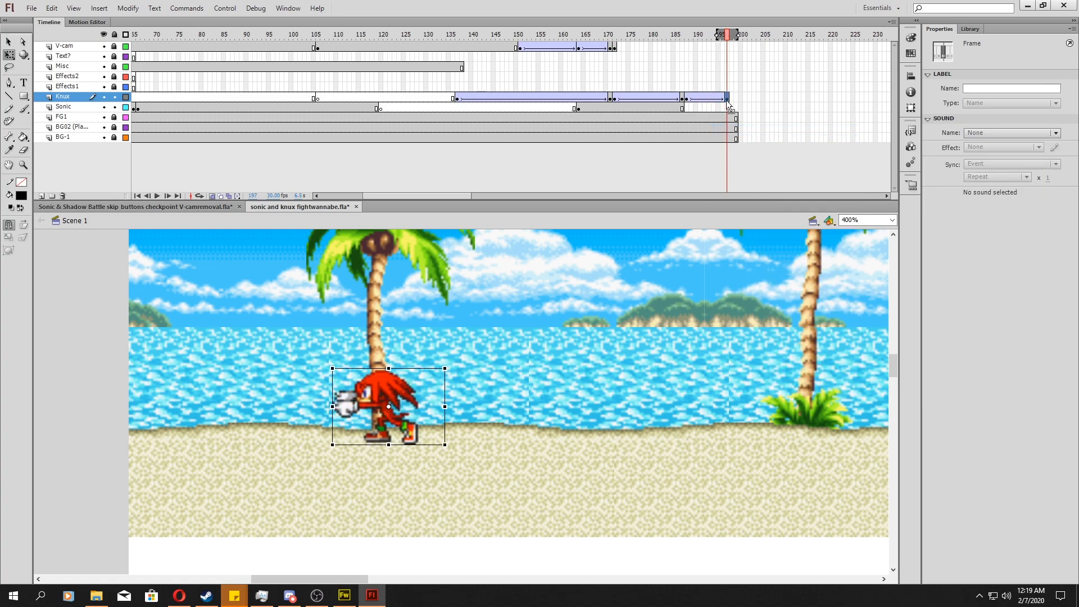
Shift the punching Knuckles at frame 197 left past the first palm's trunk
key("shift+Left")
key("shift+Left")
key("shift+Left")
key("shift+Left")
key("shift+Left")
key("shift+Left")
left_click_drag(691, 90, 706, 88)
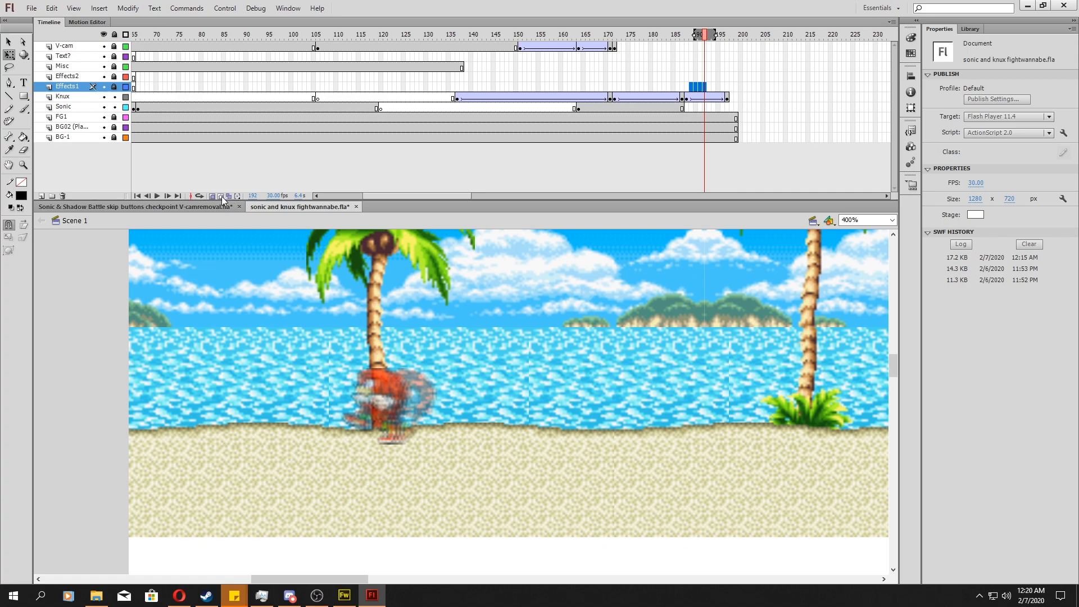
Check Knuckles' change from run to punch around frames 187 to 189 with onion skinning temporarily off
left_click(214, 196)
left_click(538, 113)
left_click_drag(635, 99, 682, 105)
left_click(678, 96)
left_click(685, 97)
left_click(682, 96)
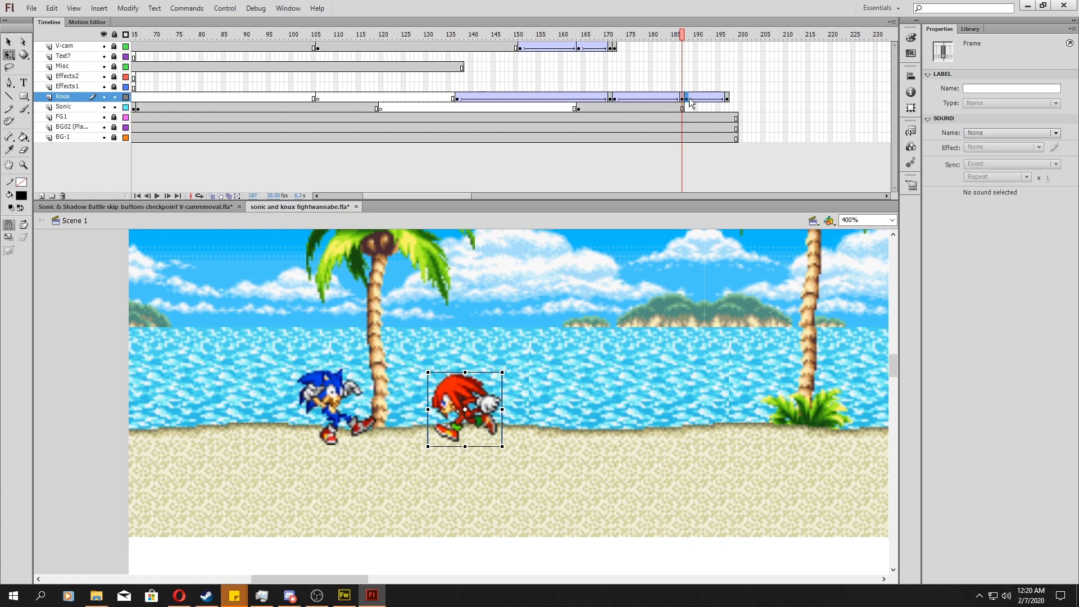
left_click(690, 98)
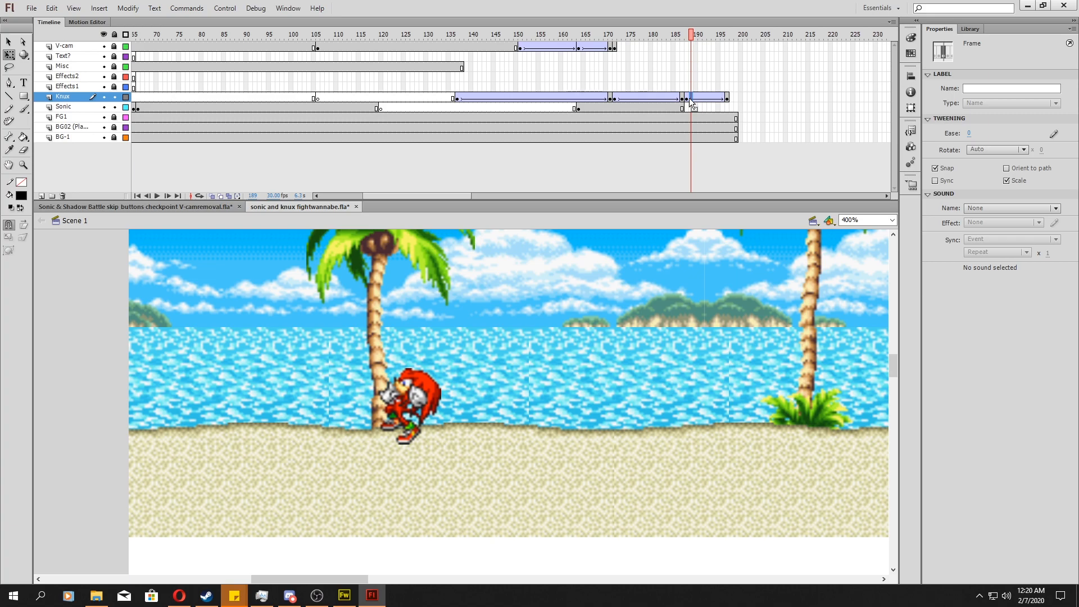
left_click(213, 196)
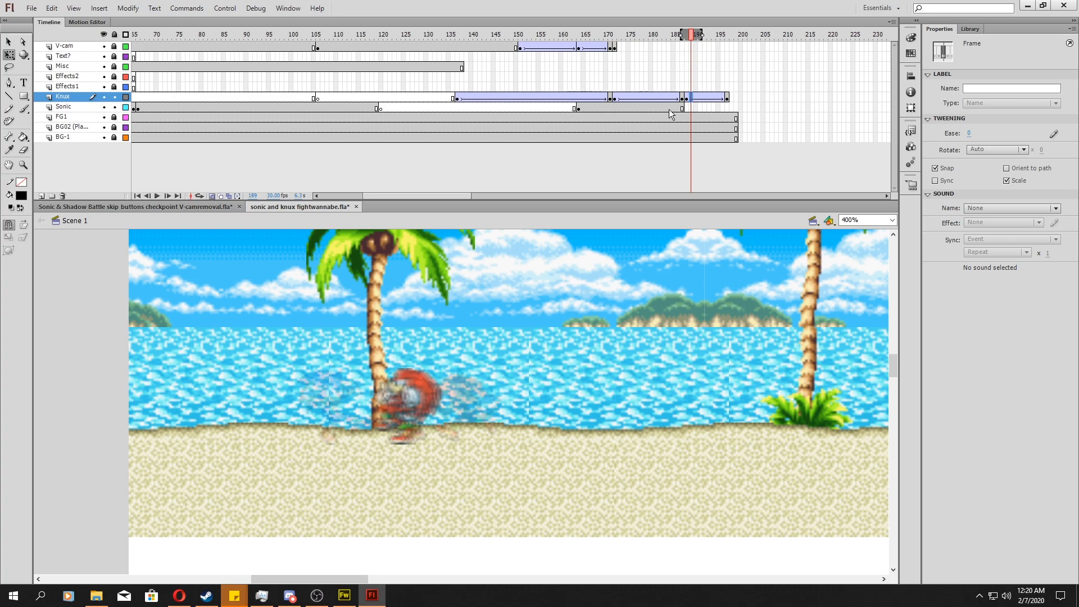
Nudge the punching Knuckles at frame 188 slightly to the right
left_click(687, 98)
key("Right")
key("Right")
key("Right")
key("Right")
key("Right")
key("Right")
key("Right")
key("Right")
key("Right")
key("Right")
key("Right")
key("Right")
key("Right")
key("Right")
key("Right")
key("Right")
key("Right")
key("Right")
key("Right")
key("Right")
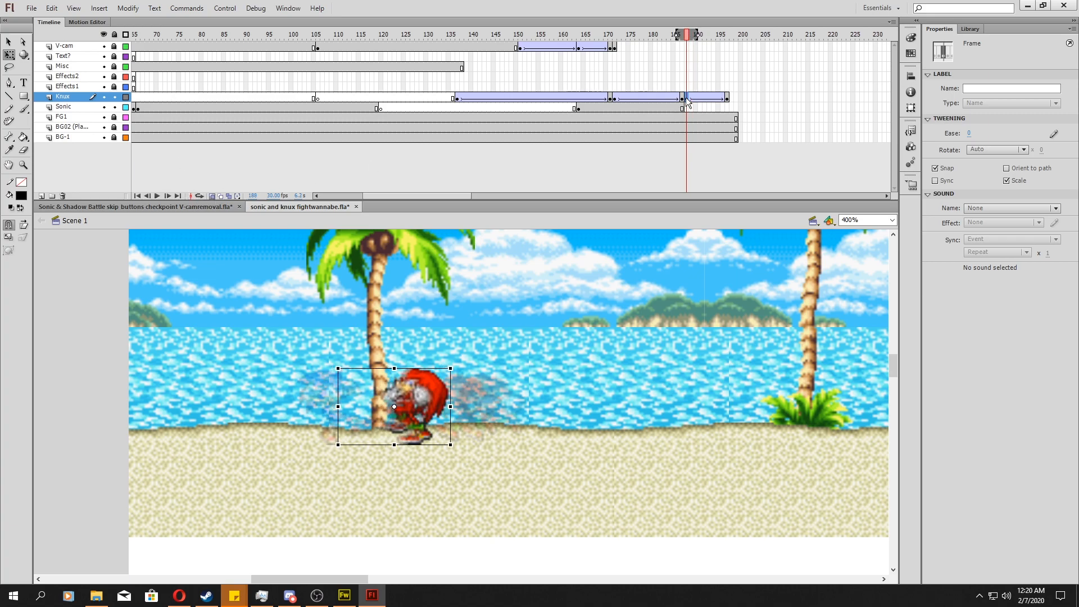
Insert a keyframe at frame 197 on the Effects1 layer and extend the V-cam layer to frame 197
left_click_drag(662, 53, 714, 64)
left_click(720, 85)
left_click(730, 87)
left_click(724, 87)
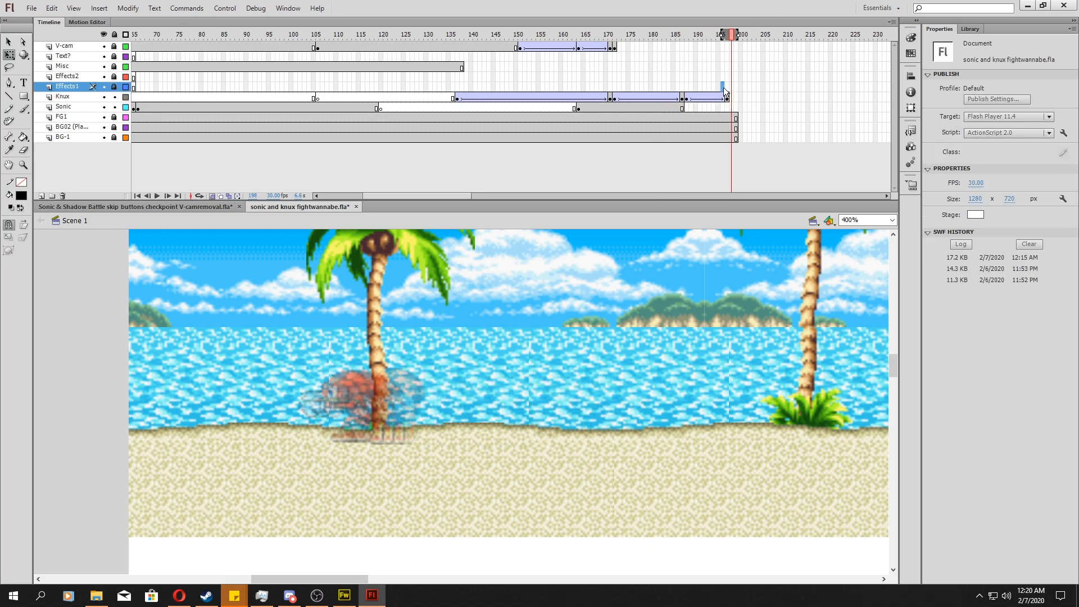
left_click(729, 88)
right_click(729, 88)
left_click(770, 162)
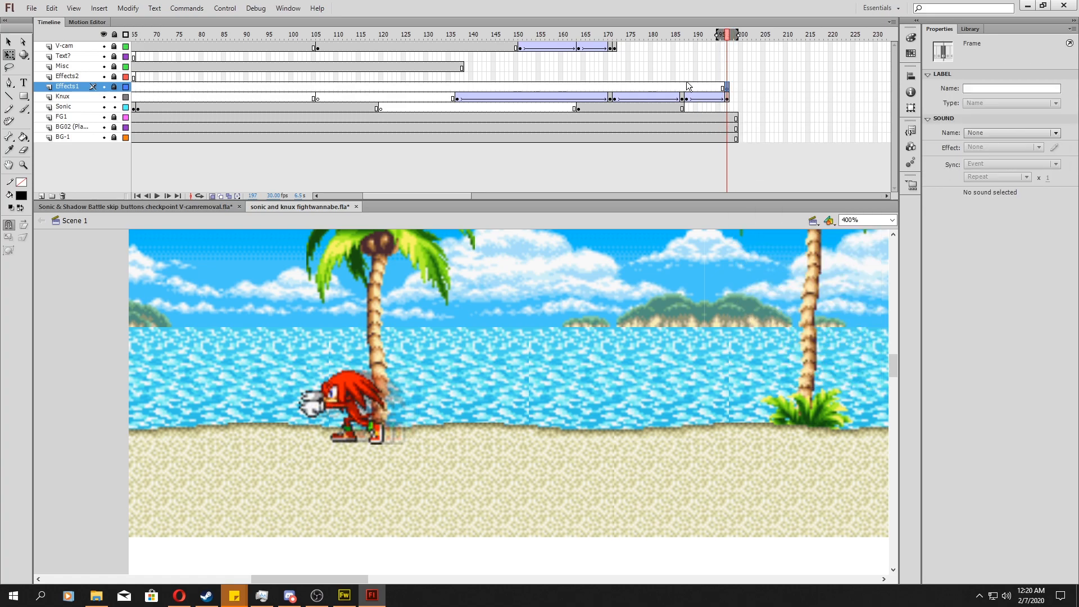
left_click(727, 46)
key("F5")
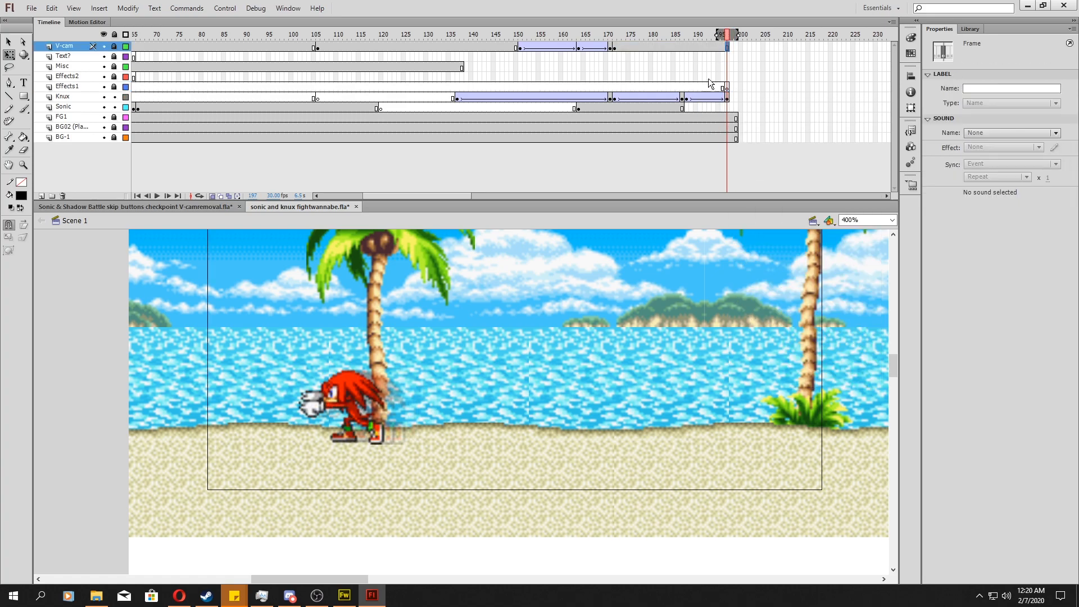
Insert a blank keyframe at frame 195 on the Sonic layer
left_click(718, 108)
right_click(718, 107)
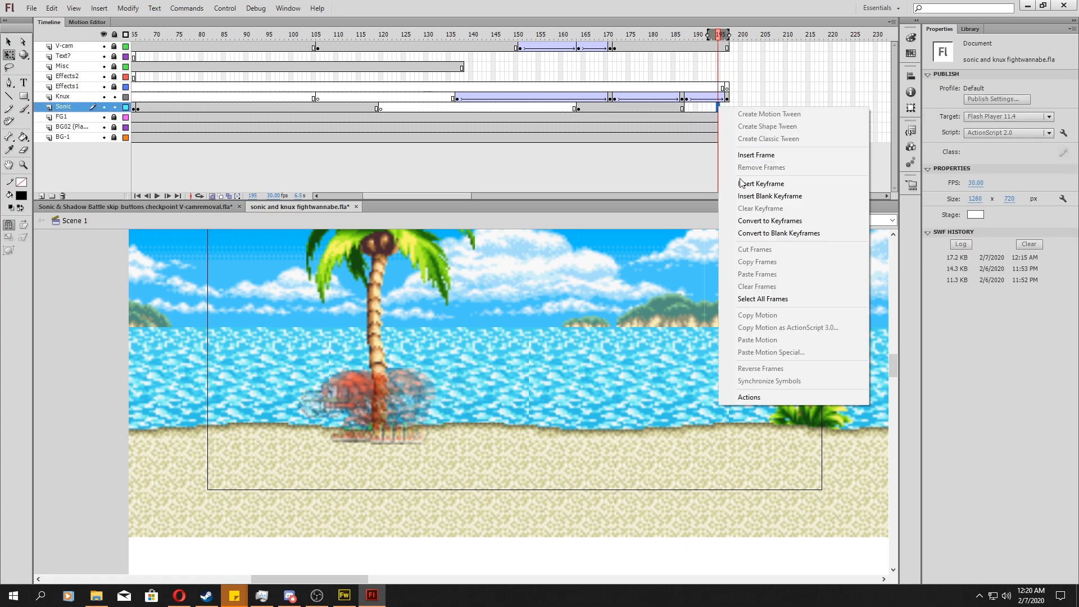
left_click(730, 195)
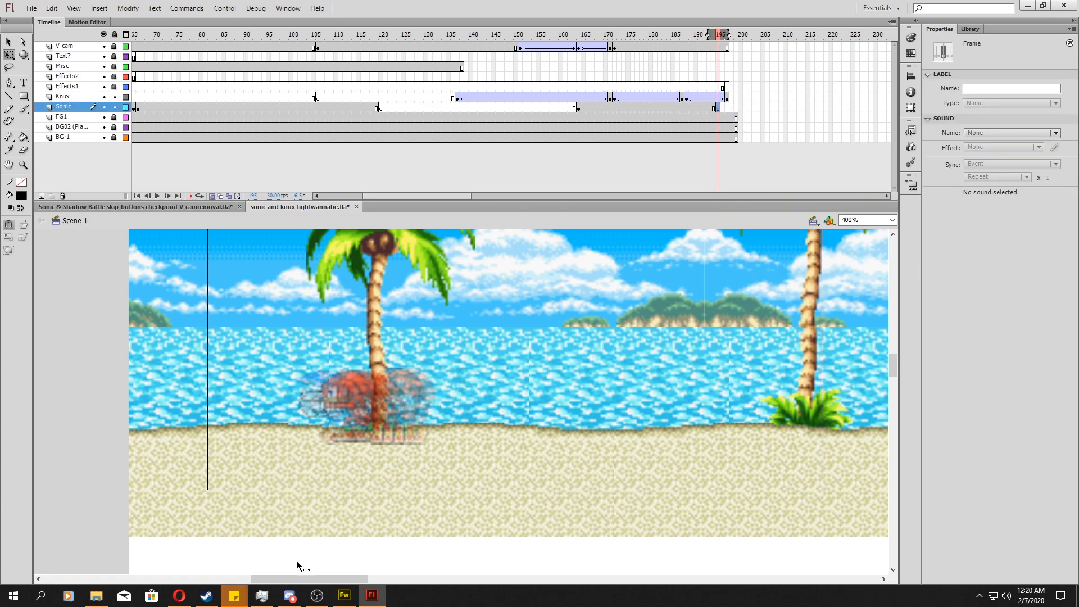
Cut the standing, arms-out hurt Sonic sprite from sonicbattle_sonic_sheet.png in Fireworks and paste it into frame 195 in Flash
left_click(344, 595)
scroll(521, 368, "down", 2)
scroll(522, 368, "down", 3)
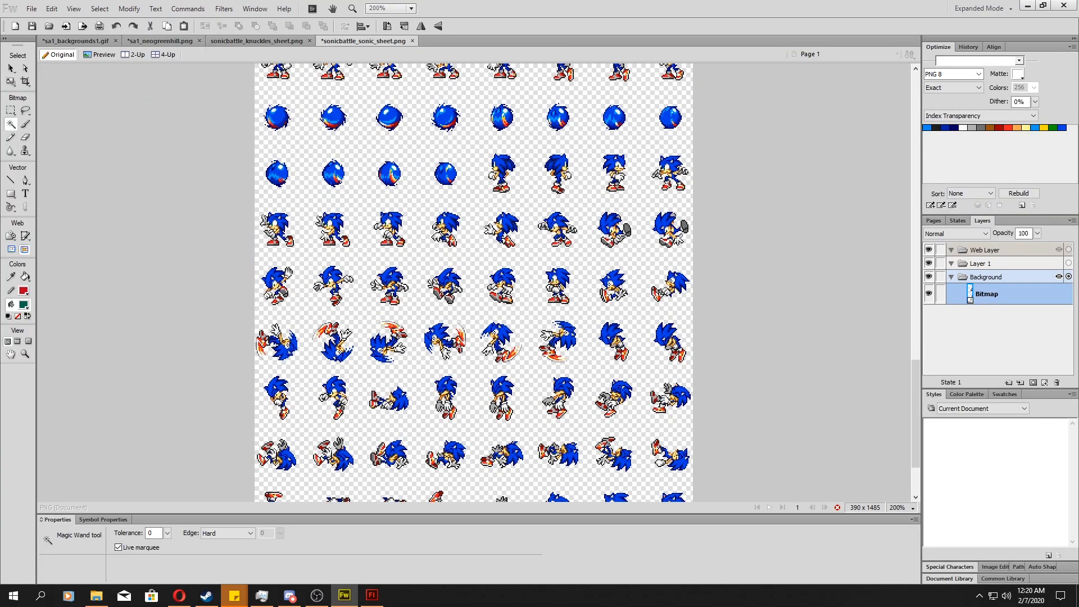
left_click(11, 110)
left_click_drag(357, 260, 407, 321)
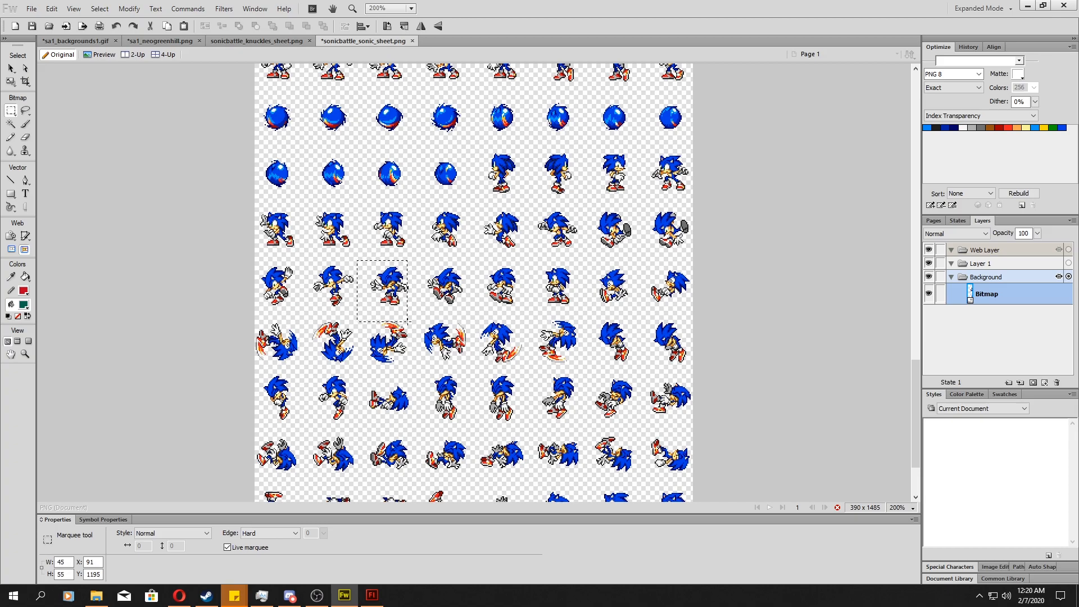
scroll(408, 321, "up", 3)
key("ctrl+d")
left_click_drag(414, 155, 597, 351)
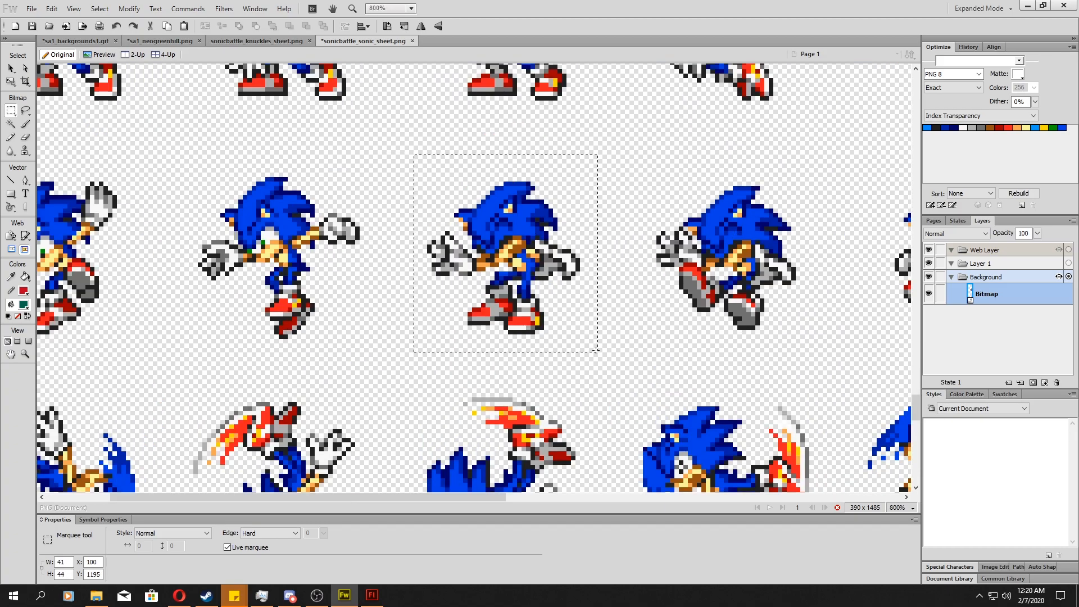
left_click(24, 112)
key("ctrl+x")
key("alt+Tab")
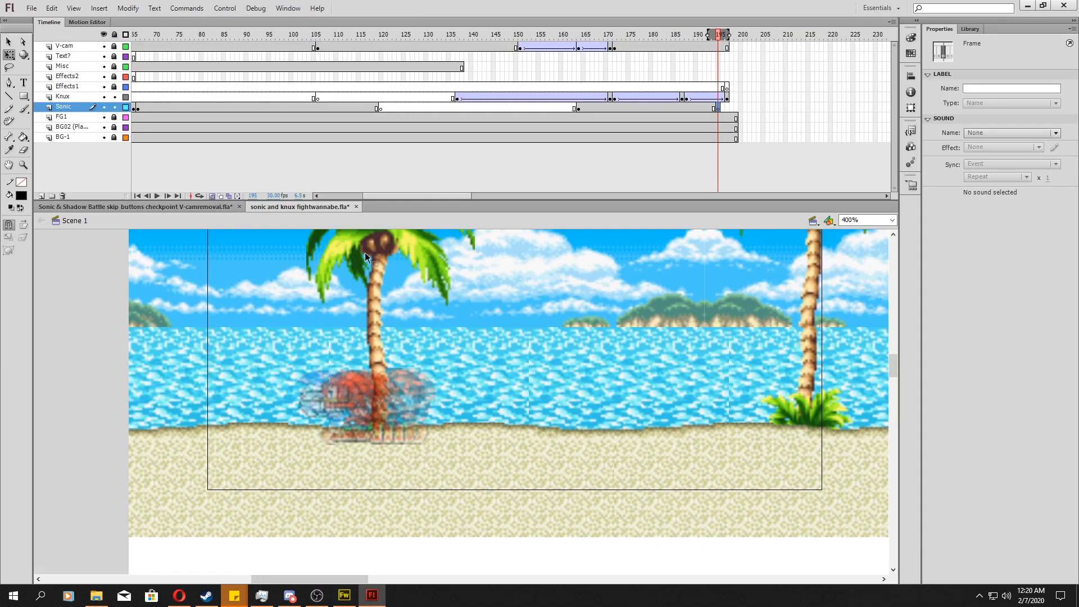
right_click(202, 300)
left_click(211, 329)
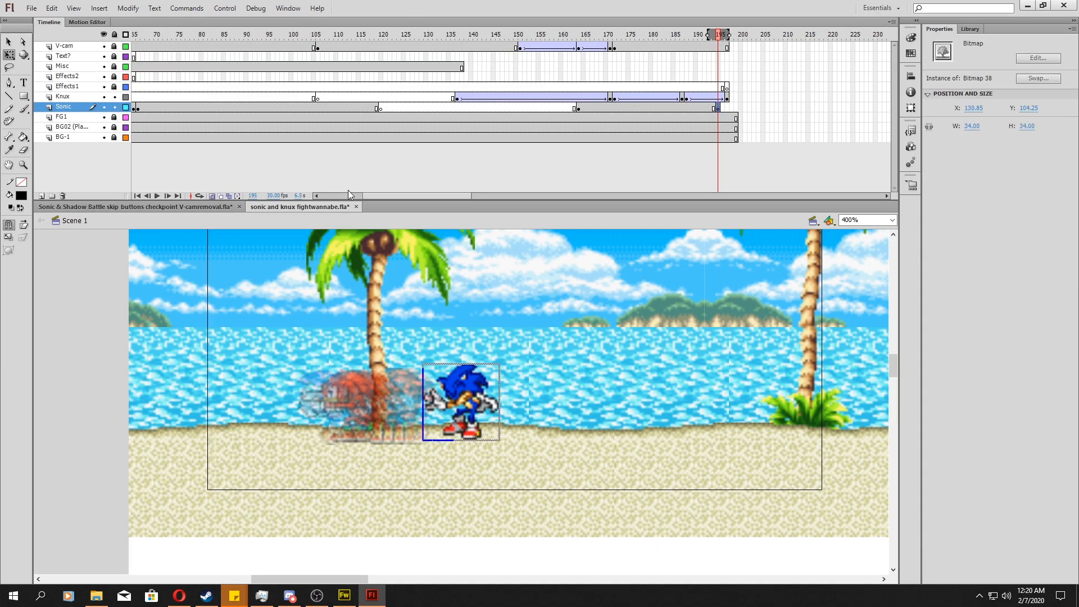
Flip the hurt Sonic at frame 195 horizontally and move it left to about X 75.6, Y 104.25, in front of Knuckles
left_click(128, 8)
mouse_move(231, 149)
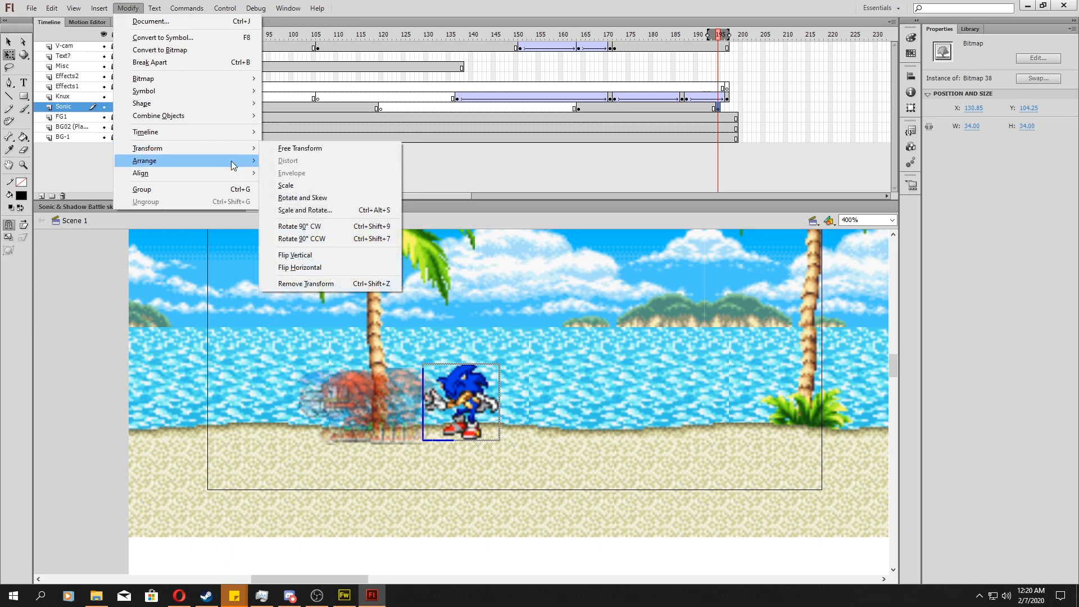
left_click(320, 267)
key("shift+Left")
key("shift+Left")
key("shift+Left")
key("shift+Left")
key("shift+Left")
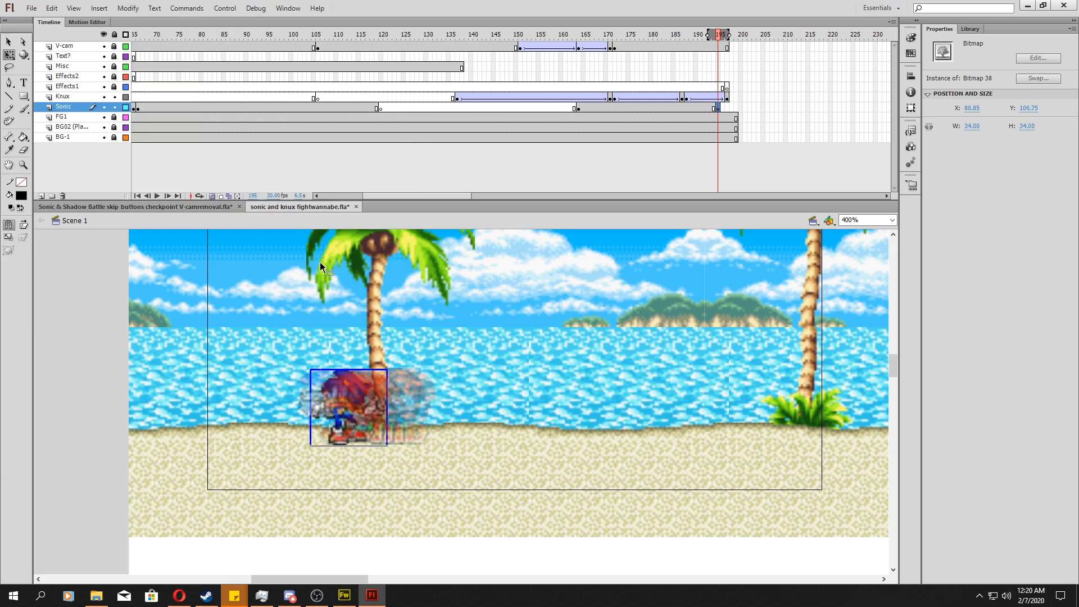
key("Up")
key("Up")
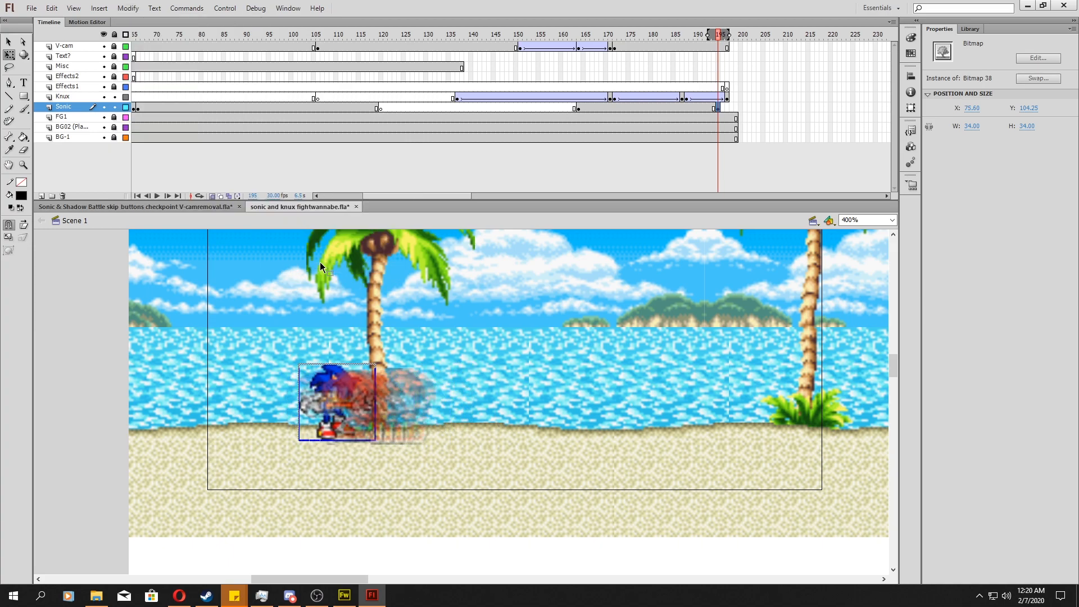
Insert a blank keyframe at frame 196 on the Sonic layer and paste in the next, airborne hurt sprite cut from the Fireworks sheet
right_click(721, 110)
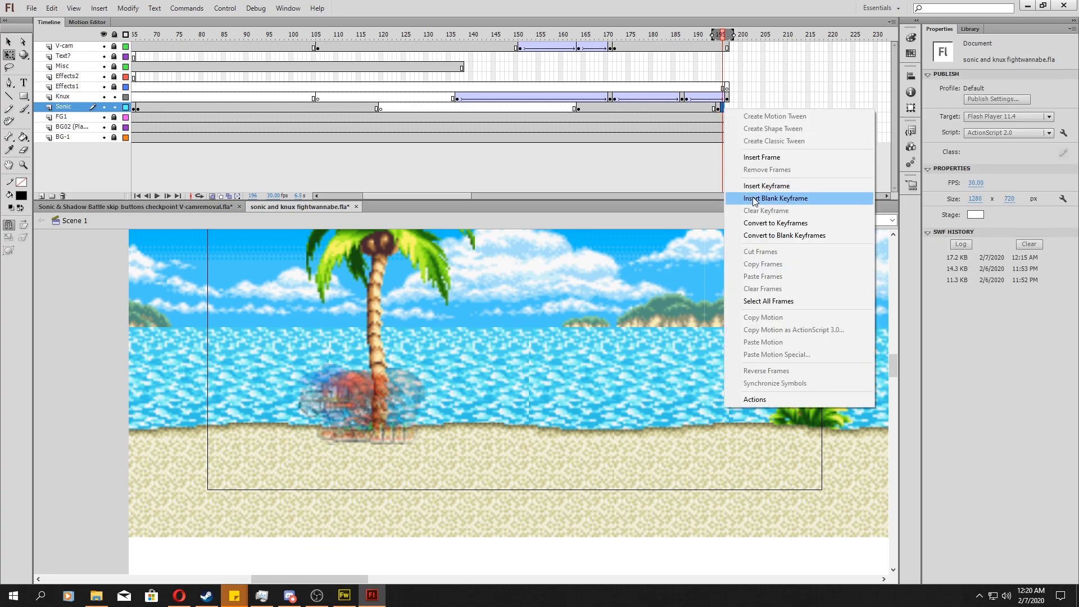
left_click(753, 201)
key("alt+Tab")
left_click_drag(301, 497, 479, 500)
key("m")
left_click_drag(254, 173, 406, 338)
left_click(11, 123)
left_click(286, 185, "alt")
key("ctrl+x")
key("alt+Tab")
right_click(514, 342)
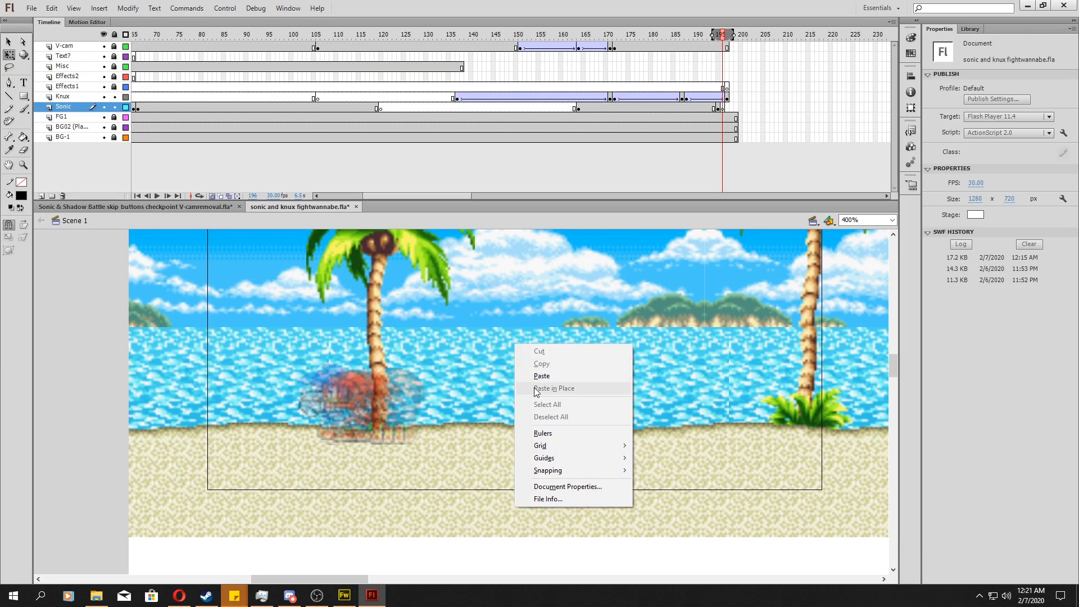
left_click(537, 388)
Flip the airborne Sonic at frame 196 horizontally and nudge it left and up to about X 69.85, Y 100.25
left_click(128, 8)
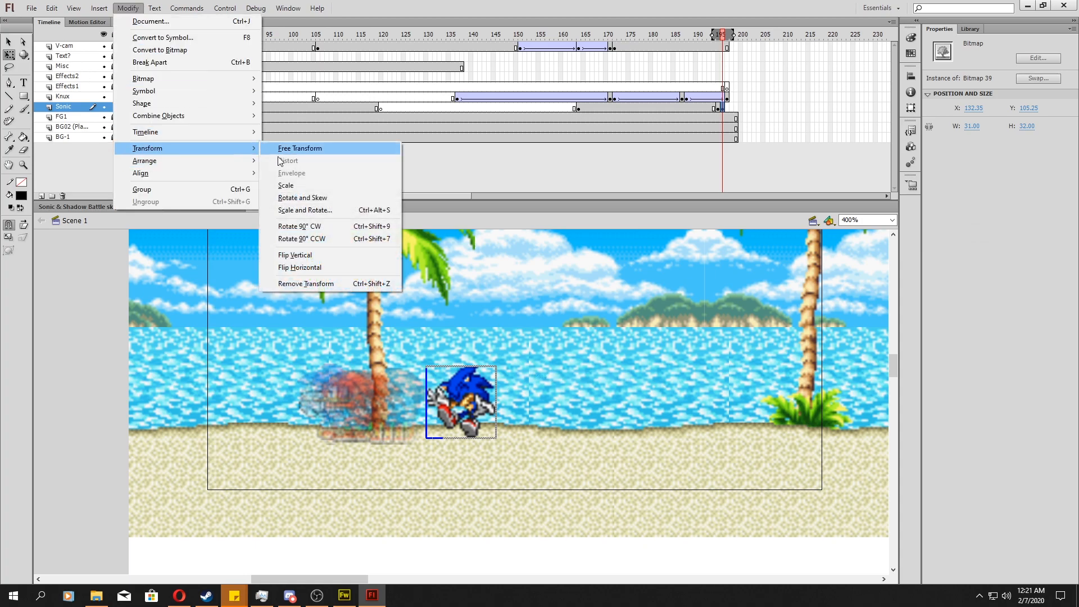
left_click(326, 272)
key("Left")
key("Left")
key("Left")
key("Left")
key("Left")
key("Left")
key("Left")
key("Left")
key("Left")
key("Left")
key("Left")
key("Left")
key("Left")
key("Left")
key("Left")
key("Left")
key("Left")
key("Left")
key("Left")
key("Left")
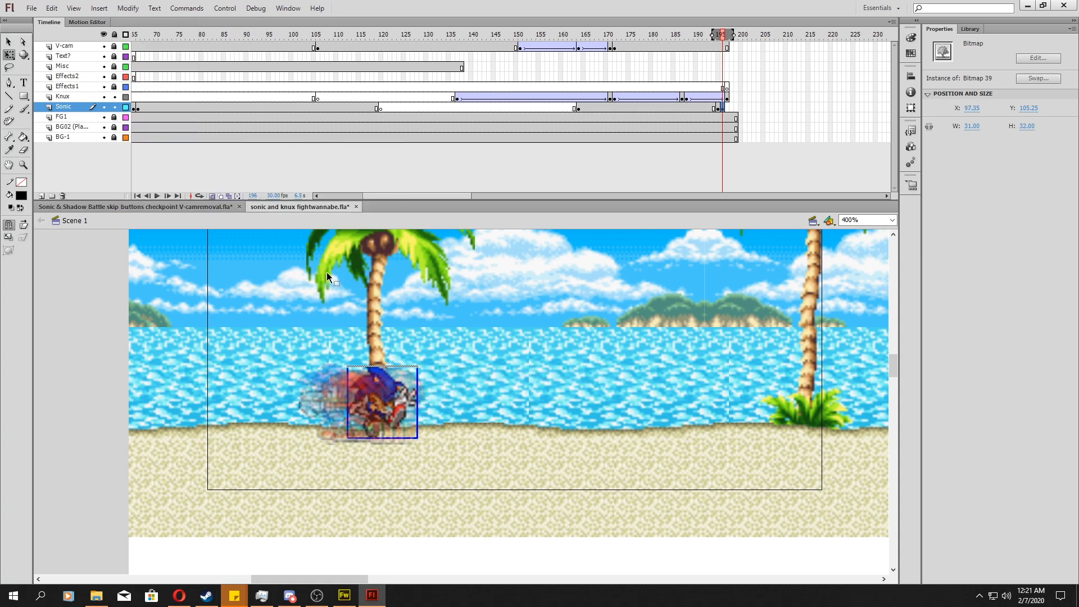
key("Up")
key("Up")
key("Up")
key("Up")
key("Up")
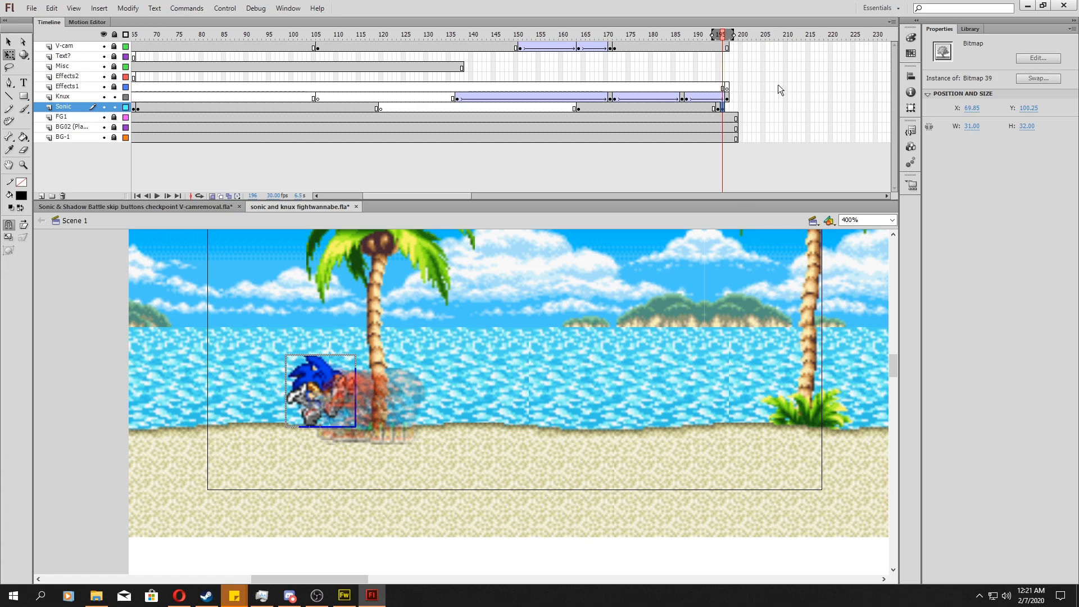
Insert a keyframe at frame 206 on the Sonic layer and create a classic tween from frame 196 to it
left_click(778, 100)
right_click(767, 106)
left_click(798, 185)
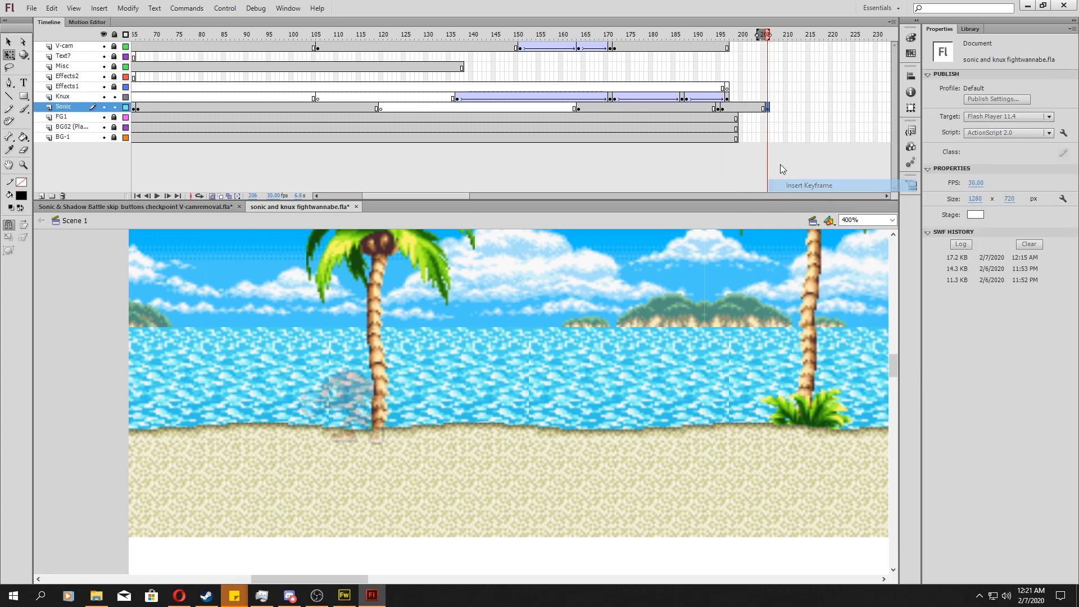
right_click(748, 114)
left_click(764, 146)
left_click(768, 109)
Move Sonic at frame 206 up and off the stage's left edge to about X -16.65, Y 63.75, tilting him slightly counterclockwise
left_click_drag(190, 279, 136, 278)
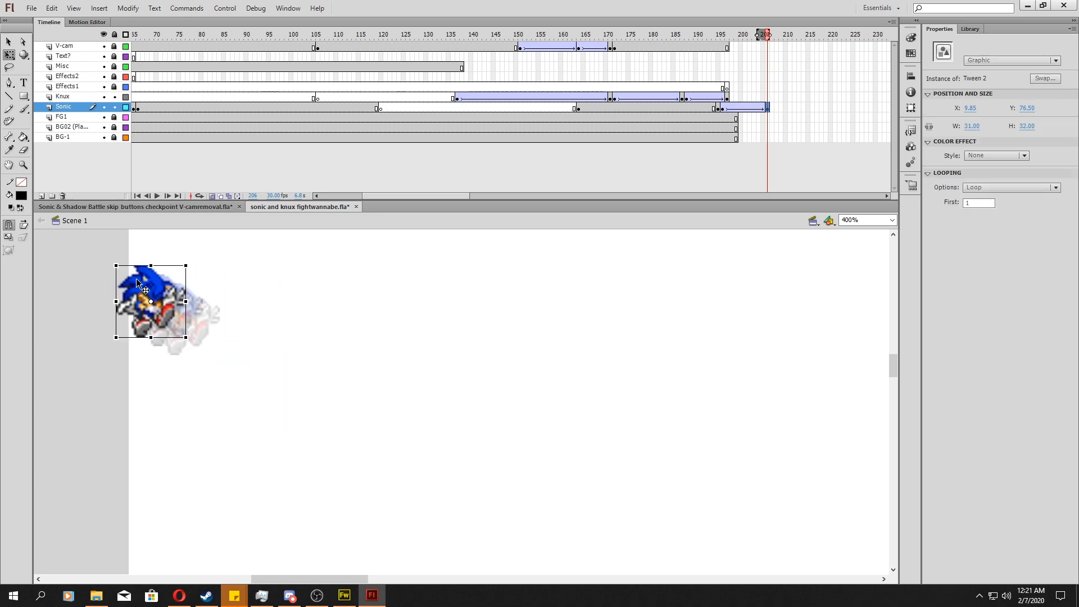
left_click_drag(190, 258, 174, 233)
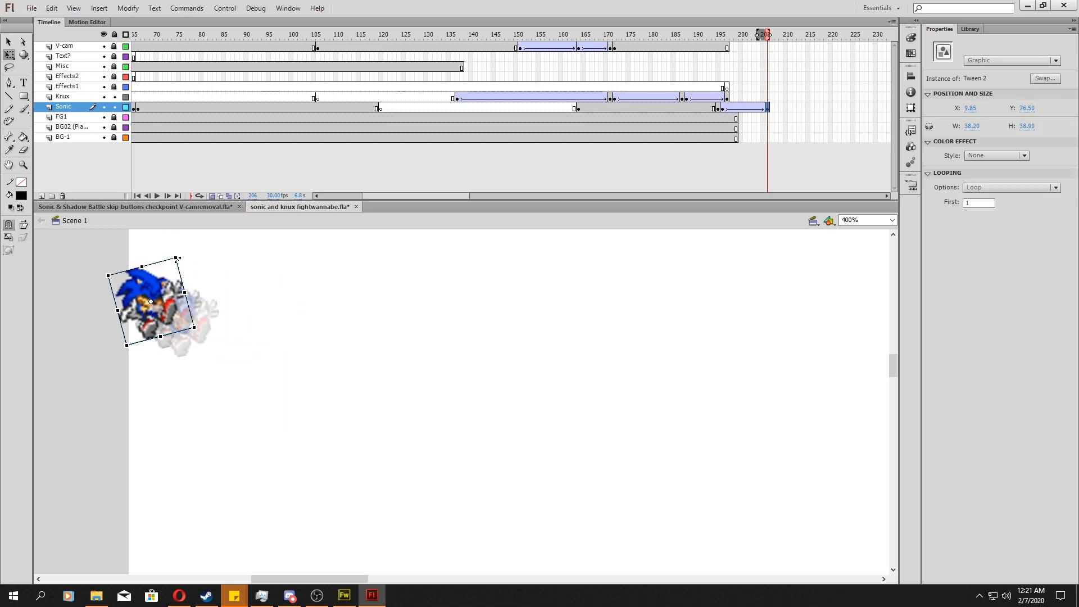
left_click_drag(163, 287, 103, 258)
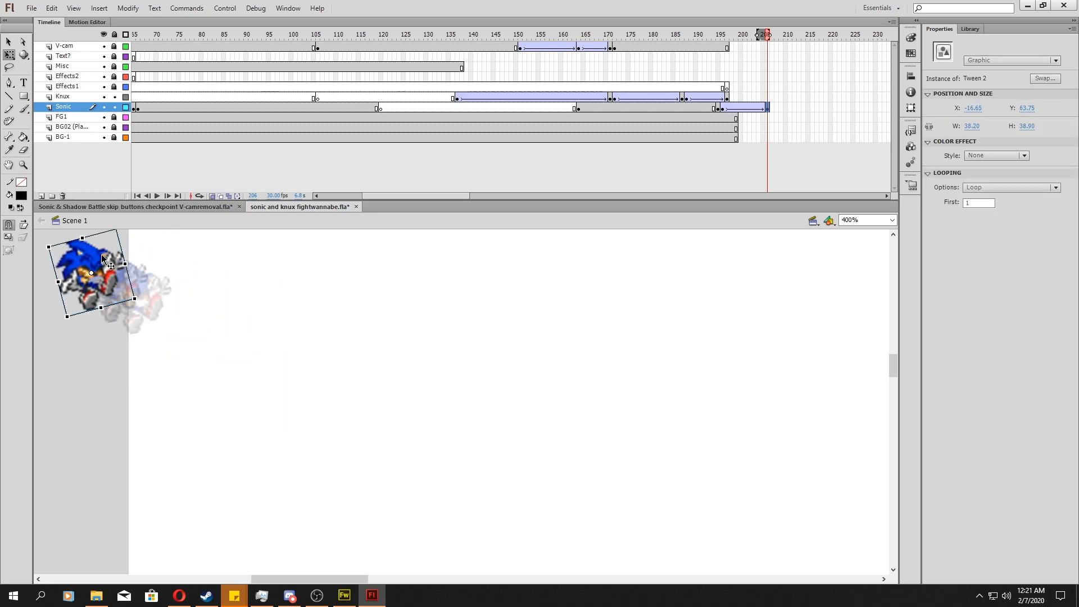
Set the rotation of Sonic's knockback tween to CW
left_click(737, 107)
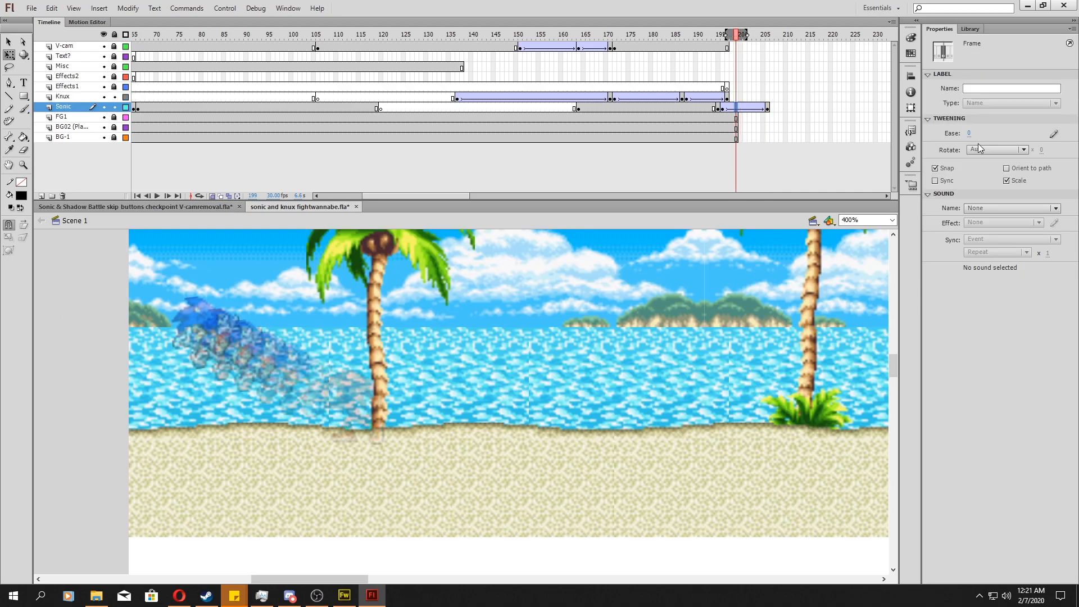
left_click(980, 144)
left_click(980, 189)
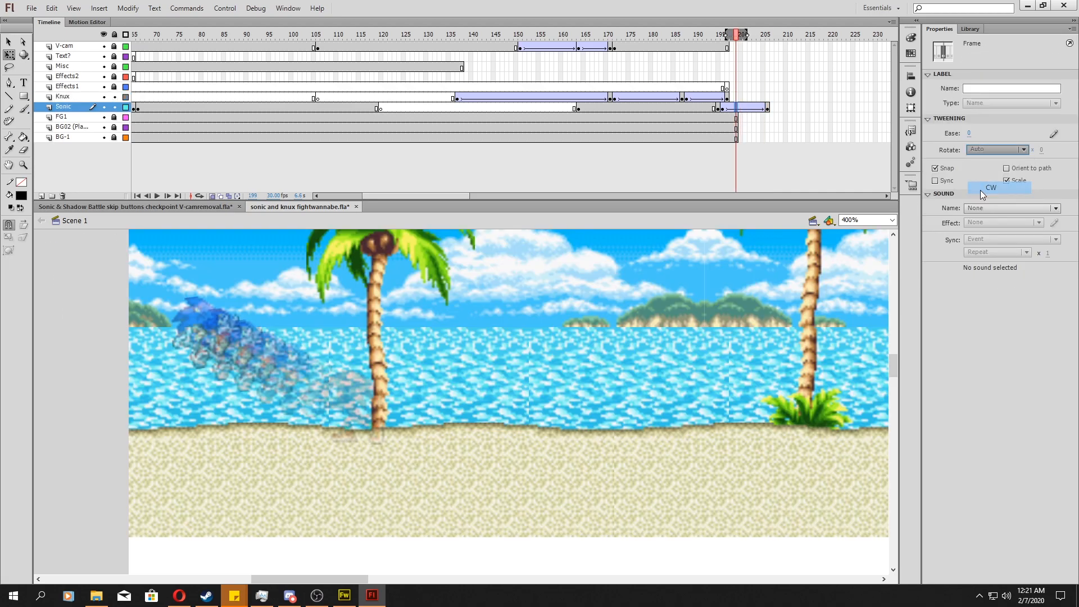
Turn off onion skinning, preview Sonic's knockback, and set its tween rotation to CCW
left_click(212, 196)
left_click_drag(696, 97, 725, 111)
left_click(750, 108)
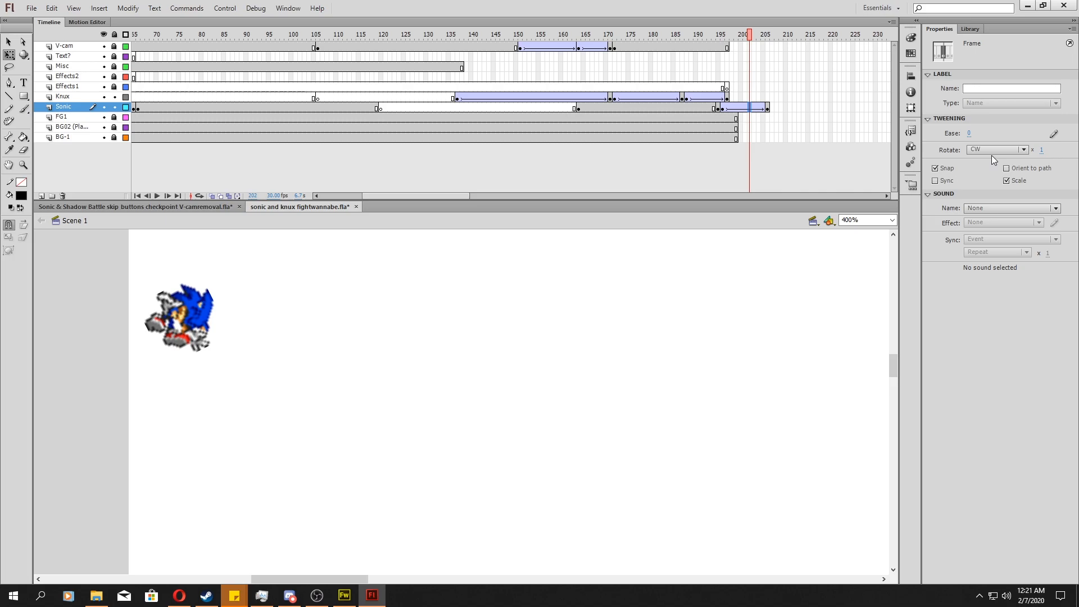
left_click(985, 150)
left_click(993, 199)
left_click_drag(712, 108, 754, 119)
left_click(719, 113)
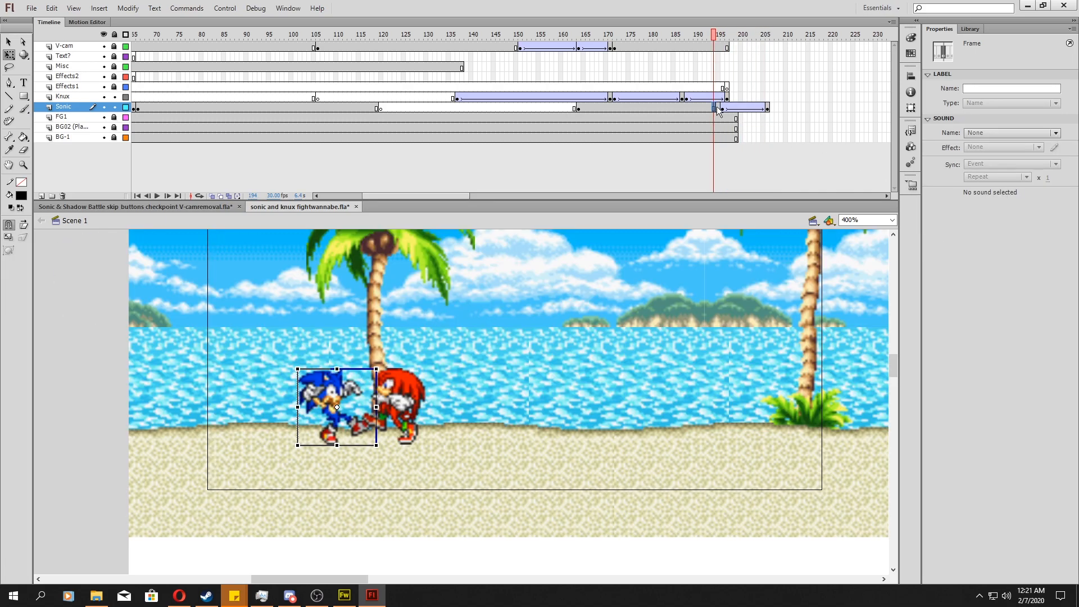
Import spikehit.gif from the Particles folder under Resource GIFs into the library
left_click(727, 86)
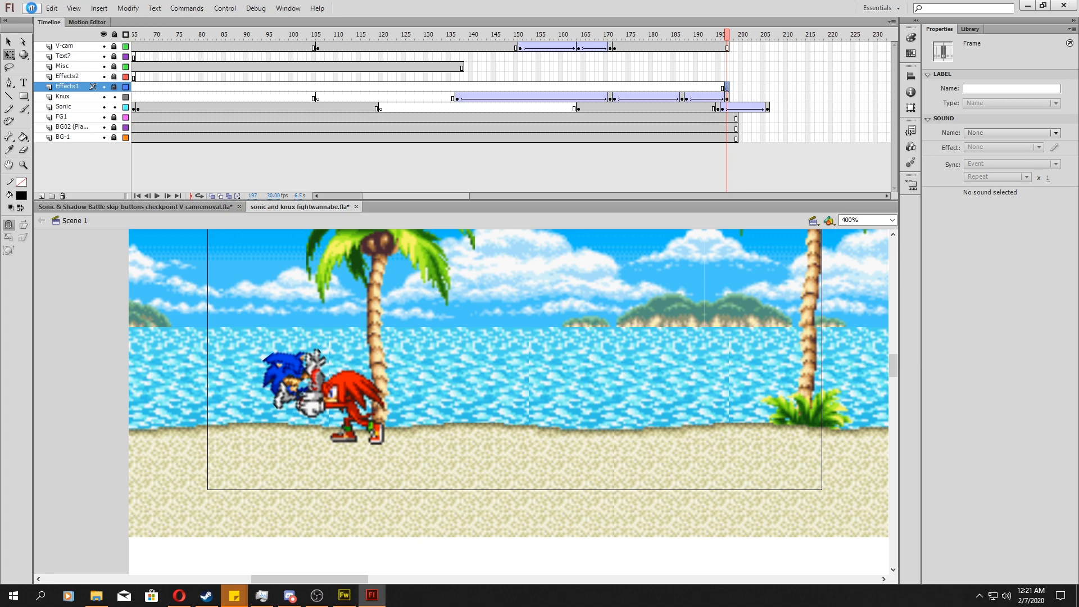
left_click(31, 7)
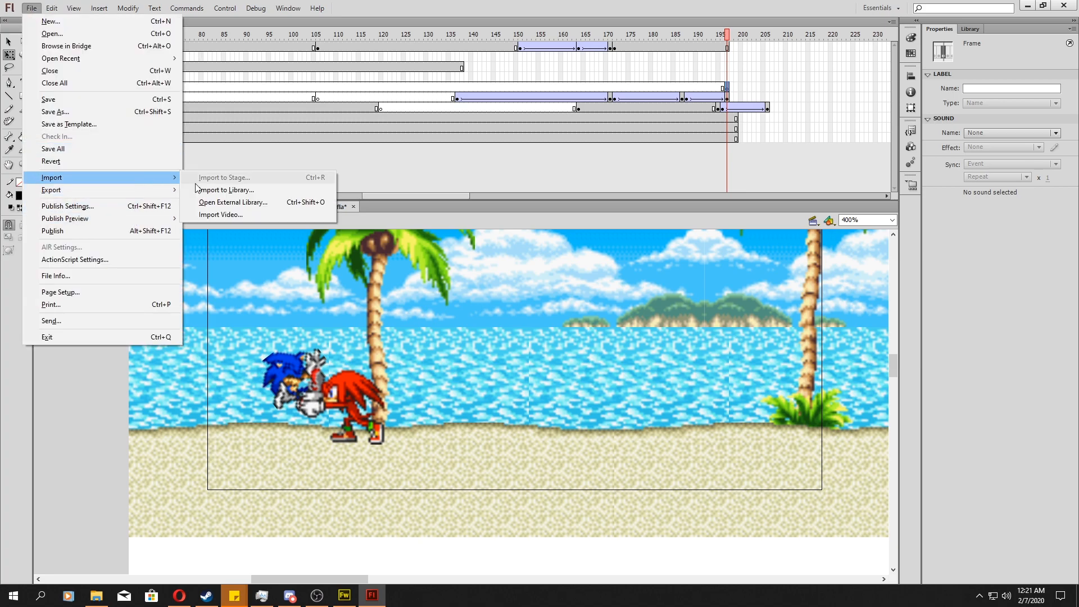
left_click(225, 188)
left_click(395, 133)
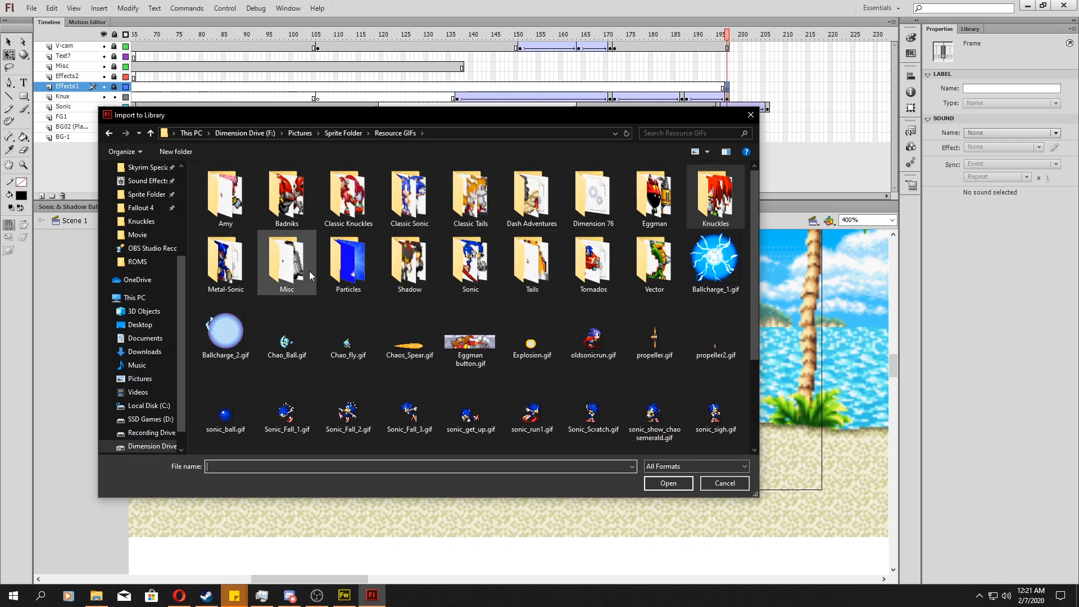
double_click(348, 261)
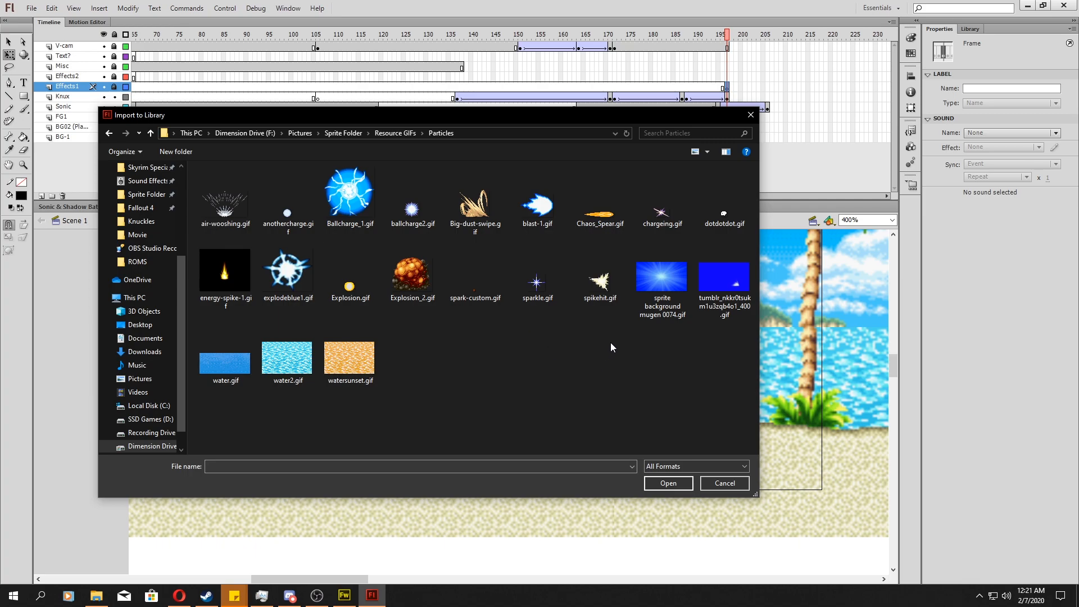
double_click(599, 280)
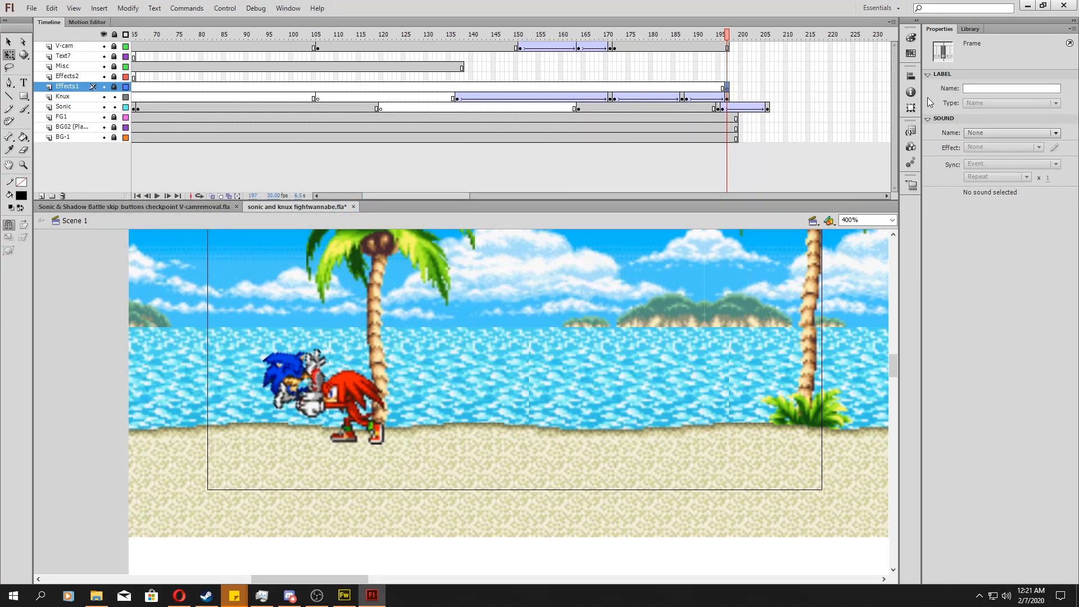
Search the library for "SYMB" and rename Symbol 17 to Spike-hit
left_click(971, 29)
double_click(1049, 112)
type("SYMB")
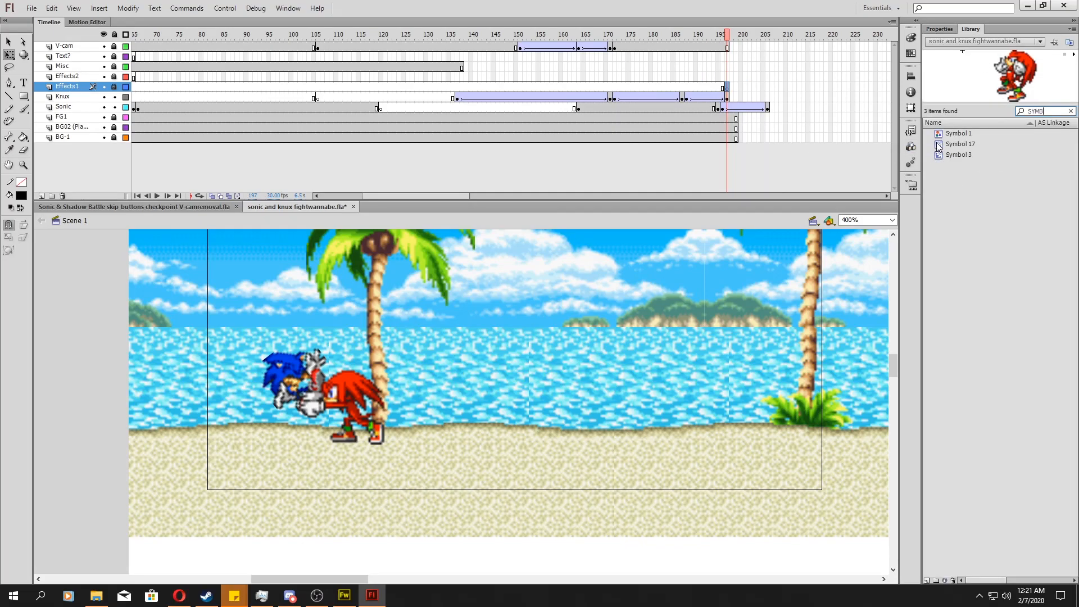
right_click(939, 145)
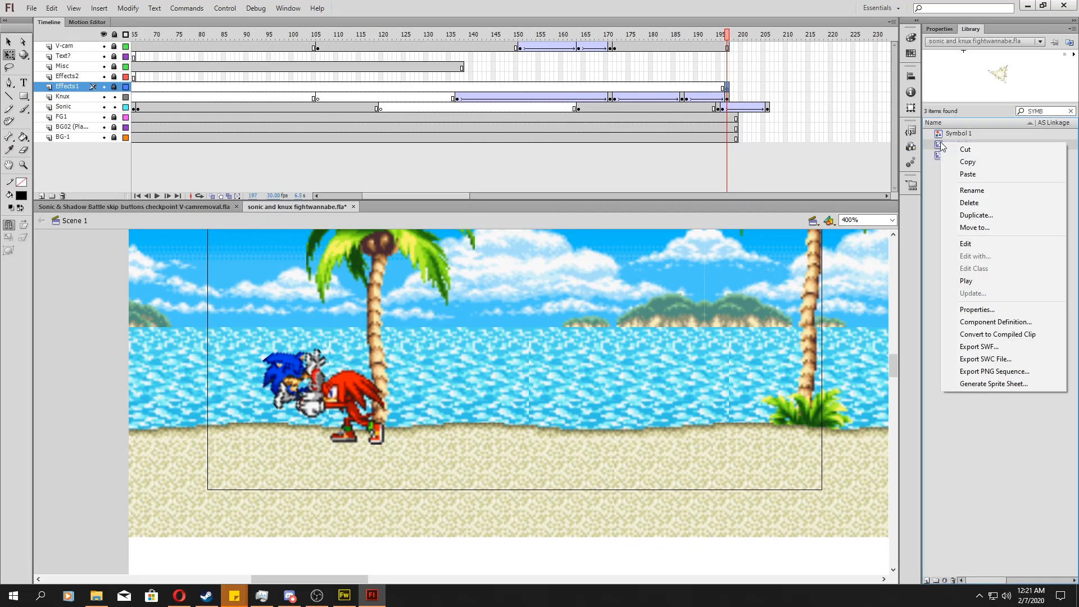
left_click(967, 191)
type("sP")
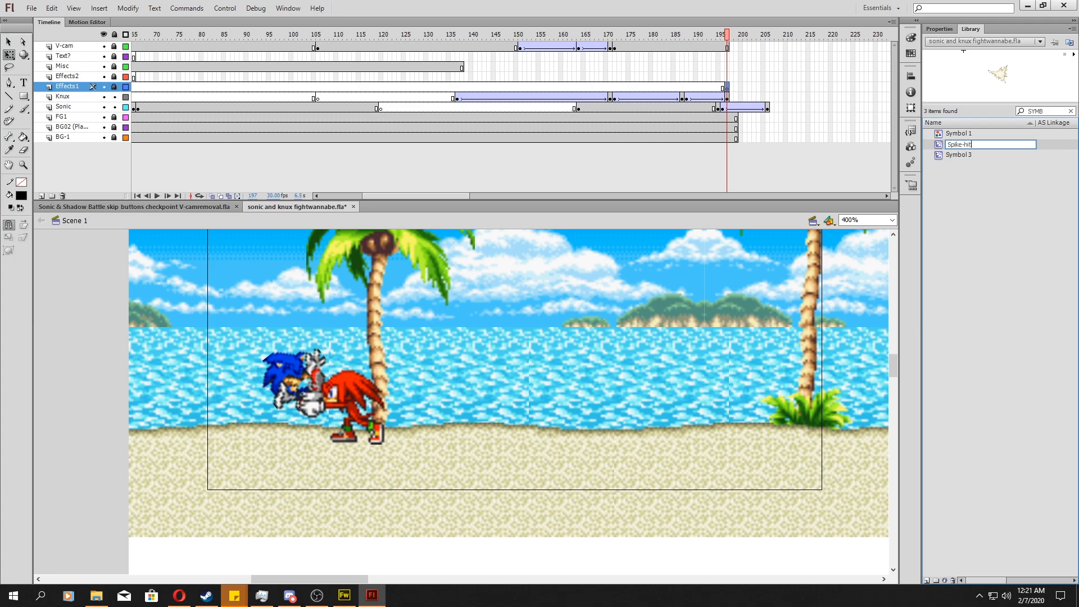
key("Return")
Find Spike-hit in the library, unlock the Effects1 layer, and place the symbol over Knuckles' fist at frame 197
left_click(1036, 110)
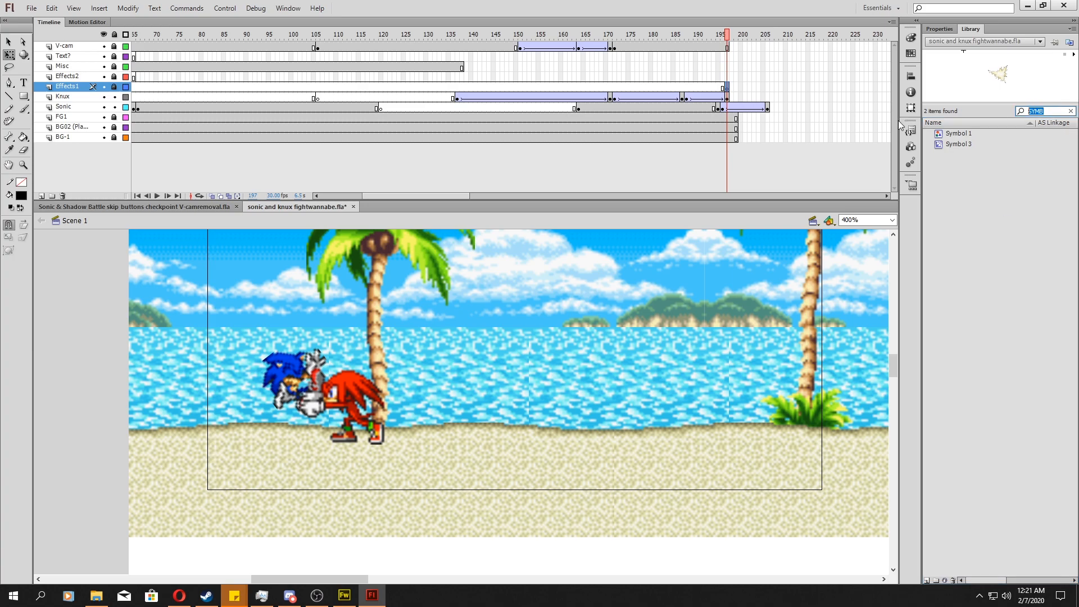
type("hit")
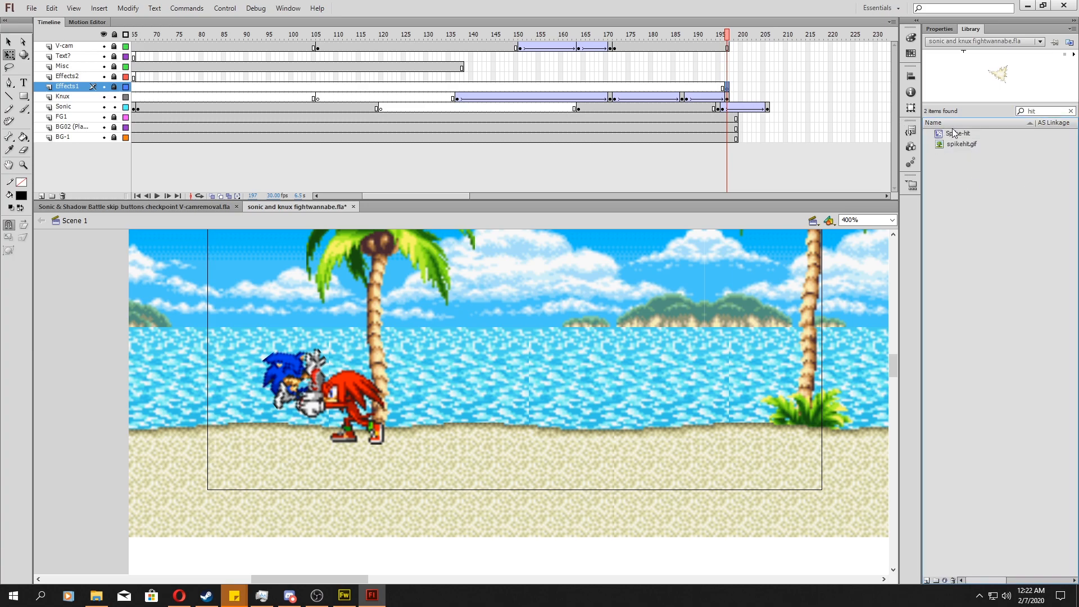
left_click(954, 134)
left_click(114, 97)
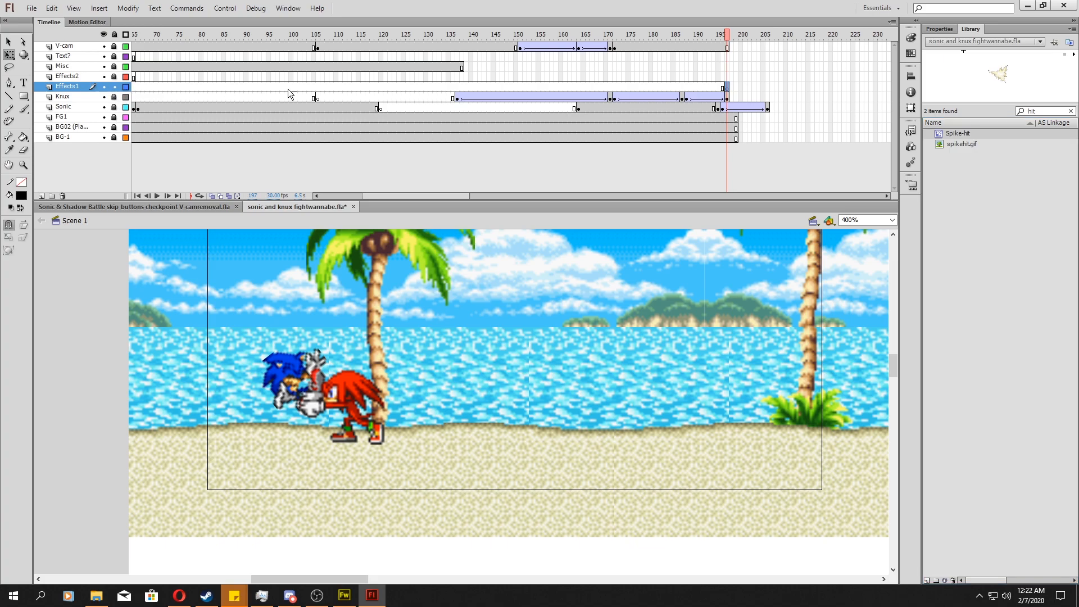
left_click(726, 87)
left_click_drag(942, 147, 319, 385)
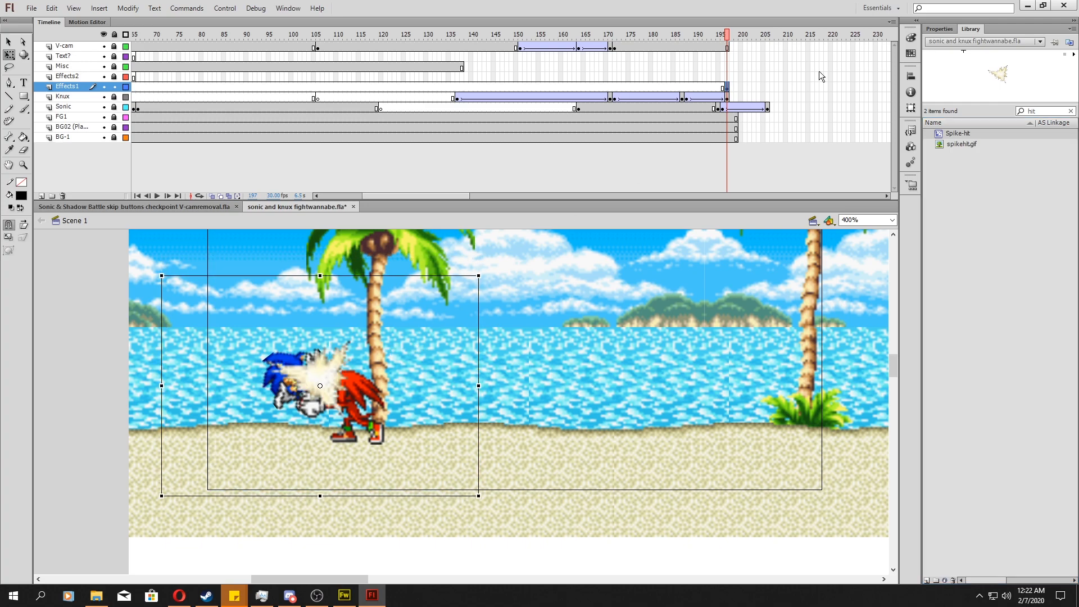
Open the Spike-hit symbol, play through its frames to check its length, and return to the main scene
left_click(940, 29)
left_click(989, 60)
left_click(981, 98)
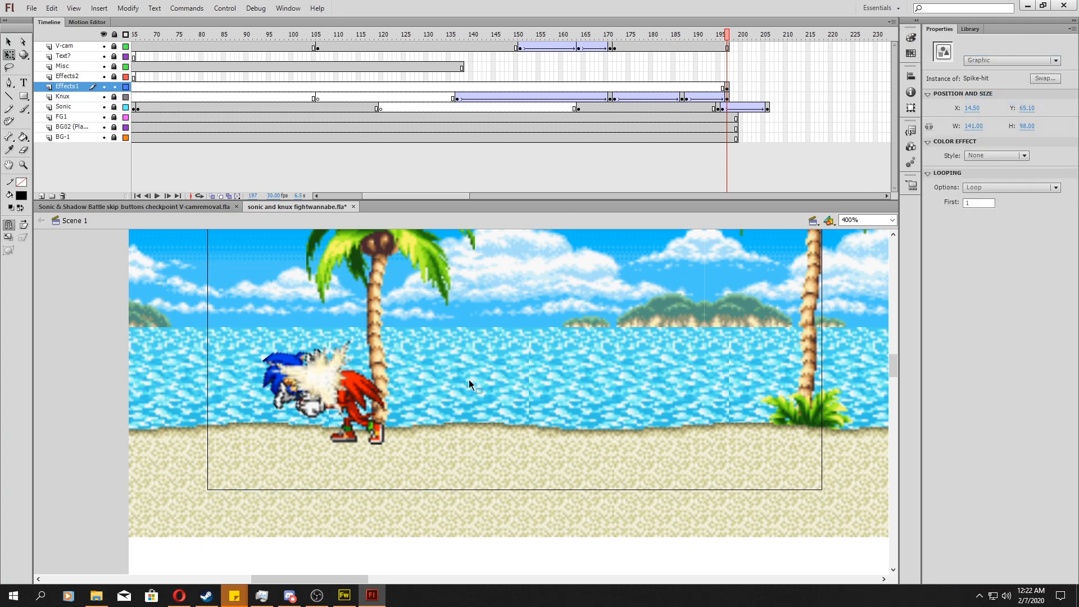
double_click(326, 385)
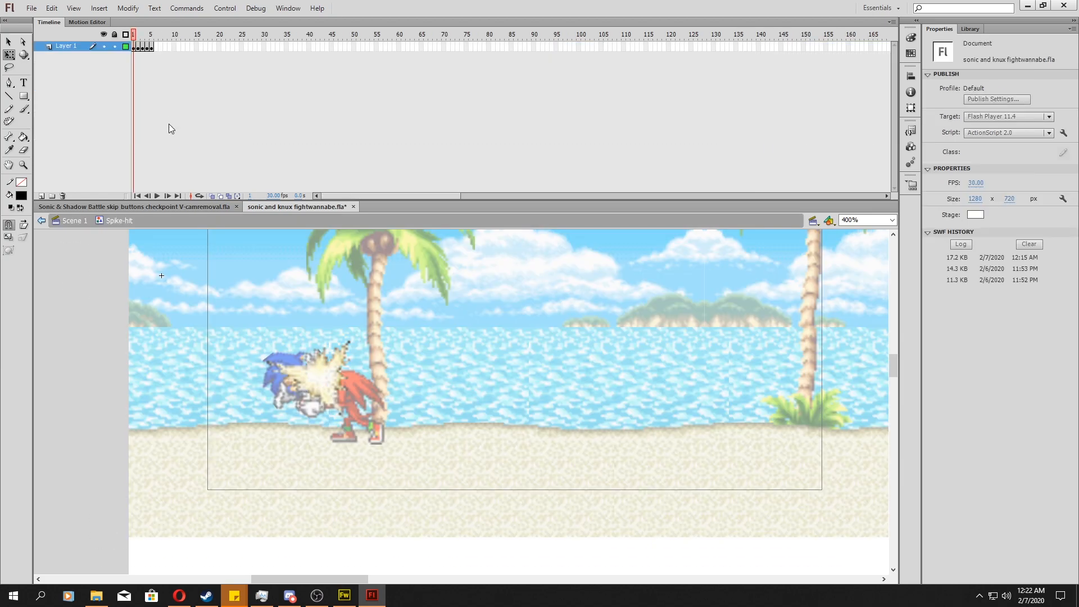
key("Return")
key("Return")
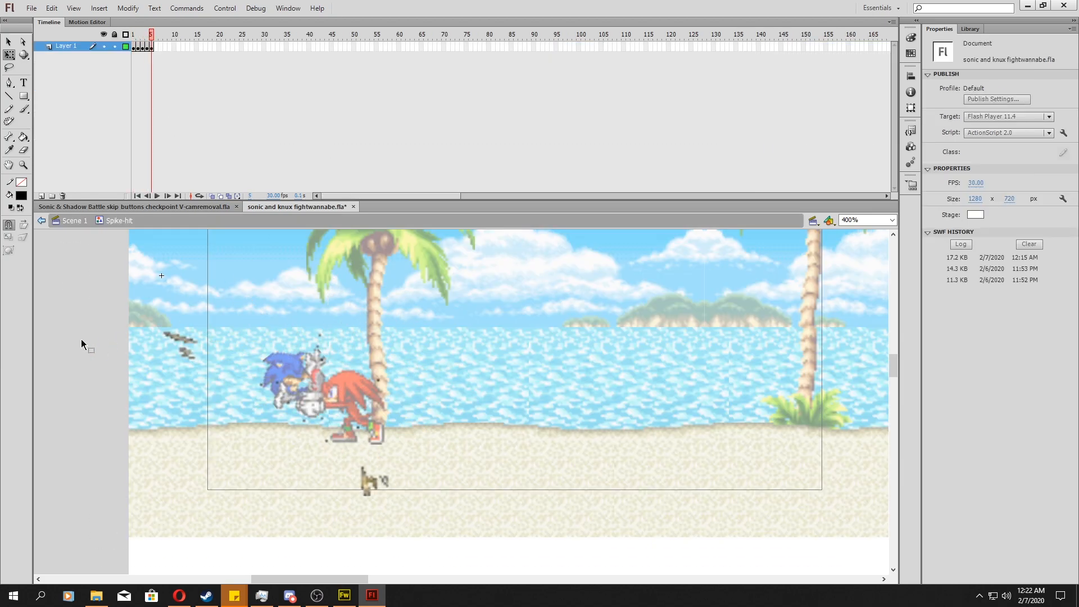
double_click(81, 339)
Extend the hit effect on the Effects1 layer through frame 201 and insert a blank keyframe at frame 202
left_click_drag(501, 196, 471, 196)
left_click_drag(312, 69, 326, 72)
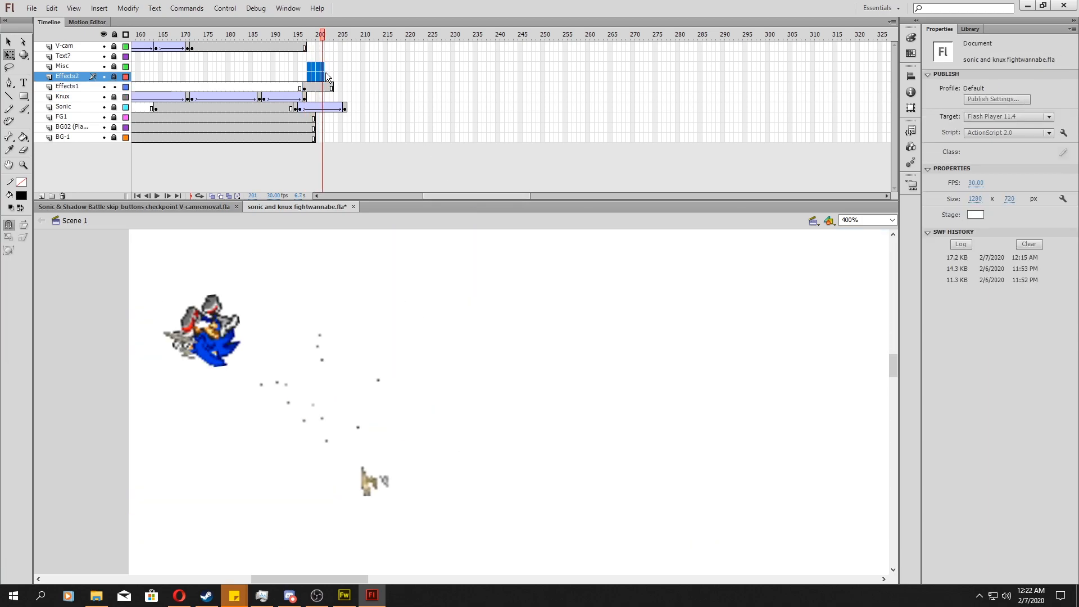
left_click(326, 73)
left_click(328, 85)
right_click(329, 89)
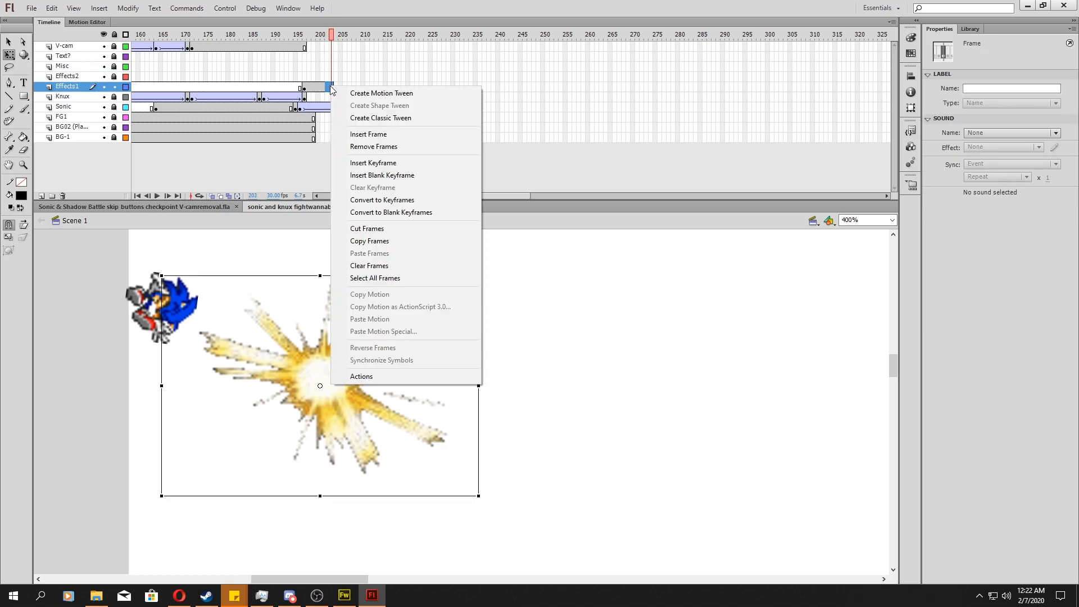
left_click(368, 148)
right_click(326, 90)
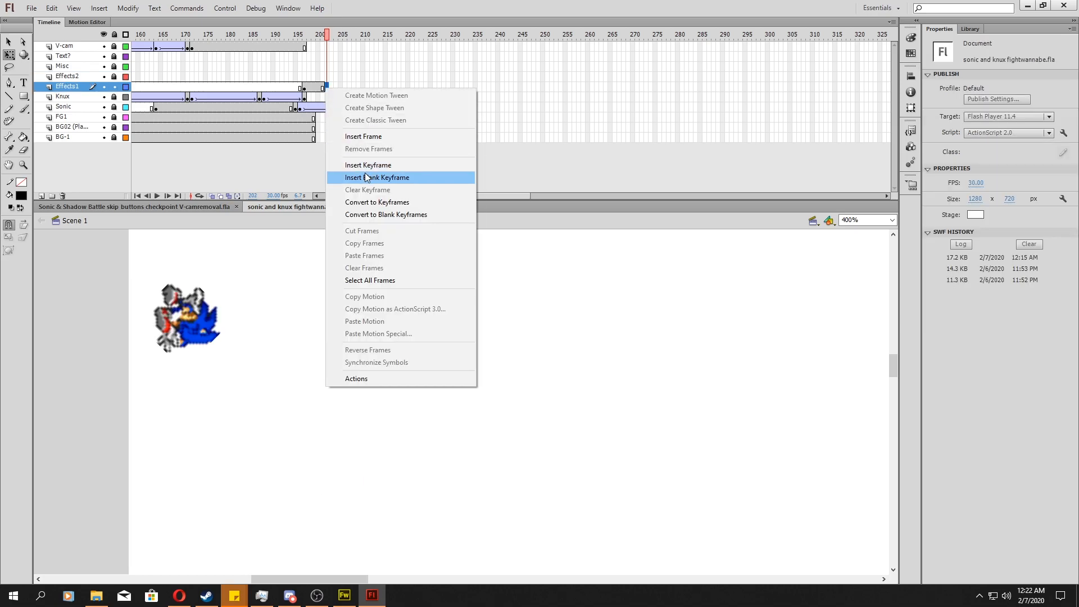
left_click(374, 177)
Extend the Knux layer's punch pose through frame 202
mouse_move(302, 72)
left_mouse_down()
mouse_move(332, 75)
mouse_move(303, 73)
left_mouse_up()
left_click(323, 100)
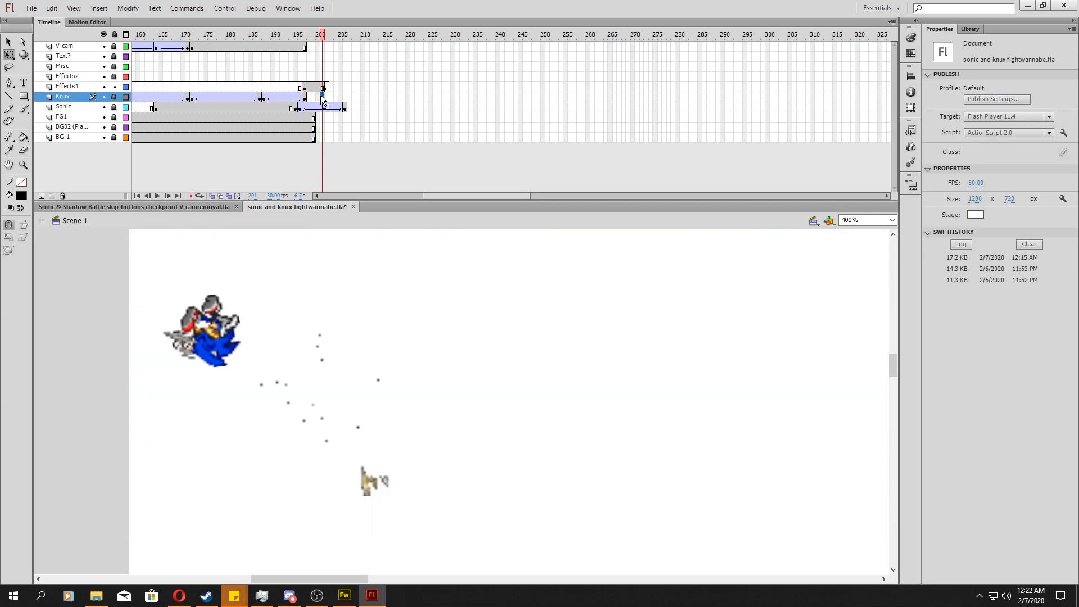
left_click(302, 97)
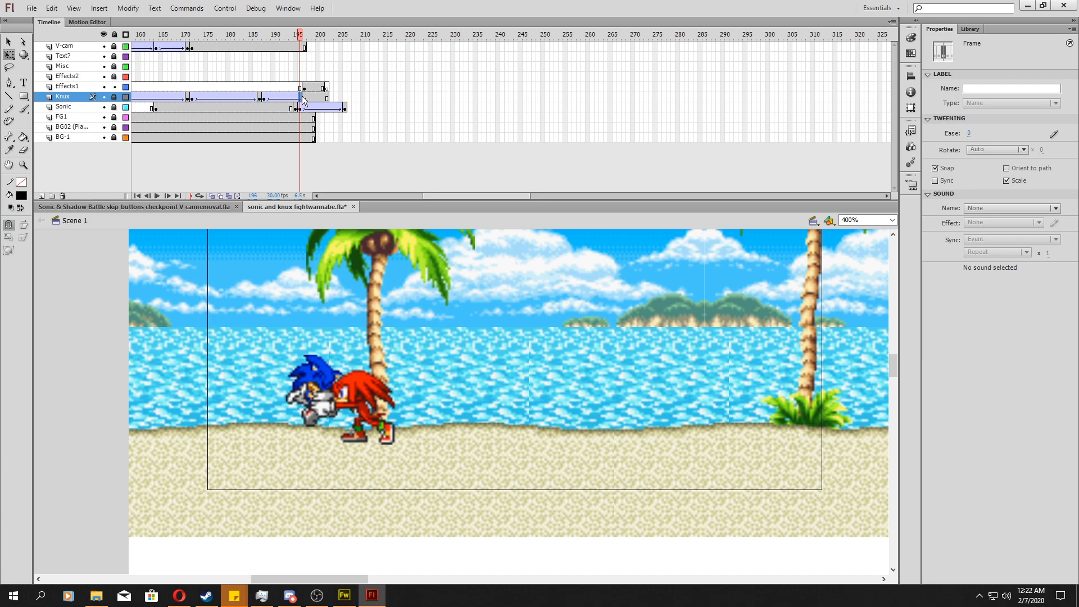
Unlock the Knux layer and set the Knux-runpunch-1 instance at frame 197 to Single Frame looping
left_click(305, 97)
left_click(308, 99)
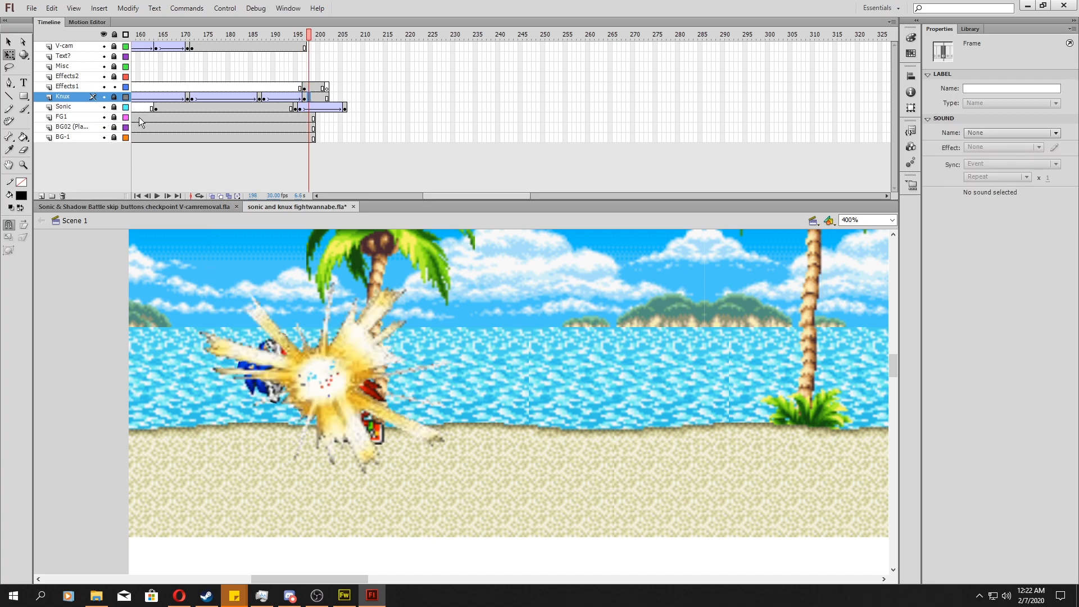
left_click(303, 99)
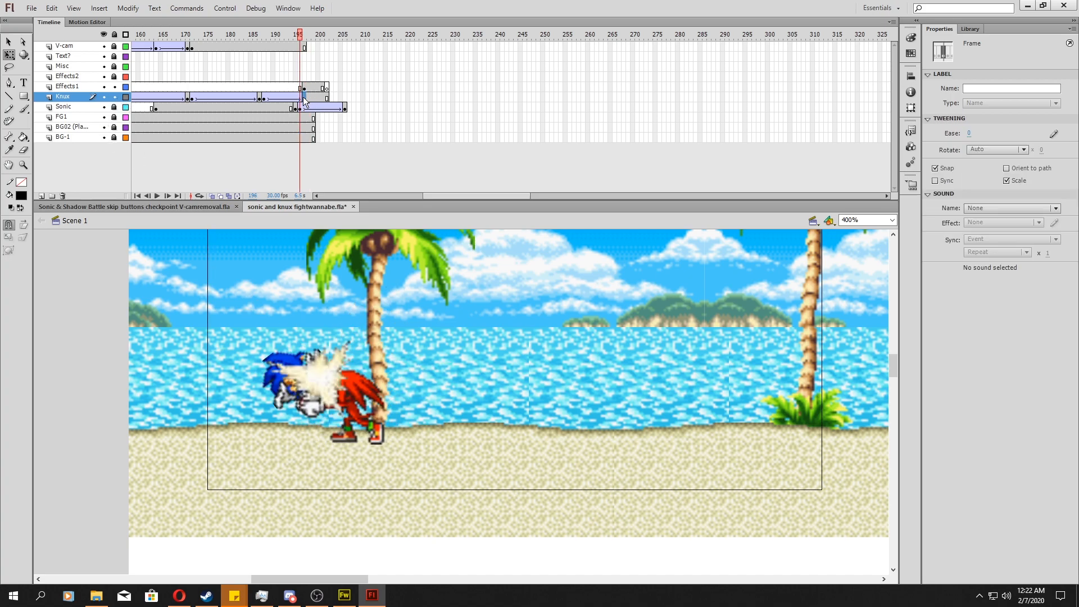
left_click(382, 416)
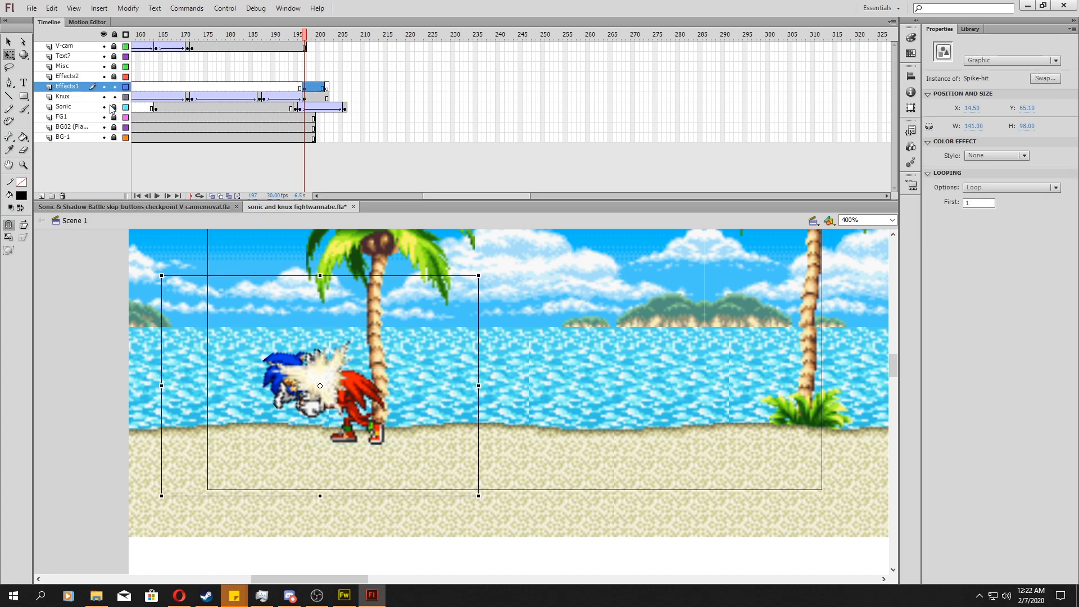
left_click(365, 380)
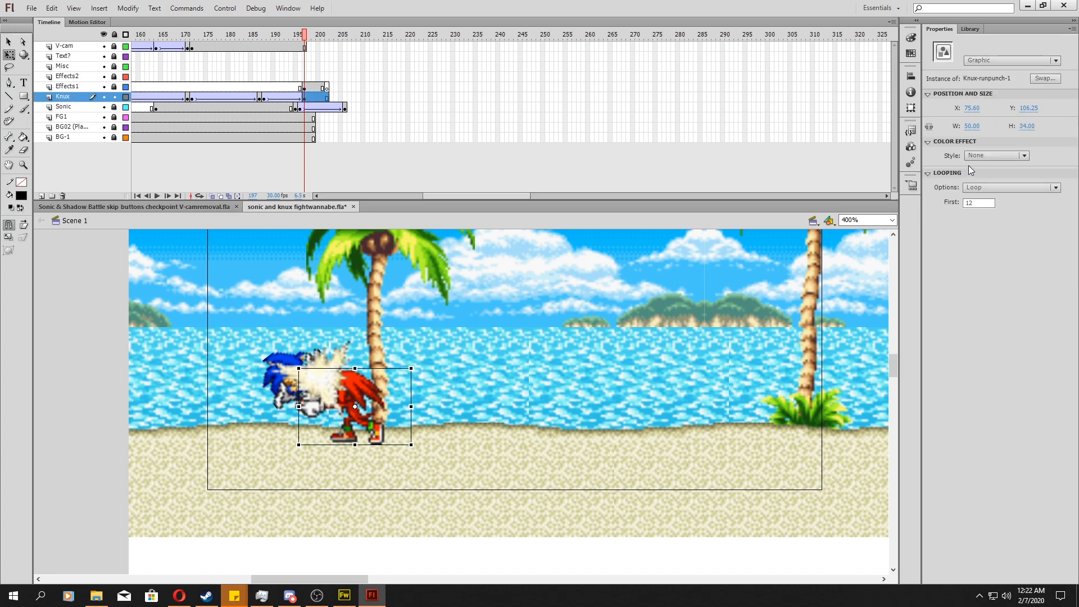
left_click(983, 194)
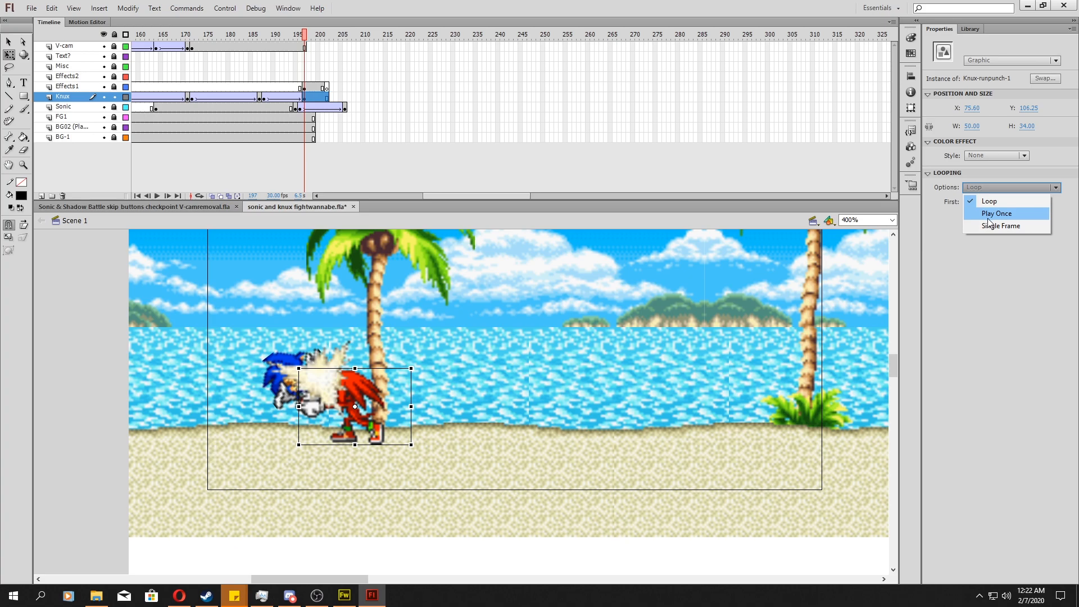
left_click(989, 225)
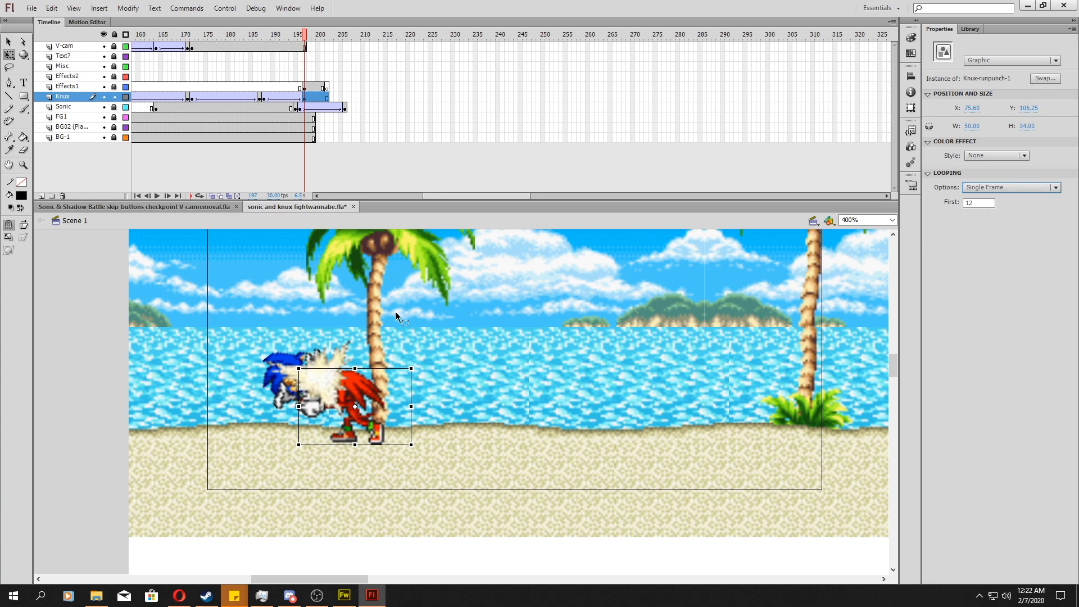
Insert a keyframe at frame 198 on the V-cam layer and unlock that layer
left_click(321, 127)
mouse_move(309, 99)
left_mouse_down()
mouse_move(336, 97)
mouse_move(274, 88)
mouse_move(320, 92)
mouse_move(302, 91)
left_mouse_up()
left_click(310, 45)
right_click(309, 45)
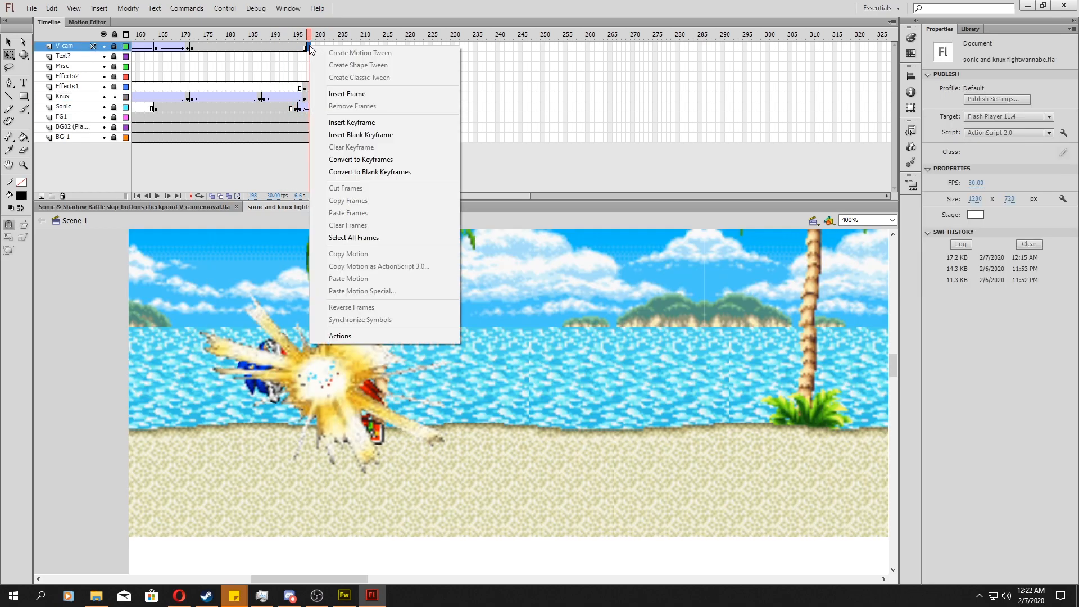
left_click(349, 121)
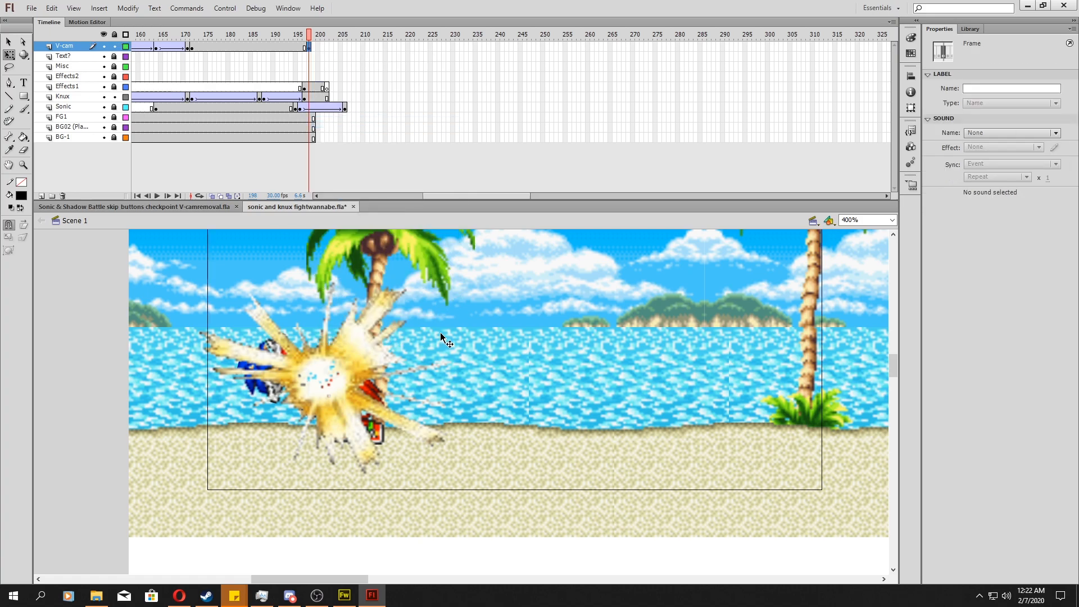
Nudge the V-cam up and left at frame 198 to start the impact camera shake
left_click(441, 337)
scroll(599, 323, "up", 2)
key("Up")
key("Up")
key("Up")
key("Left")
key("Left")
key("Left")
key("Left")
key("Left")
key("Left")
key("Left")
key("Up")
key("Up")
key("Up")
key("Up")
key("Left")
key("Left")
key("Left")
key("Left")
key("Up")
key("Up")
key("Up")
key("Up")
key("Up")
key("Up")
key("Up")
key("Left")
key("Left")
key("Left")
Add a V-cam keyframe at frame 199 and shift the camera right and down to X 177.45, Y 91.80
key("period")
key("Right")
key("Right")
key("Right")
key("Right")
key("Right")
key("Right")
key("Right")
key("Up")
key("Up")
key("Up")
key("shift+Right")
key("shift+Right")
key("shift+Right")
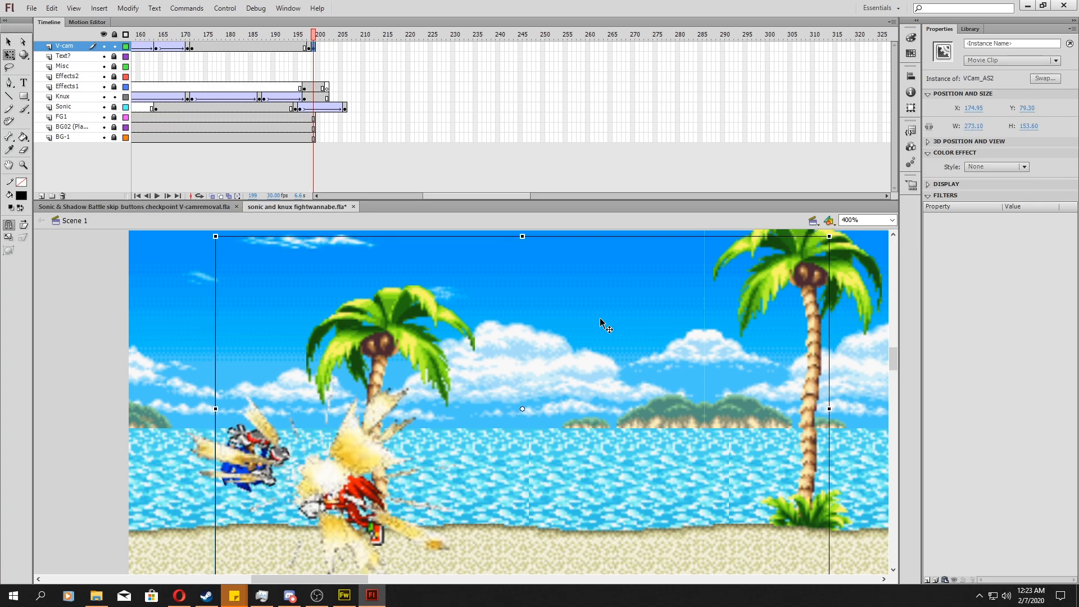
key("shift+Down")
key("shift+Down")
key("shift+Down")
key("shift+Down")
key("shift+Down")
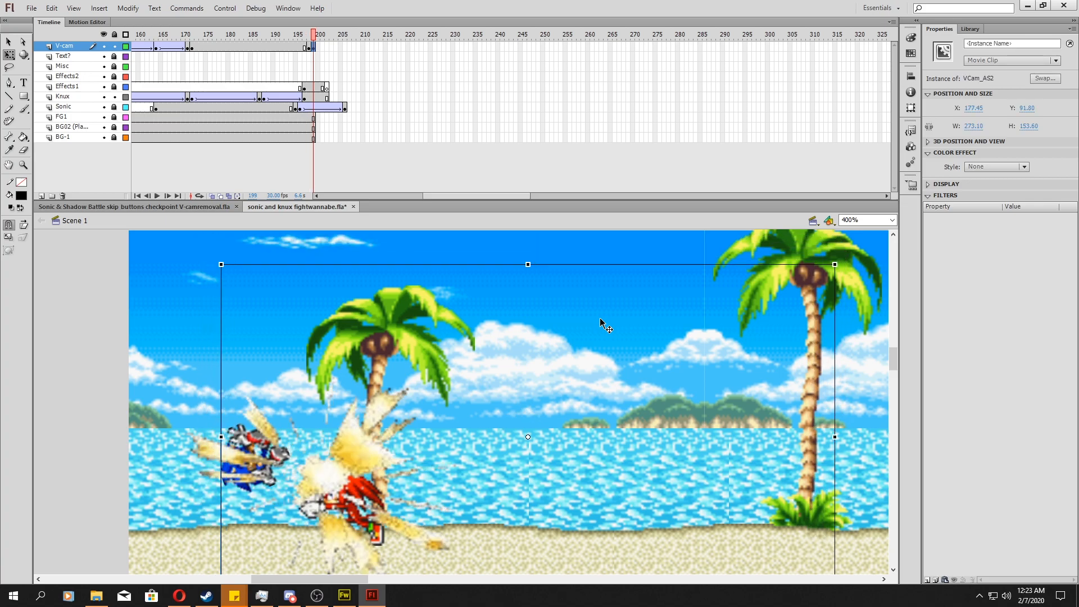
Add a V-cam keyframe at frame 200 and shift the camera left and up to X 164.95, Y 79.30
key("period")
key("shift+Left")
key("shift+Left")
key("shift+Left")
key("shift+Left")
key("shift+Left")
key("shift+Up")
key("shift+Up")
key("shift+Up")
key("shift+Up")
key("shift+Up")
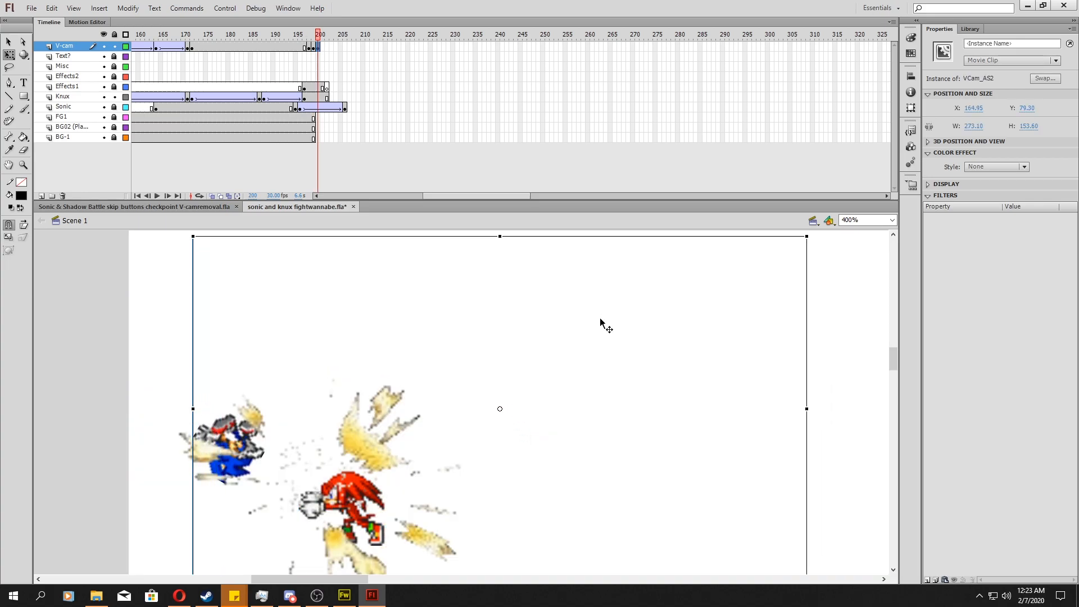
Add a V-cam keyframe at frame 201 and shift the camera right and up to X 174.95, Y 69.30
key("period")
key("shift+Right")
key("shift+Right")
key("shift+Right")
key("shift+Right")
key("shift+Right")
key("shift+Up")
key("shift+Up")
key("shift+Up")
key("shift+Up")
key("shift+Up")
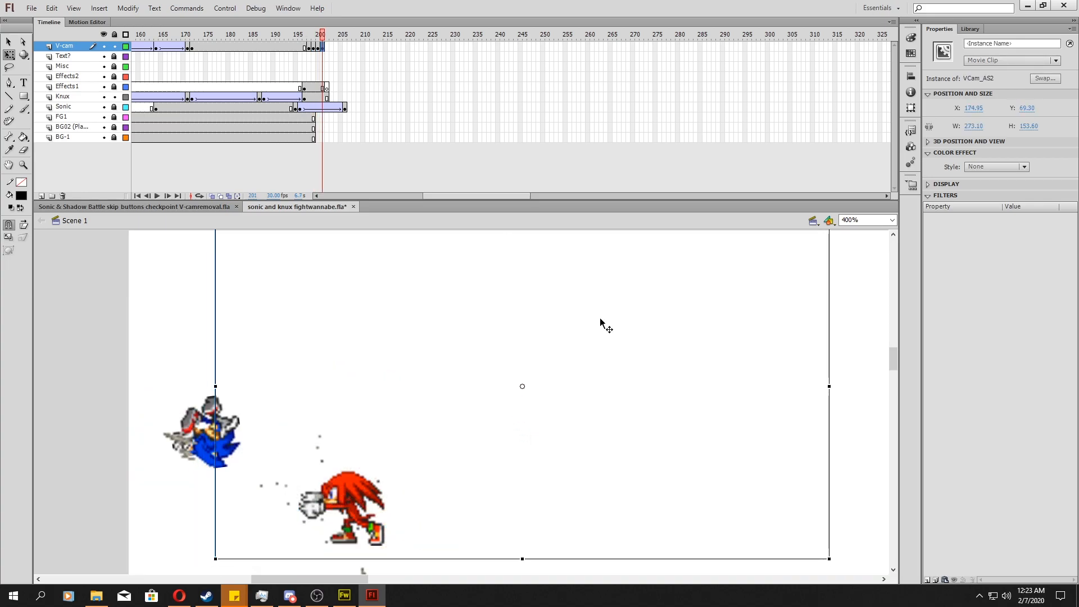
Add a V-cam keyframe at frame 202 and shift the camera down and right to X 184.95, Y 76.80
key("period")
key("shift+Down")
key("shift+Down")
key("shift+Down")
key("shift+Down")
key("shift+Right")
key("shift+Right")
key("shift+Right")
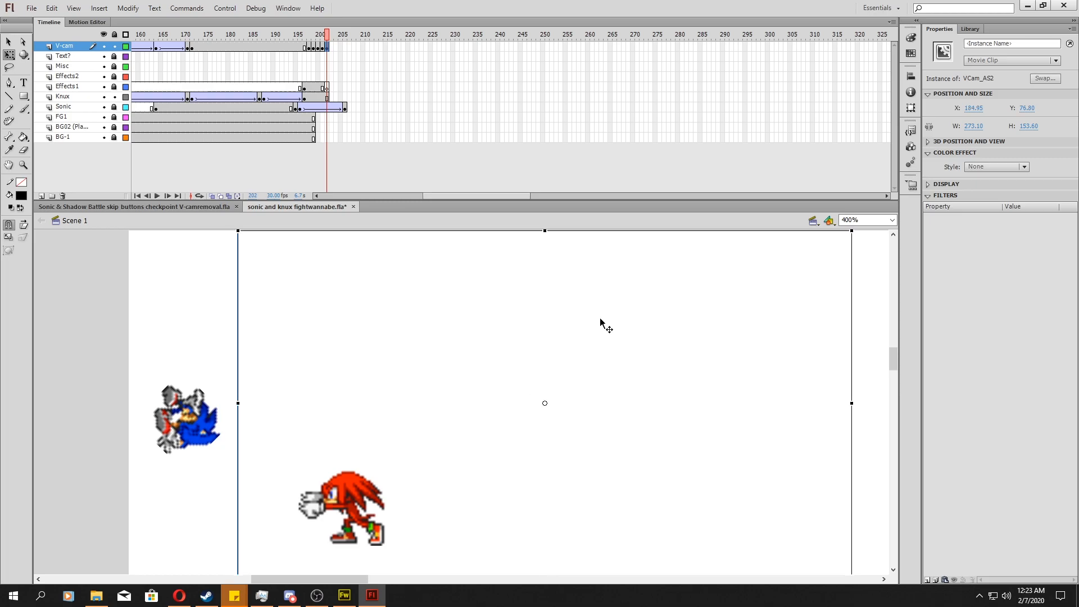
Add a V-cam keyframe at frame 203 and shift the camera left
key("period")
key("shift+Left")
key("shift+Left")
key("shift+Left")
key("shift+Left")
Add a V-cam keyframe at frame 204 and shift the camera left and slightly up to X 167.45, Y 71.80
key("period")
key("shift+Left")
key("shift+Left")
key("shift+Left")
key("shift+Up")
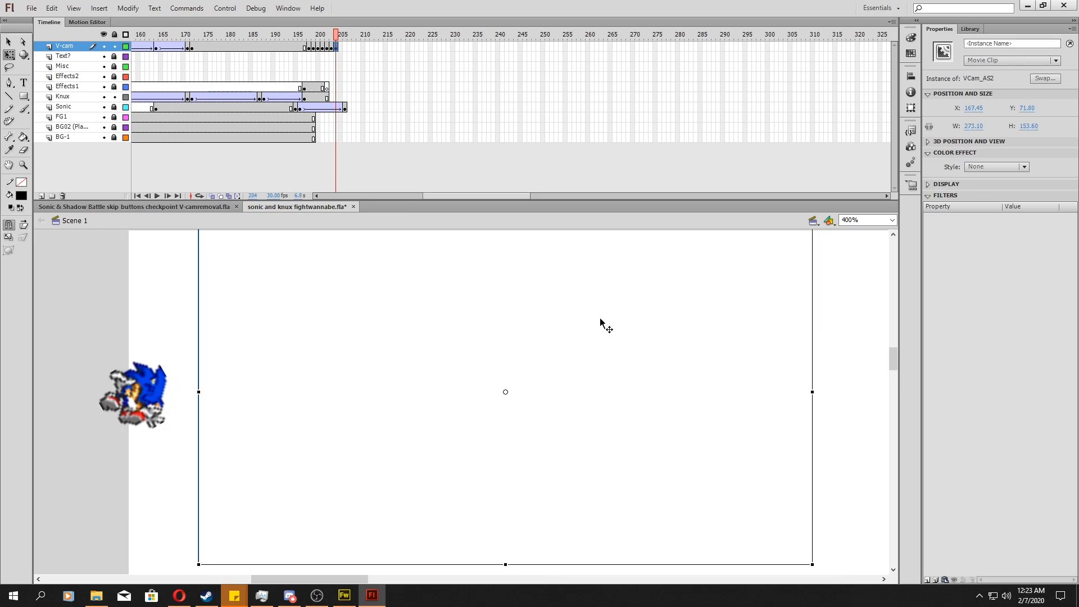
Add a V-cam keyframe at frame 205 and shift the camera right and slightly up to X 177.45, Y 69.30
key("period")
key("shift+Right")
key("shift+Right")
key("shift+Up")
key("shift+Right")
key("shift+Right")
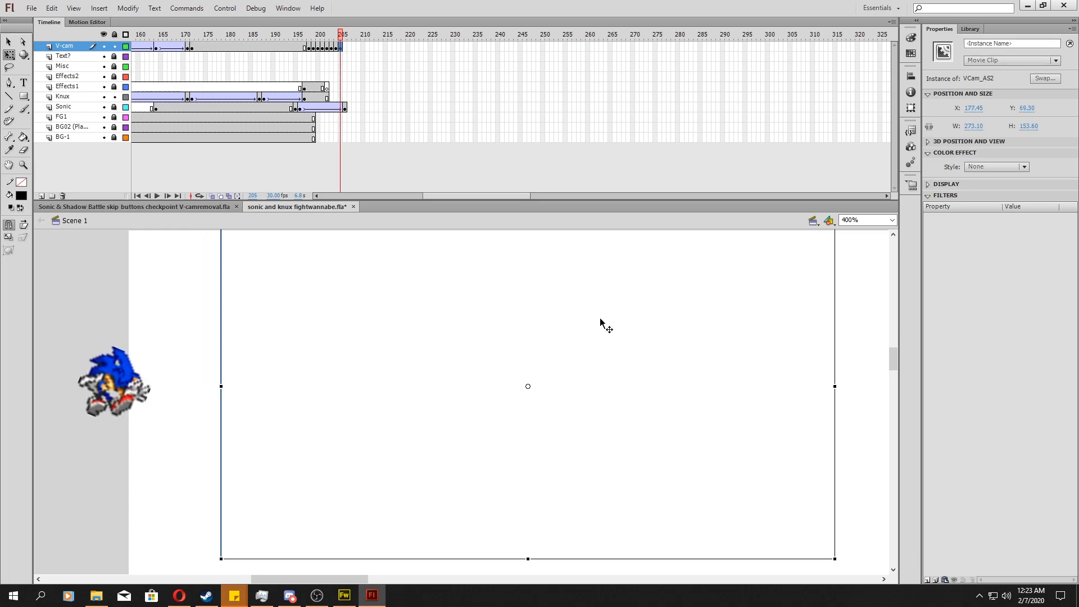
Add a V-cam keyframe at frame 206 and shift the camera down and slightly right to X 179.95, Y 81.80
key("period")
key("shift+Right")
key("shift+Right")
key("shift+Down")
key("shift+Down")
key("shift+Down")
key("shift+Down")
key("shift+Left")
key("shift+Down")
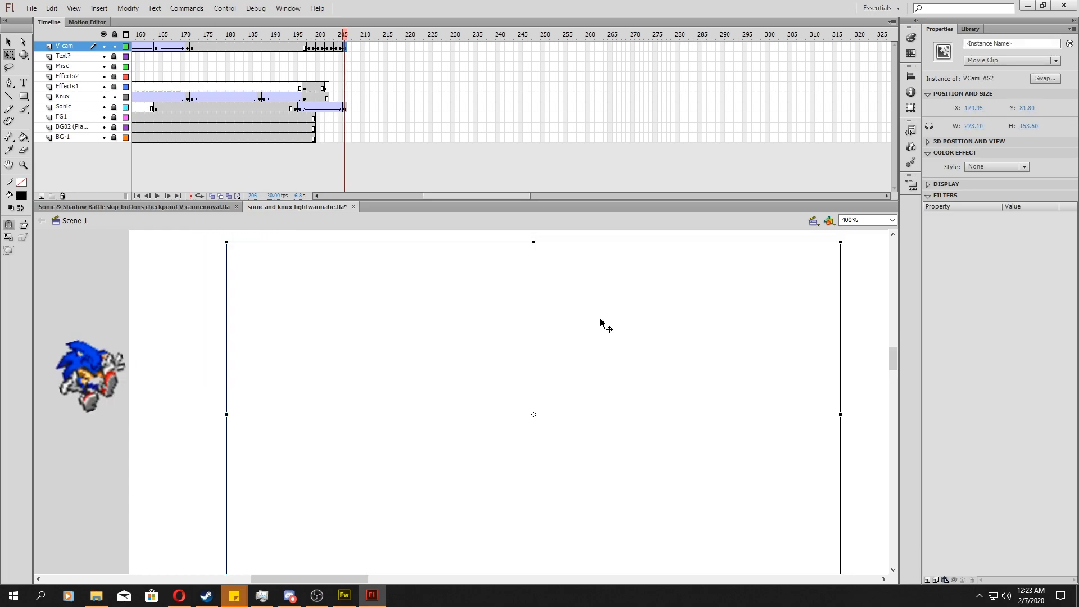
Extend the V-cam layer with extra hold frames after its last shake keyframe, to about frame 262
key("F5")
key("F5")
key("F5")
key("F5")
key("F5")
key("F5")
key("F5")
key("F5")
key("F5")
key("F5")
key("F5")
key("F5")
key("F5")
key("F5")
key("F5")
key("F5")
key("F5")
key("F5")
key("F5")
key("F5")
key("F5")
key("F5")
key("F5")
key("F5")
key("F5")
key("F5")
key("F5")
key("F5")
key("F5")
key("F5")
key("F5")
key("F5")
key("F5")
key("F5")
key("F5")
key("F5")
key("F5")
key("F5")
key("F5")
key("F5")
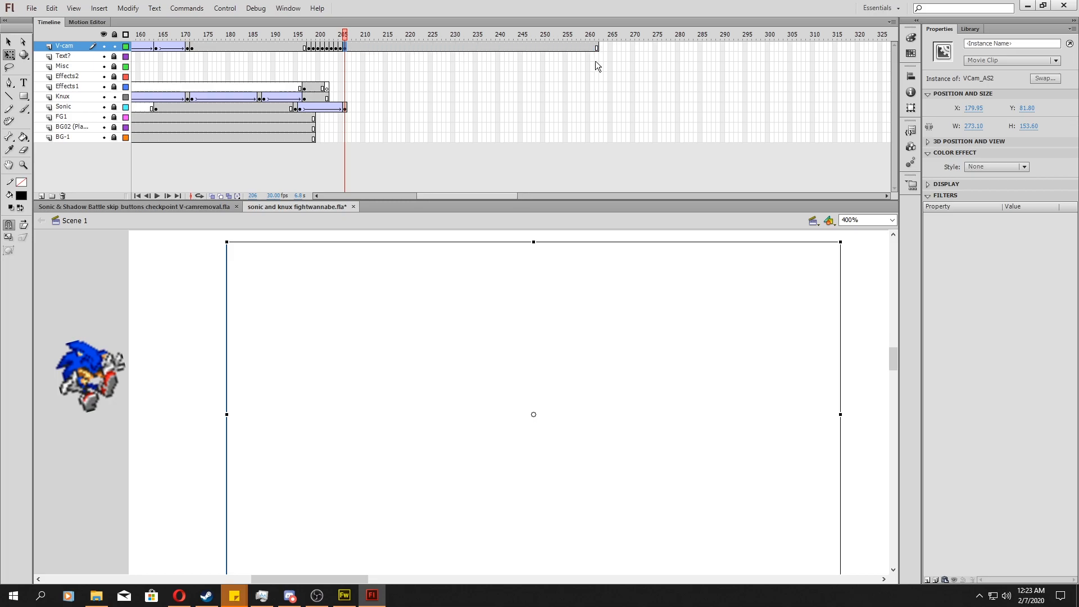
Extend the FG1, BG02 and BG-1 layers to about frame 277 and lengthen the V-cam layer to match
left_click(318, 98)
left_click_drag(319, 100, 439, 157)
key("F5")
key("F5")
key("F5")
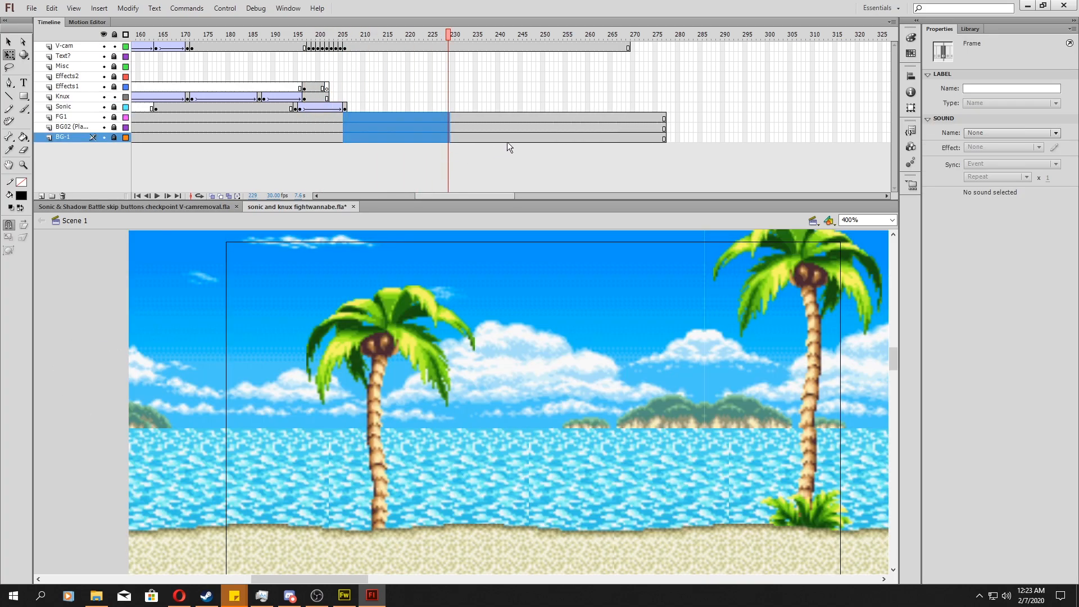
left_click_drag(636, 48, 669, 49)
key("F5")
Extend Knuckles' held punch pose on the Knux layer to about frame 268
left_click_drag(287, 87, 323, 98)
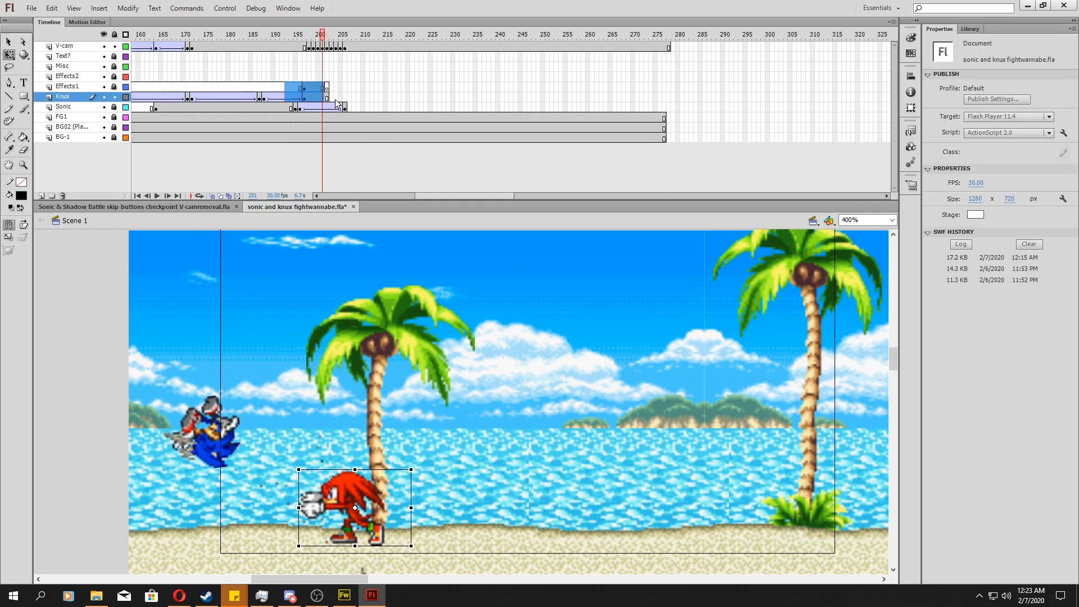
left_click(331, 98)
key("F6")
key("F5")
key("F5")
key("F5")
key("F5")
key("F5")
key("F5")
key("F5")
key("F5")
key("F5")
key("F5")
key("F5")
key("F5")
key("F5")
key("F5")
key("F5")
key("F5")
key("F5")
key("F5")
key("F5")
key("F5")
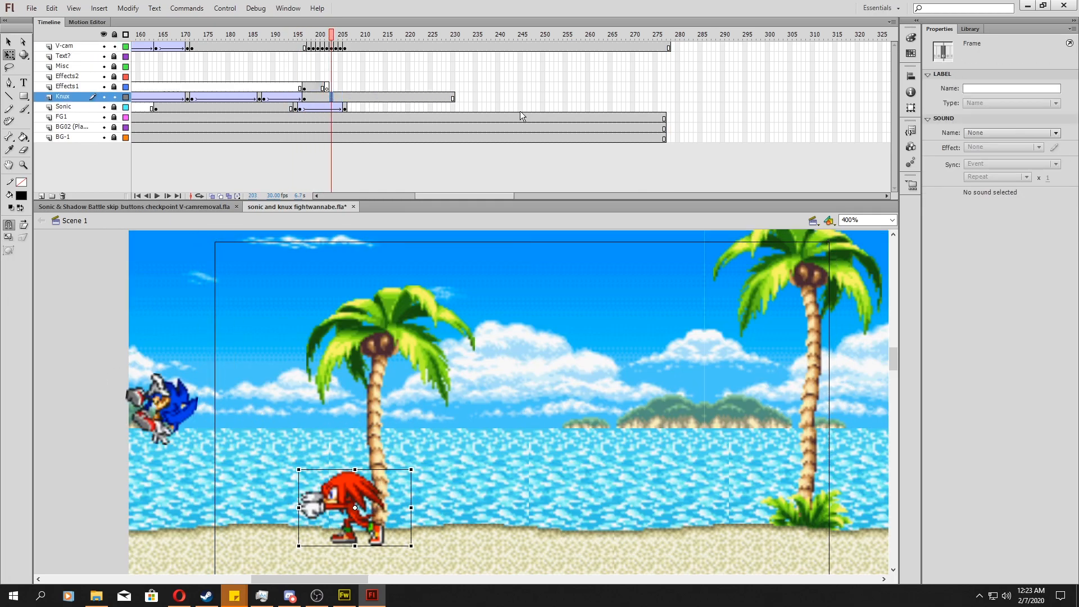
key("F5")
key("F5")
key("F5")
key("F5")
key("F5")
key("F5")
key("F5")
key("F5")
key("F5")
key("F5")
key("F5")
key("F5")
key("F5")
key("F5")
key("F5")
key("F5")
key("F5")
key("F5")
key("F5")
key("F5")
Check the punch and Sonic's launch from around frame 196, and save the document
left_click_drag(444, 75, 488, 83)
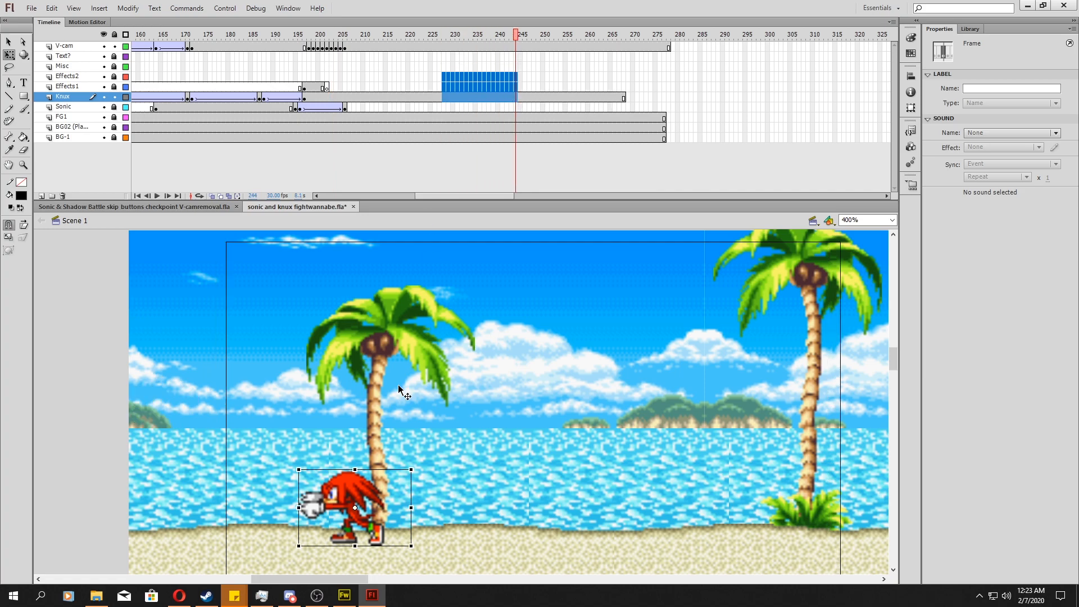
left_click(328, 38)
left_click_drag(376, 75, 592, 66)
left_click(323, 107)
left_click_drag(326, 107, 300, 109)
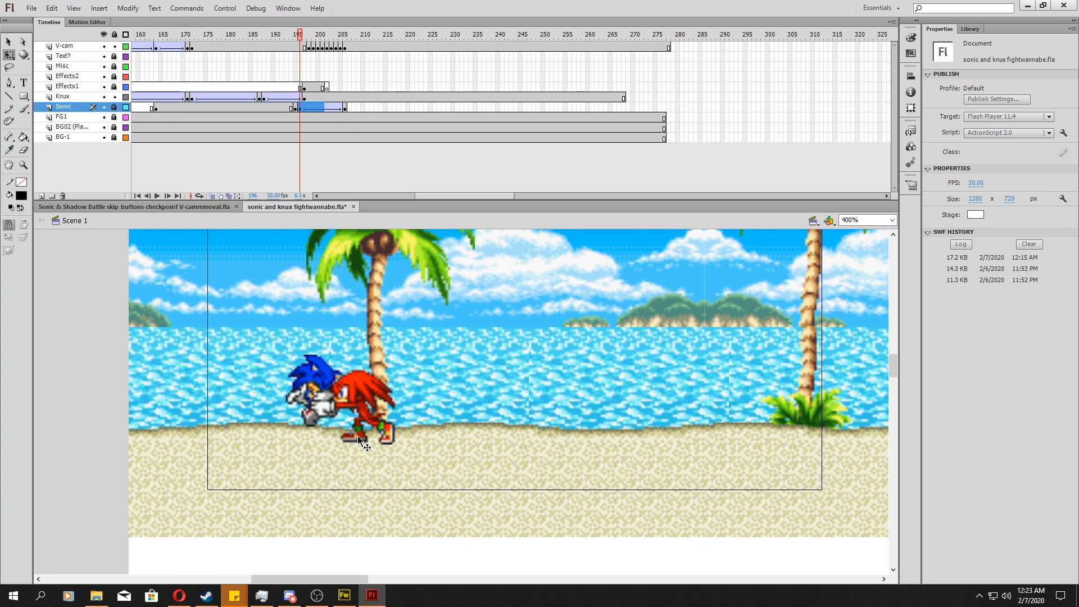
scroll(393, 416, "up", 2)
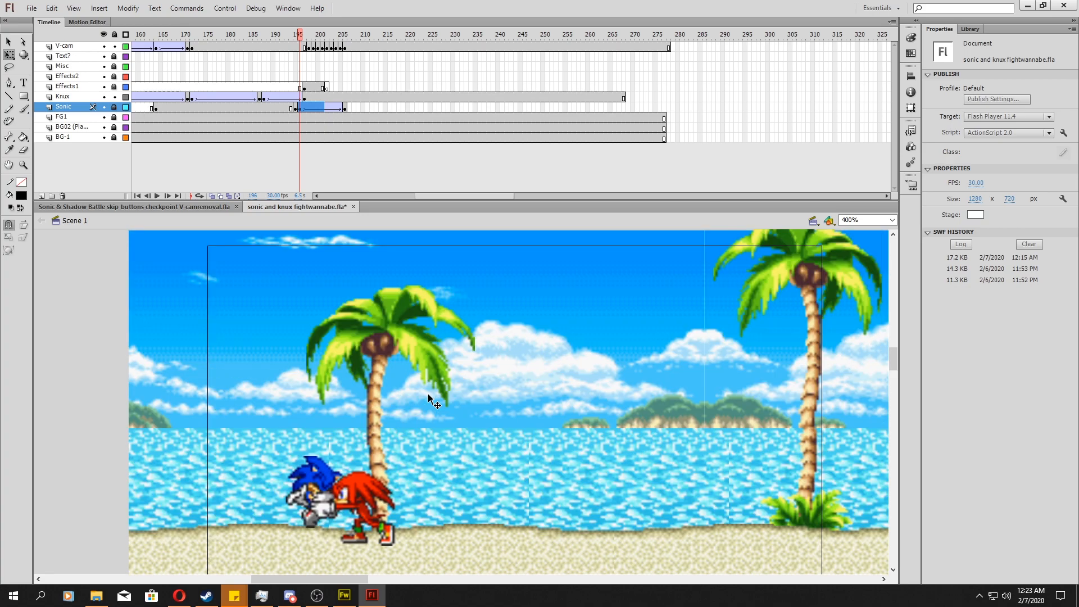
key("ctrl+s")
scroll(477, 371, "up", 4)
Insert a blank keyframe at frame 207 on the Sonic layer to end his flight, and test the movie
left_click_drag(371, 89, 316, 114)
left_click(345, 108)
right_click(352, 109)
left_click(382, 195)
scroll(241, 308, "down", 2)
key("ctrl+Return")
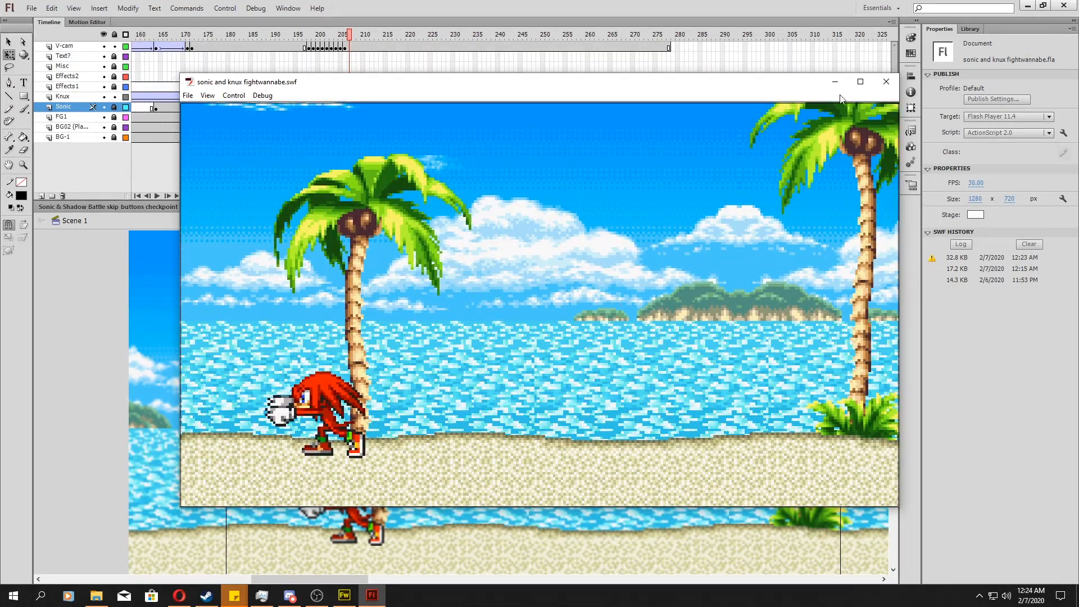
left_click(887, 82)
Examine how the V-cam shake keyframes around frame 201 frame the scene against the background's upper edge
left_click(333, 46)
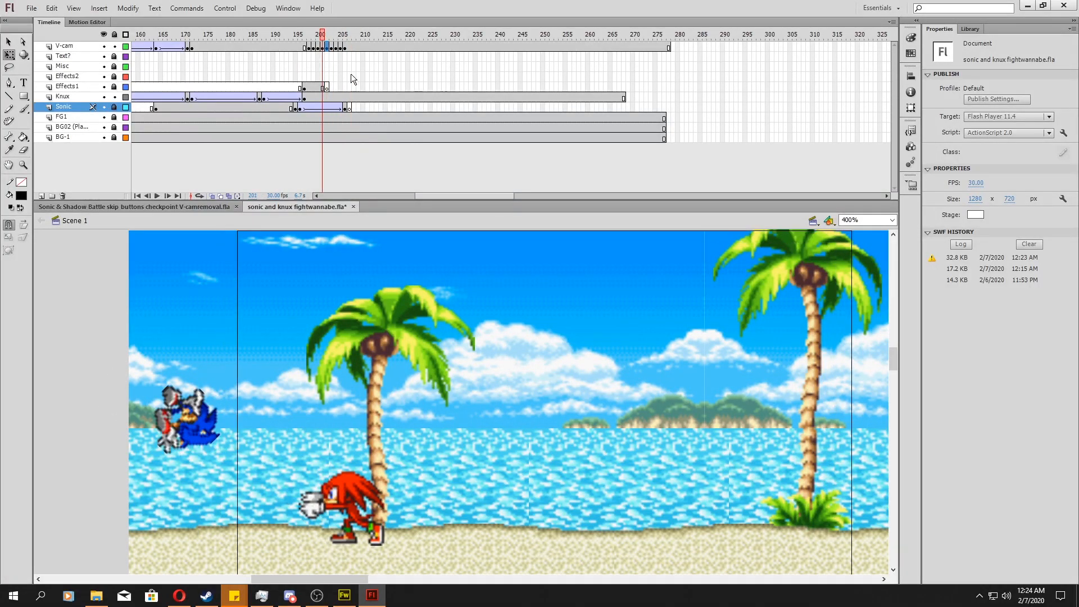
scroll(377, 321, "up", 3)
left_click_drag(315, 51, 324, 51)
left_click(267, 298)
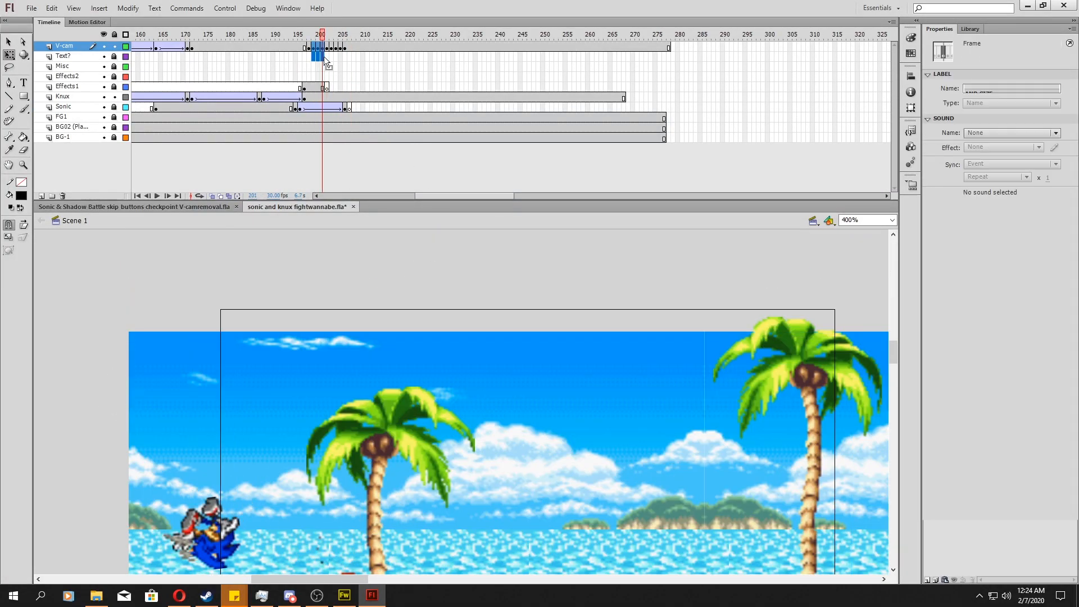
scroll(225, 287, "down", 2)
scroll(198, 270, "down", 2)
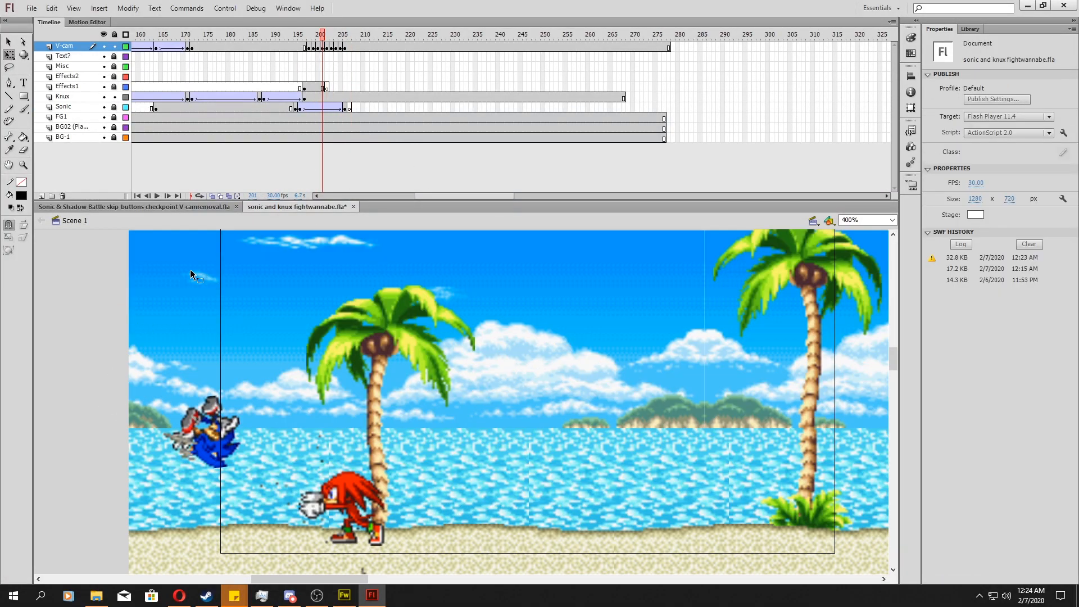
scroll(231, 317, "up", 3)
scroll(304, 345, "down", 4)
scroll(350, 286, "up", 3)
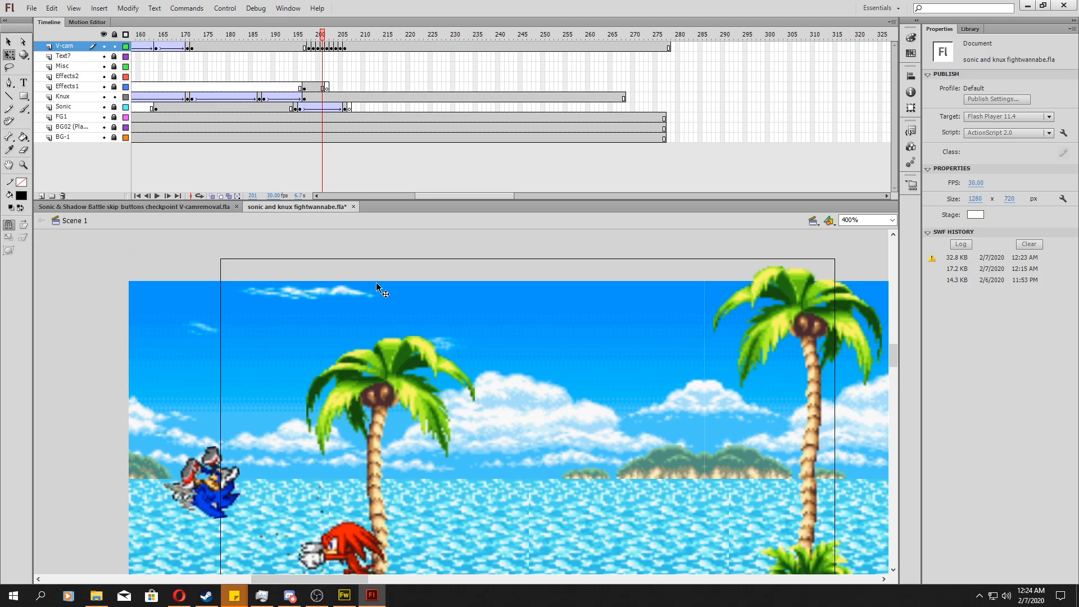
Select all the sky and sea bitmaps on BG-1 and scale them up together to about 1095 by 207 px
left_click(893, 219)
left_click(864, 276)
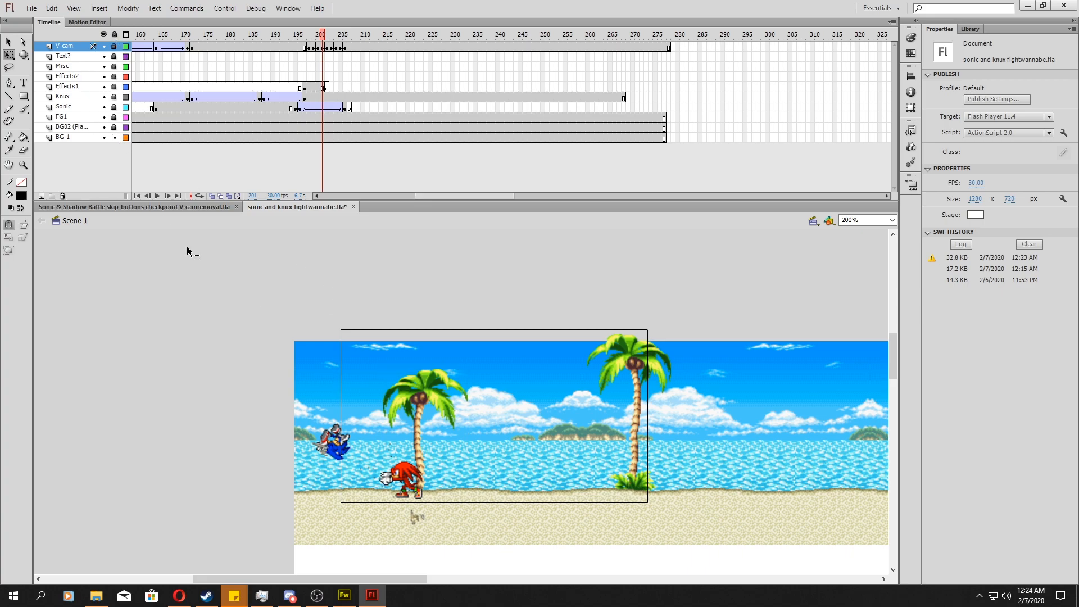
left_click(307, 366)
left_click(843, 405, "shift")
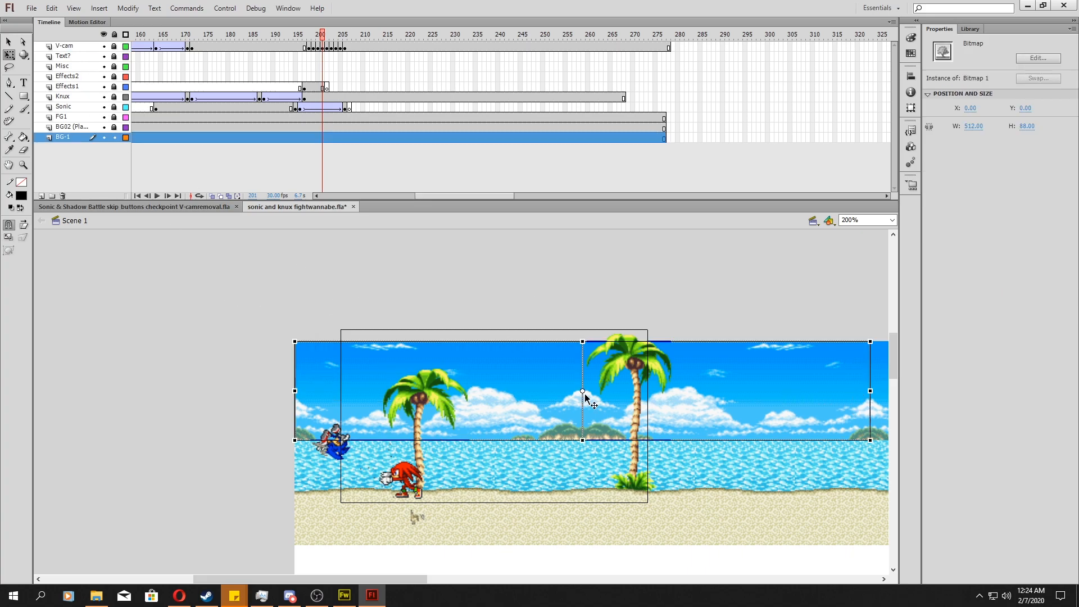
left_click(114, 129)
left_click(114, 129)
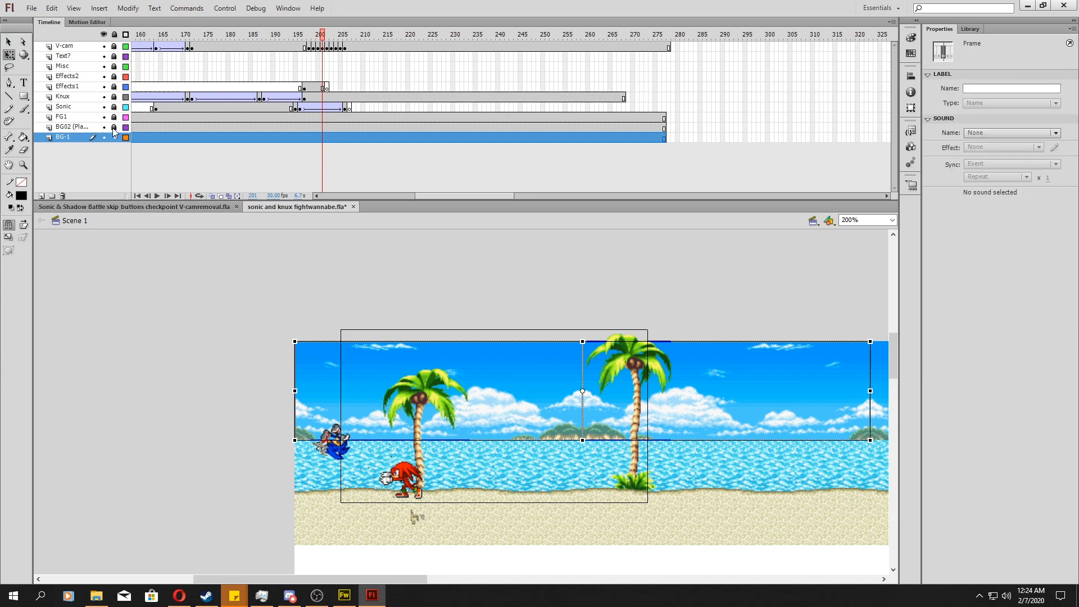
left_click(710, 455, "shift")
left_click_drag(383, 579, 466, 582)
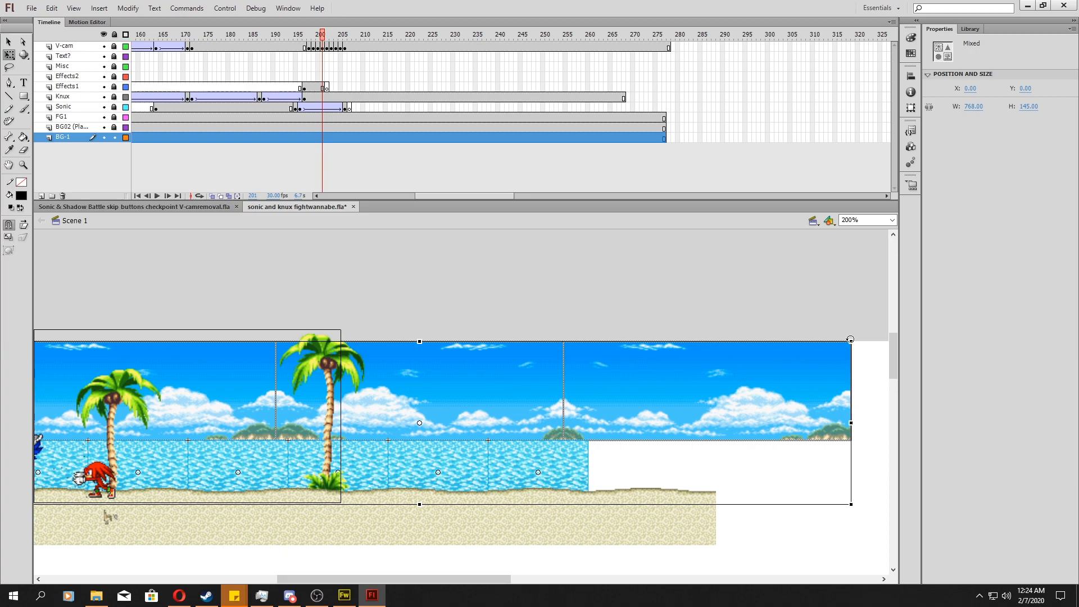
left_click_drag(852, 343, 892, 306)
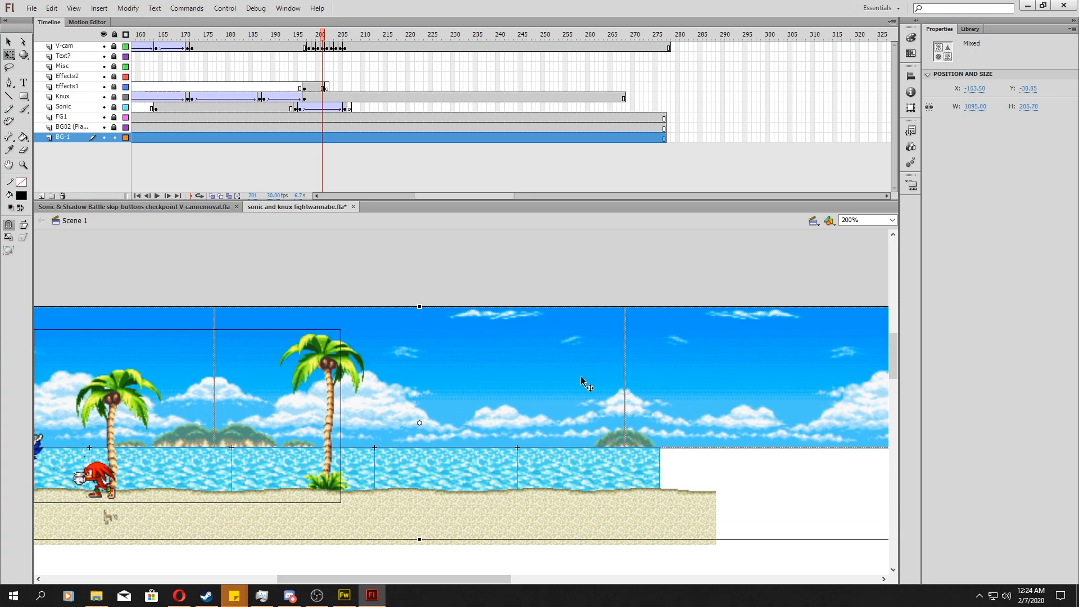
left_click_drag(309, 575, 226, 569)
left_click(277, 261)
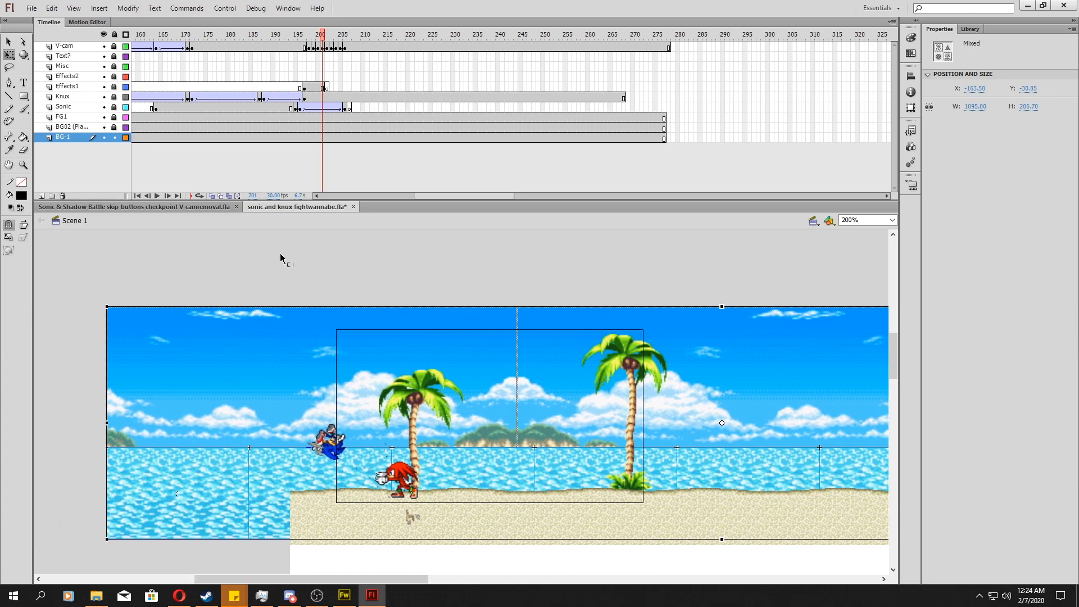
Check the enlarged background around frame 202 and test the movie
left_click_drag(313, 66, 327, 84)
left_click(399, 278)
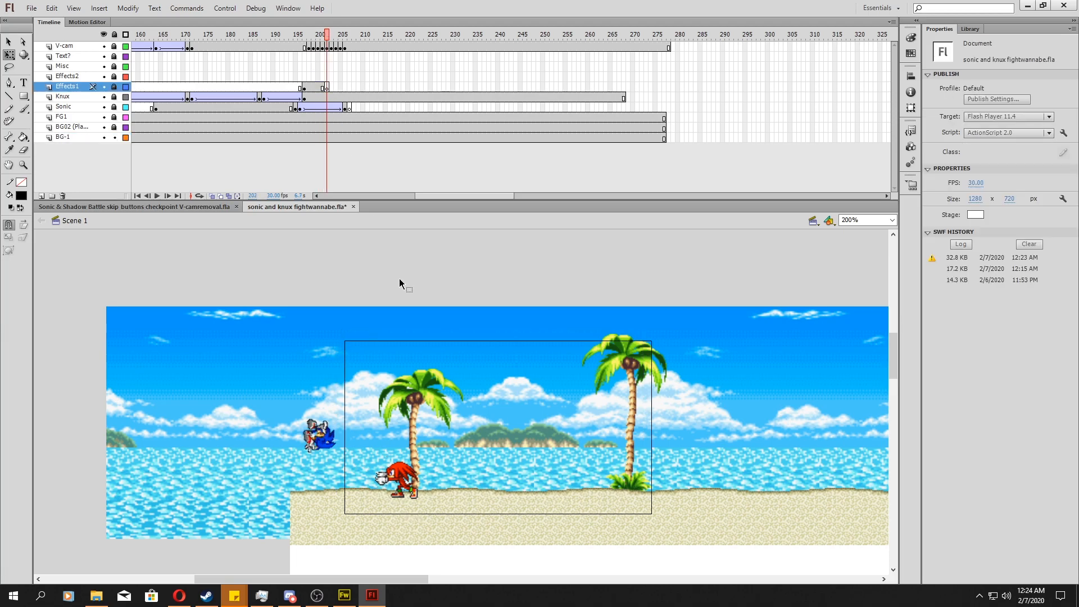
key("ctrl+Return")
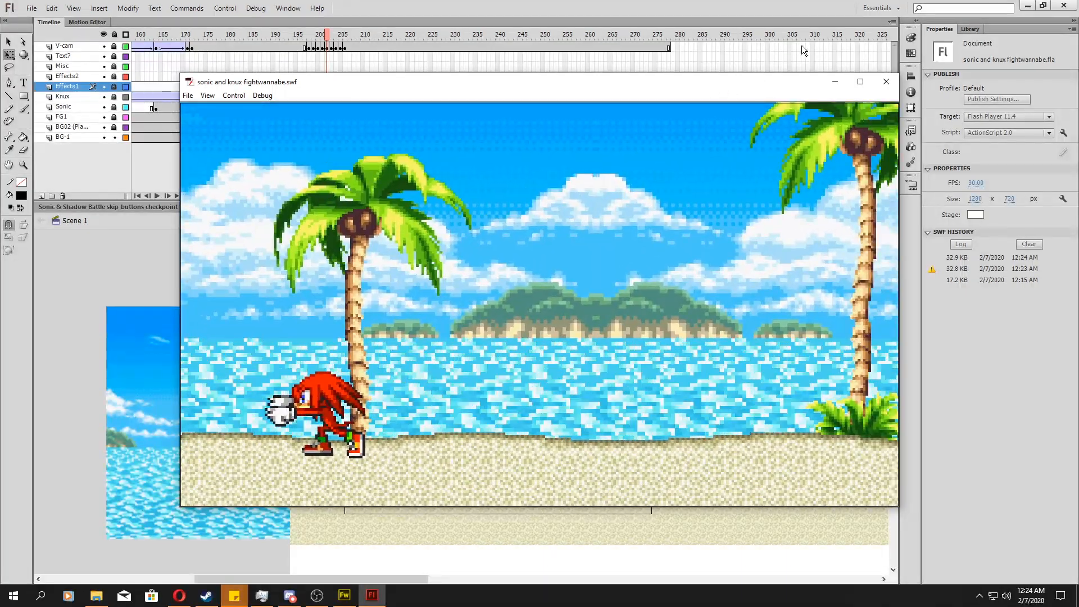
left_click(886, 82)
Open the Knux-runpunch-1 symbol, shorten every pose to two frames for a 10-frame animation, and return to the main scene
mouse_move(273, 97)
left_mouse_down()
mouse_move(291, 99)
mouse_move(277, 100)
left_mouse_up()
left_click(286, 99)
left_click(264, 99)
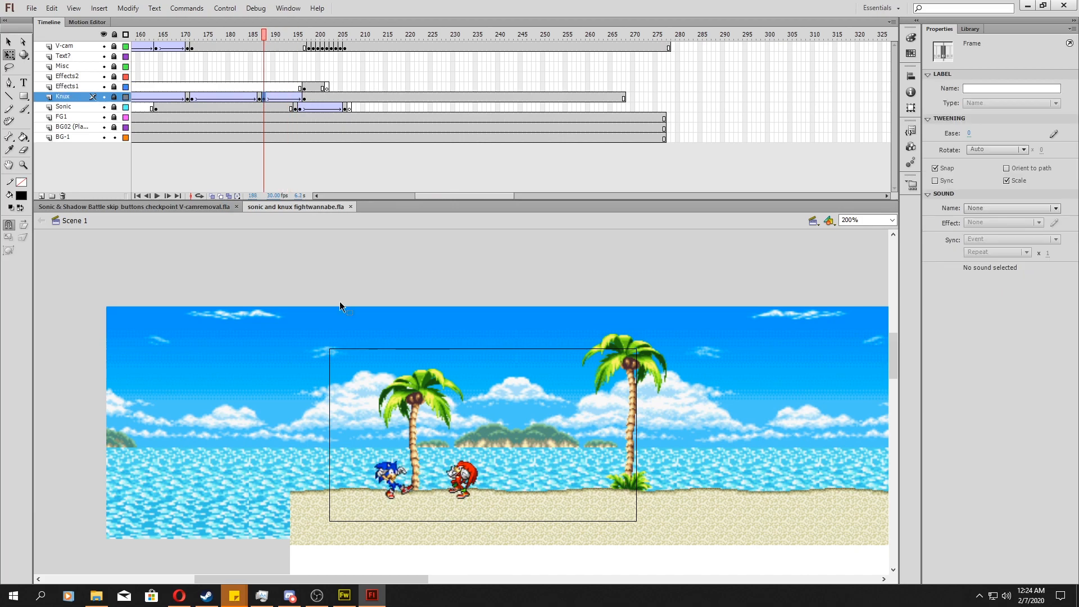
double_click(456, 491)
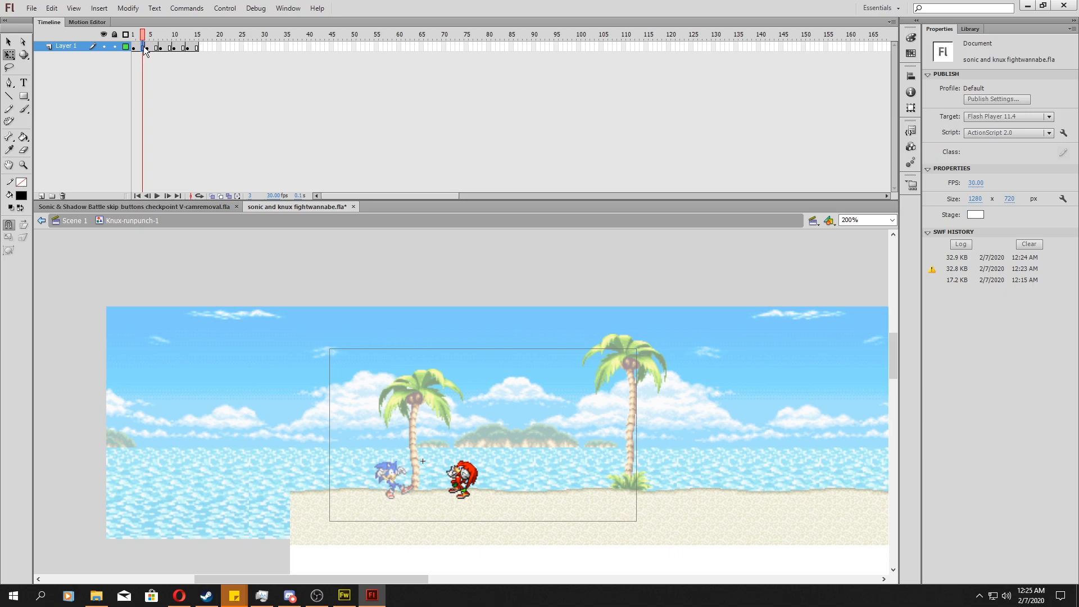
right_click(147, 49)
left_click(186, 127)
left_click(162, 45)
right_click(163, 45)
left_click(179, 102)
left_click(180, 45)
right_click(180, 45)
left_click(218, 107)
key("Return")
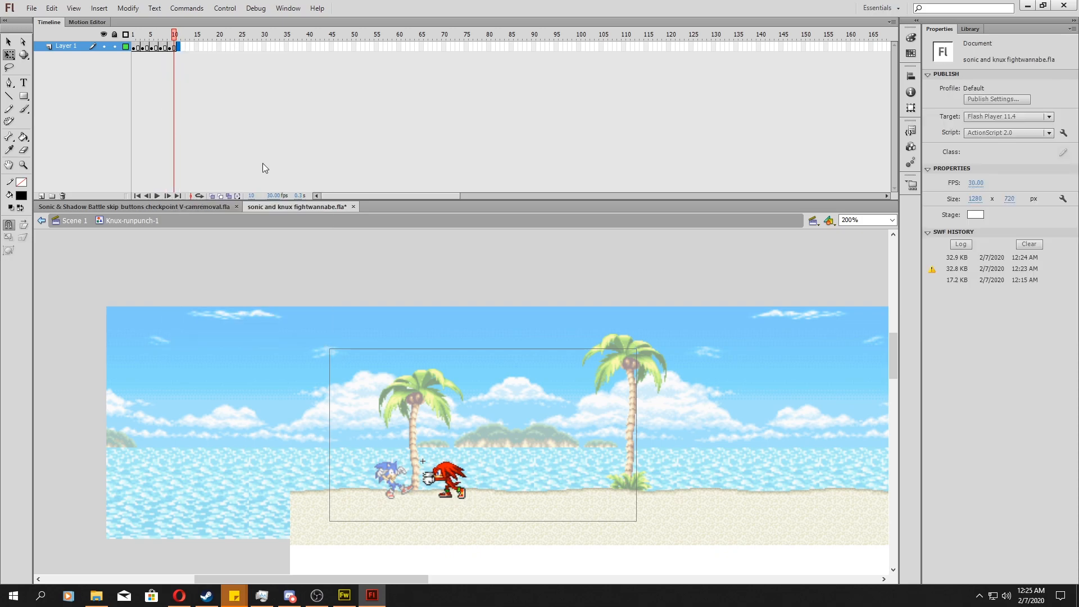
double_click(306, 269)
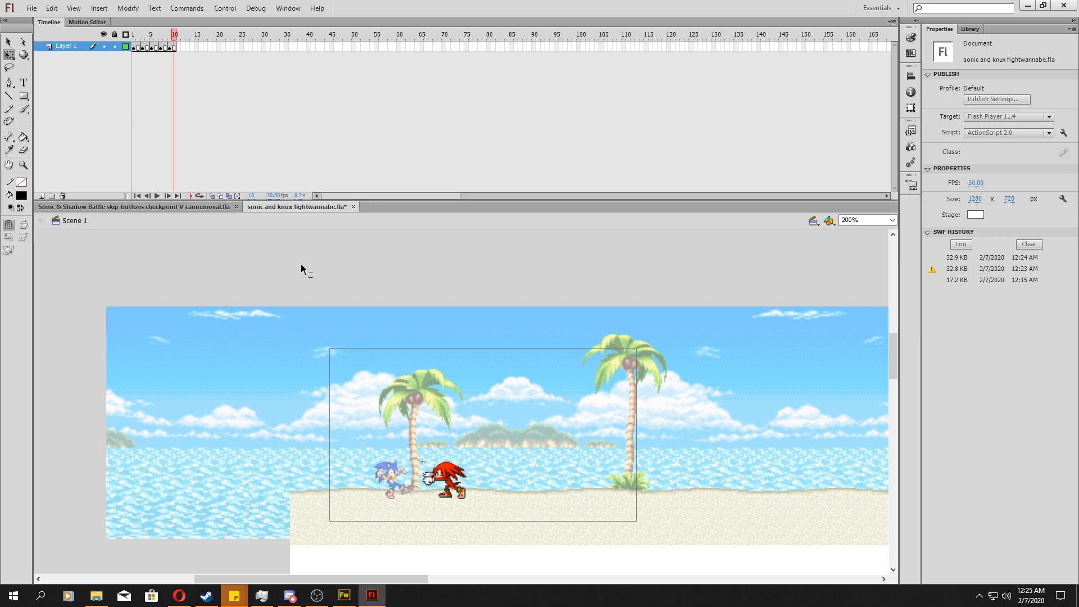
Remove frames 190 to 192 from all layers so the punch lands sooner
left_click_drag(445, 196, 419, 197)
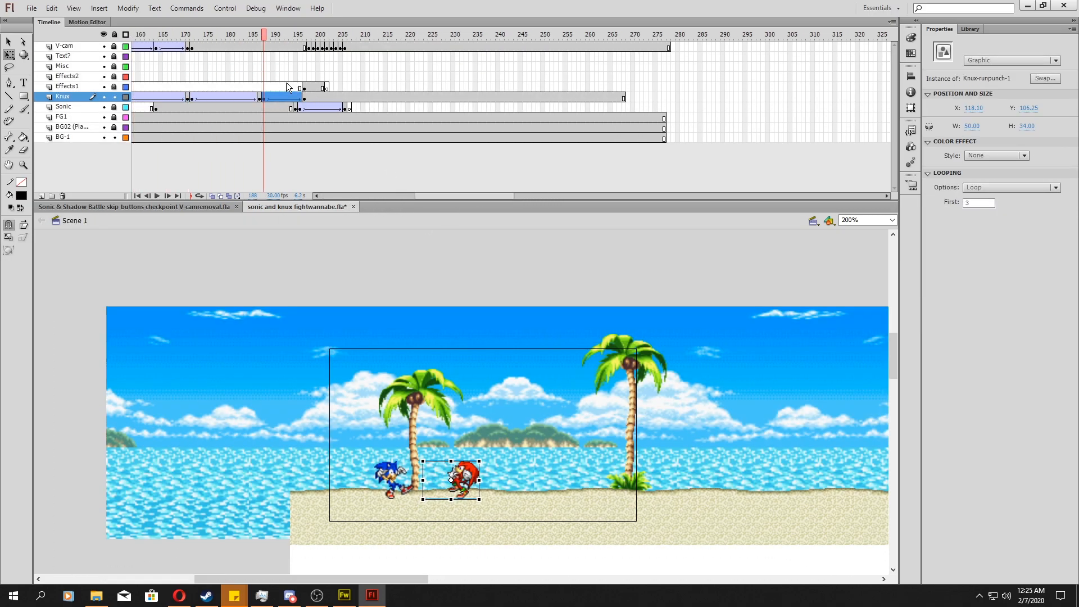
left_click(279, 88)
mouse_move(287, 94)
left_mouse_down()
mouse_move(271, 97)
mouse_move(288, 96)
left_mouse_up()
left_click_drag(274, 49, 281, 159)
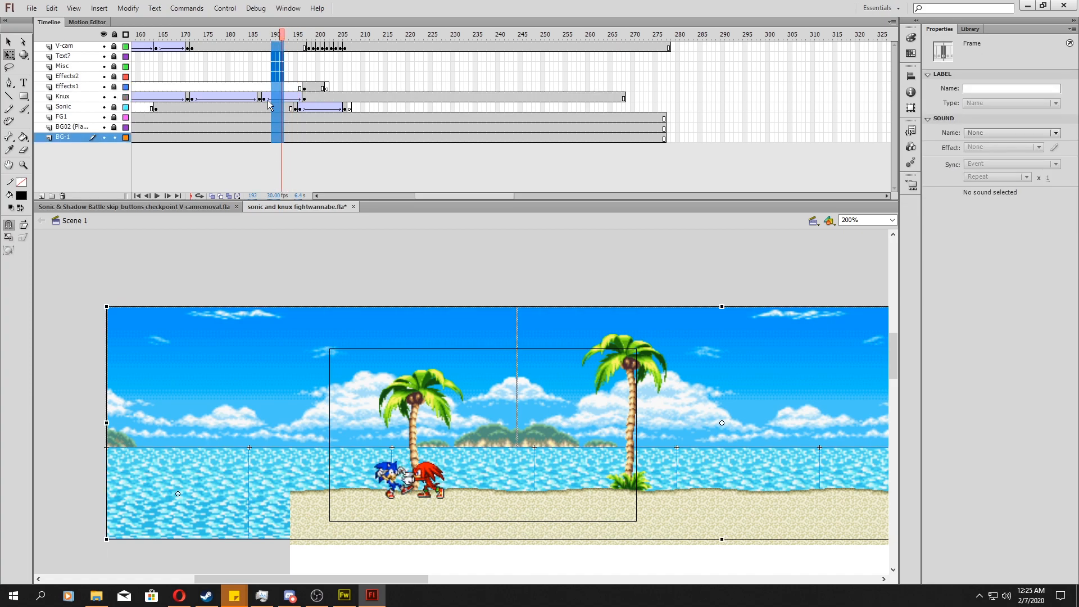
right_click(283, 93)
left_click(303, 149)
left_click(259, 107)
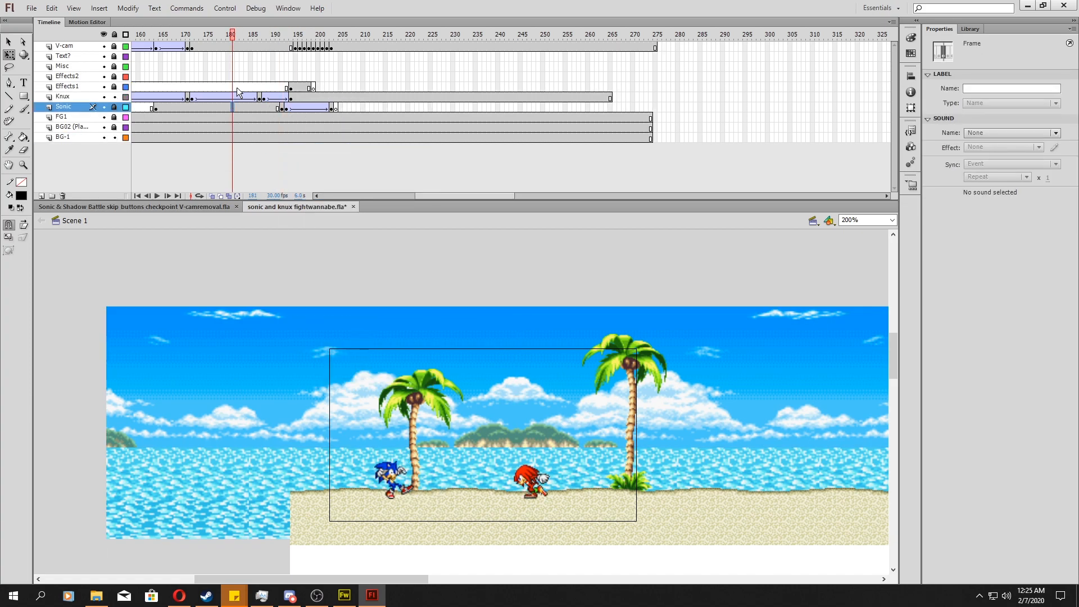
Remove two frames before the hit effect on the Effects1 layer so it starts earlier
mouse_move(267, 95)
left_mouse_down()
mouse_move(297, 101)
mouse_move(278, 80)
left_mouse_up()
right_click(274, 88)
left_click(297, 150)
right_click(247, 93)
left_click(270, 147)
Correct the first-frame setting of Knuckles' held single-frame punch pose at frame 195, and test the movie
left_click(295, 97)
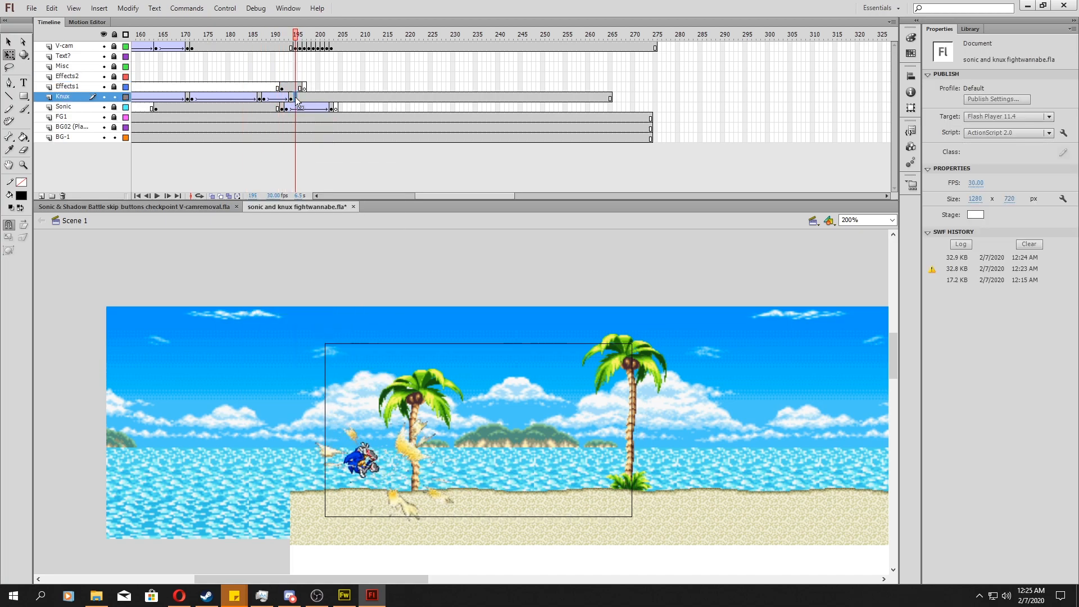
left_click(405, 483)
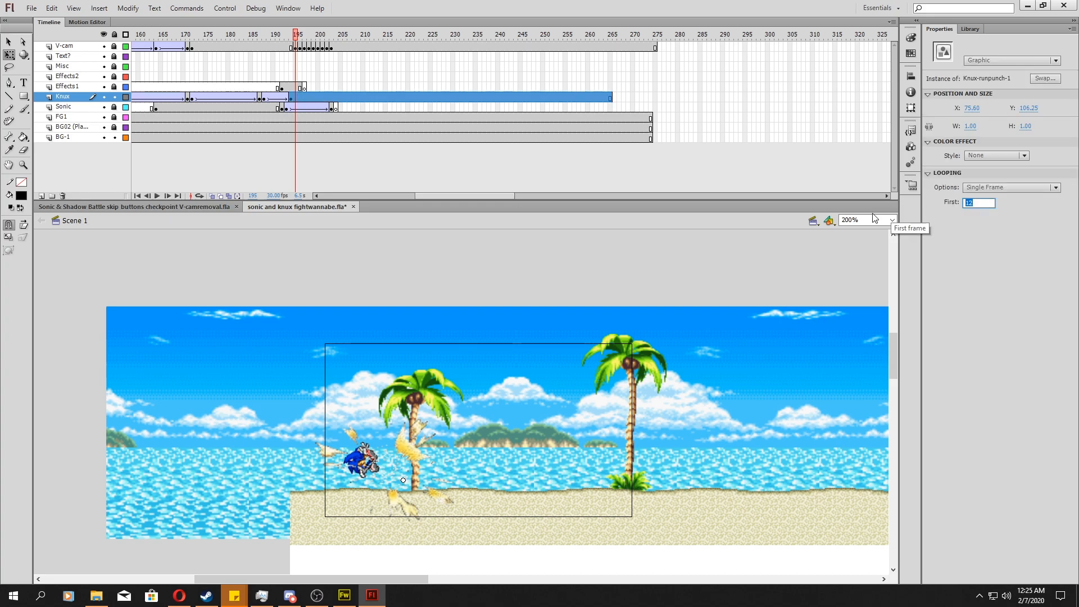
left_click_drag(300, 108, 333, 117)
left_click_drag(301, 107, 260, 95)
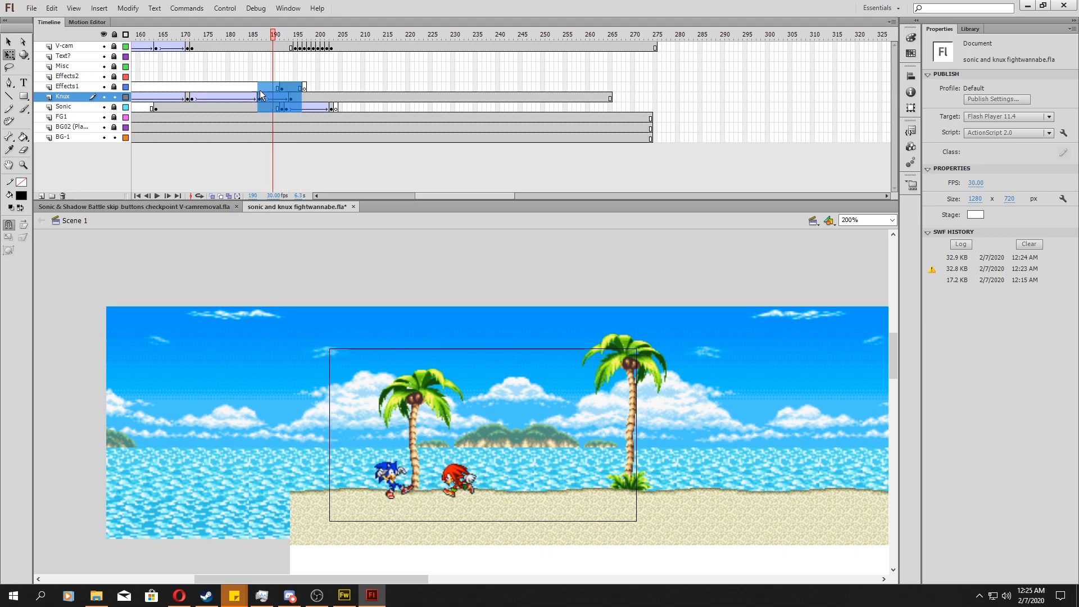
key("ctrl+Return")
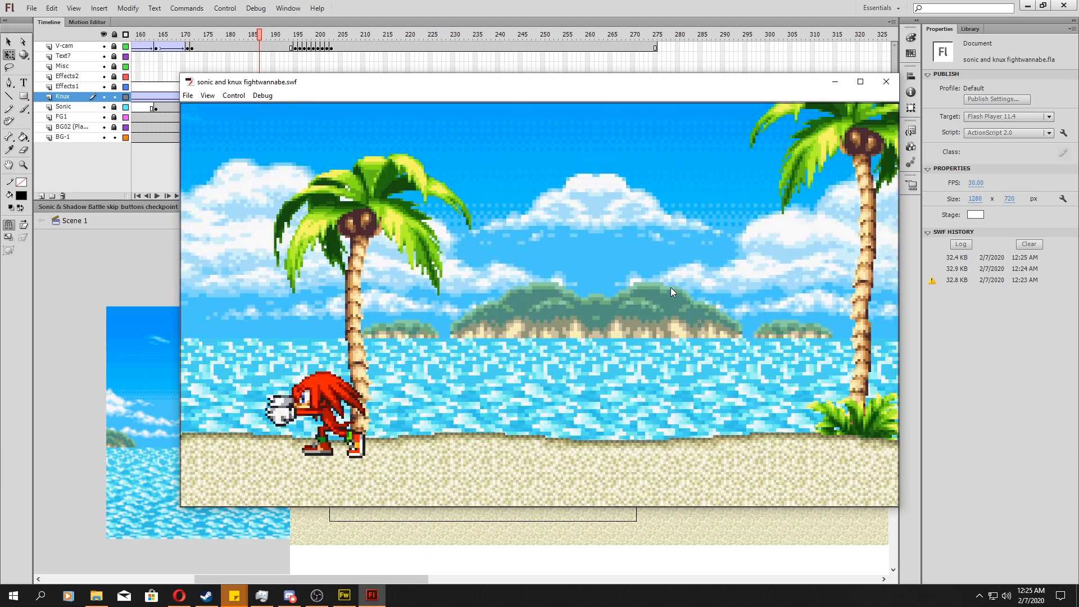
Close the movie preview and select frame 215 on the Knux layer, within Knuckles' held punch pose
left_click(886, 82)
left_click_drag(259, 52, 396, 104)
left_click(453, 95)
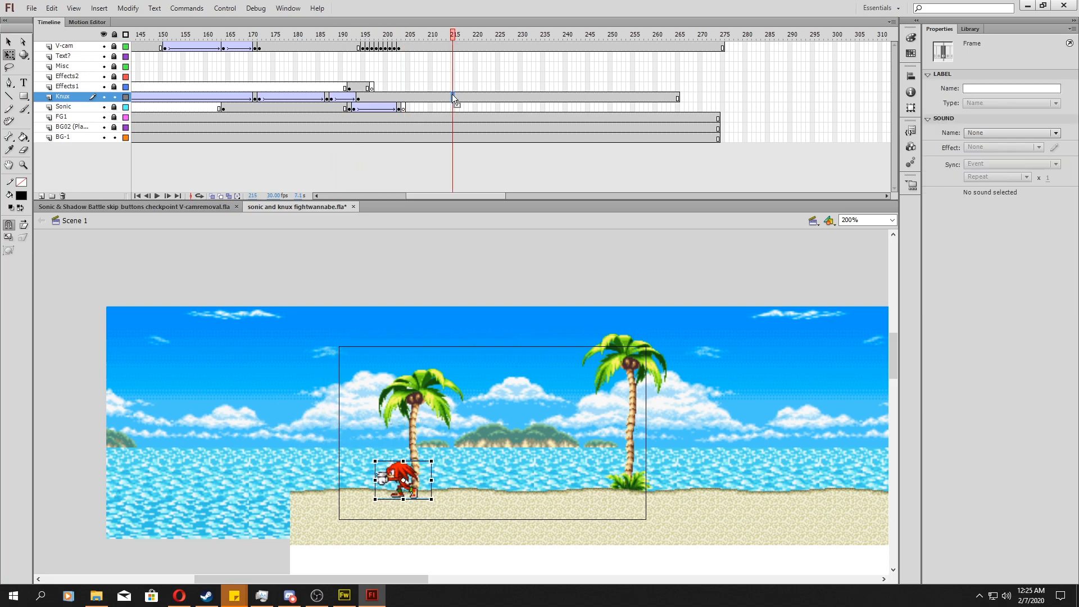
left_click(102, 97)
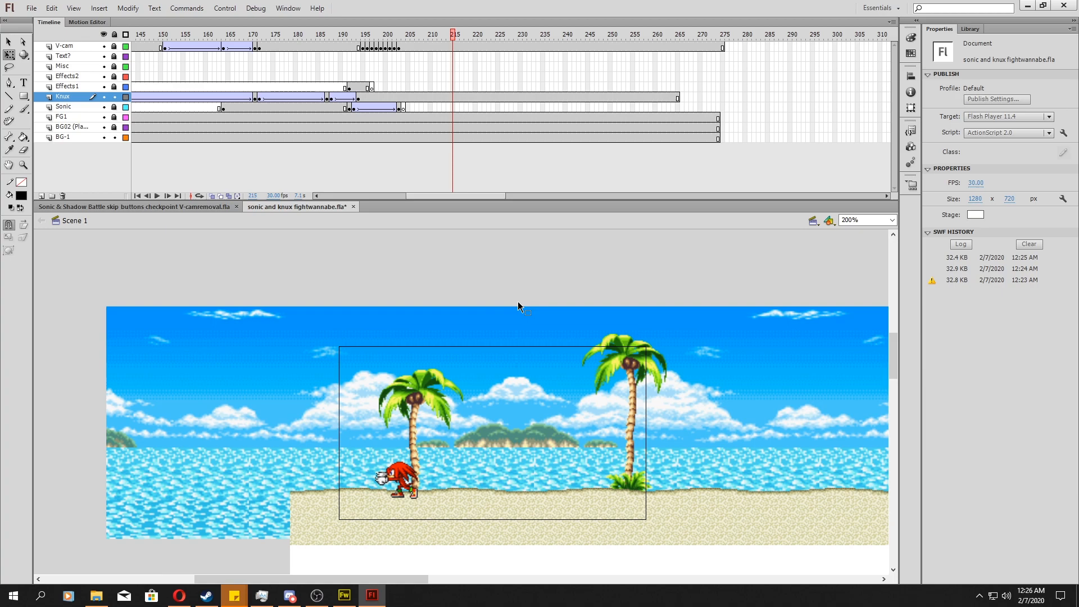
scroll(475, 311, "down", 2)
scroll(474, 310, "up", 2)
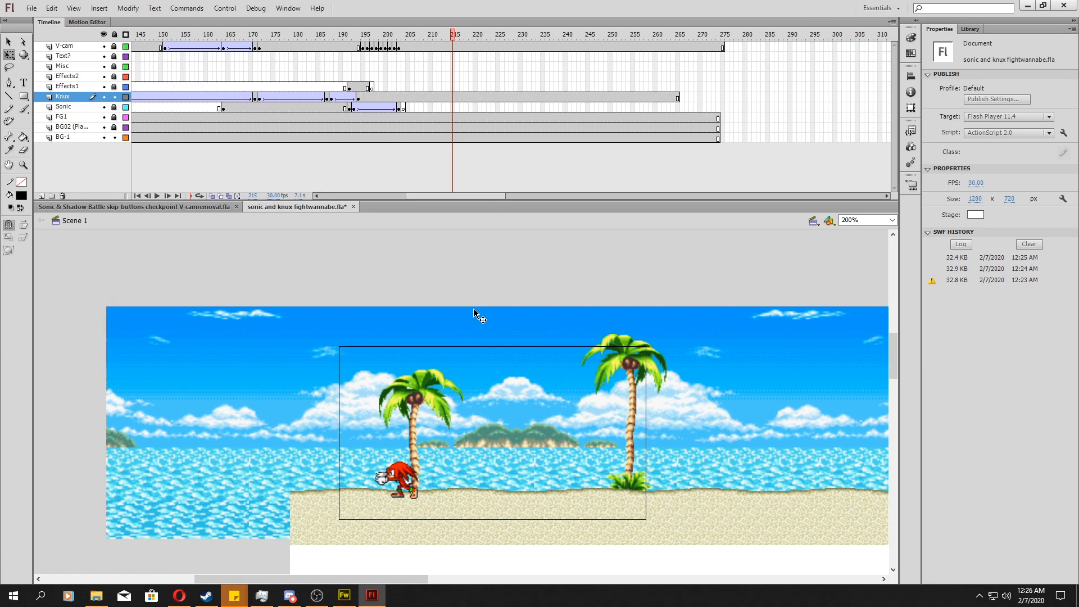